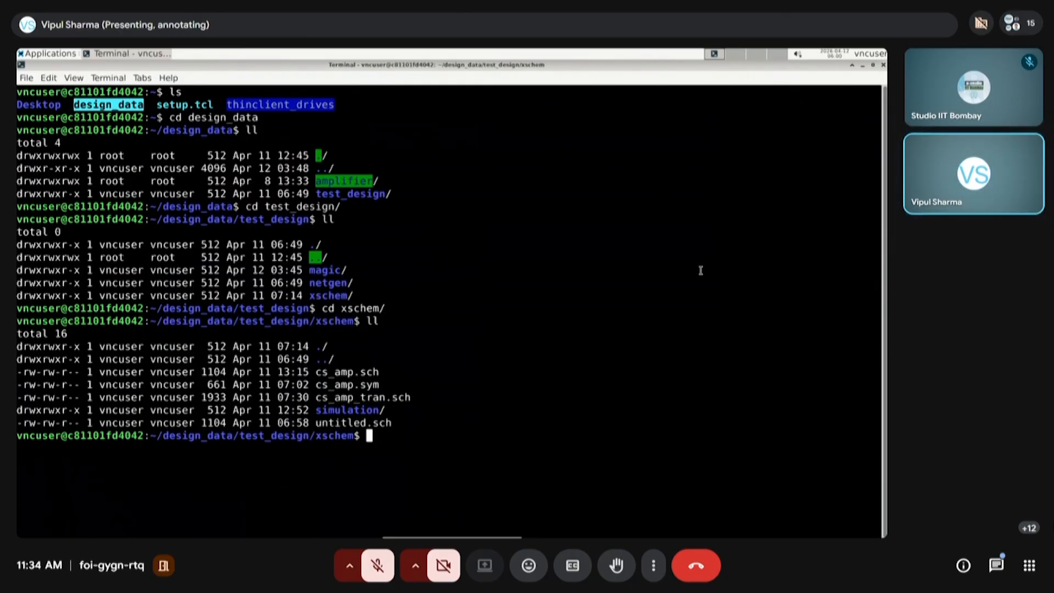
# Clear the terminal output and list the files in the xschem folder
pyautogui.write('clear')
pyautogui.press('Return')
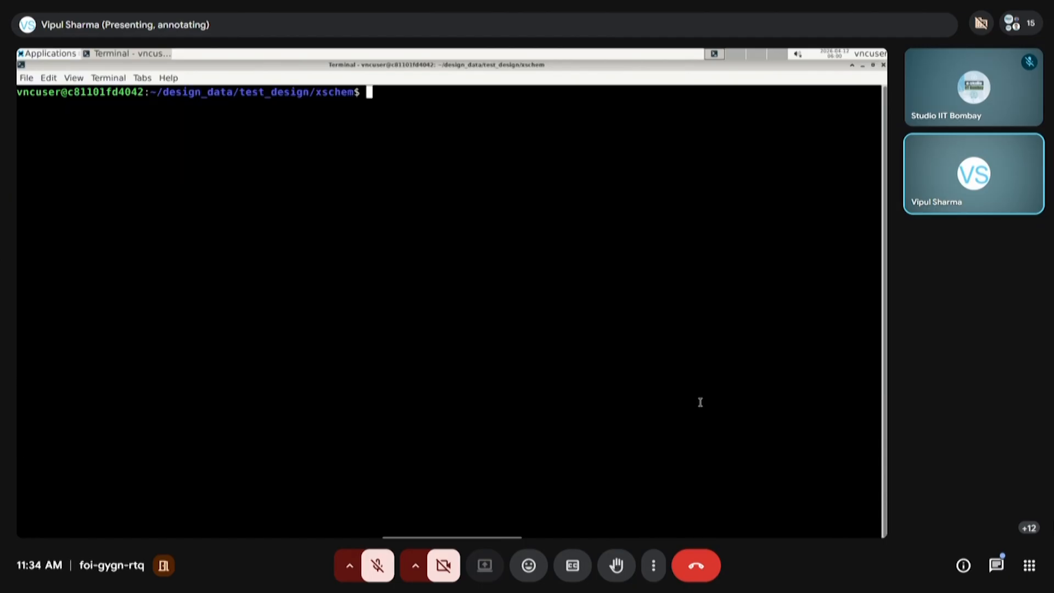
pyautogui.write('ls')
pyautogui.press('Return')
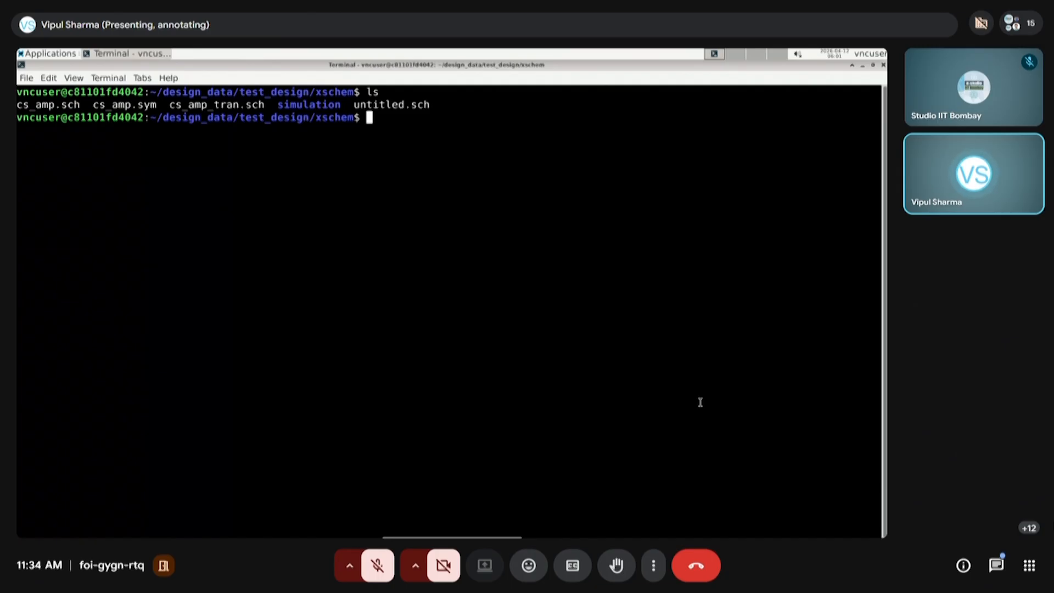
# Go up to test_design, change into the magic folder and list its files
pyautogui.write('cd ,,/')
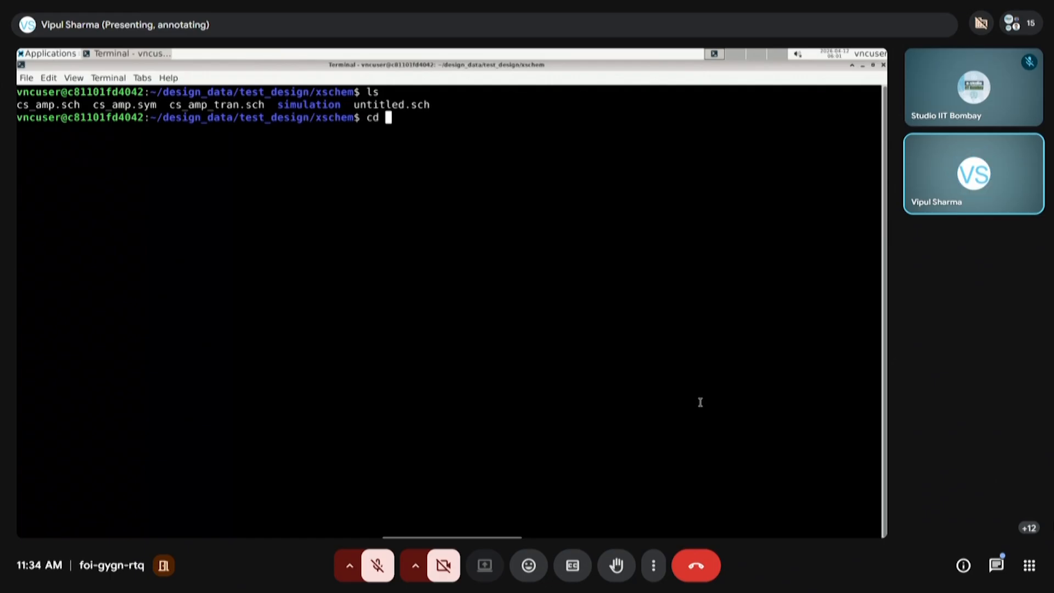
pyautogui.press('BackSpace')
pyautogui.press('BackSpace')
pyautogui.press('BackSpace')
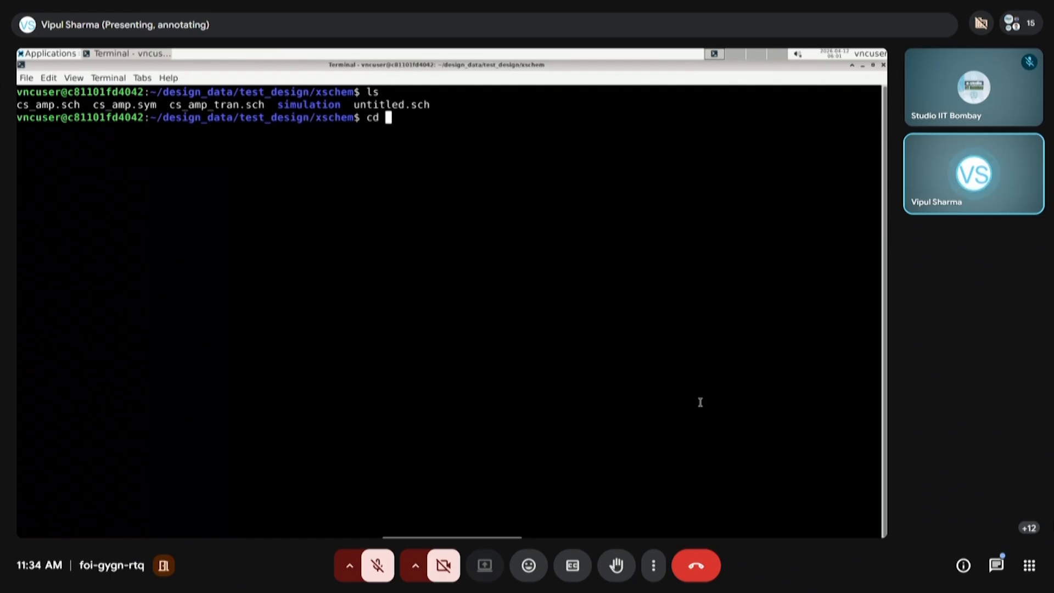
pyautogui.write('..')
pyautogui.press('Return')
pyautogui.write('cd magic')
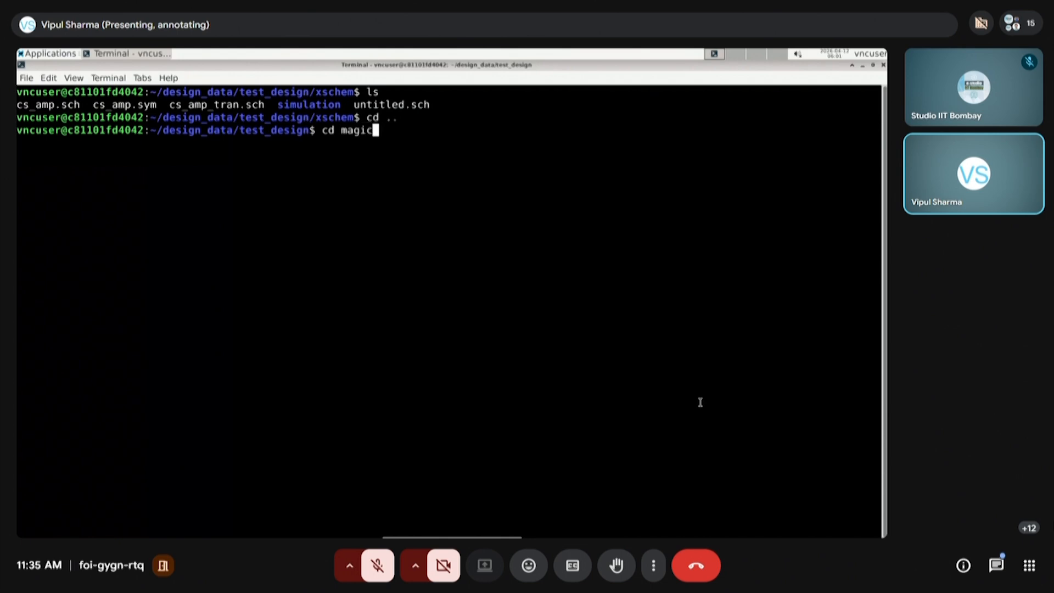
pyautogui.press('Return')
pyautogui.write('ls')
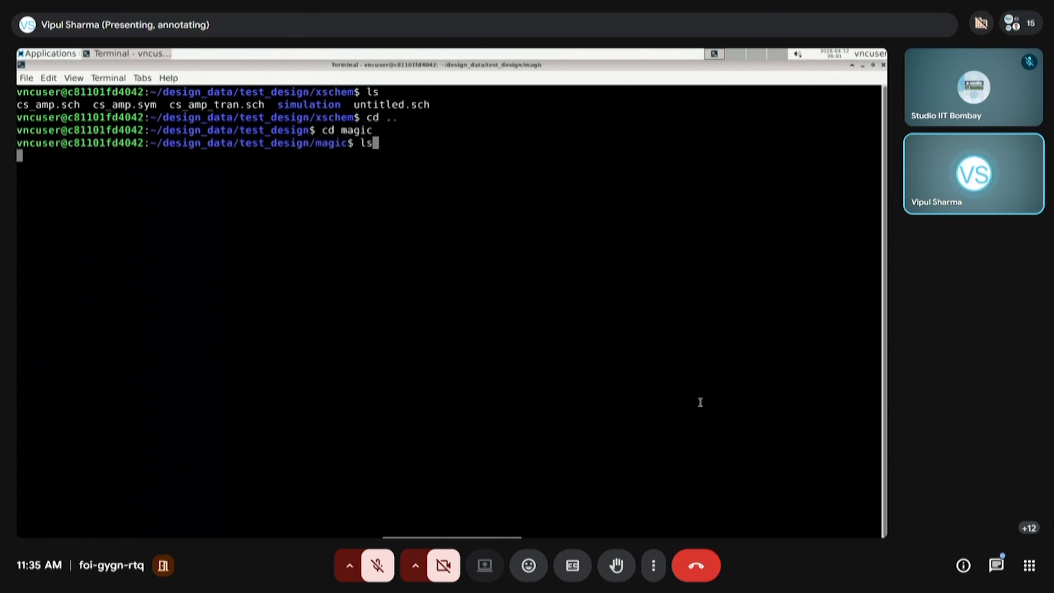
pyautogui.press('Return')
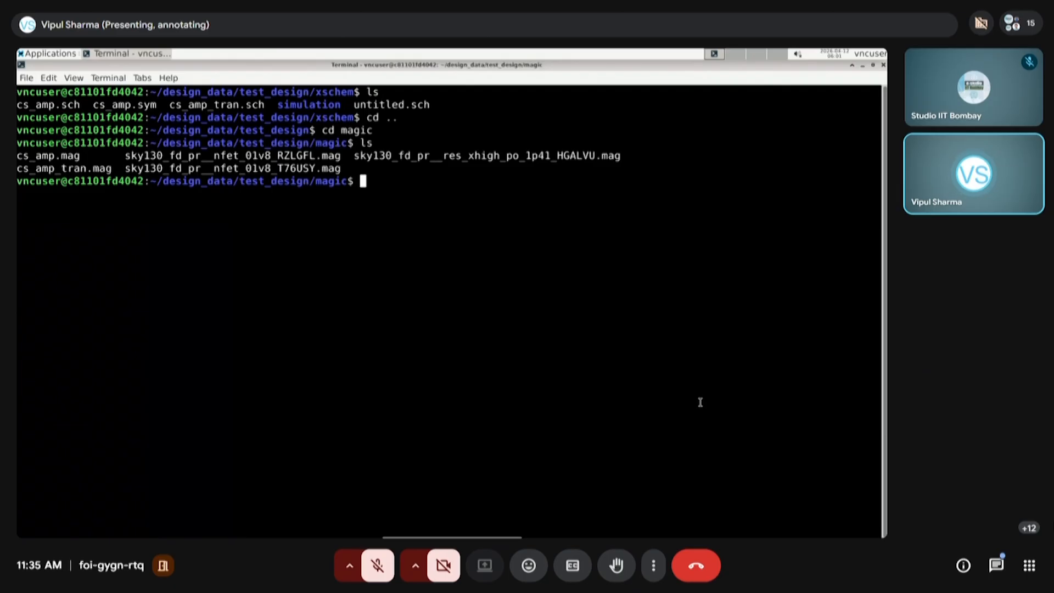
# Clear the terminal output and launch Magic from the magic folder
pyautogui.write('clear')
pyautogui.press('Return')
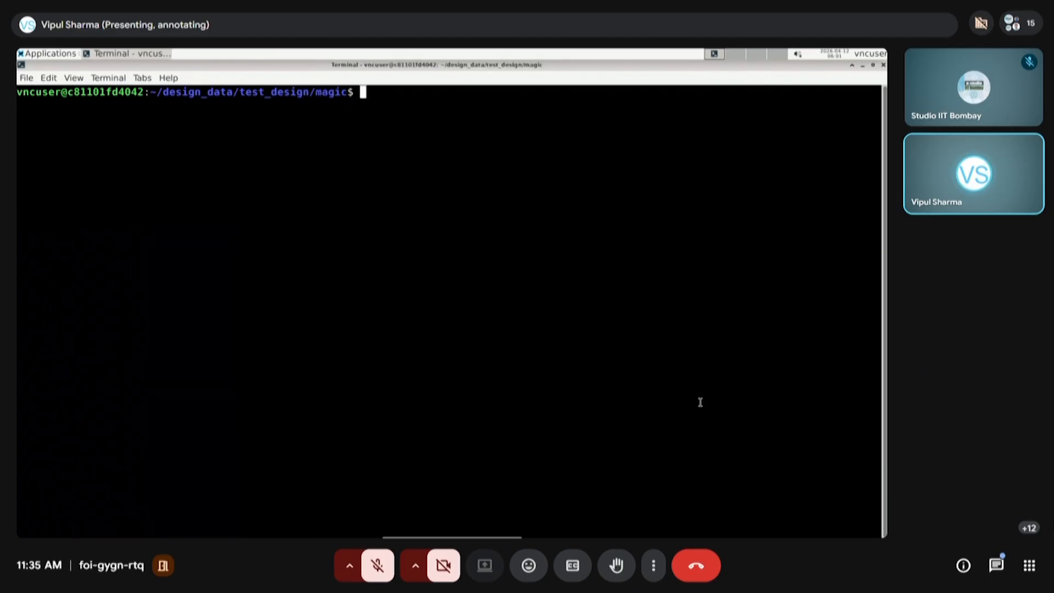
pyautogui.write('magic')
pyautogui.press('Return')
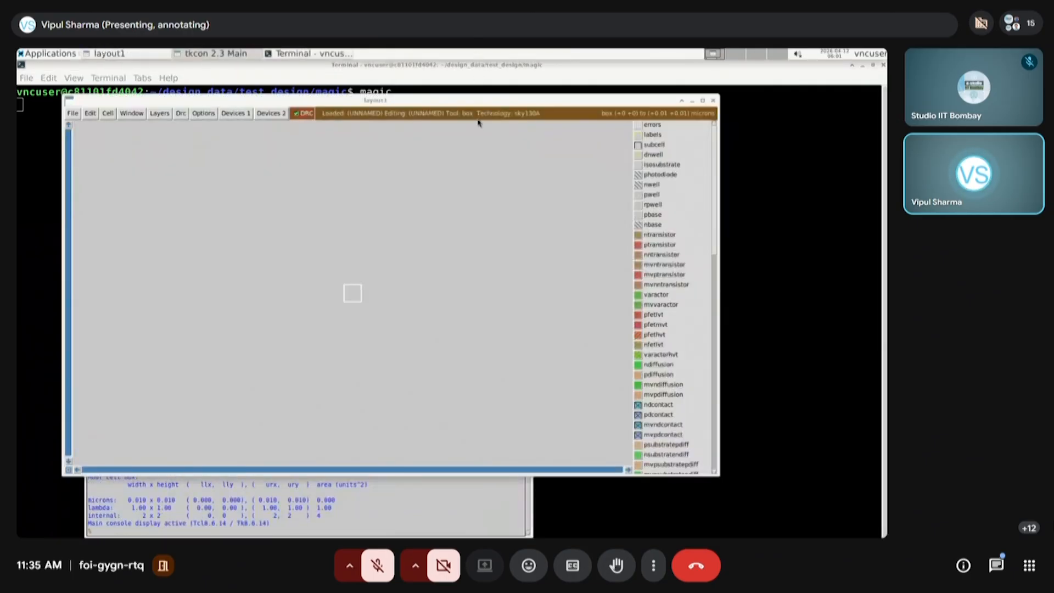
# Move the Magic layout window to the desktop's upper corner and widen it to span the full desktop
pyautogui.moveTo(466, 516)
pyautogui.click(477, 494)
pyautogui.moveTo(323, 104); pyautogui.dragTo(277, 71)
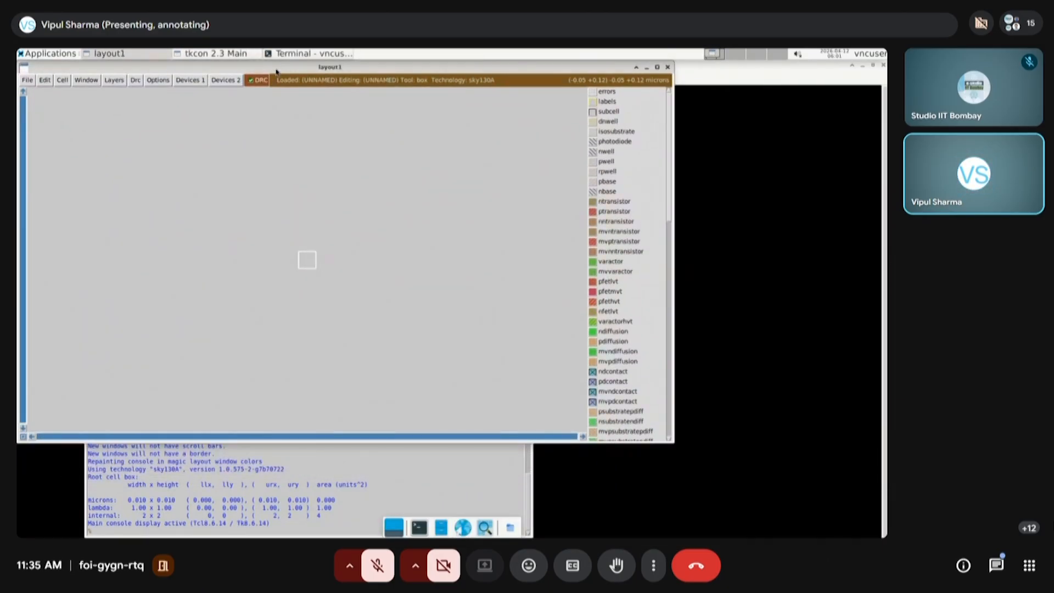
pyautogui.click(680, 444)
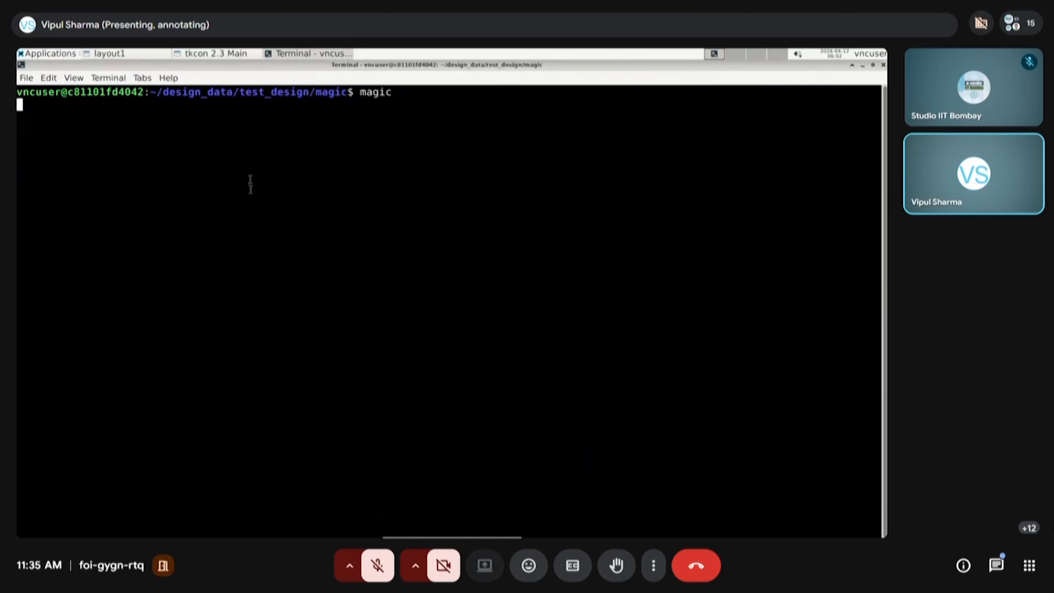
pyautogui.click(113, 54)
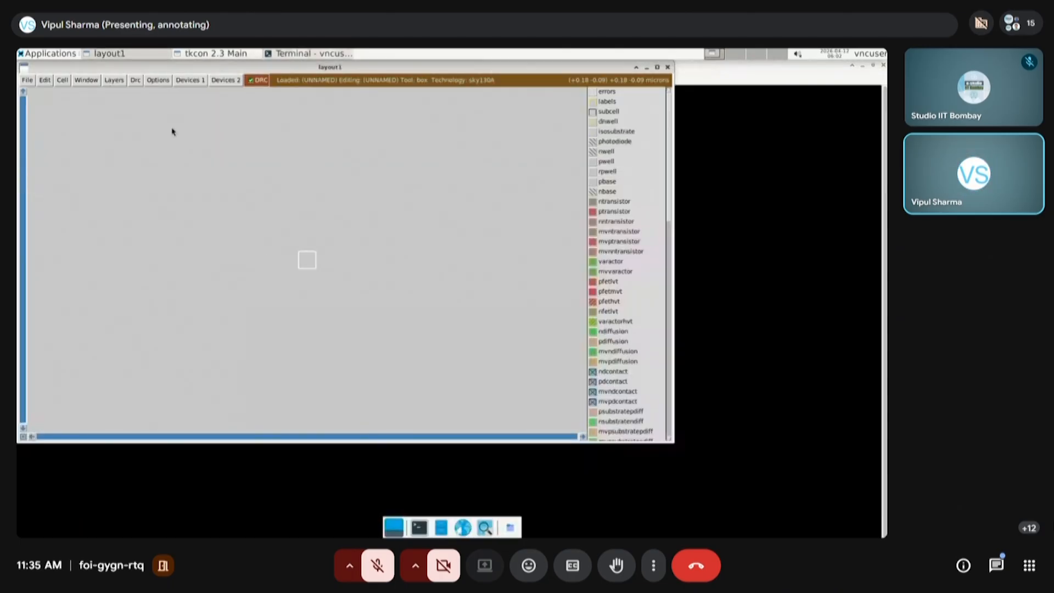
pyautogui.moveTo(673, 445); pyautogui.dragTo(884, 450)
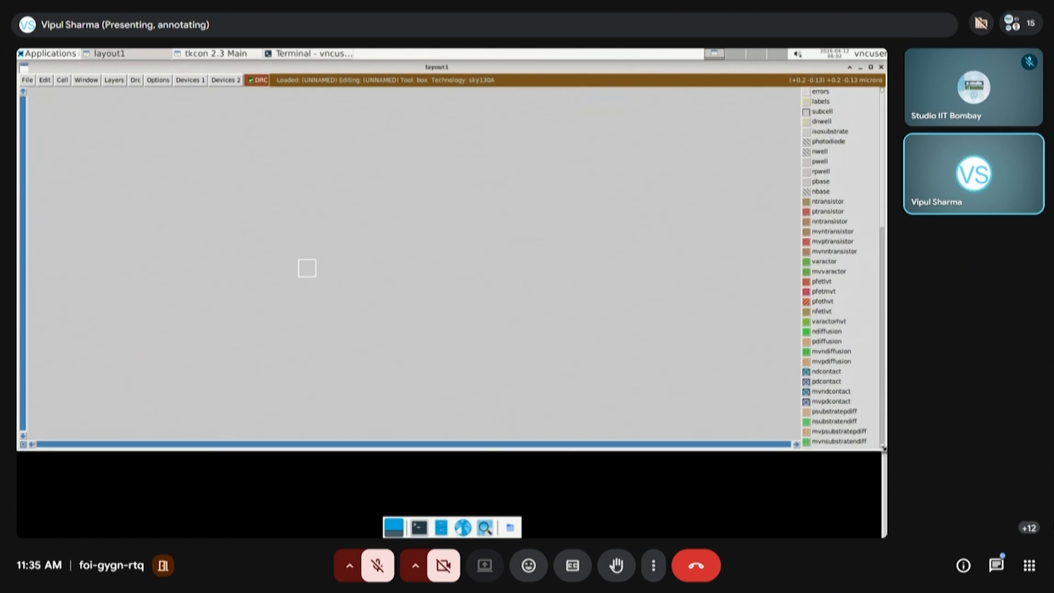
# Place the tkcon console directly beneath the layout window at the same width, showing its latest output
pyautogui.click(210, 53)
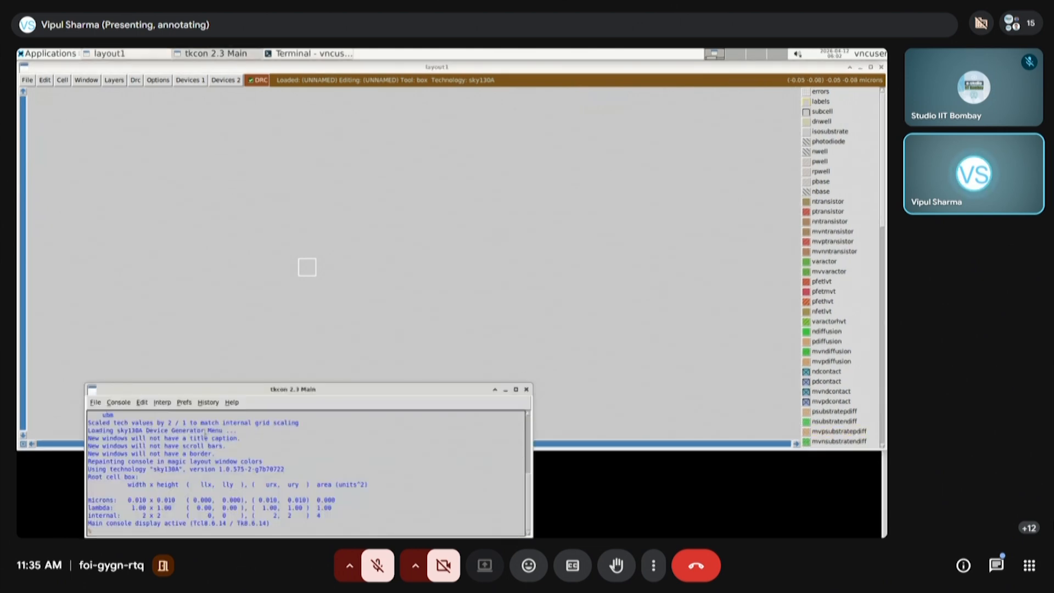
pyautogui.moveTo(207, 389); pyautogui.dragTo(140, 390)
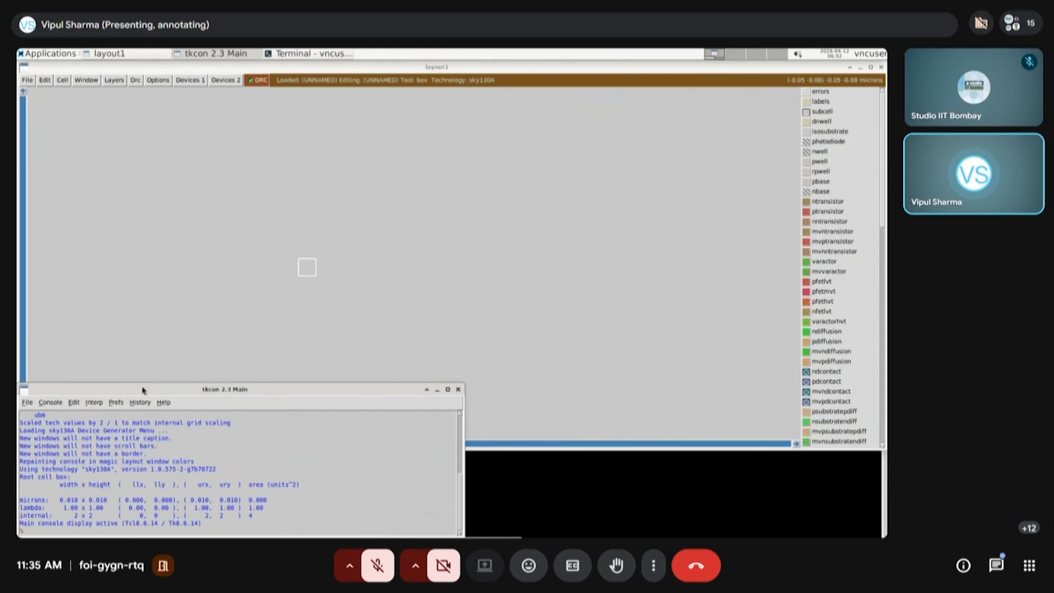
pyautogui.moveTo(461, 388); pyautogui.dragTo(885, 452)
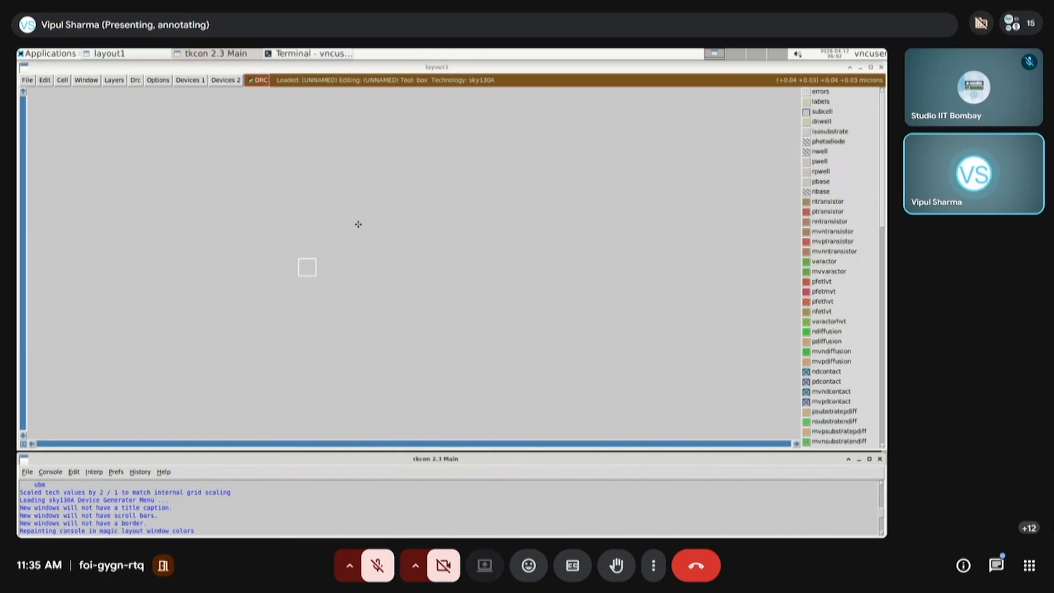
pyautogui.scroll(-3, 337, 533)
pyautogui.scroll(-1, 336, 533)
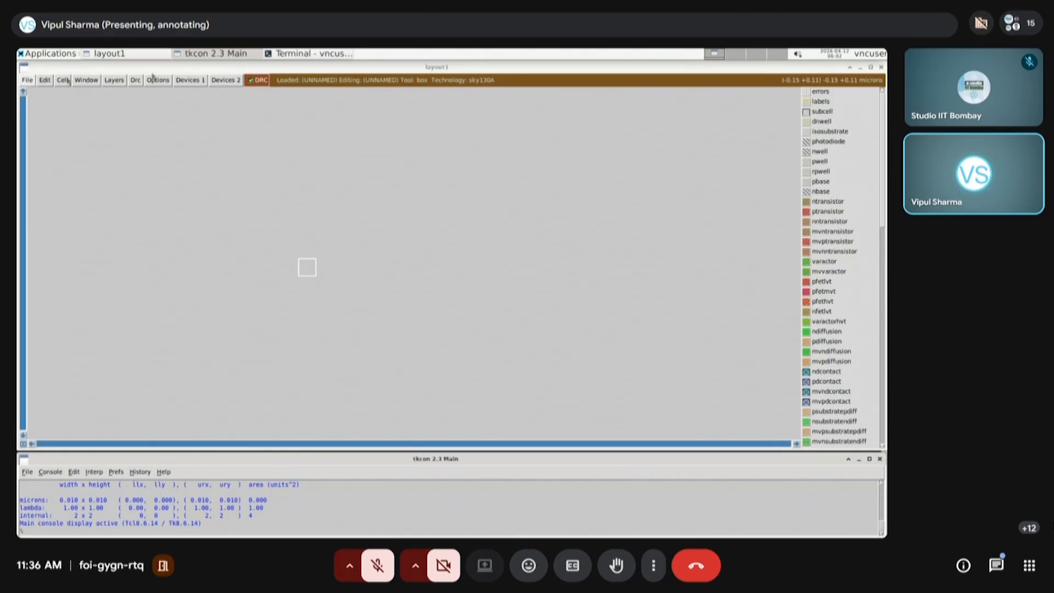
pyautogui.click(29, 81)
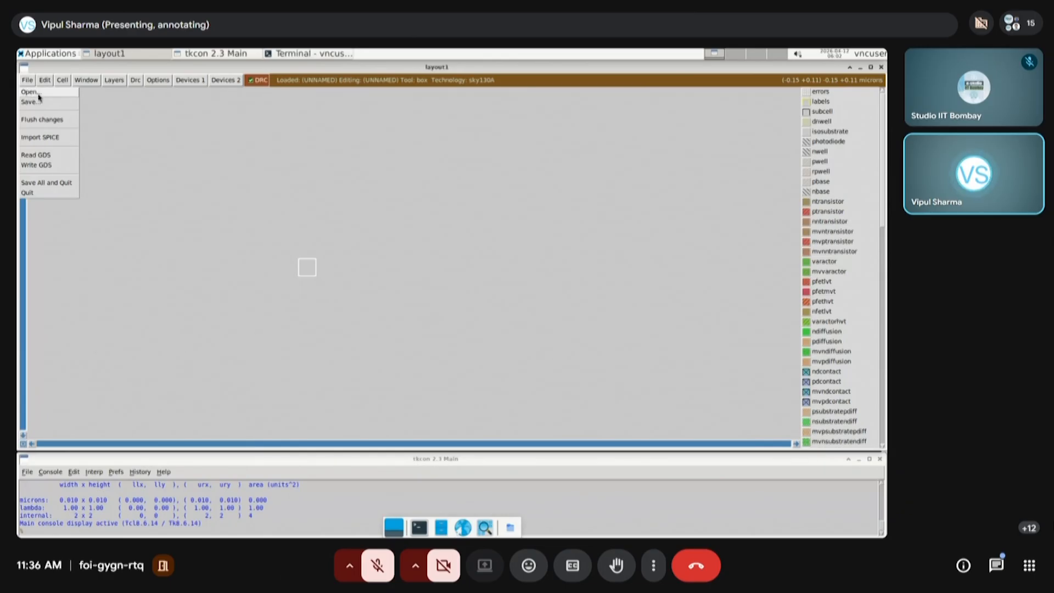
pyautogui.click(42, 137)
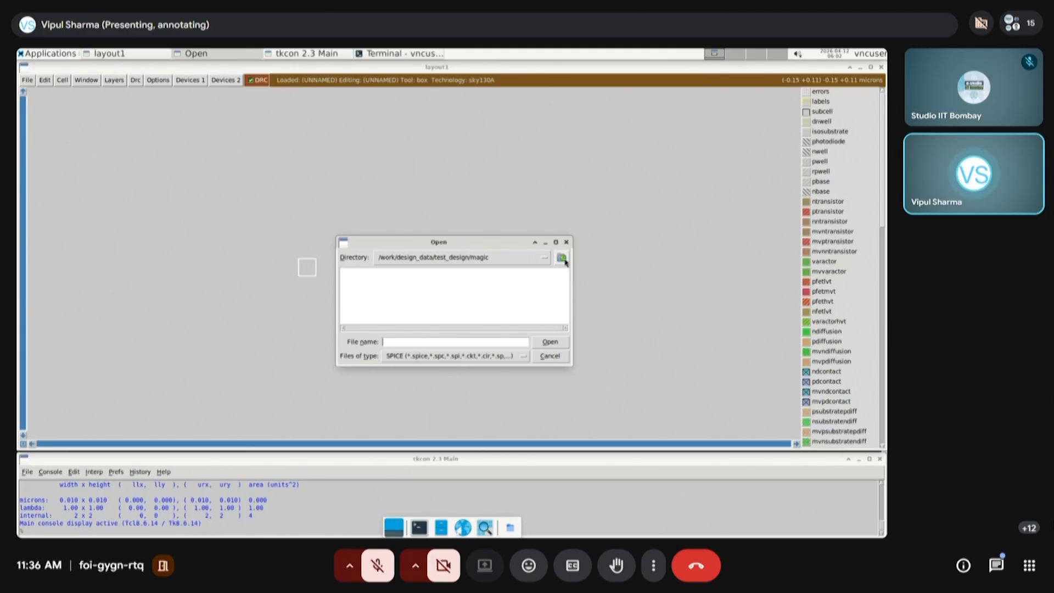
pyautogui.click(561, 258)
pyautogui.doubleClick(362, 291)
pyautogui.click(551, 357)
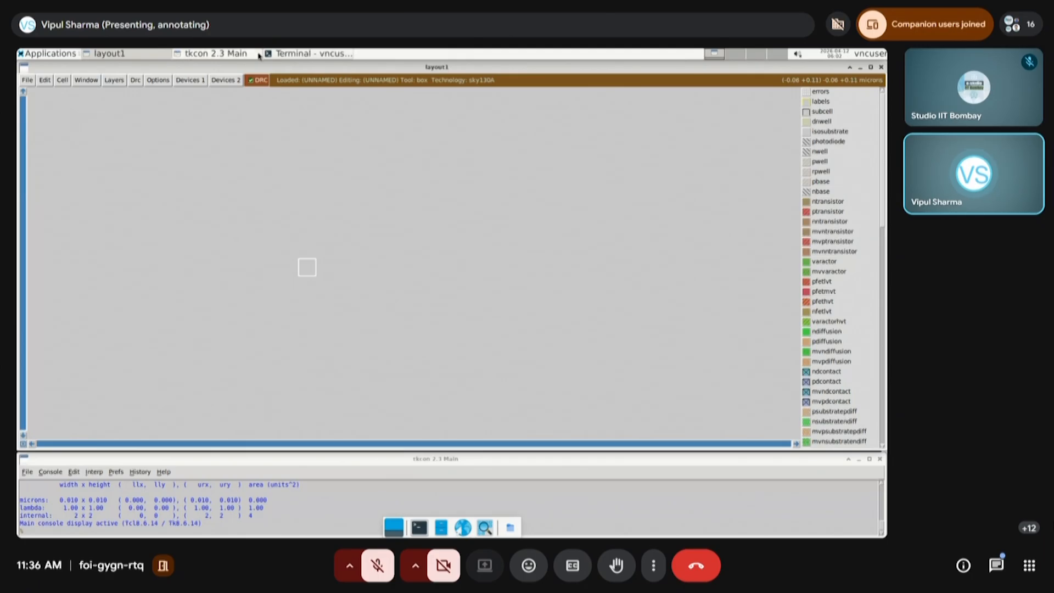
# Open a second terminal tab, change to the test_design/xschem folder and launch xschem
pyautogui.click(287, 54)
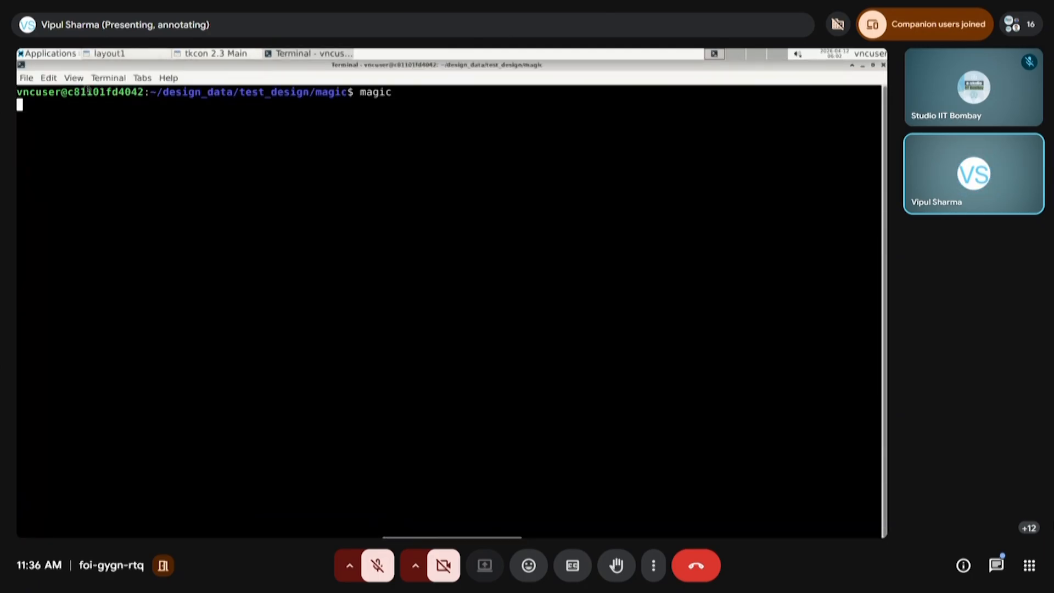
pyautogui.click(27, 78)
pyautogui.click(33, 92)
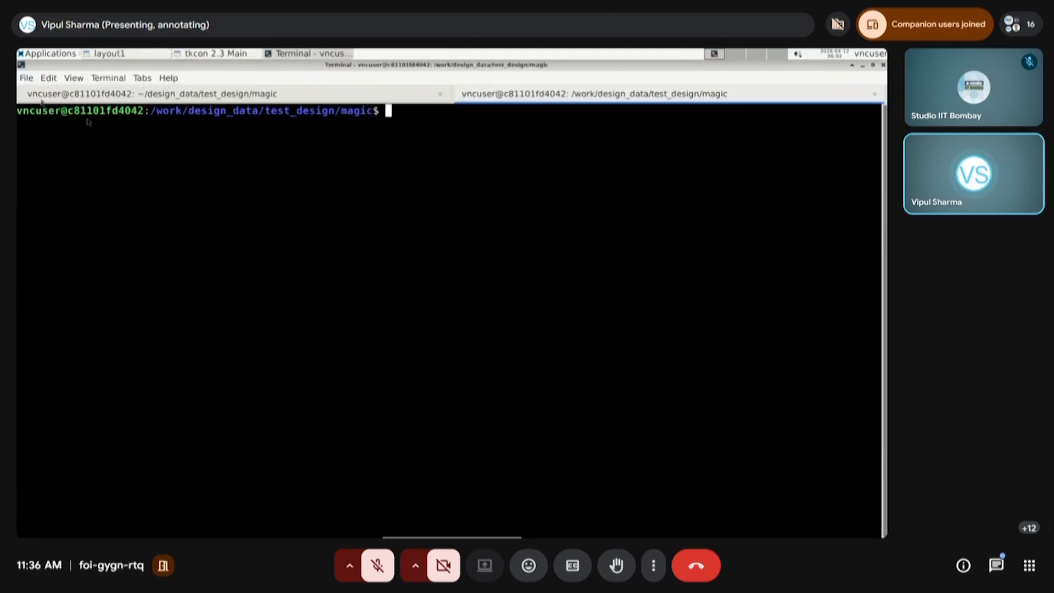
pyautogui.write('cd ..')
pyautogui.press('Return')
pyautogui.write('cd xschem/')
pyautogui.press('Return')
pyautogui.write('xschem')
pyautogui.press('Return')
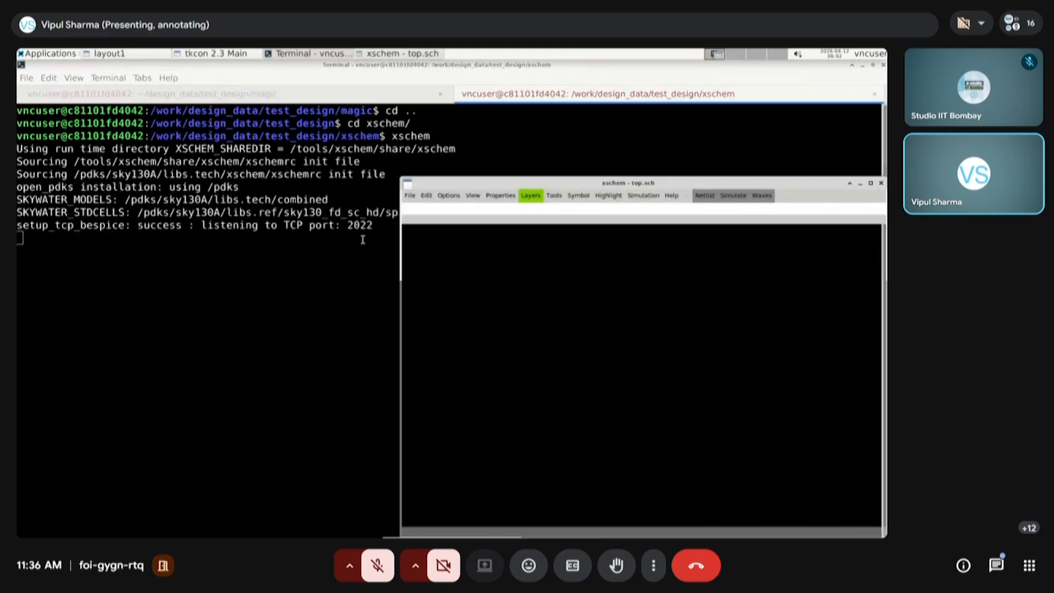
# Maximize the xschem window and load cs_amp.sch from the current directory in a new schematic tab
pyautogui.click(870, 182)
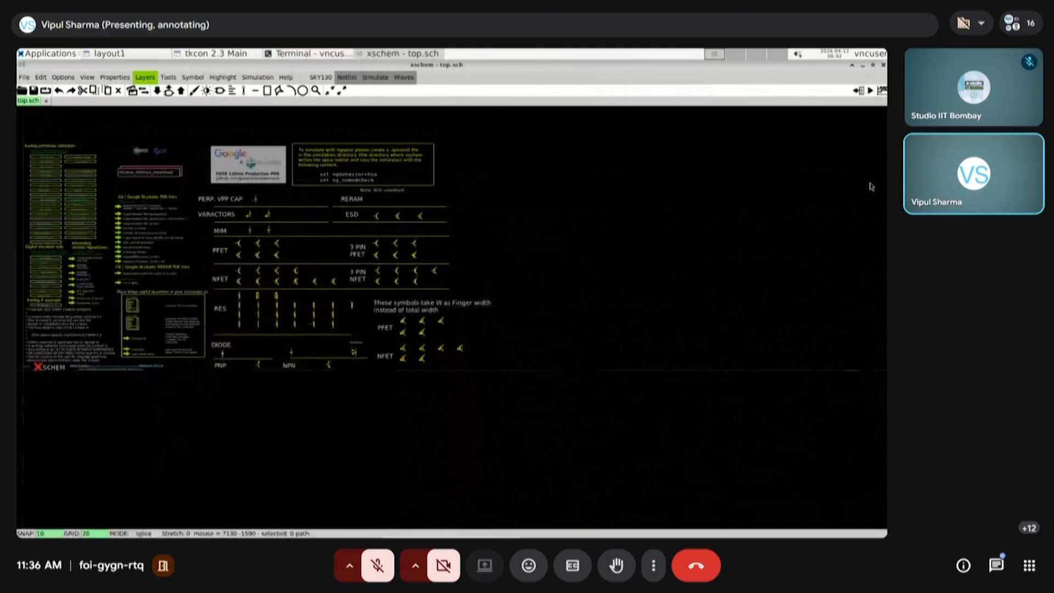
pyautogui.press('f')
pyautogui.click(206, 92)
pyautogui.click(45, 102)
pyautogui.click(21, 91)
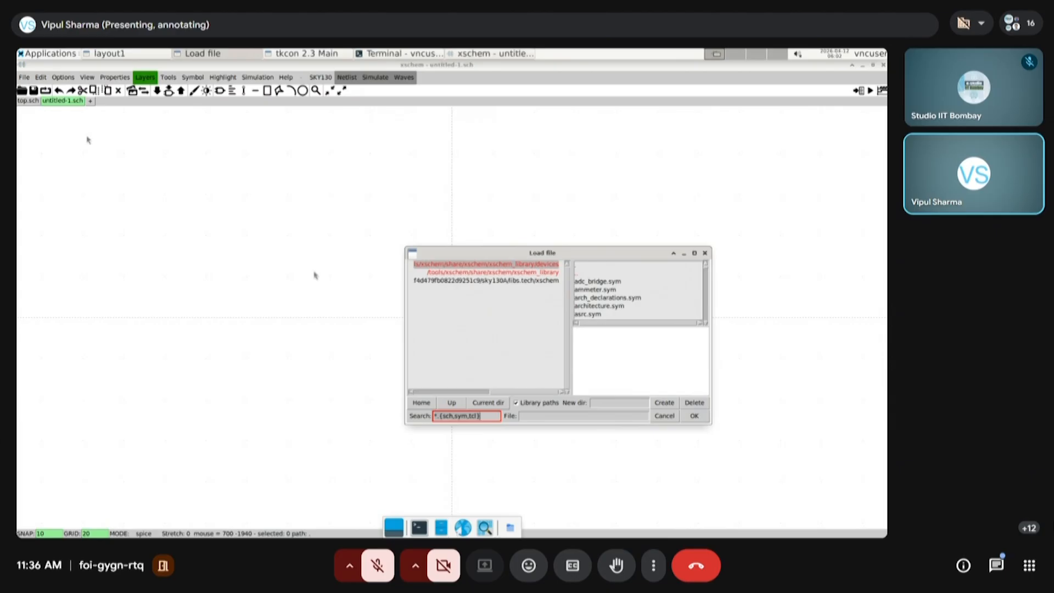
pyautogui.click(488, 402)
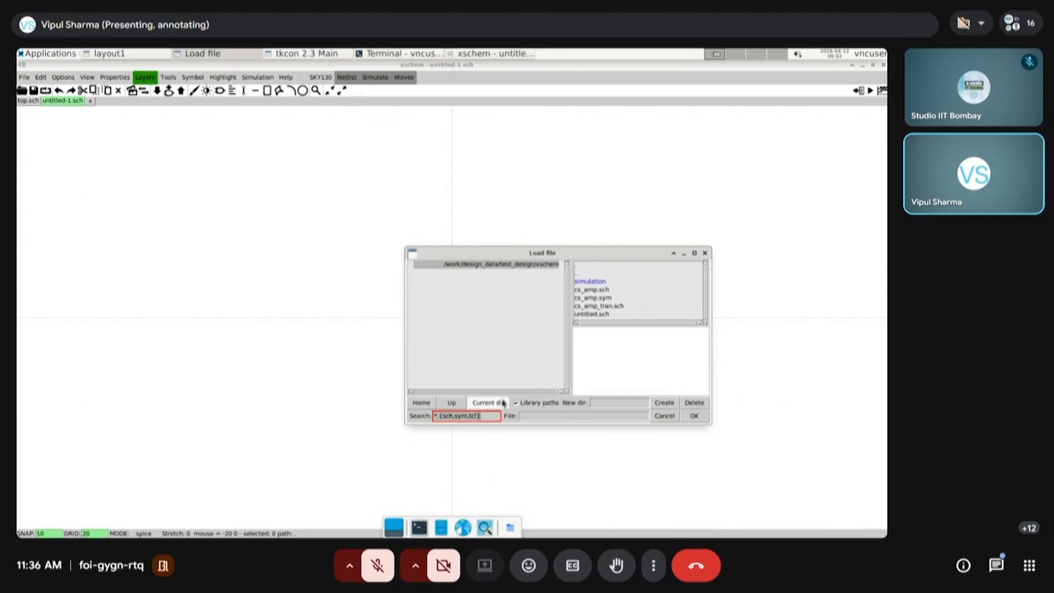
pyautogui.click(598, 291)
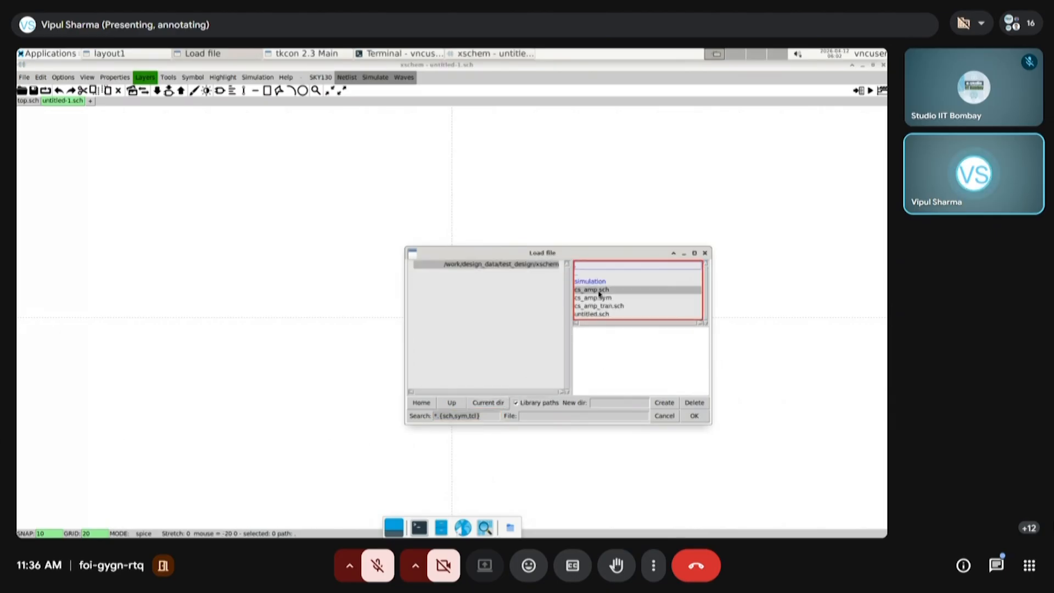
pyautogui.click(694, 416)
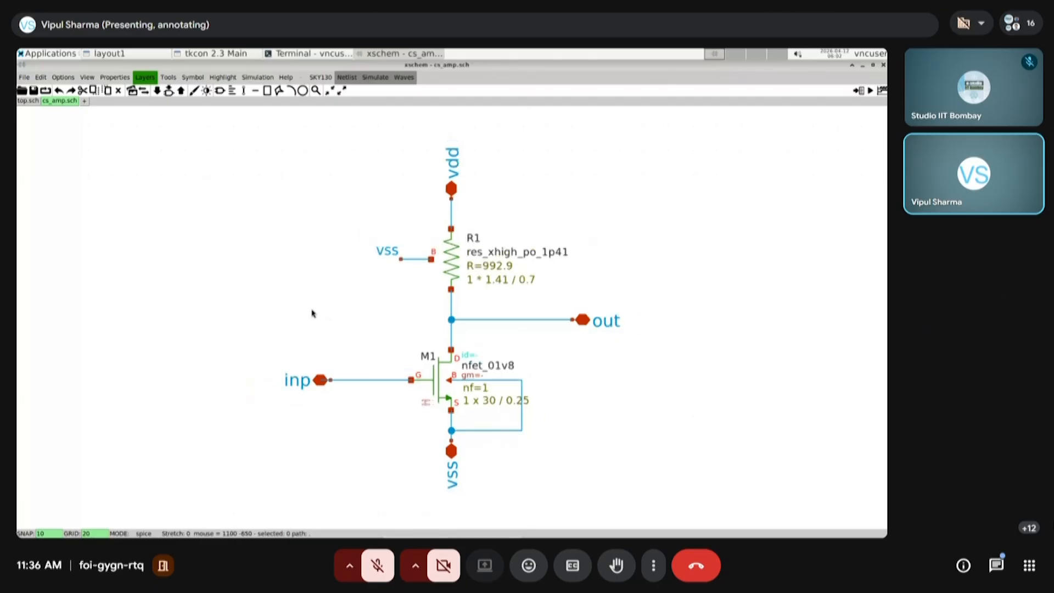
# Enable the LVS option "LVS netlist + Top level is a .subckt" for the cs_amp schematic
pyautogui.scroll(-1, 444, 328)
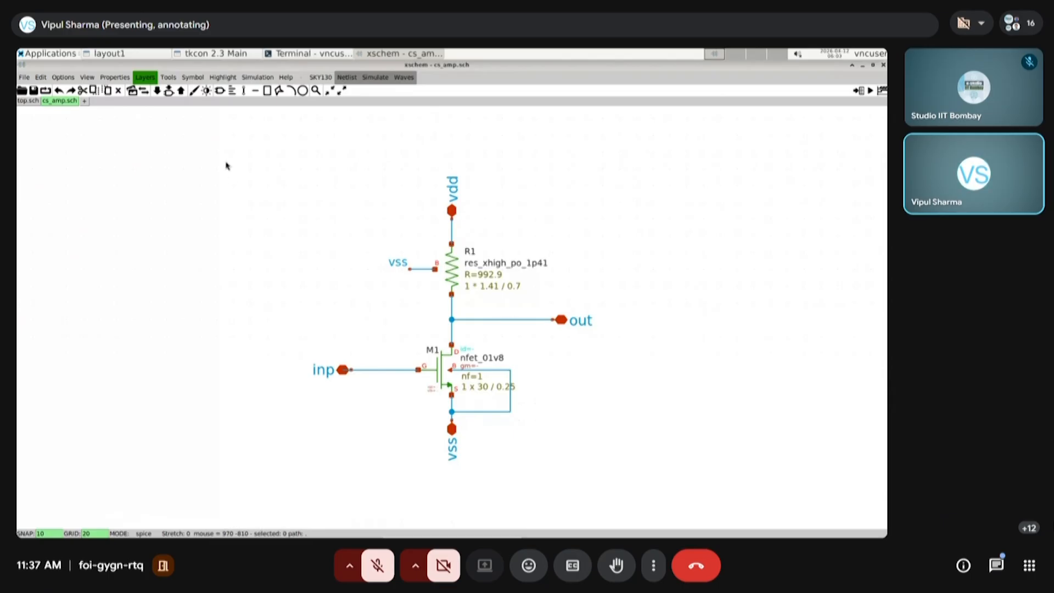
pyautogui.click(260, 81)
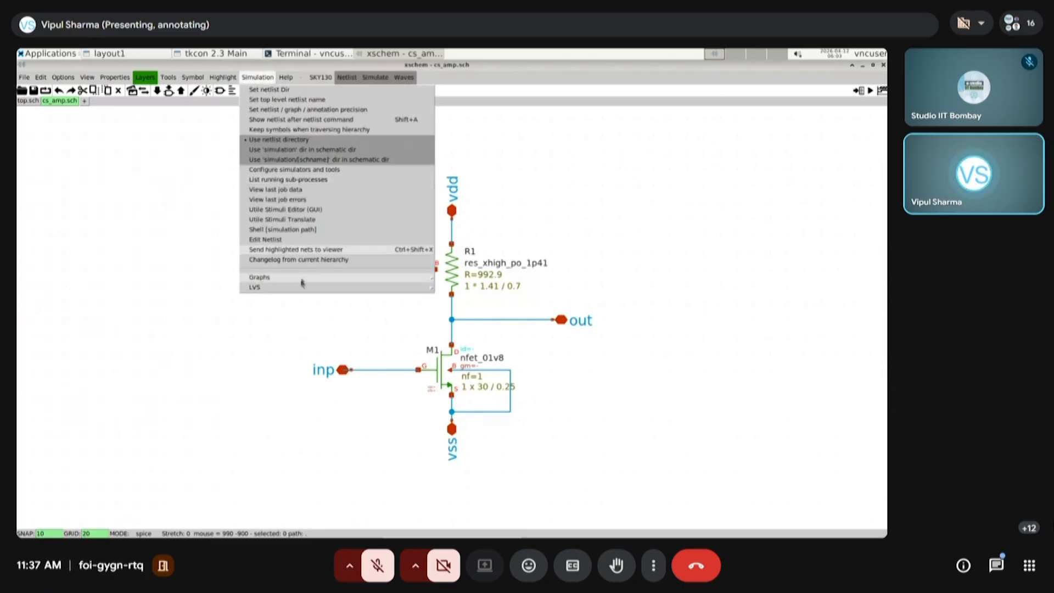
pyautogui.moveTo(287, 290)
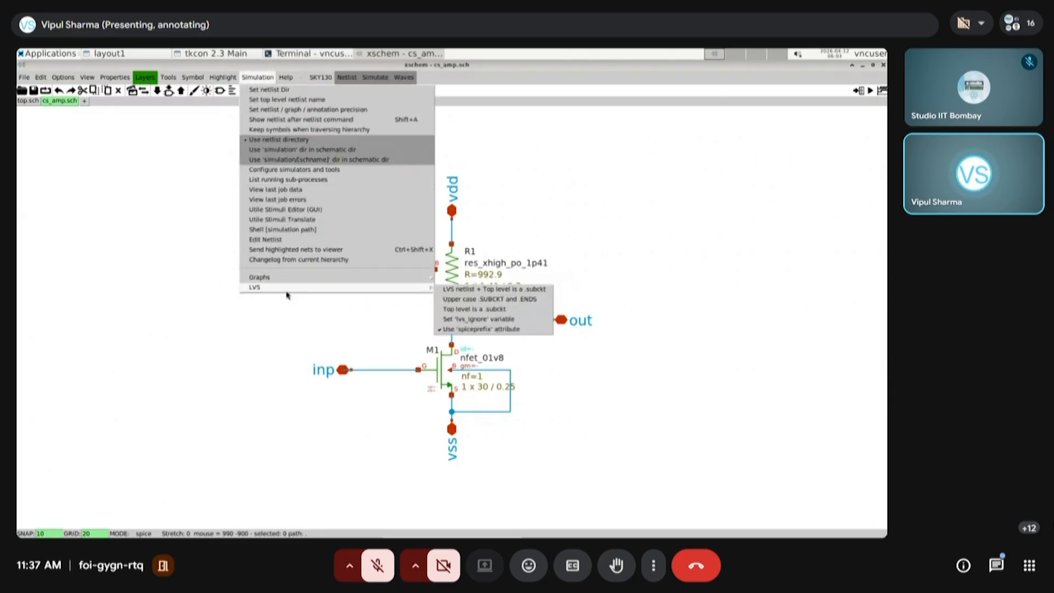
pyautogui.click(447, 290)
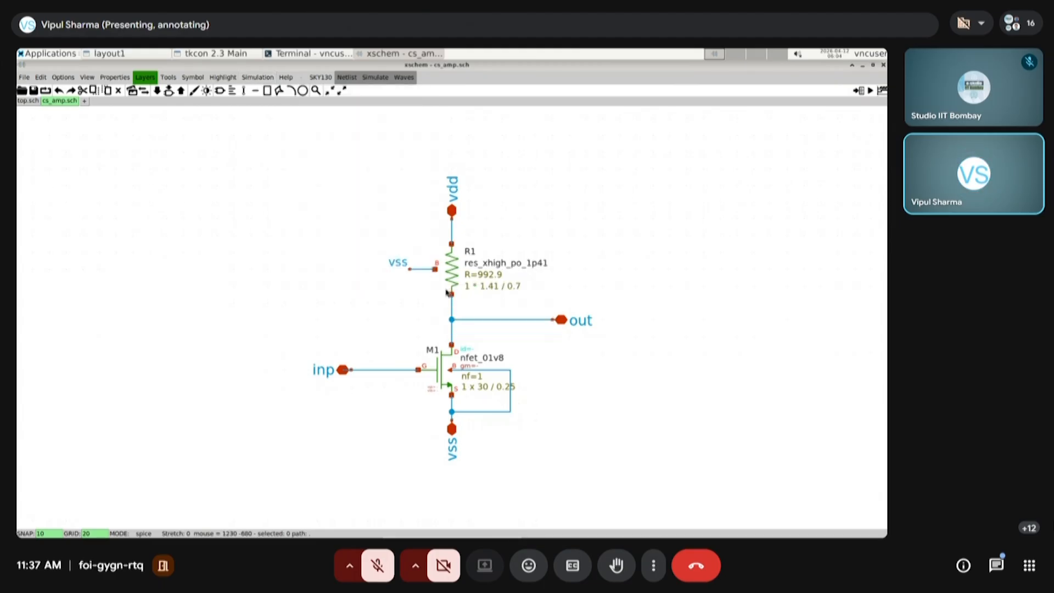
# Generate the netlist of the cs_amp schematic and open it in the text editor
pyautogui.click(345, 78)
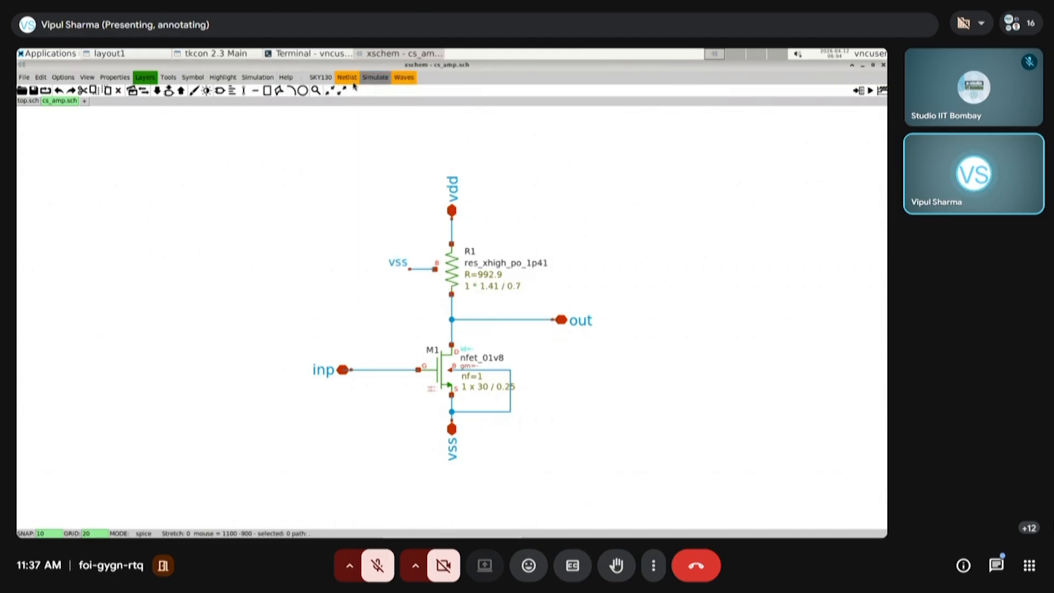
pyautogui.click(258, 78)
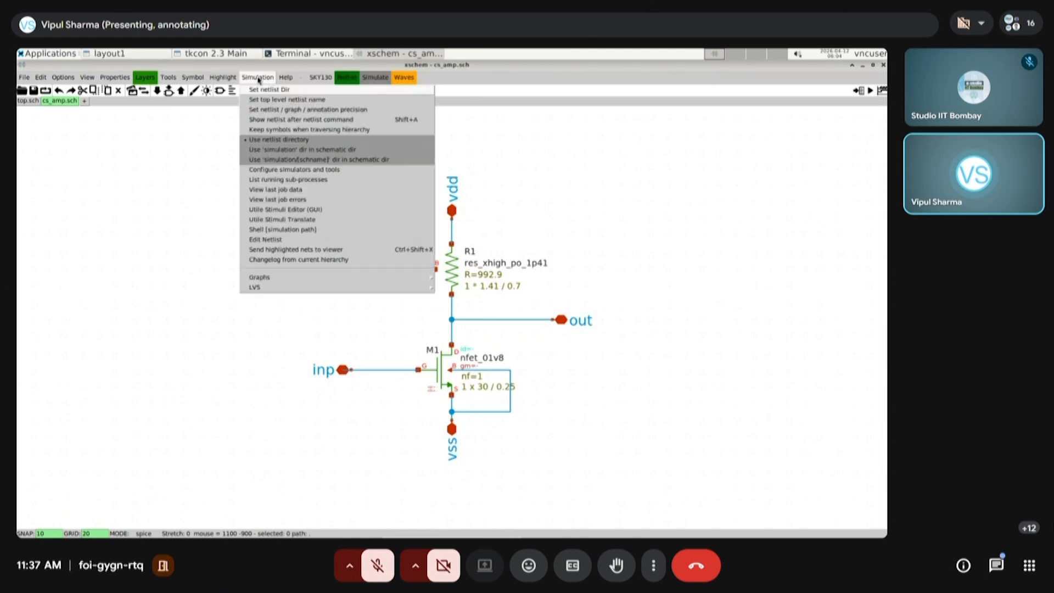
pyautogui.click(274, 244)
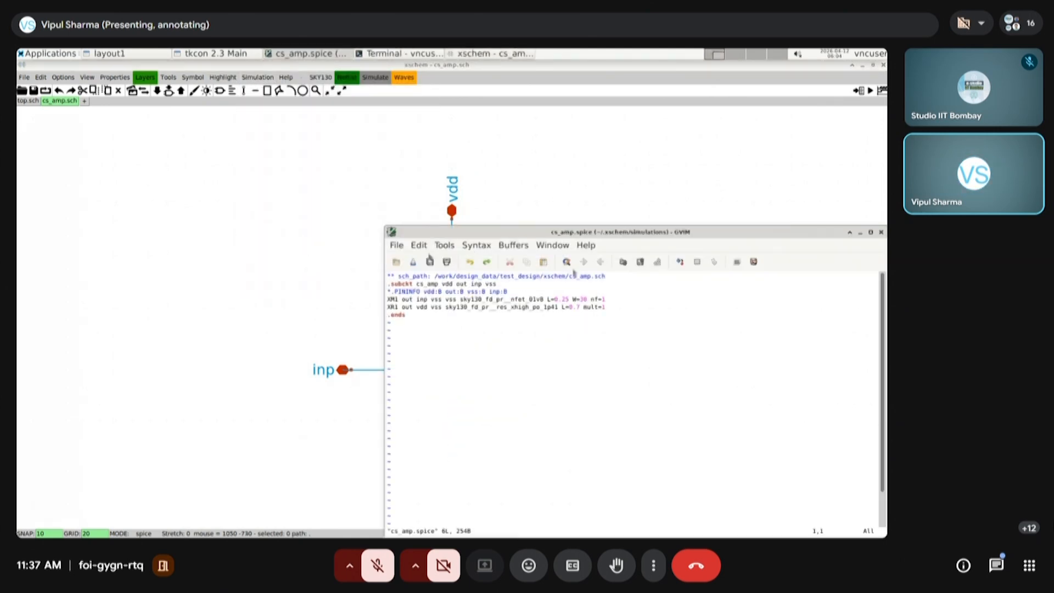
# Close the open netlist and set the netlist directory to design_data/test_design/xschem/simulation
pyautogui.click(870, 232)
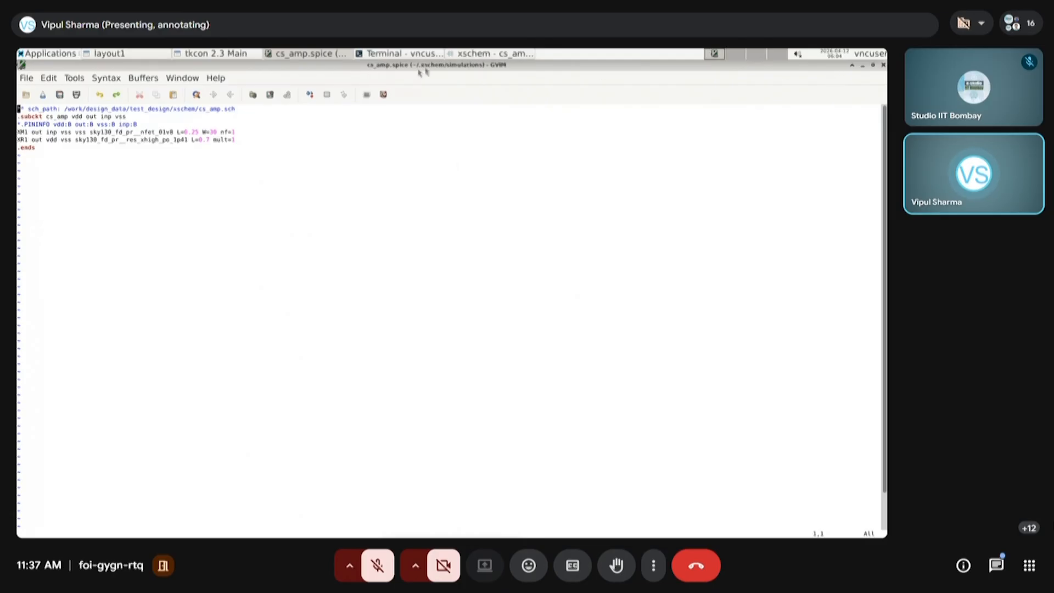
pyautogui.click(884, 65)
pyautogui.click(257, 78)
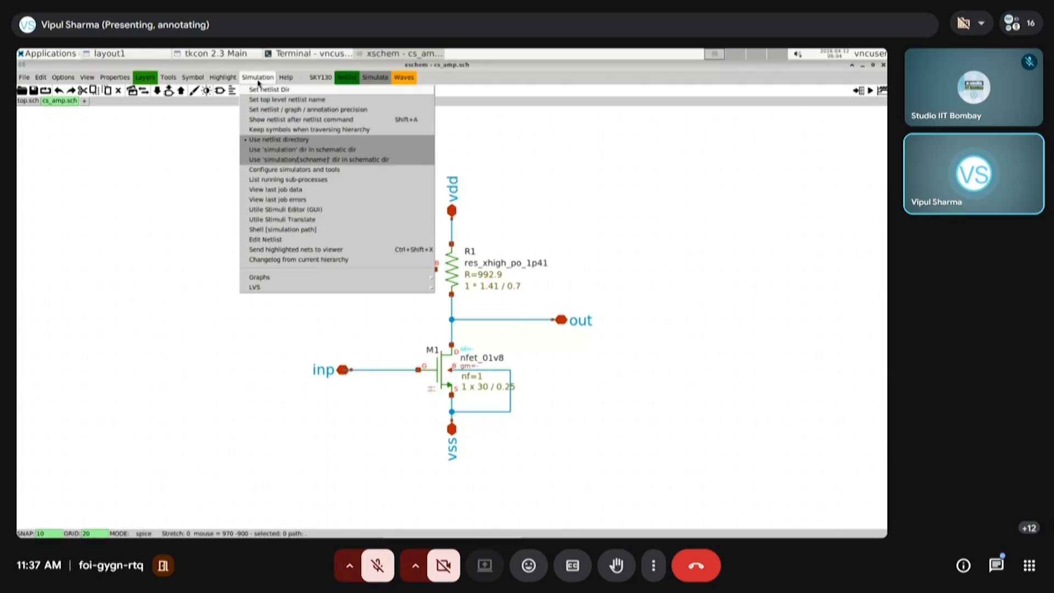
pyautogui.click(268, 90)
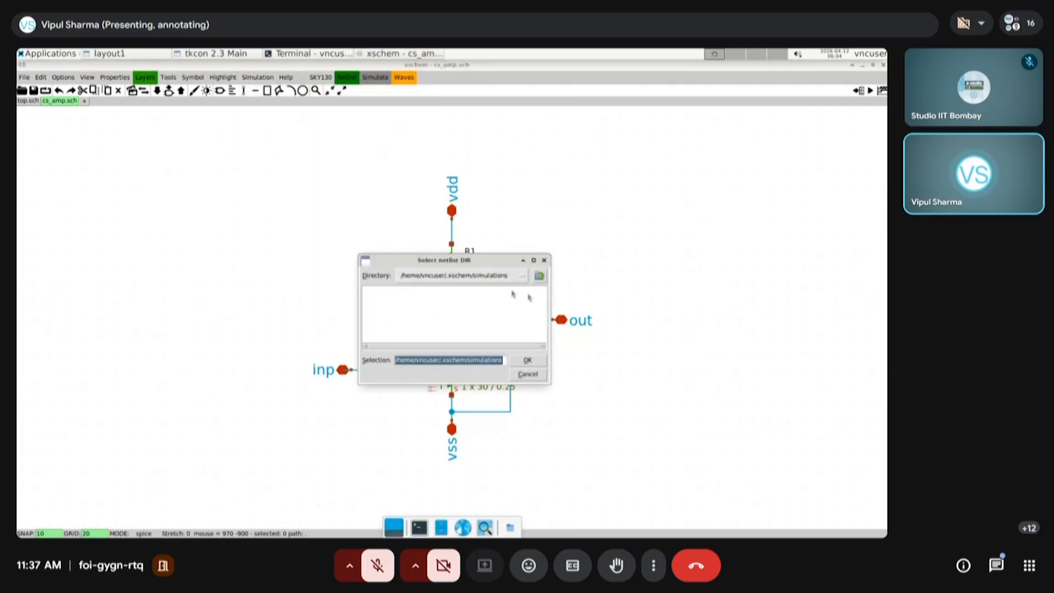
pyautogui.click(539, 276)
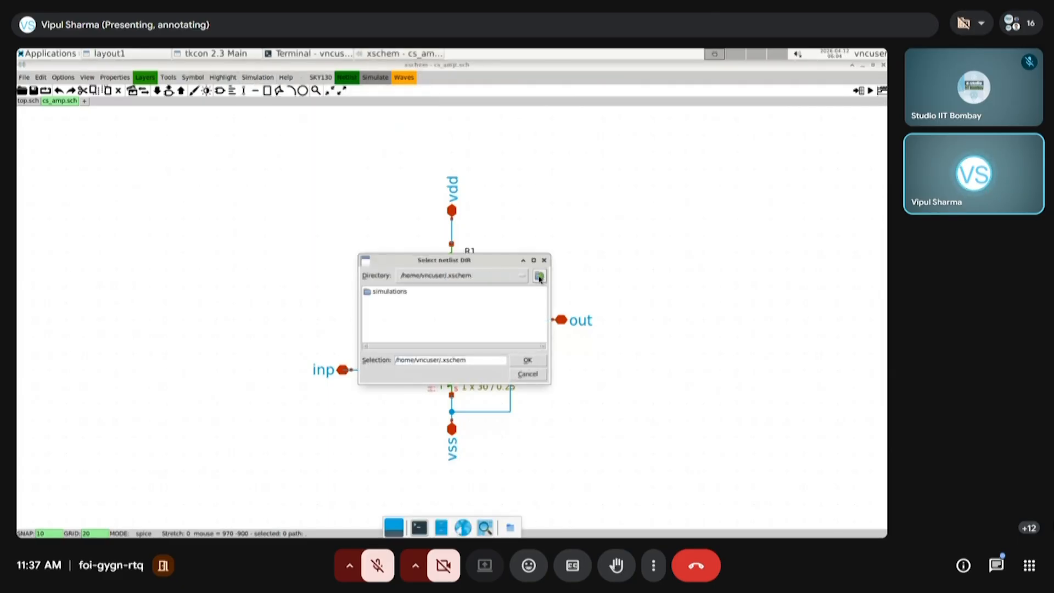
pyautogui.click(539, 276)
pyautogui.doubleClick(447, 317)
pyautogui.doubleClick(384, 300)
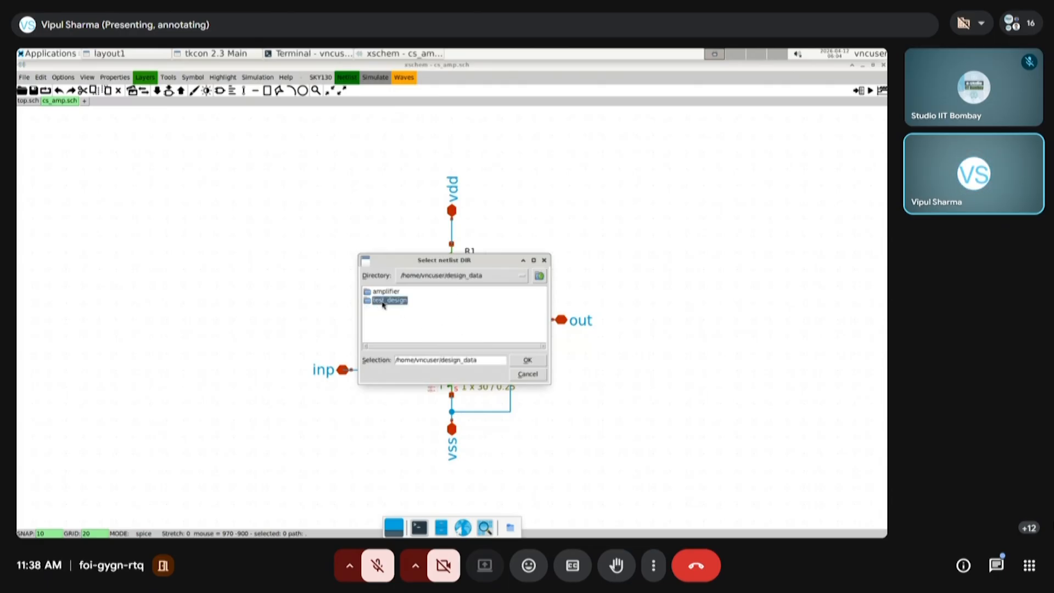
pyautogui.doubleClick(387, 309)
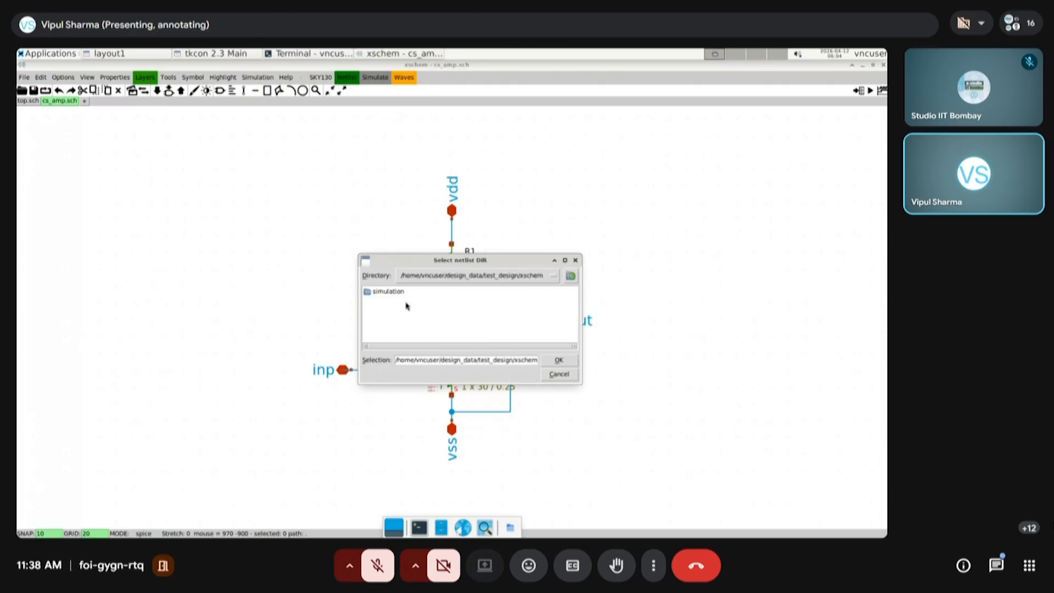
pyautogui.doubleClick(383, 291)
pyautogui.click(588, 360)
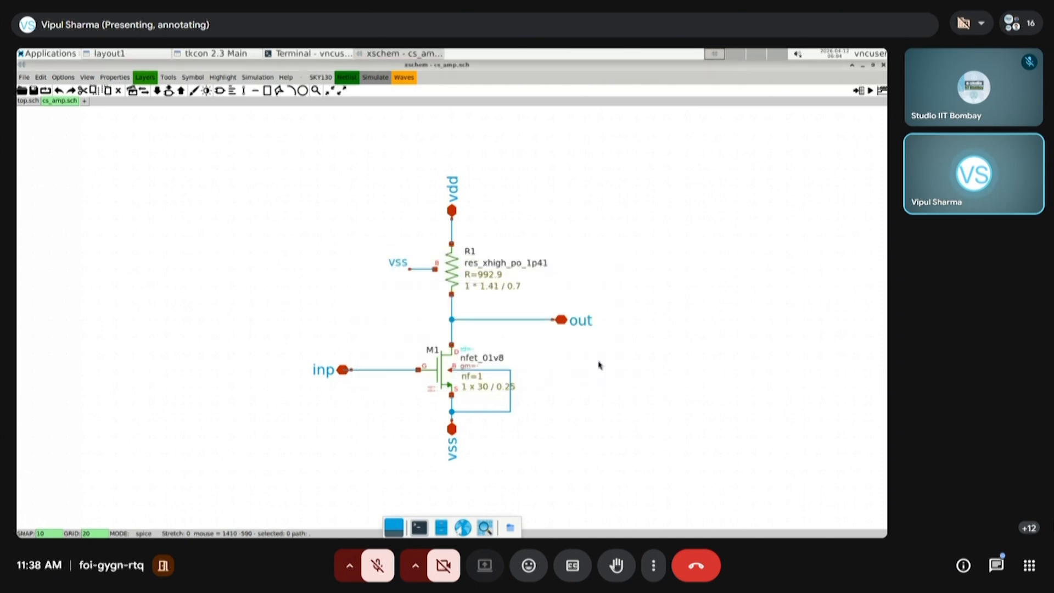
# Regenerate the cs_amp netlist in the new directory and review it in the text editor, closing the editor when done
pyautogui.click(353, 80)
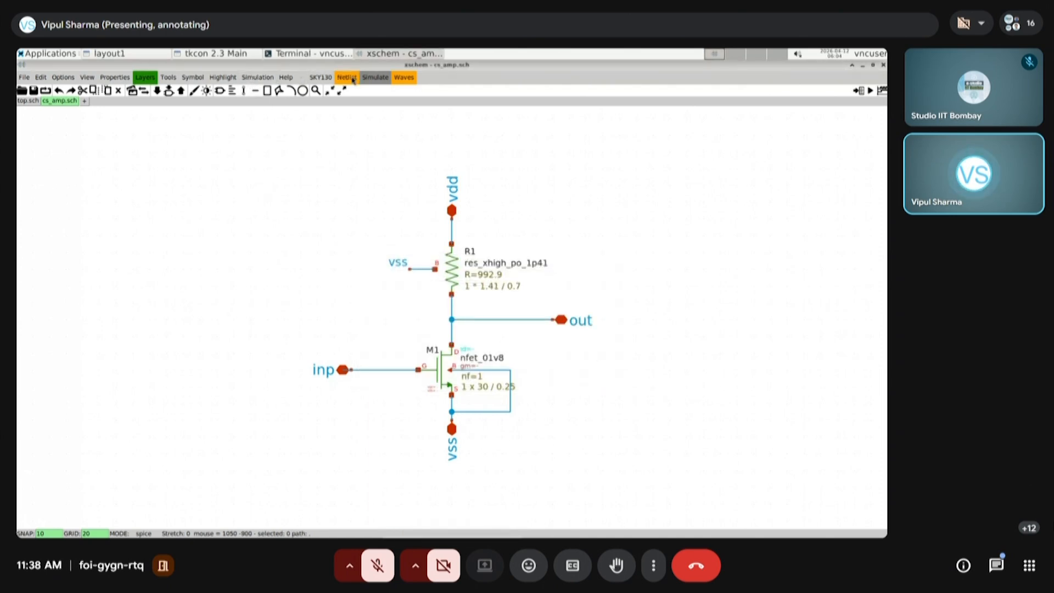
pyautogui.click(258, 77)
pyautogui.click(278, 241)
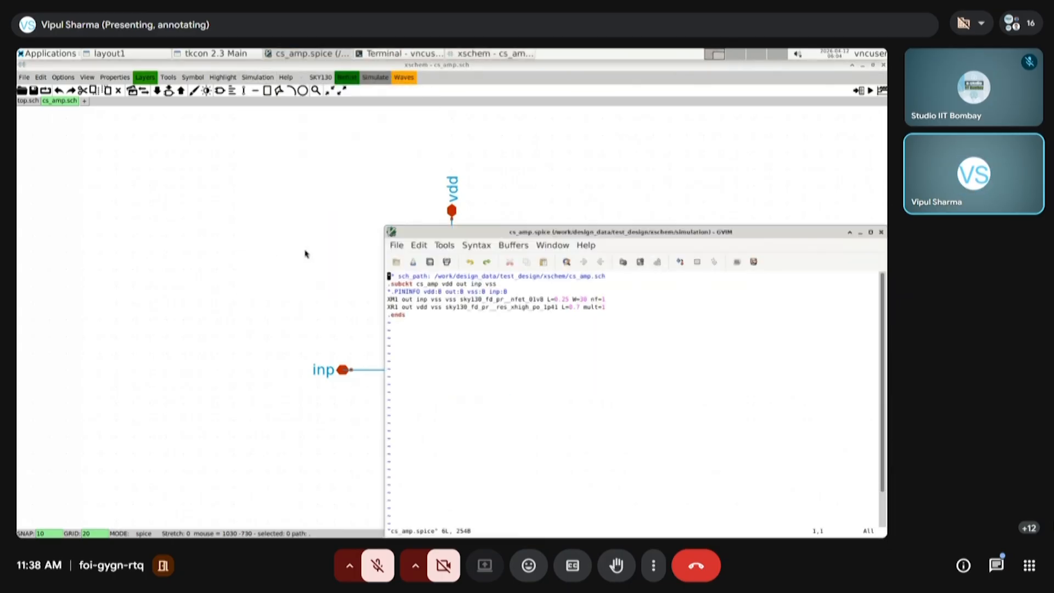
pyautogui.click(870, 233)
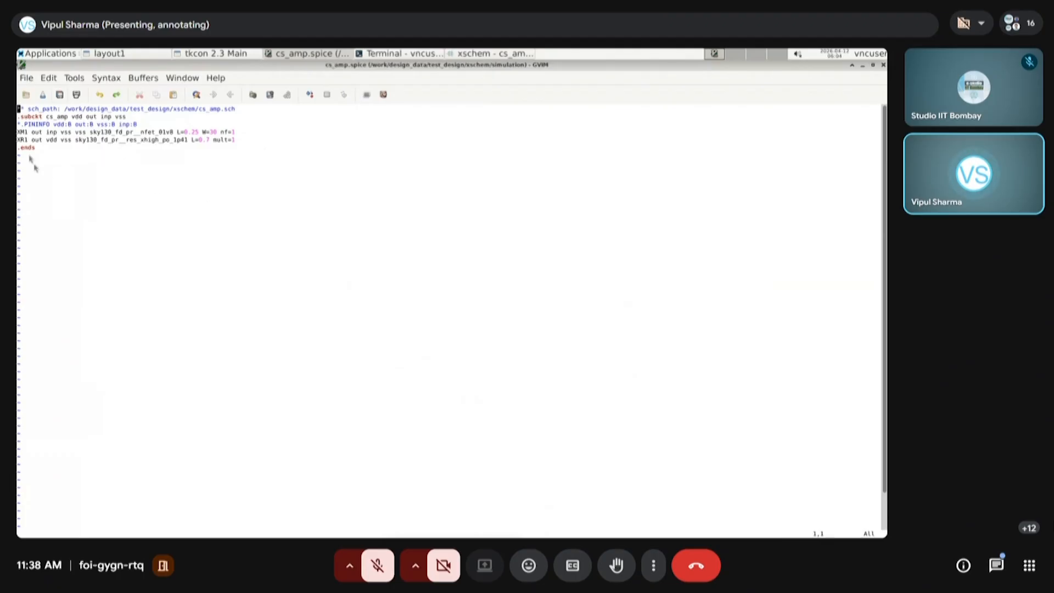
pyautogui.click(884, 66)
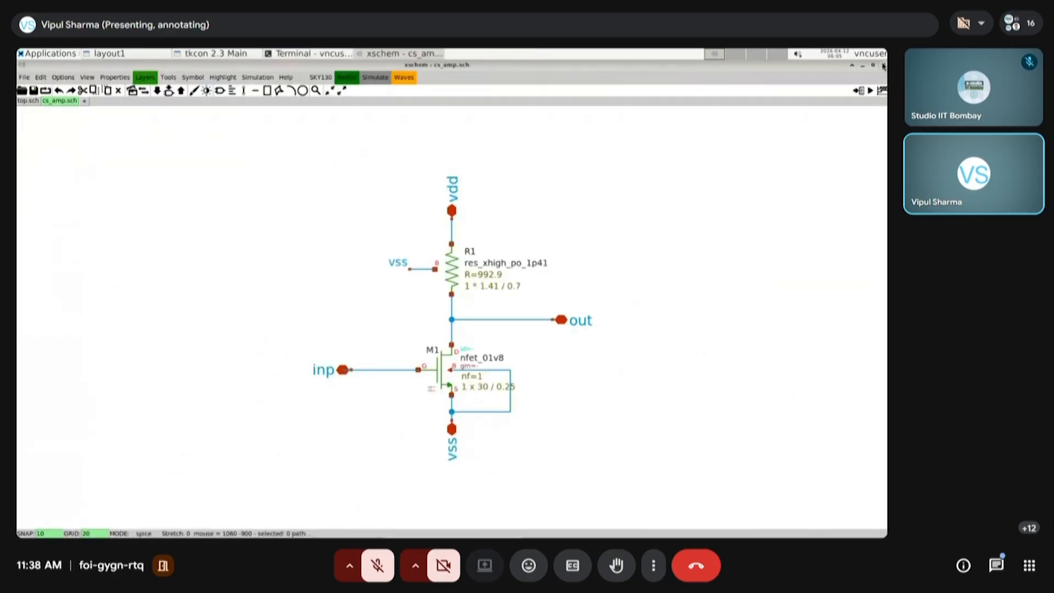
# Close xschem, switch to the Magic layout window and import cs_amp.spice from the xschem/simulation folder
pyautogui.click(883, 65)
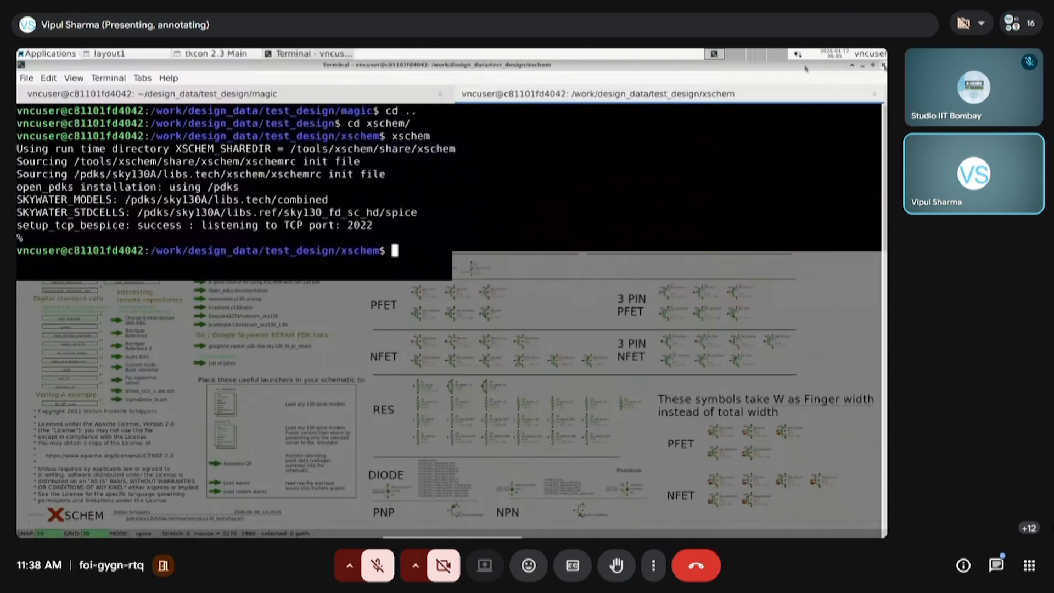
pyautogui.click(884, 65)
pyautogui.click(122, 53)
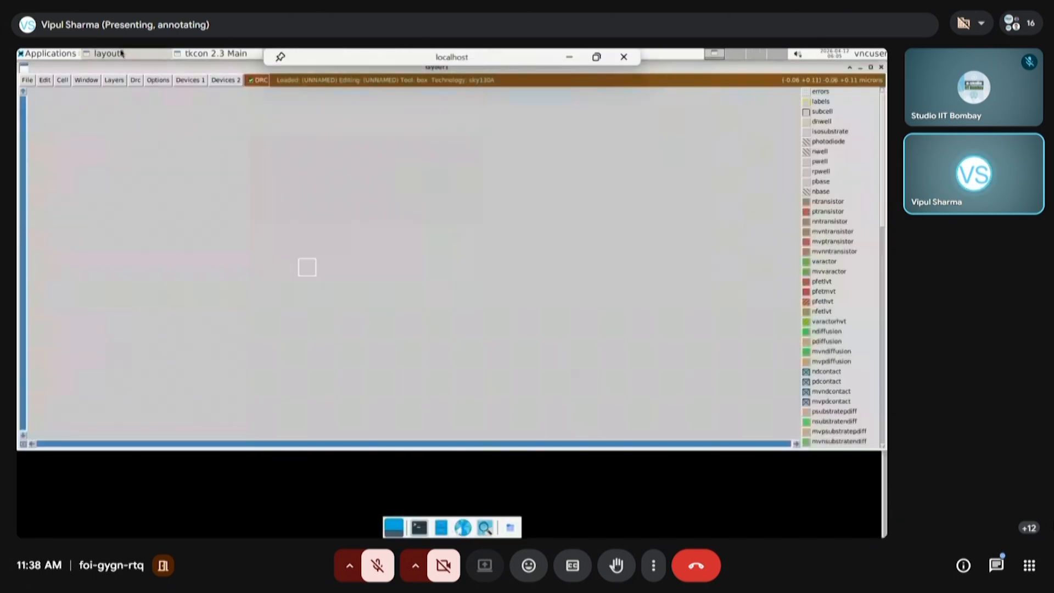
pyautogui.click(27, 80)
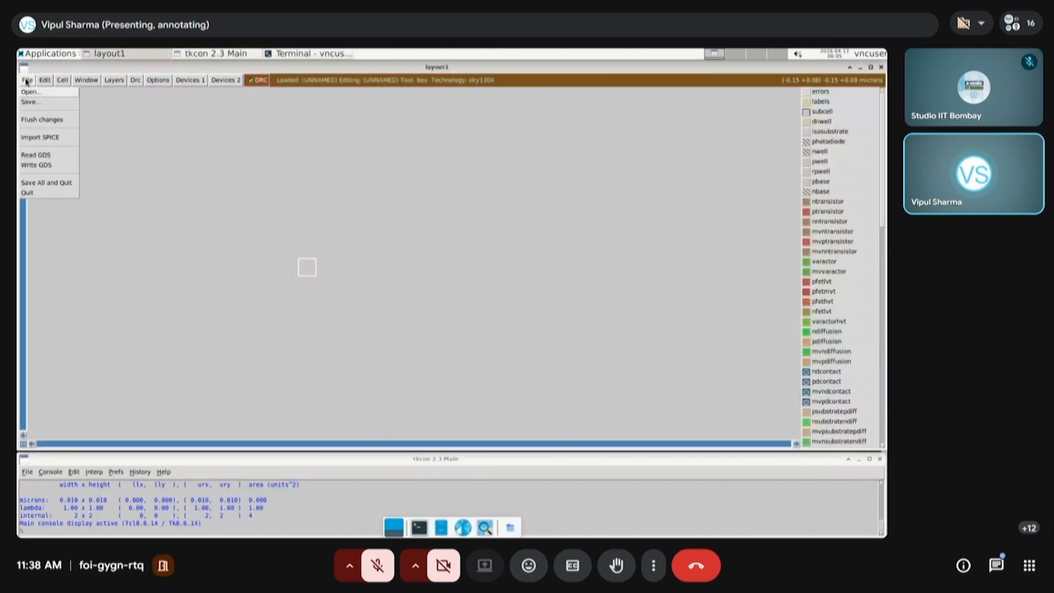
pyautogui.click(44, 137)
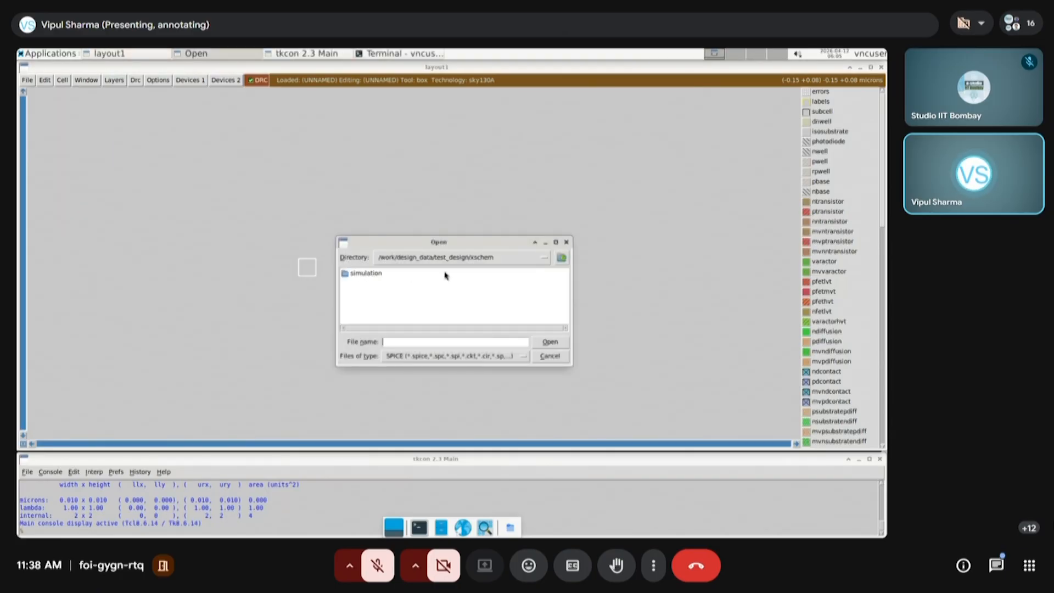
pyautogui.doubleClick(349, 274)
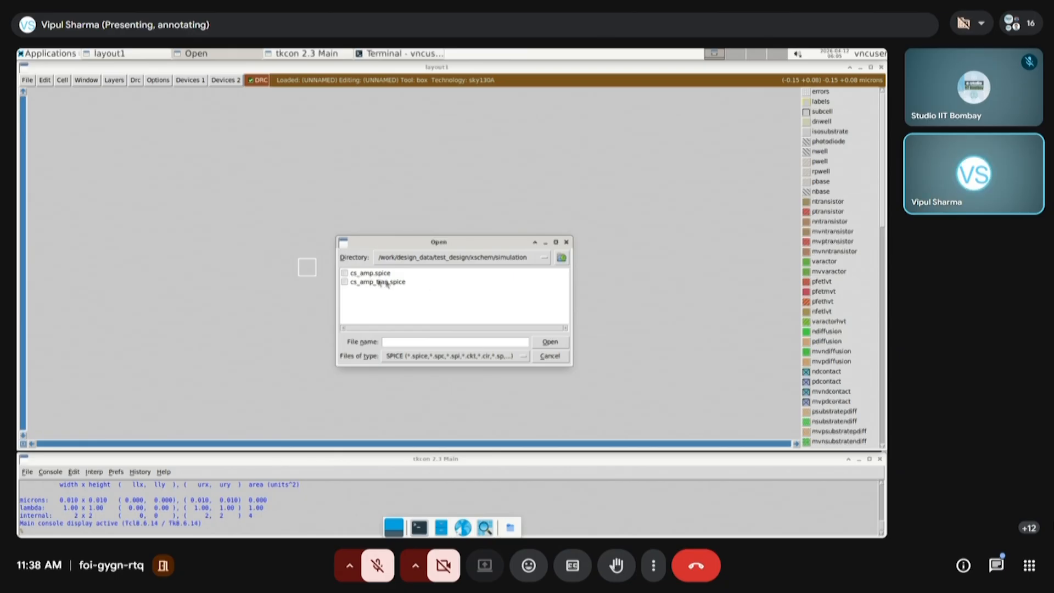
pyautogui.click(376, 275)
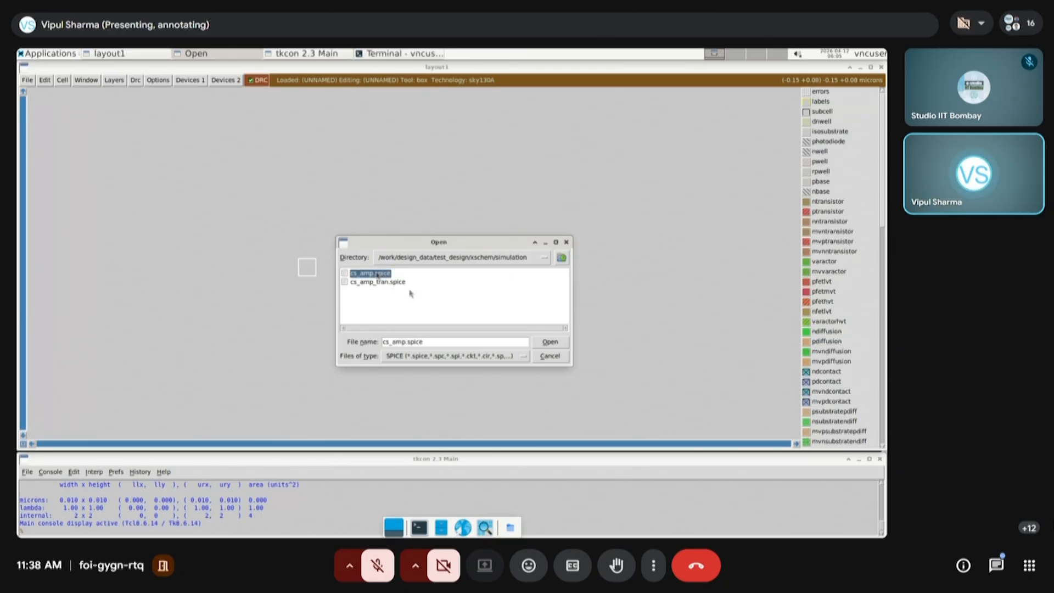
pyautogui.click(548, 342)
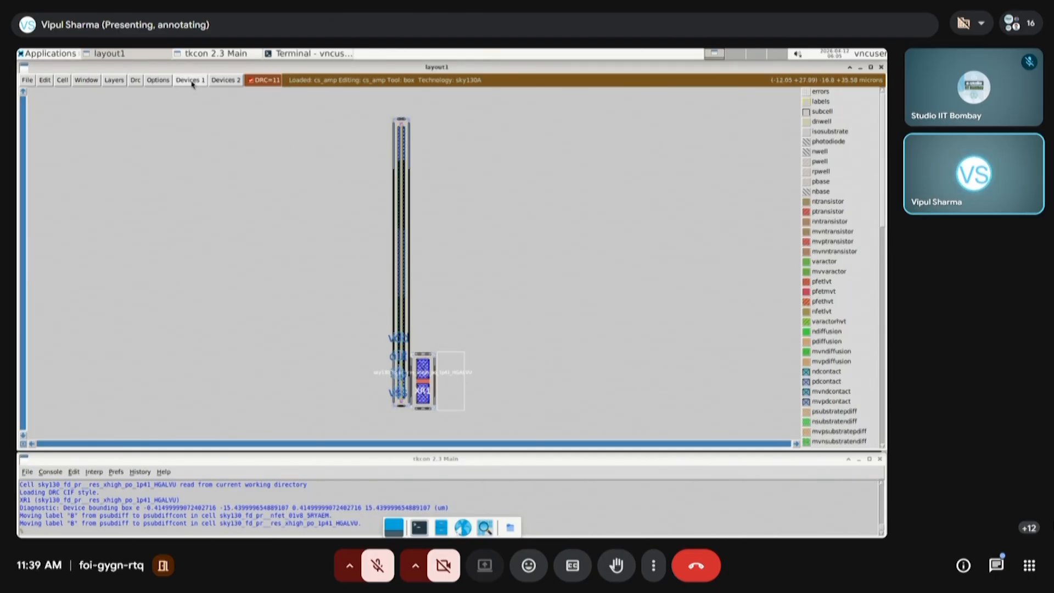
pyautogui.click(193, 81)
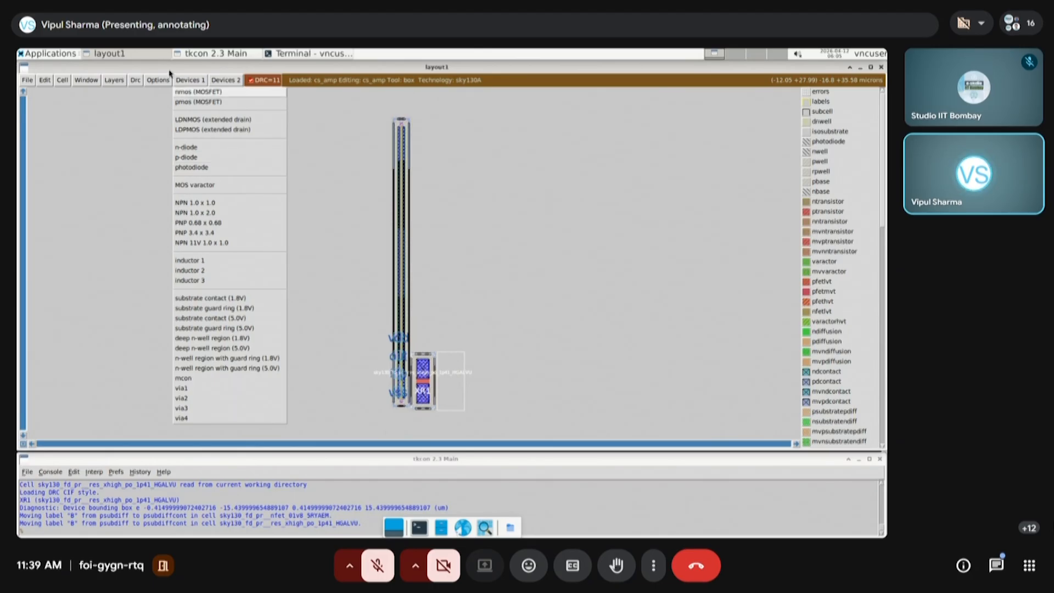
pyautogui.moveTo(224, 81)
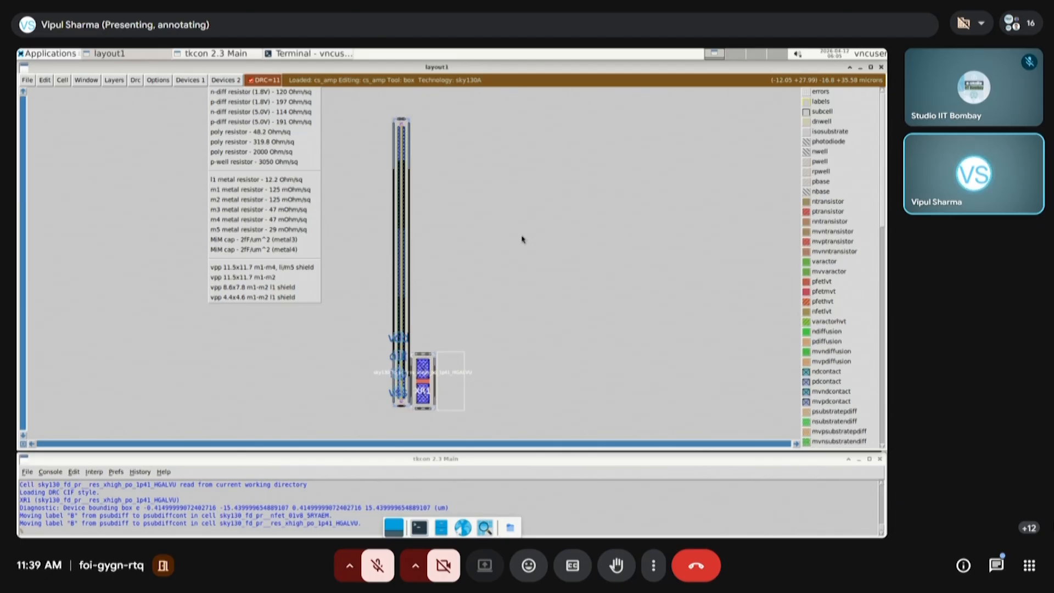
pyautogui.moveTo(186, 83)
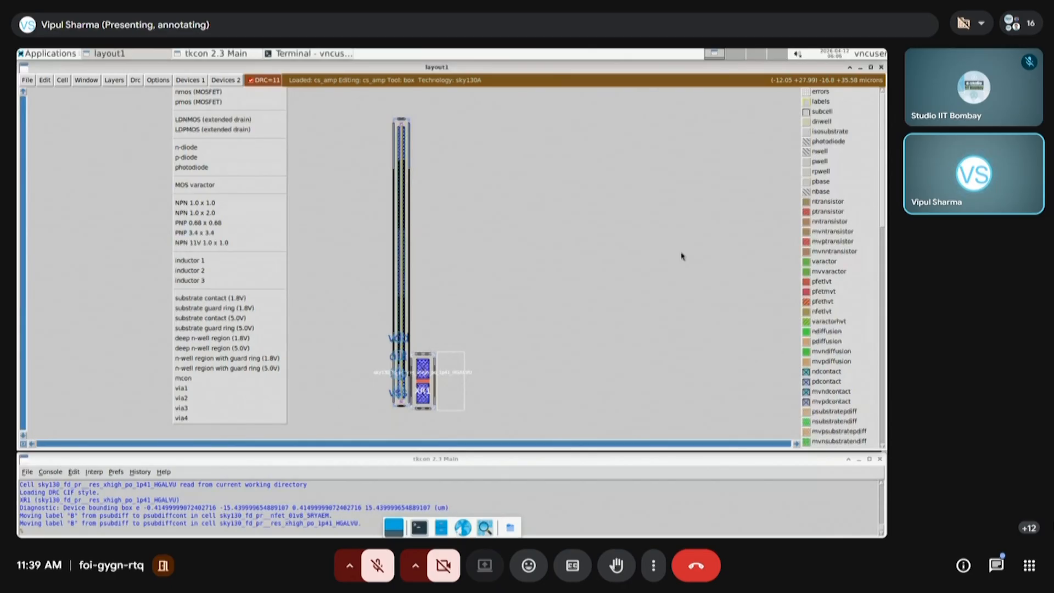
pyautogui.click(680, 251)
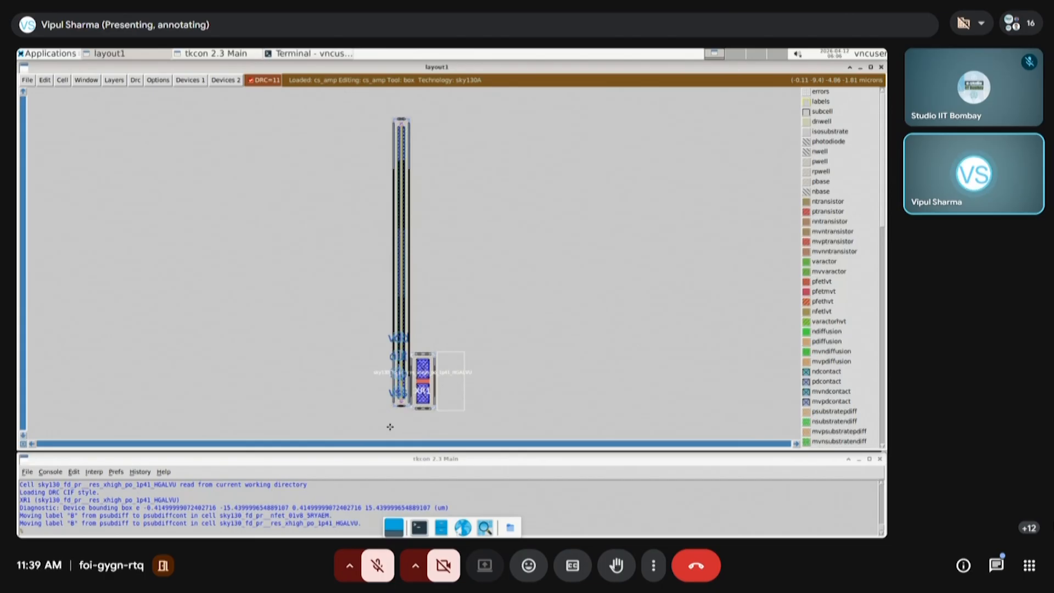
# Inspect the imported transistor, resistor XR1 and port labels at closer and wider zoom, then fit the whole cs_amp layout in view
pyautogui.press('z')
pyautogui.scroll(-7, 419, 314)
pyautogui.scroll(-3, 419, 315)
pyautogui.press('z')
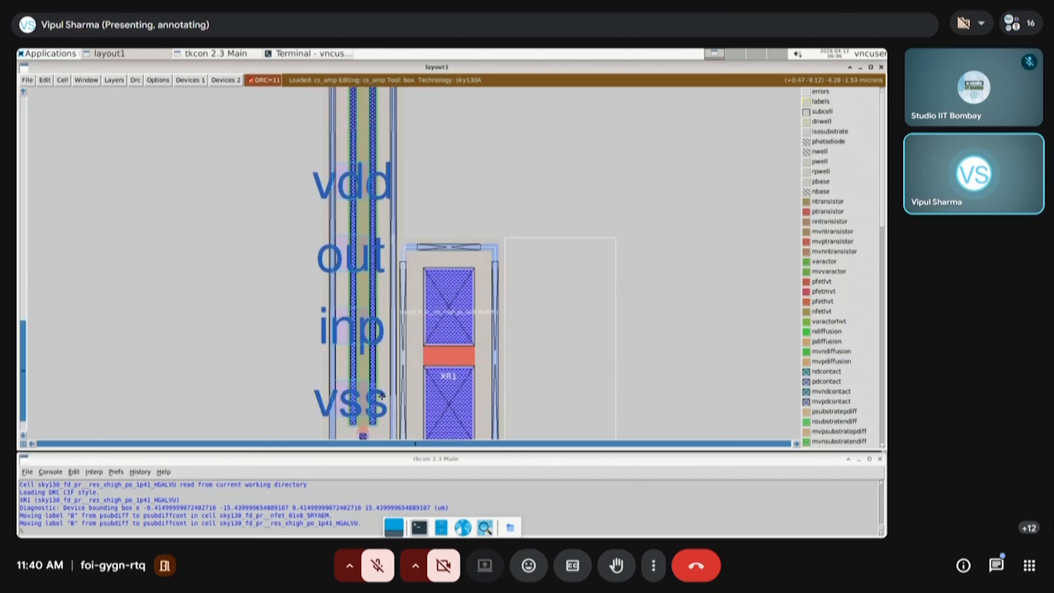
pyautogui.press('z')
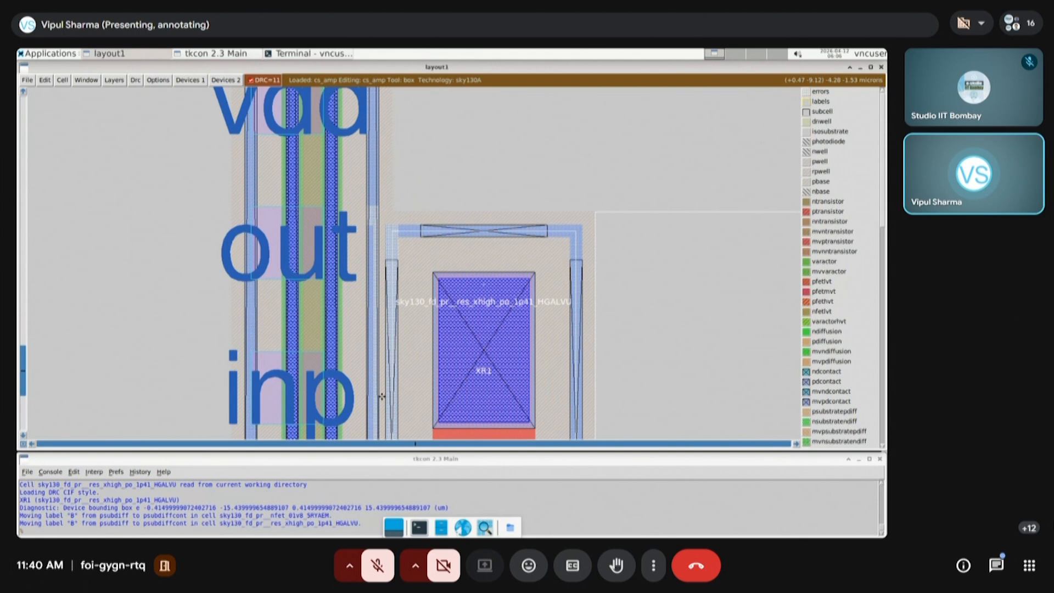
pyautogui.hotkey('shift', 'z')
pyautogui.hotkey('shift', 'z')
pyautogui.hotkey('shift', 'z')
pyautogui.hotkey('shift', 'z')
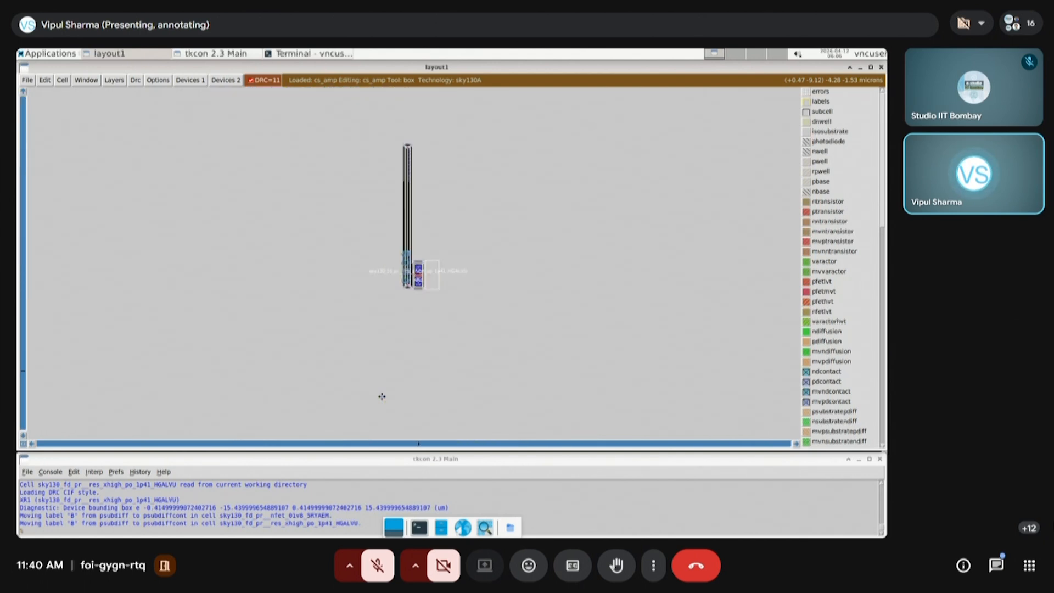
pyautogui.hotkey('shift', 'z')
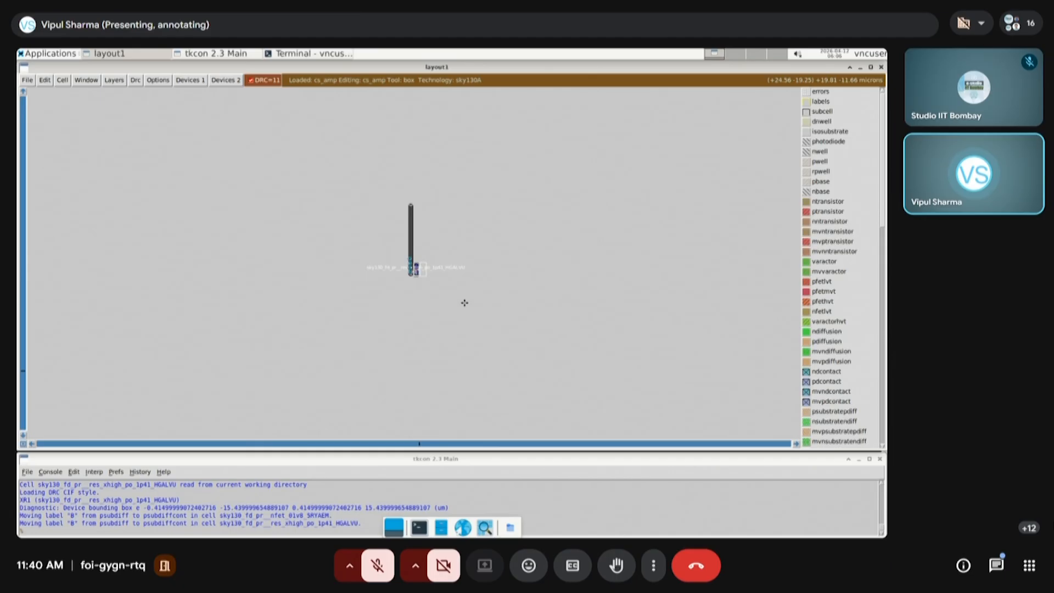
pyautogui.press('v')
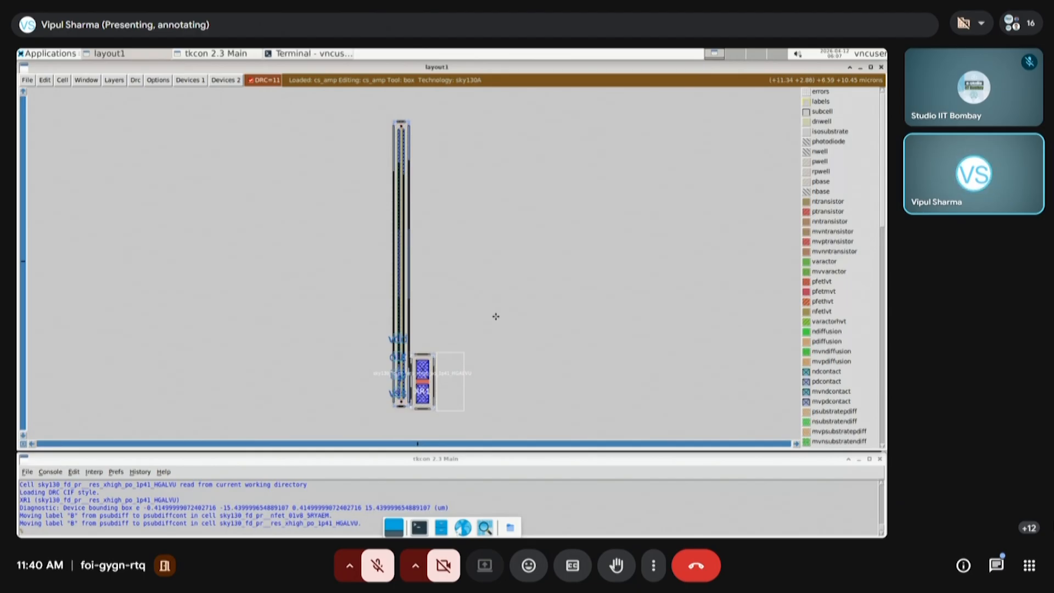
# Draw a cursor box about 14.4 by 12.4 microns in the empty area beside the devices, then move it farther away and resize it
pyautogui.click(495, 316)
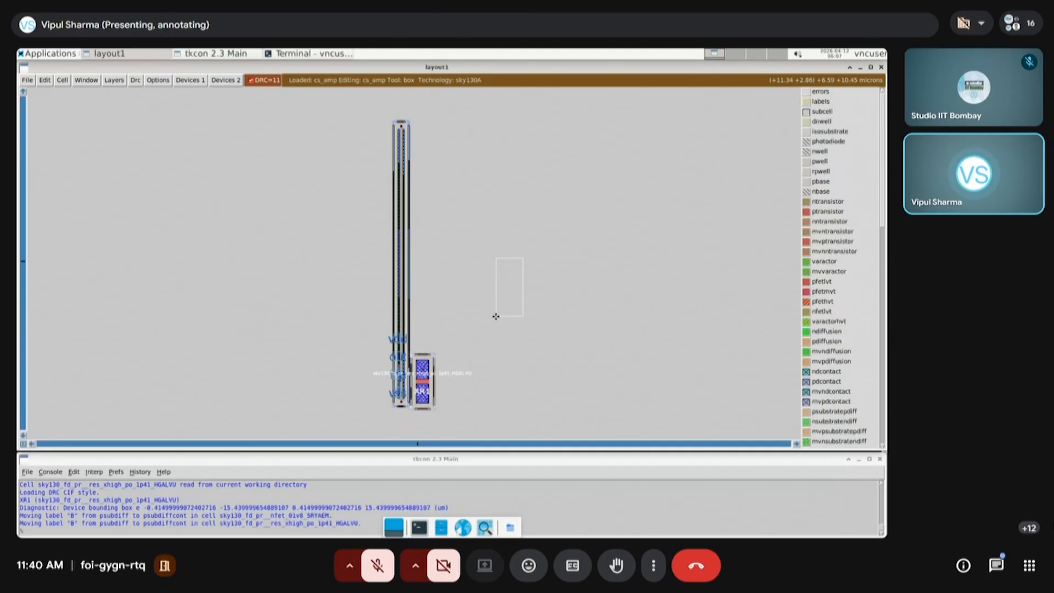
pyautogui.rightClick(625, 204)
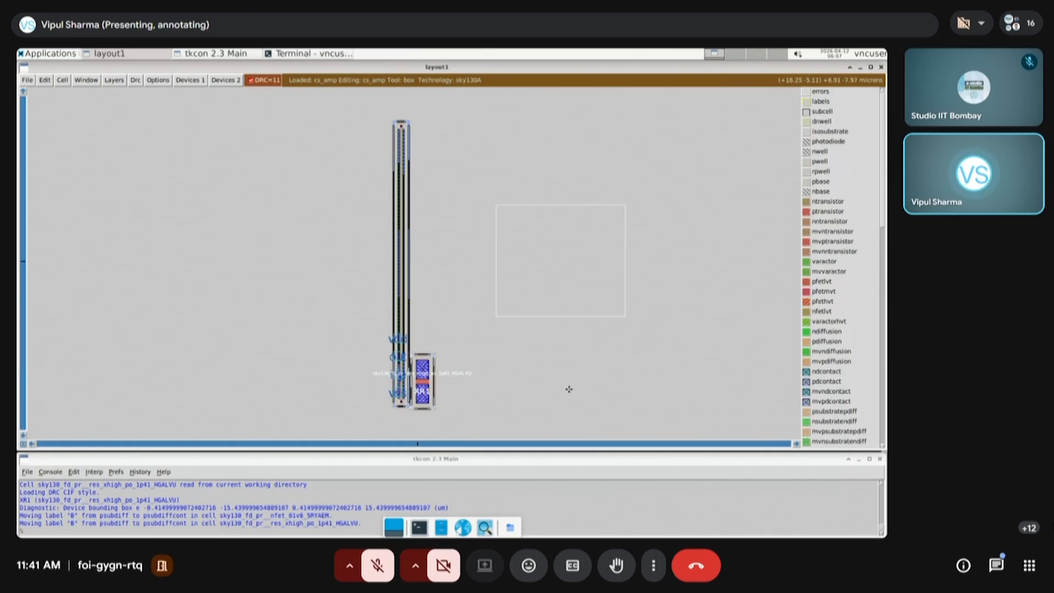
pyautogui.click(653, 393)
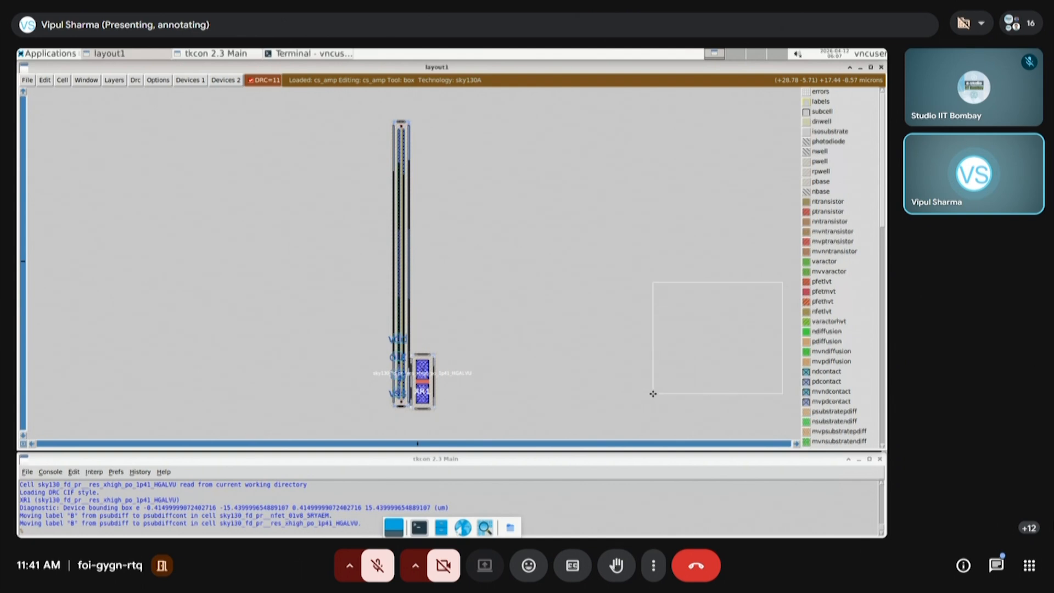
pyautogui.rightClick(745, 214)
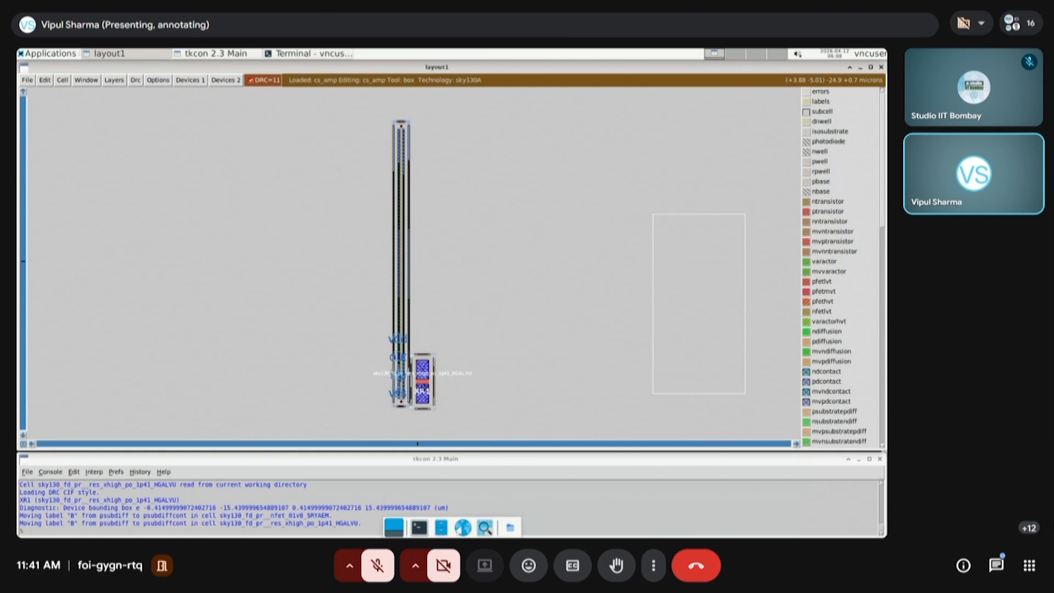
# Frame resistor XR1 and the transistor's lower end with a cursor box about 9.6 by 12.7 microns and zoom in on them
pyautogui.click(373, 426)
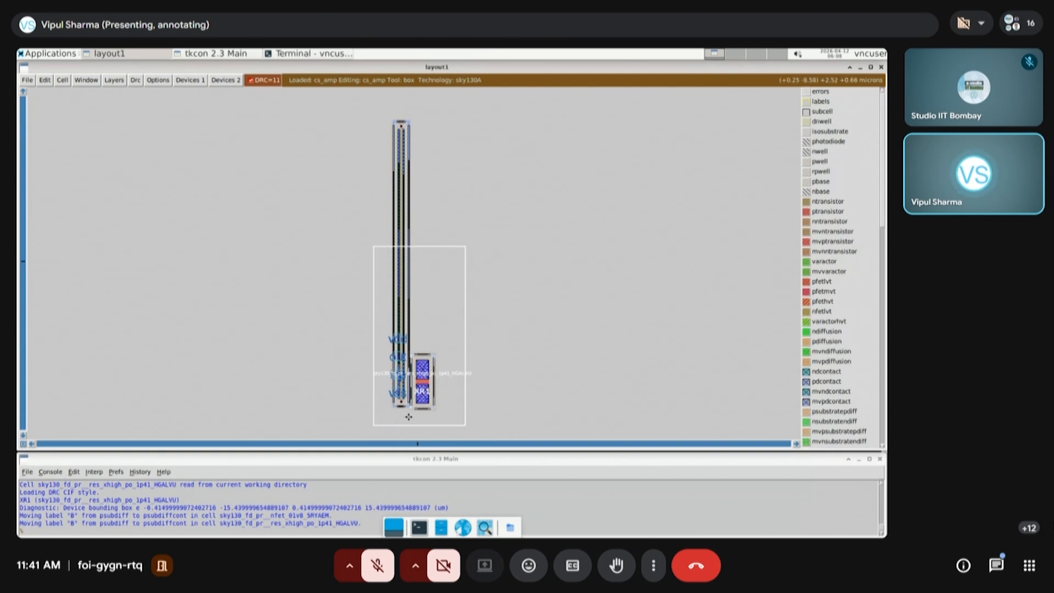
pyautogui.rightClick(460, 312)
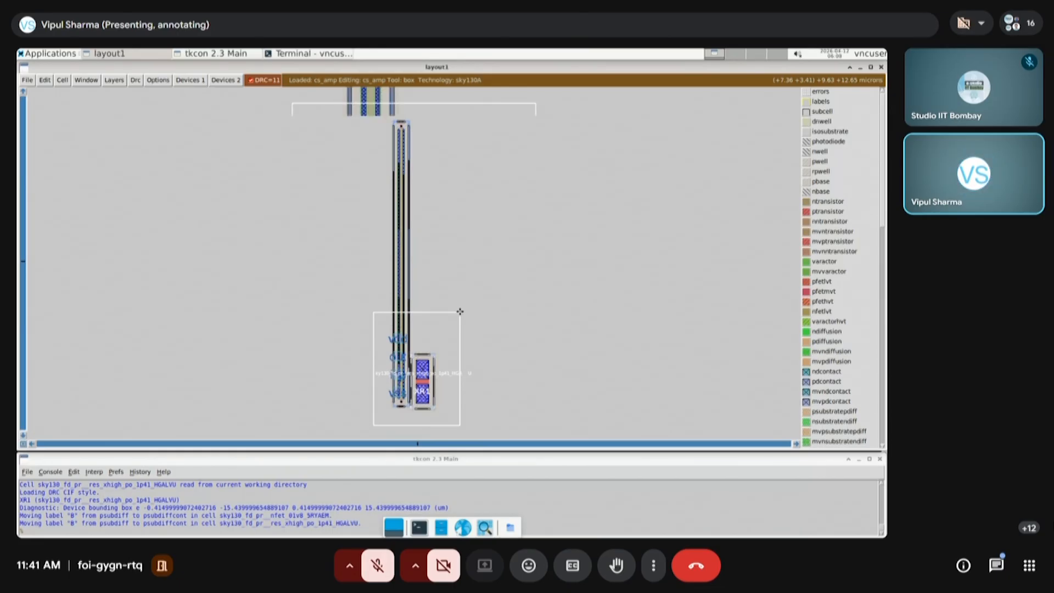
pyautogui.press('z')
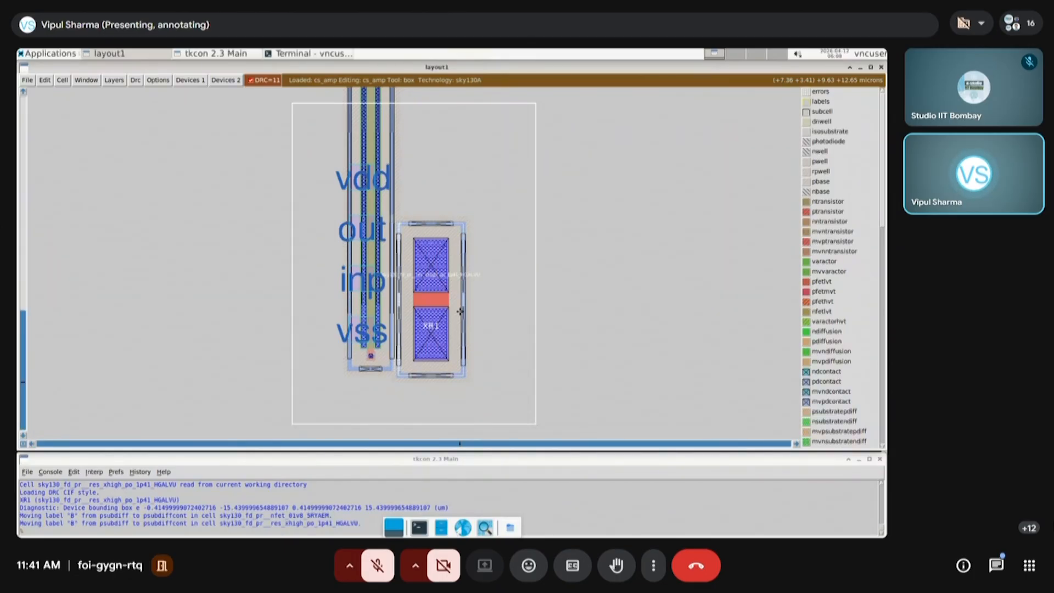
pyautogui.press('z')
pyautogui.hotkey('shift', 'z')
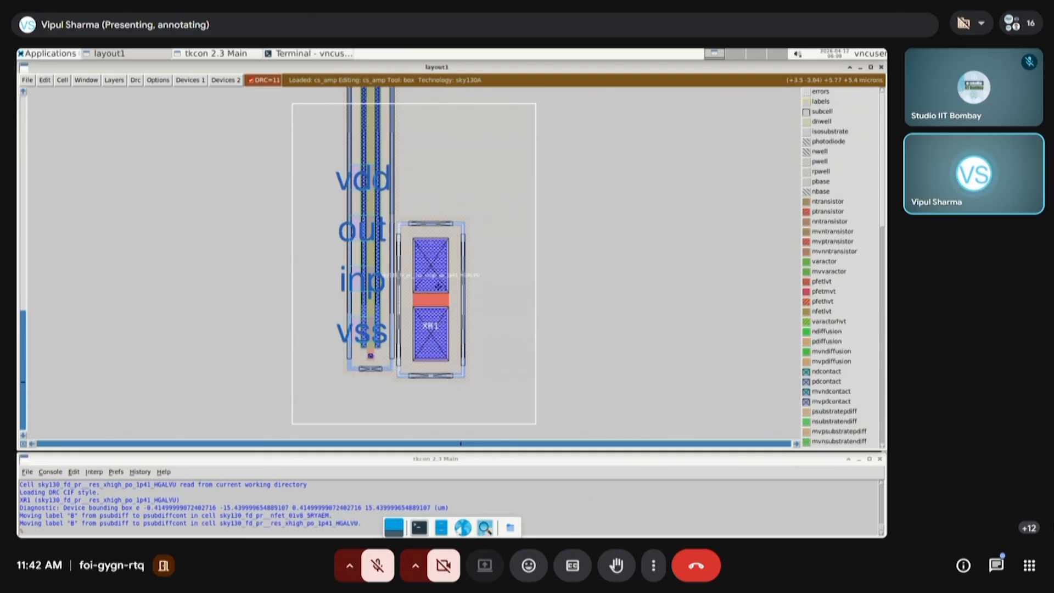
# Move resistor XR1 clear of the transistor into the empty space beside it, then up near the transistor's upper end
pyautogui.click(439, 330)
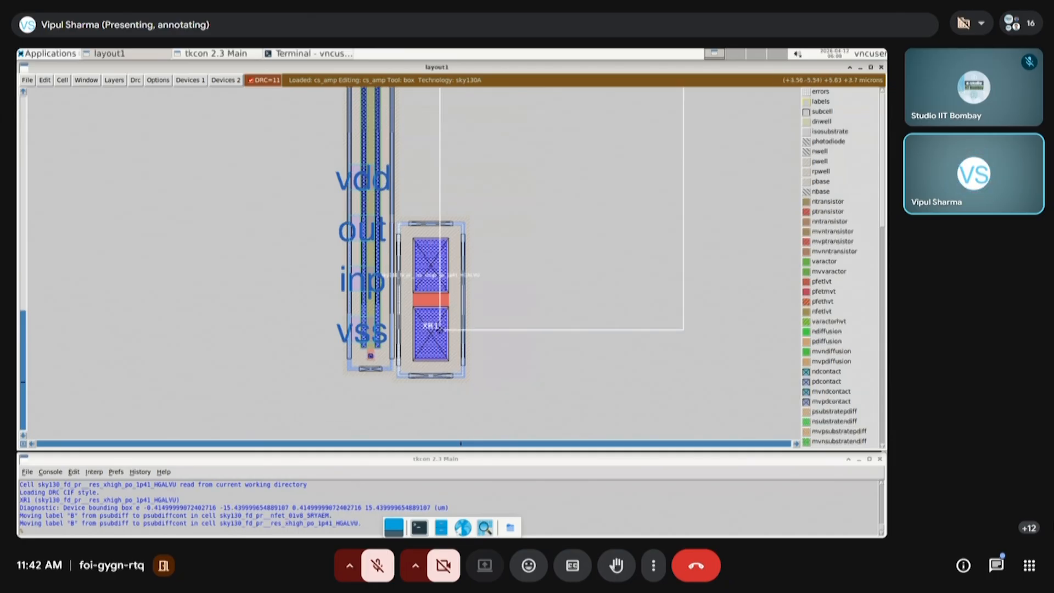
pyautogui.press('i')
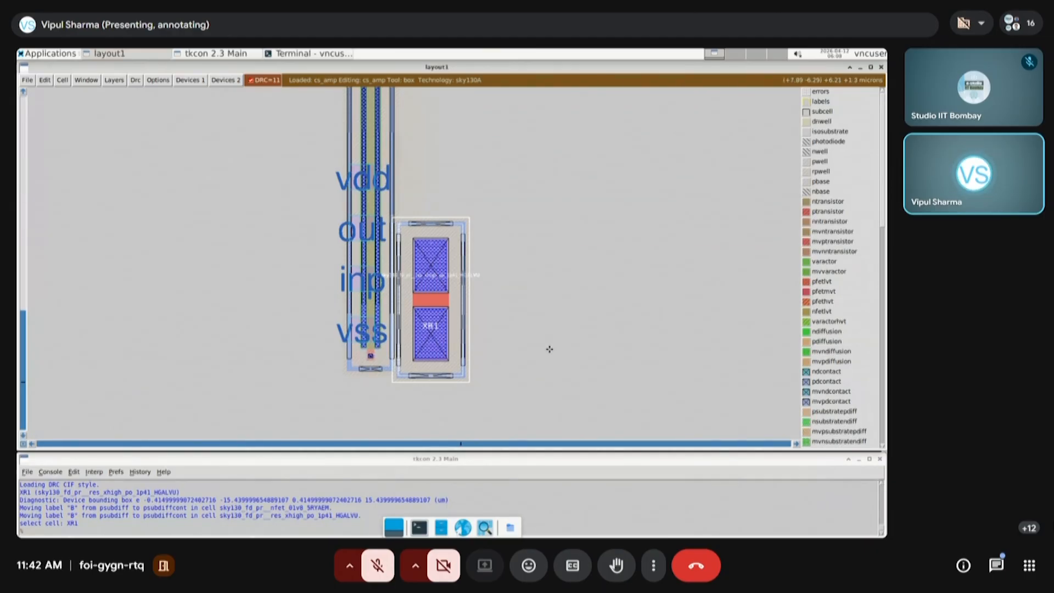
pyautogui.press('m')
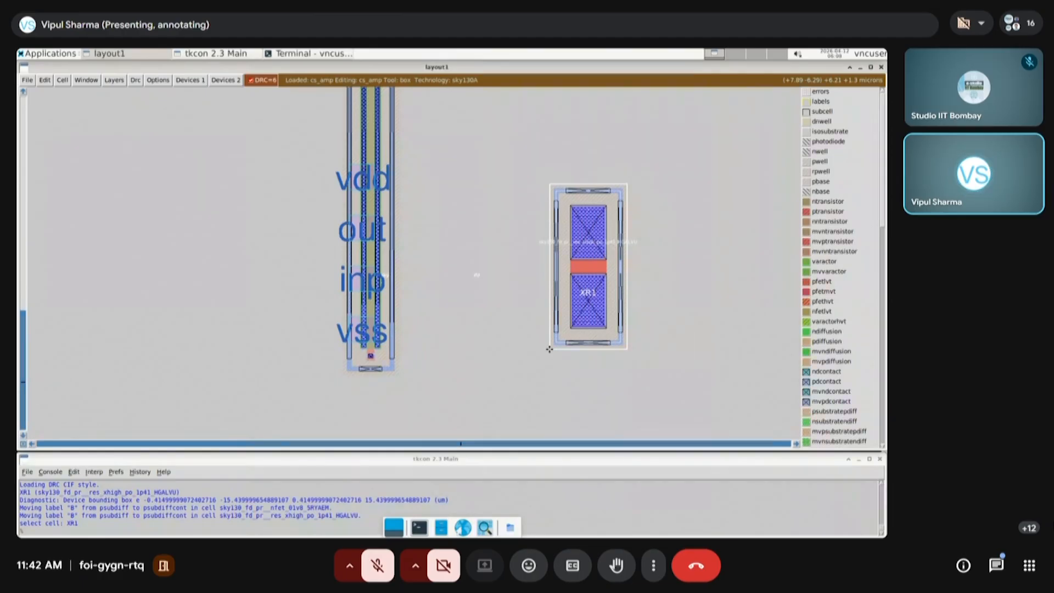
pyautogui.hotkey('shift', 'z')
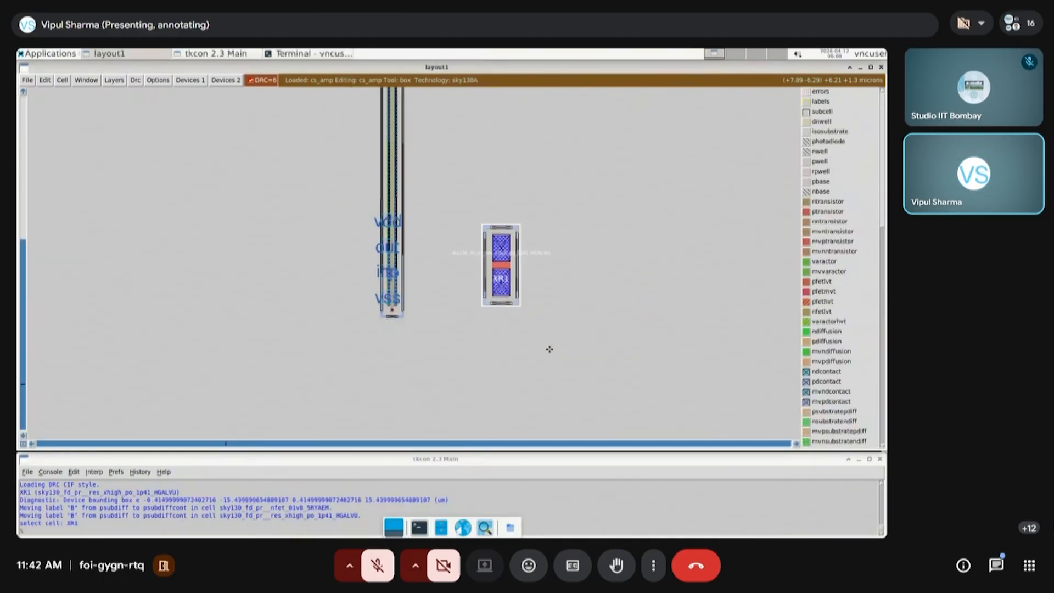
pyautogui.hotkey('shift', 'z')
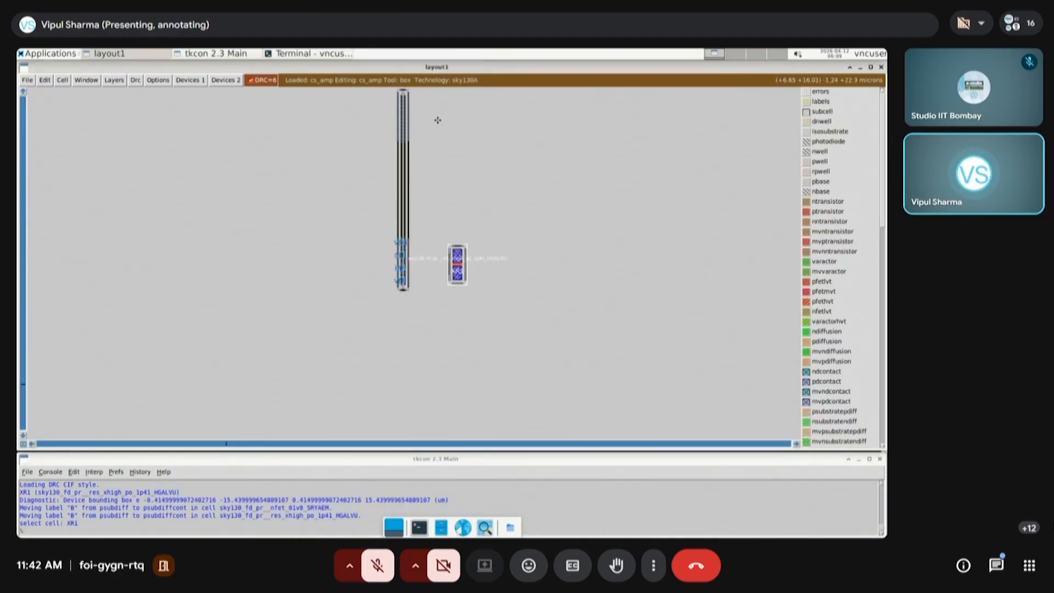
pyautogui.press('i')
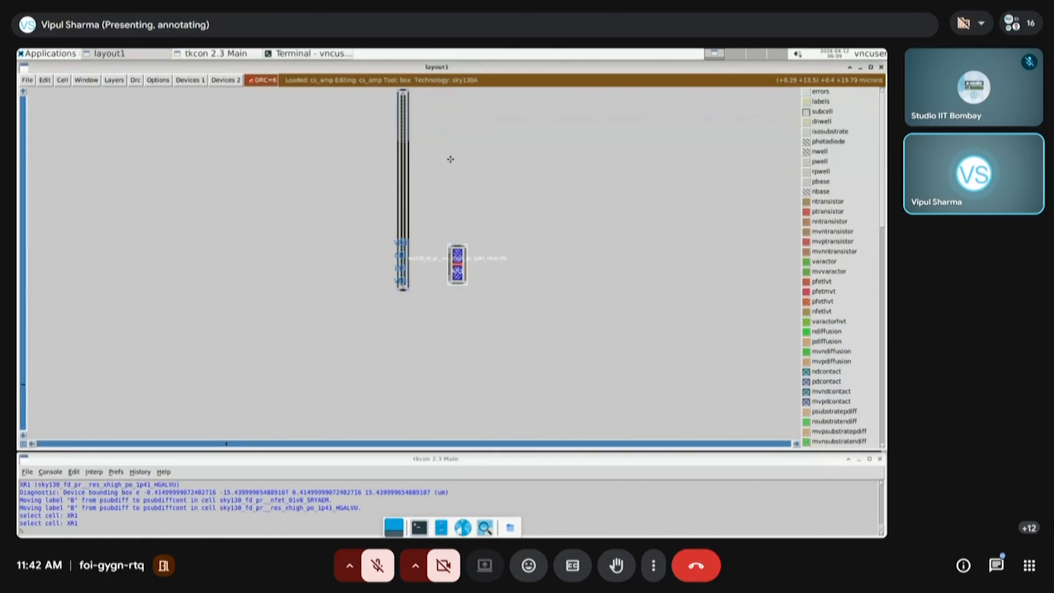
pyautogui.press('m')
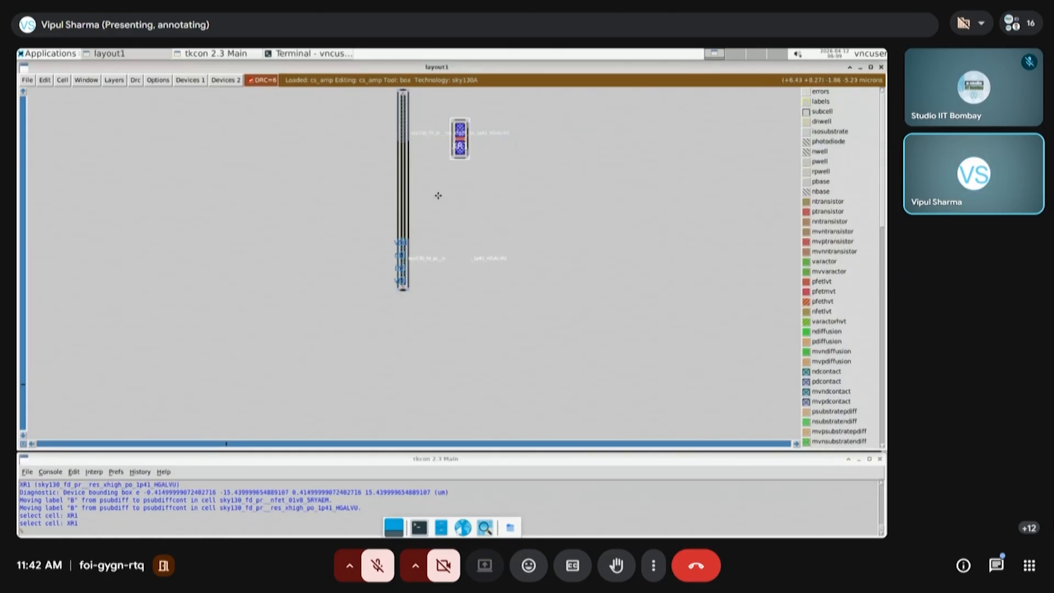
# Select transistor XM1 and move it sideways away from the port labels, into line with resistor XR1
pyautogui.press('v')
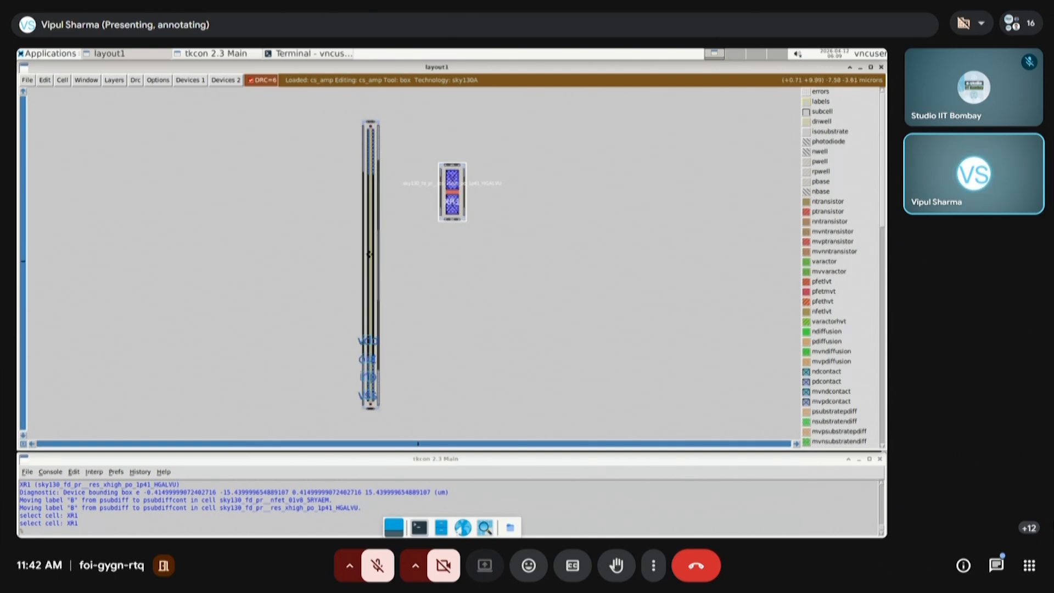
pyautogui.press('s')
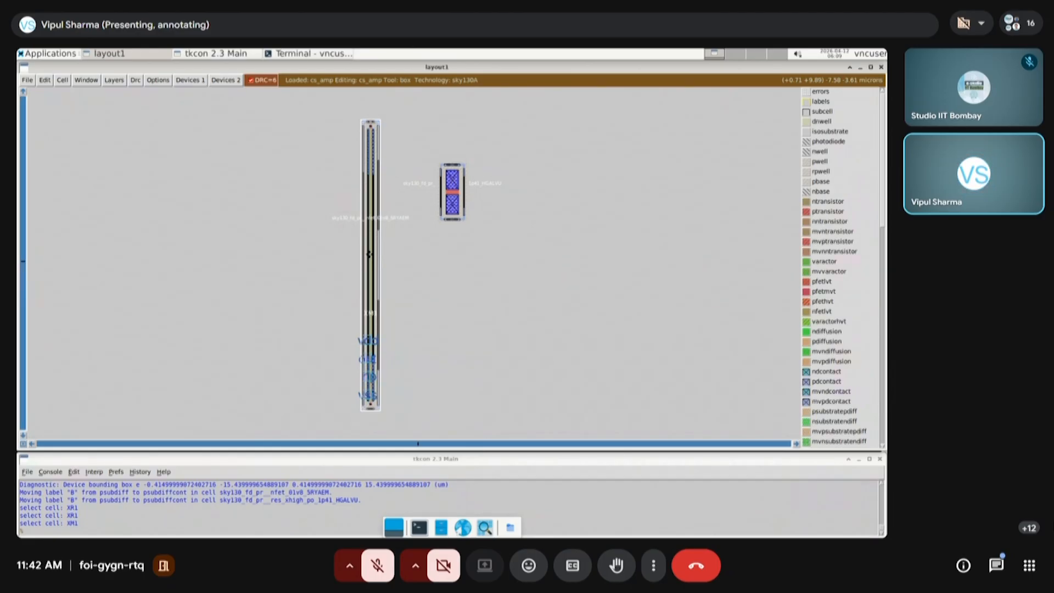
pyautogui.click(433, 432)
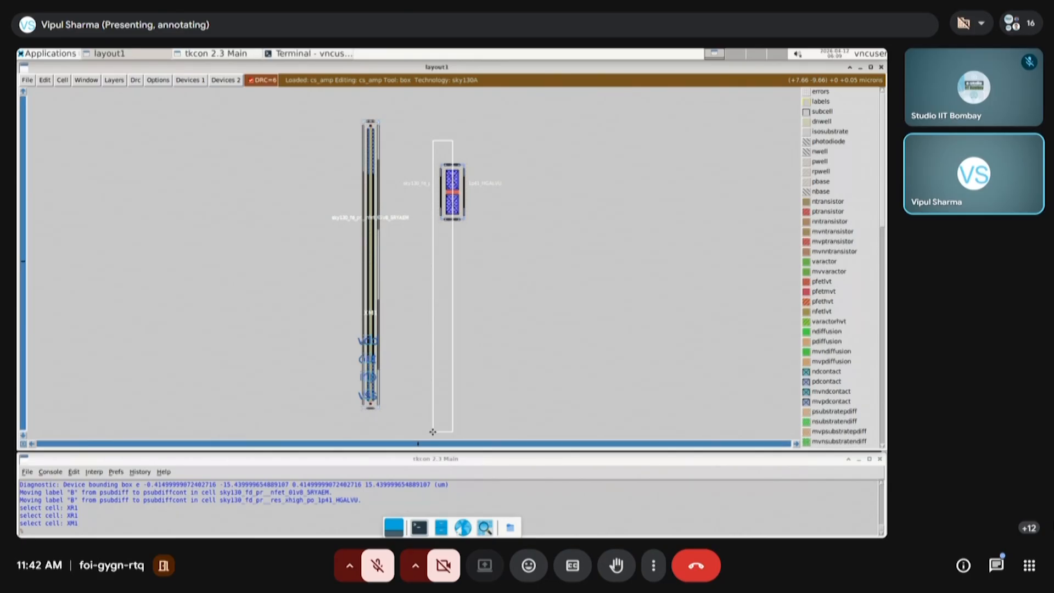
pyautogui.press('i')
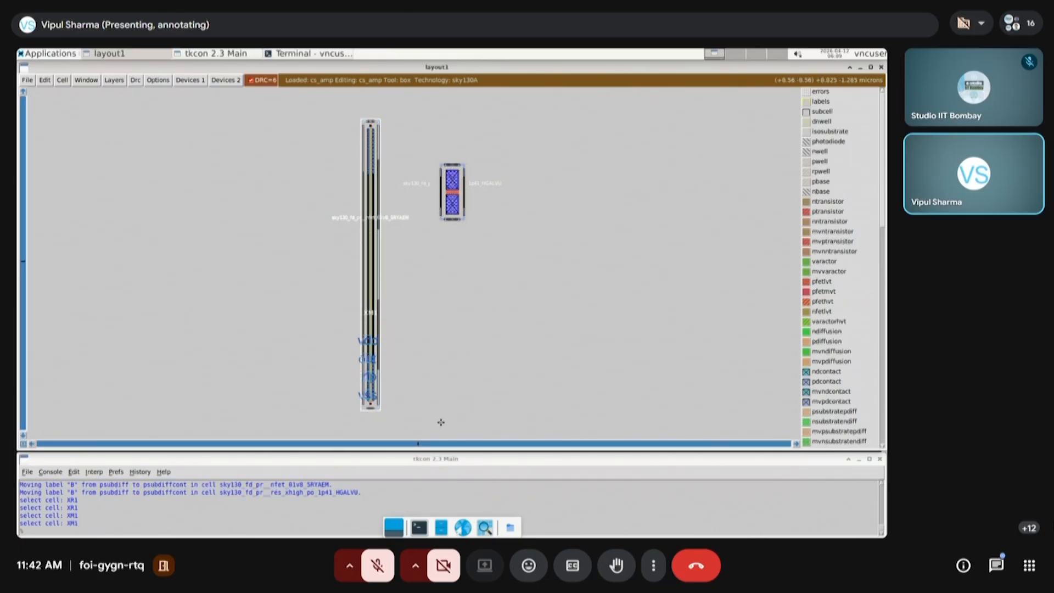
pyautogui.press('m')
pyautogui.scroll(-2, 472, 107)
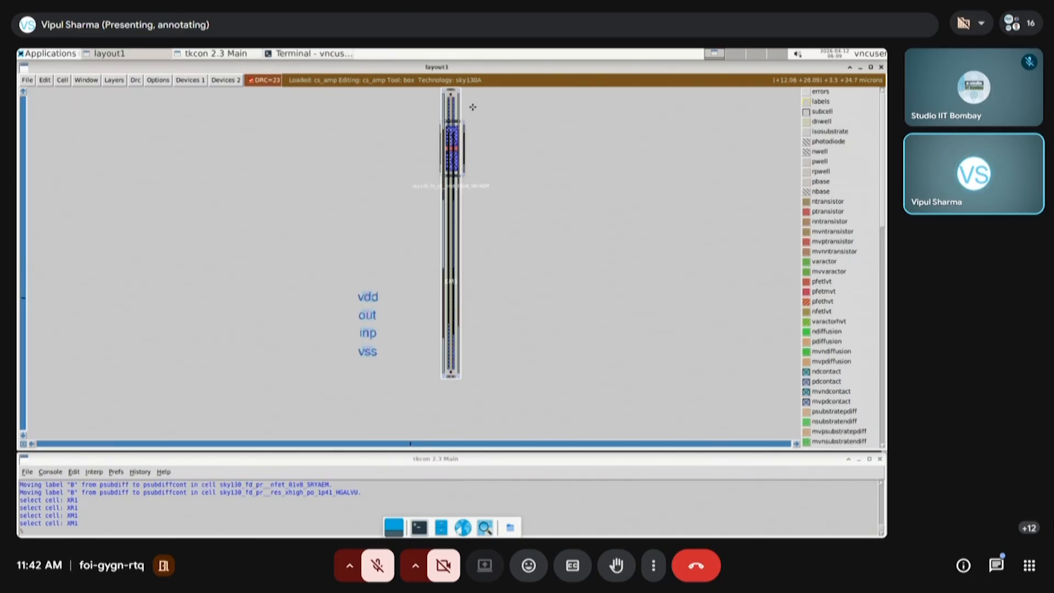
# Collapse the device cells to plain outlines, then expand them again to show their internal geometry
pyautogui.hotkey('shift', 'x')
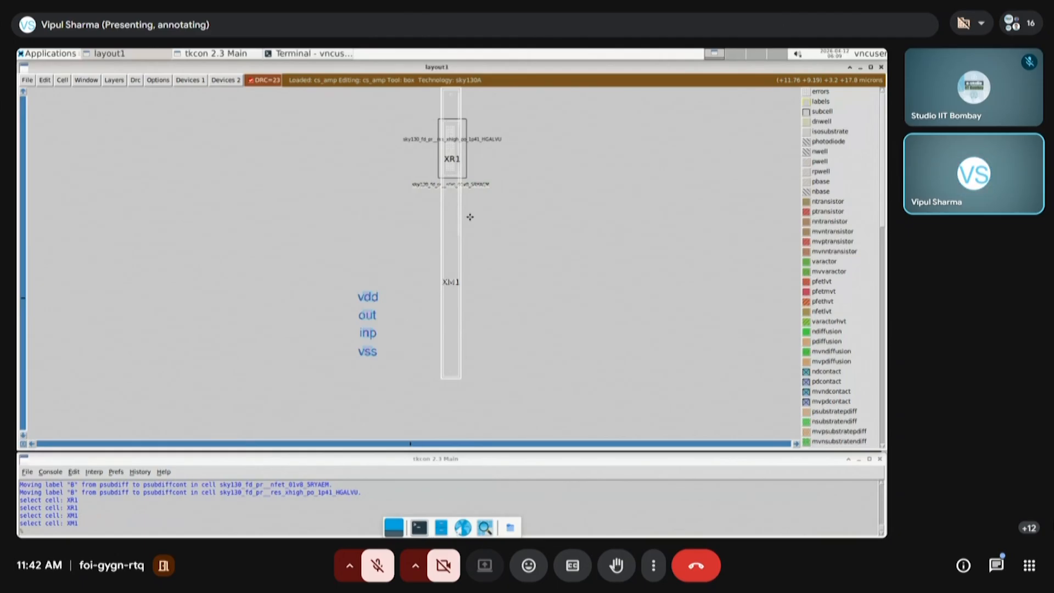
pyautogui.press('x')
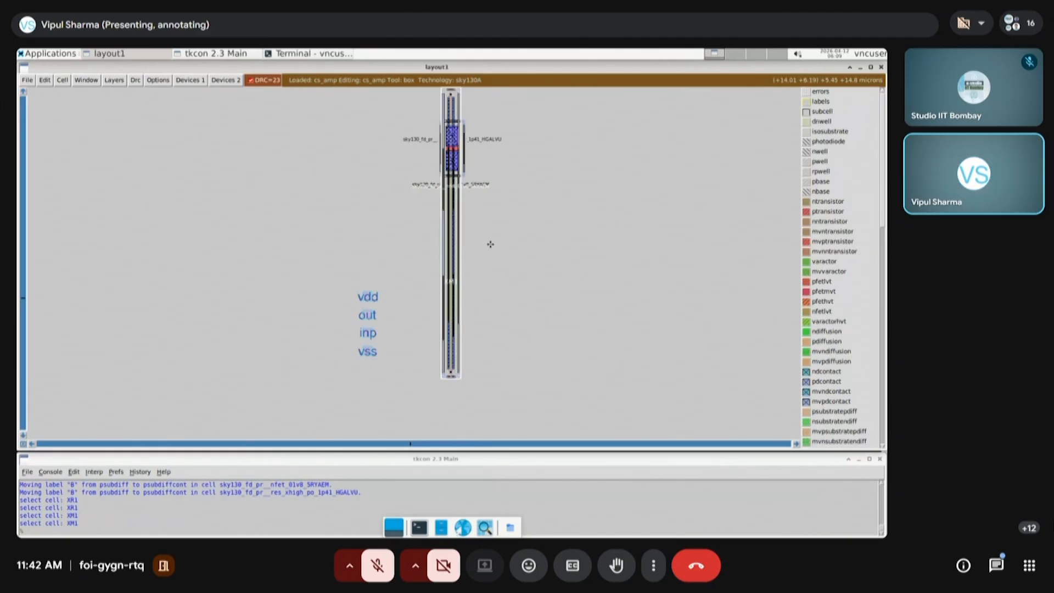
pyautogui.scroll(1, 491, 244)
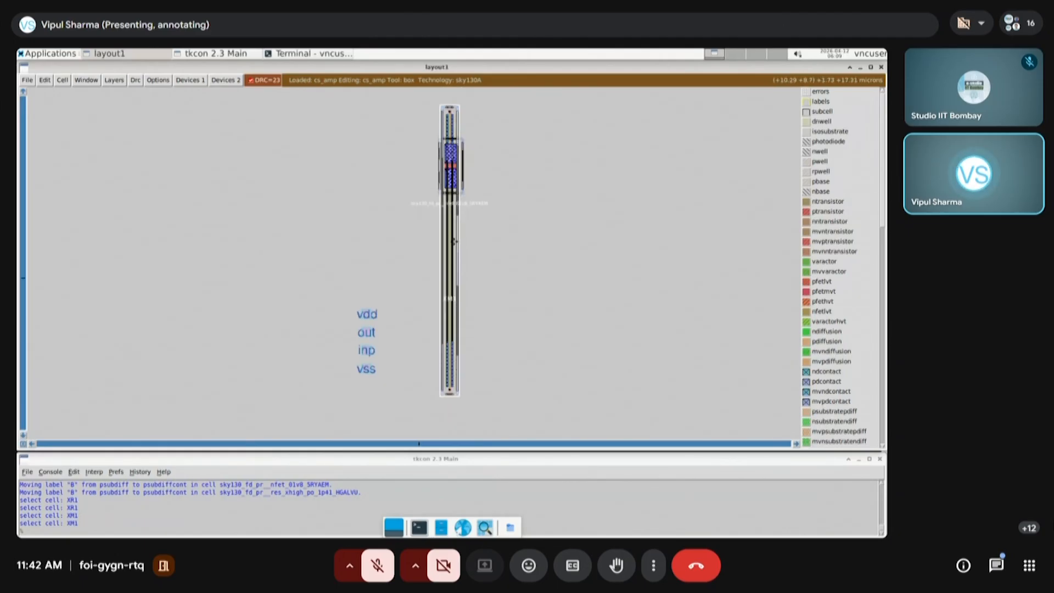
# Move transistor XM1 down until it sits just below resistor XR1, aligned with it and without overlap
pyautogui.press('s')
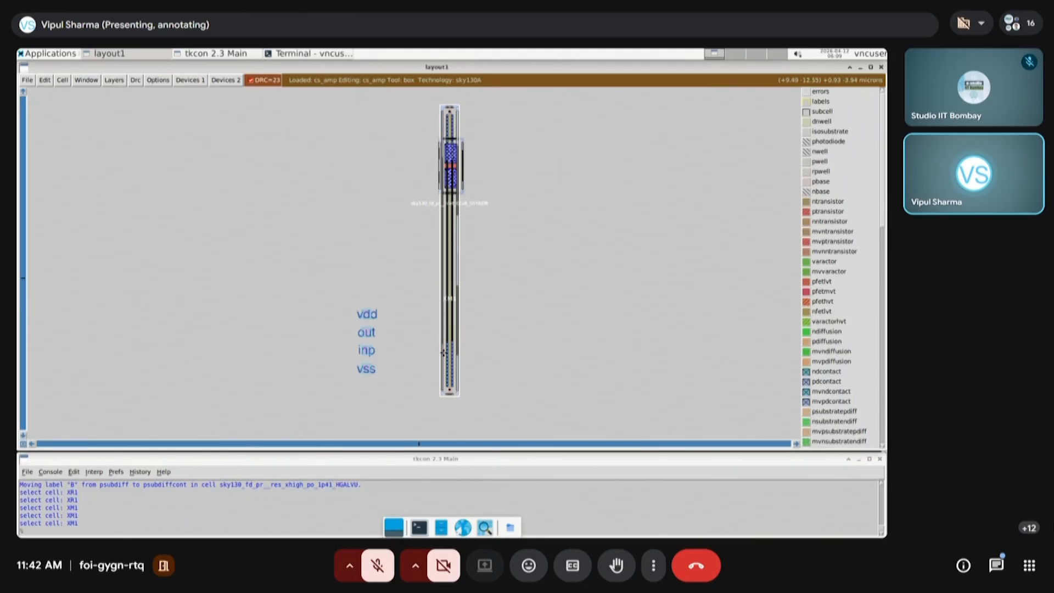
pyautogui.hotkey('shift', 'z')
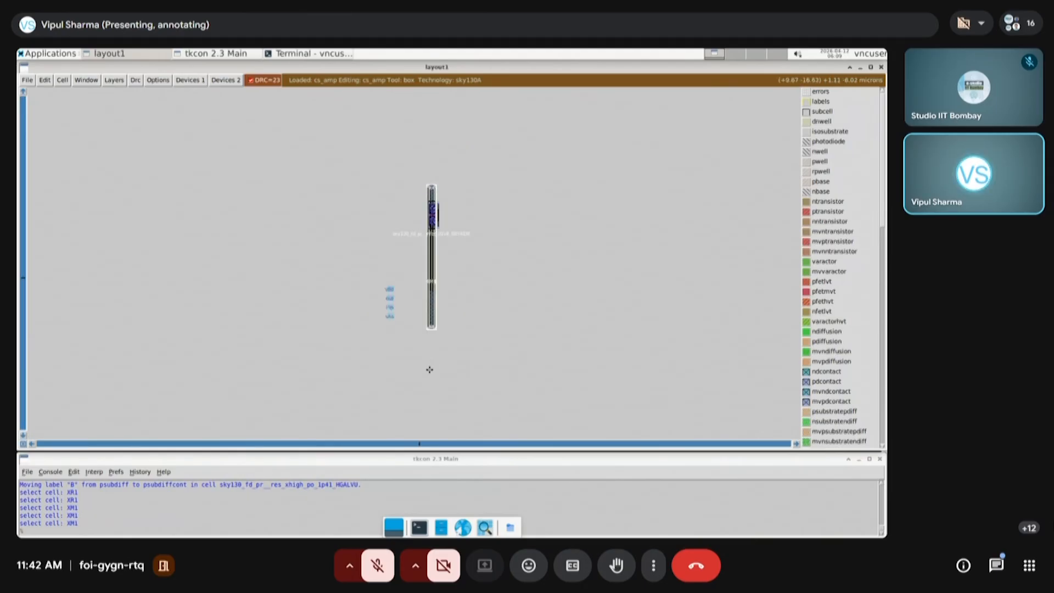
pyautogui.press('m')
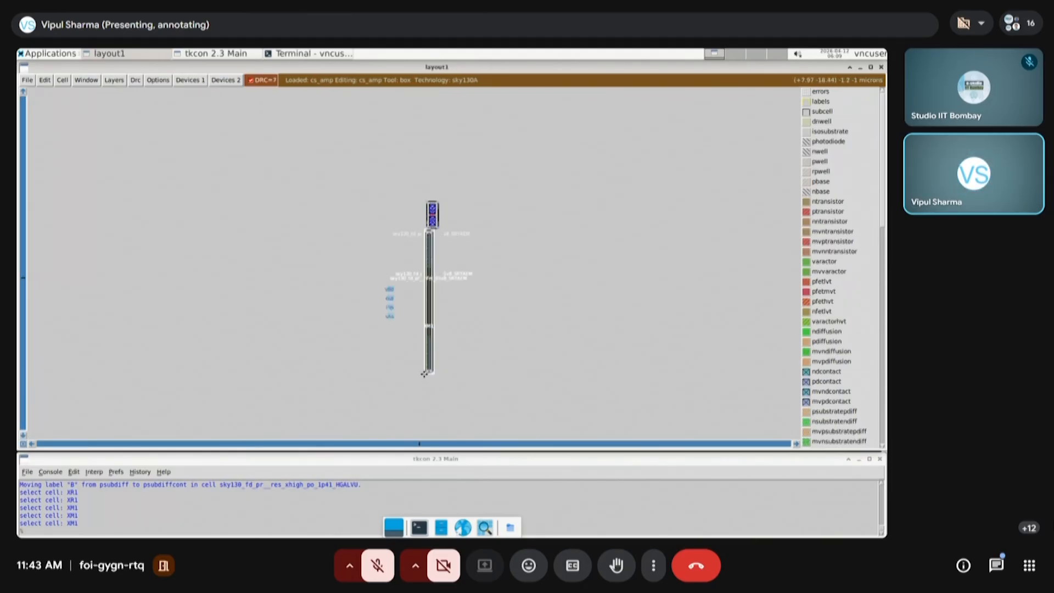
pyautogui.press('m')
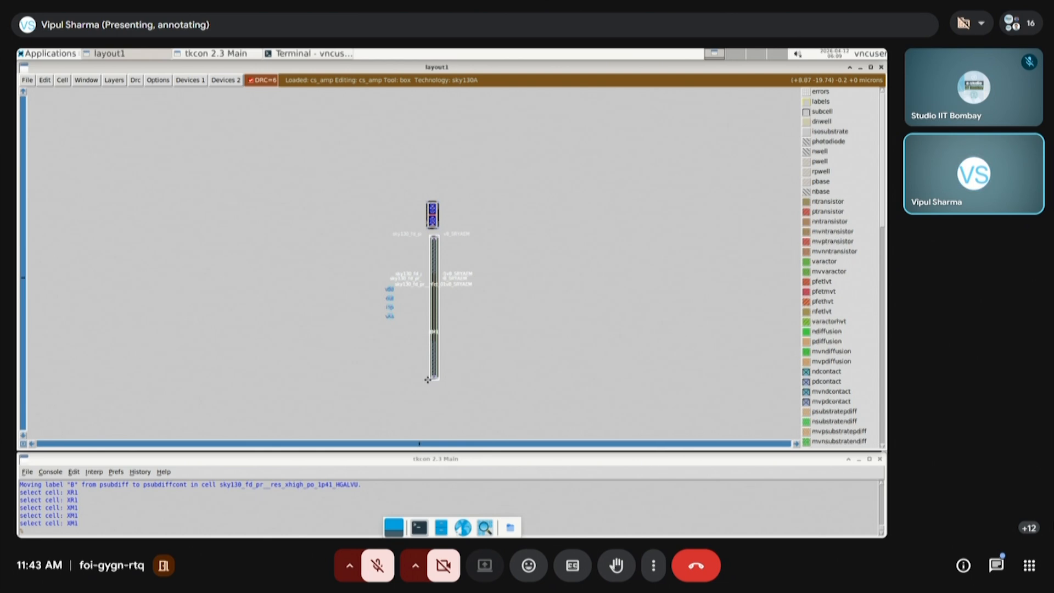
pyautogui.press('m')
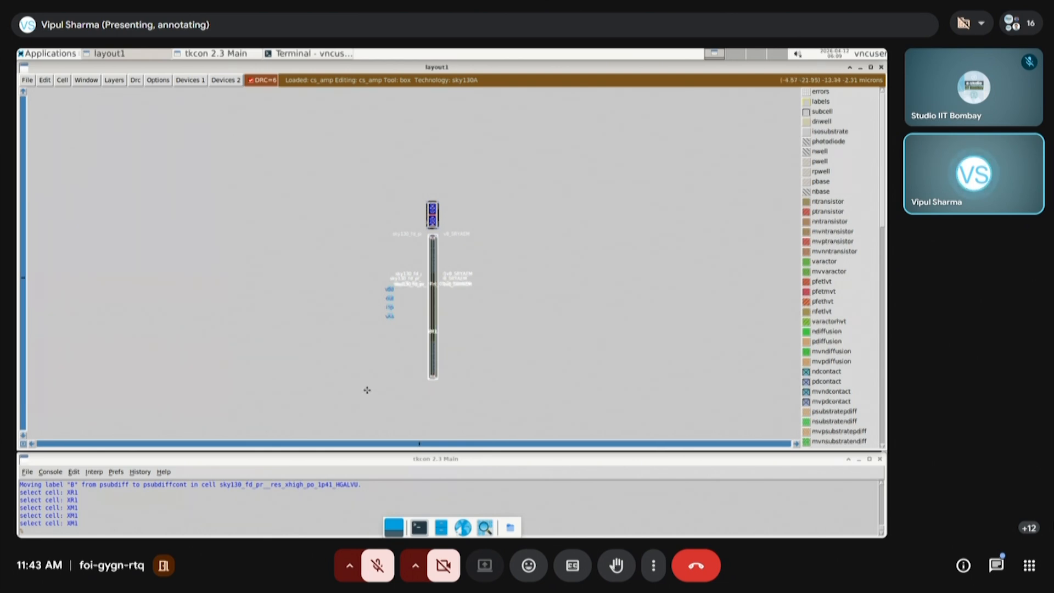
pyautogui.press('v')
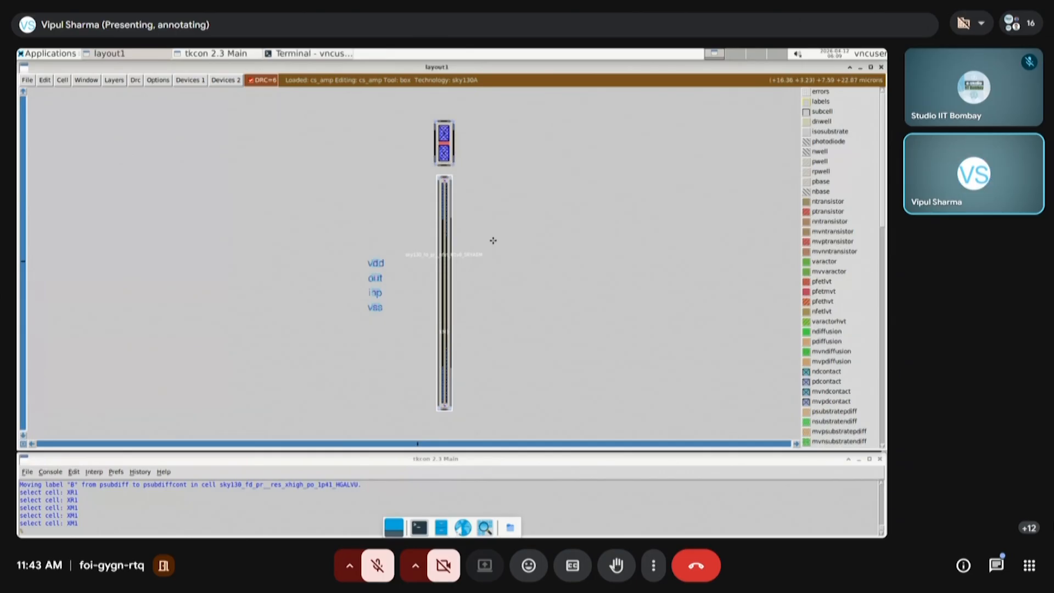
# Edit the parameters of transistor XM1, setting its width to 5 um and its fingers to 6, and accept the changes
pyautogui.click(536, 317)
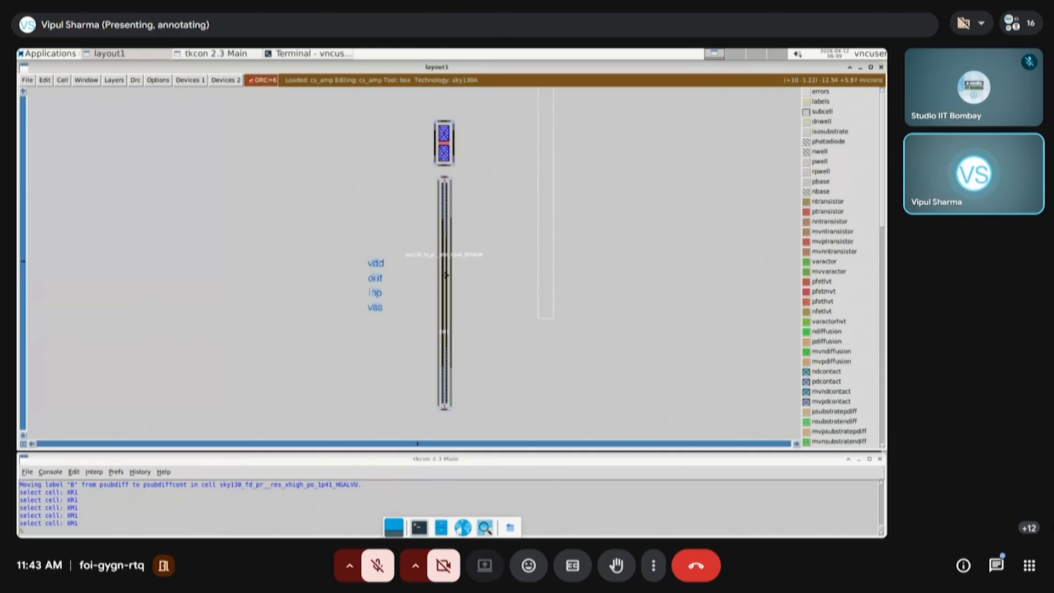
pyautogui.press('s')
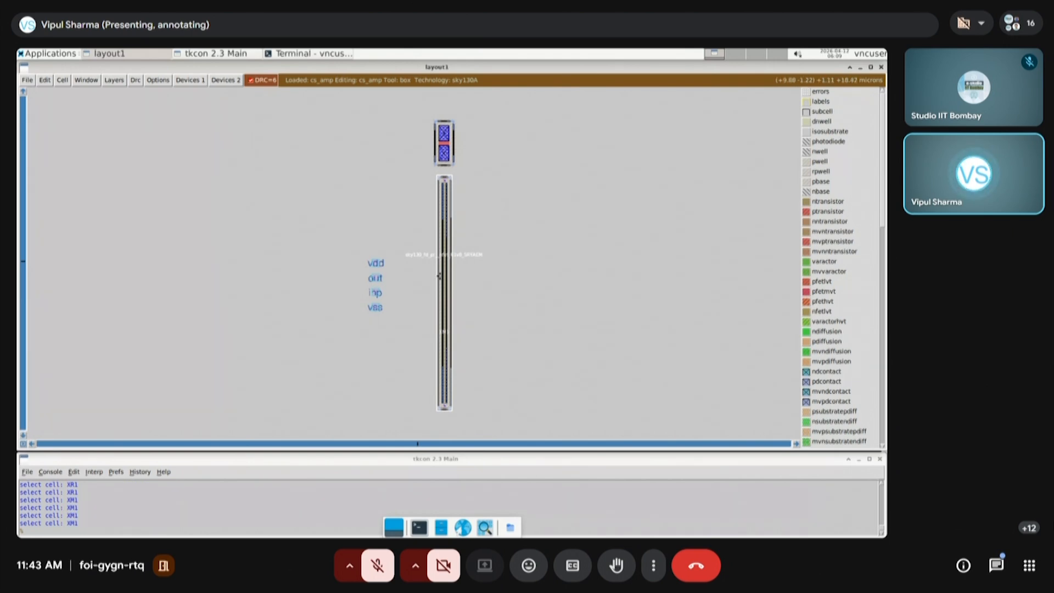
pyautogui.hotkey('ctrl', 'p')
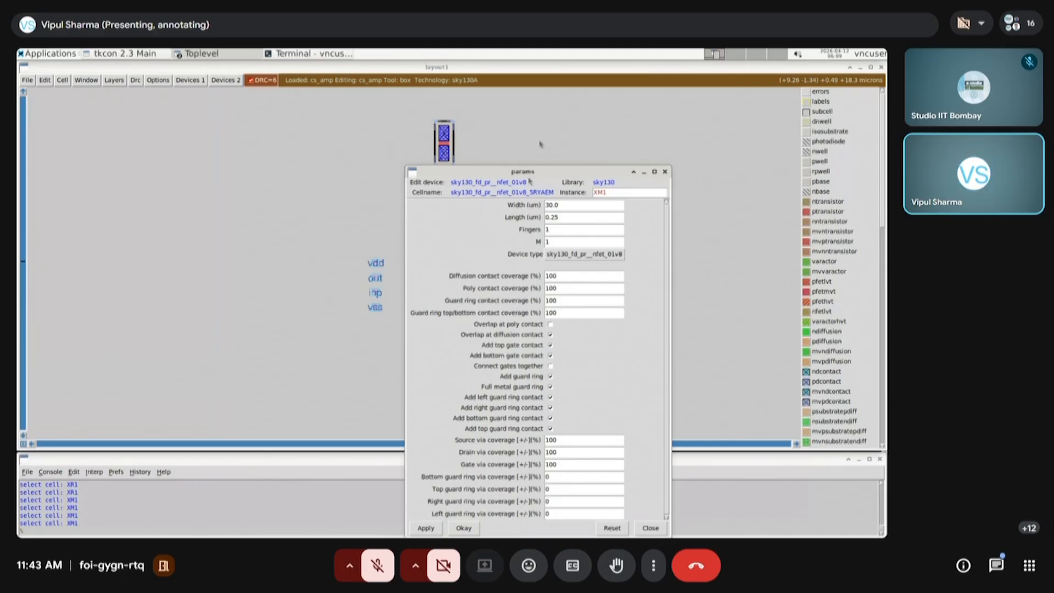
pyautogui.moveTo(553, 174); pyautogui.dragTo(240, 94)
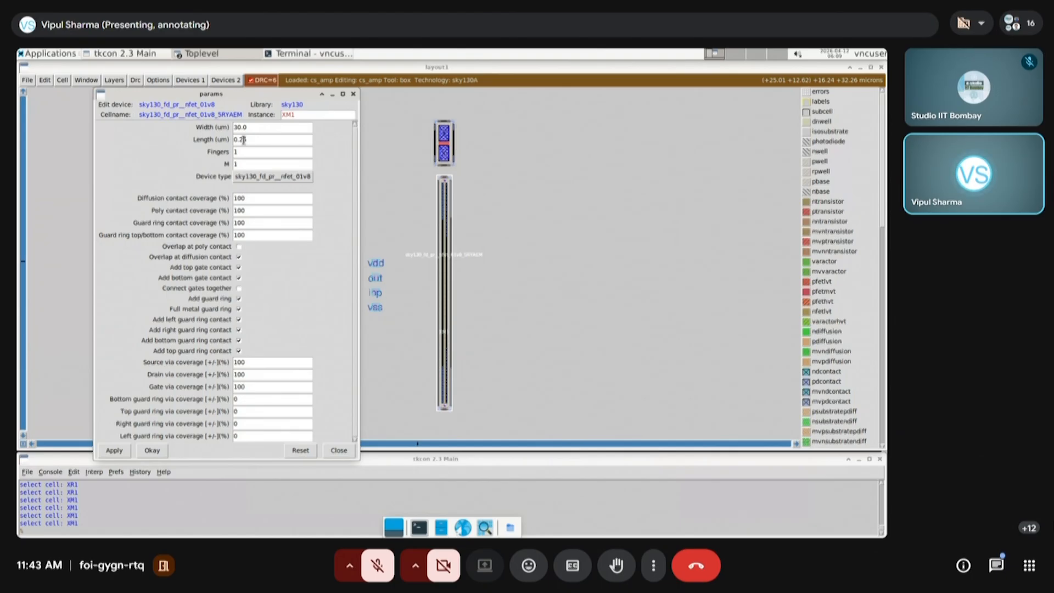
pyautogui.moveTo(248, 127); pyautogui.dragTo(228, 156)
pyautogui.write('6')
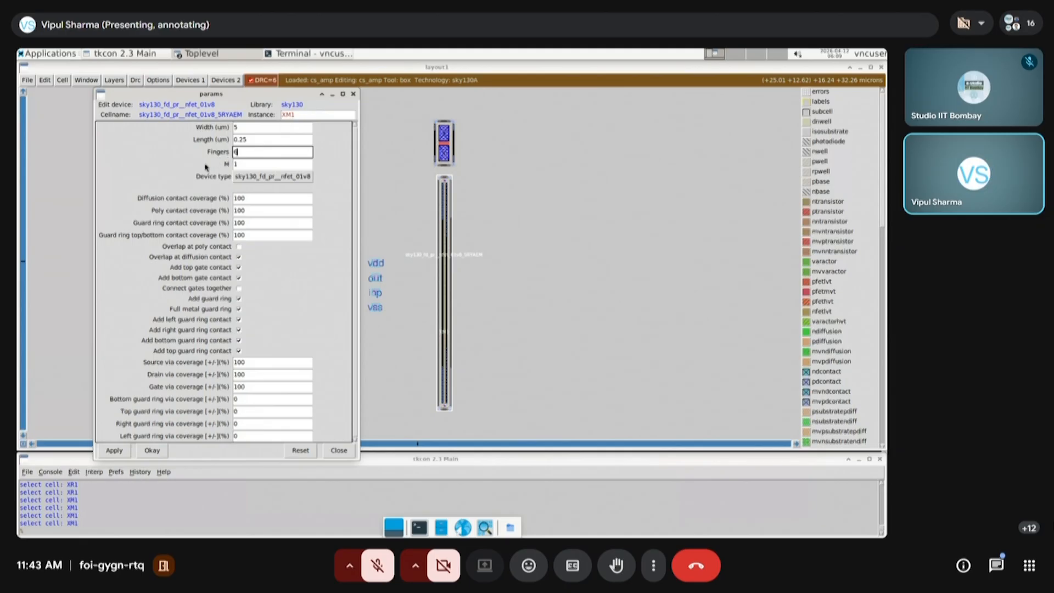
pyautogui.click(115, 450)
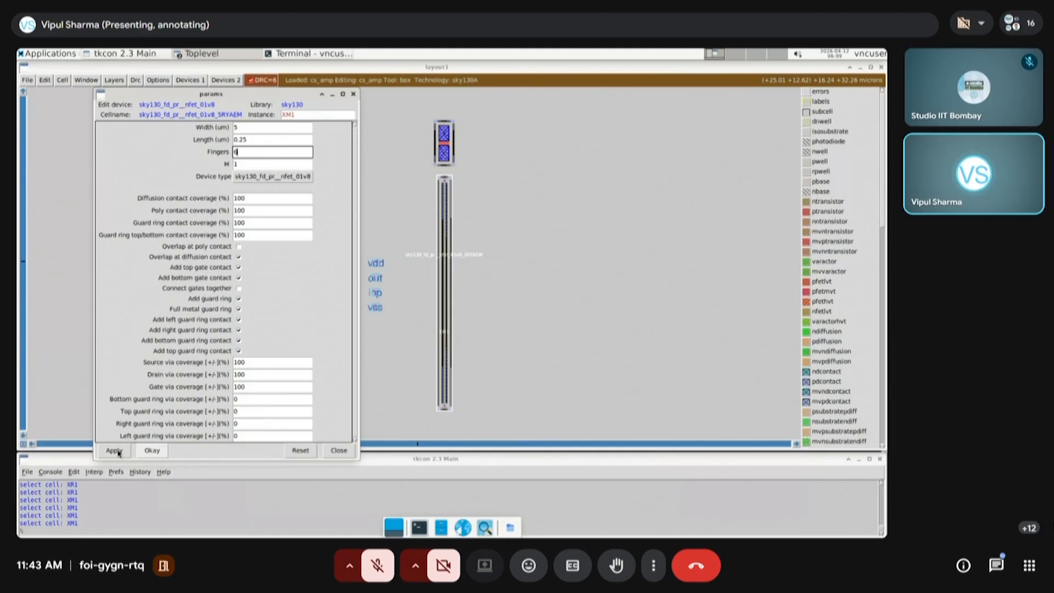
pyautogui.click(150, 451)
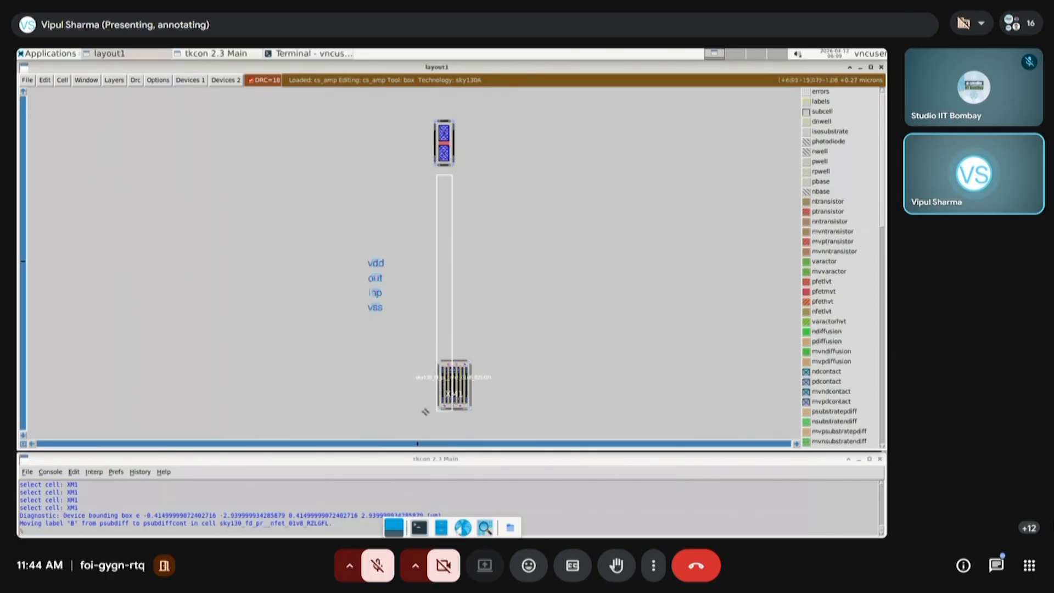
# Move the resized multi-finger transistor XM1 up to just below resistor XR1
pyautogui.click(499, 409)
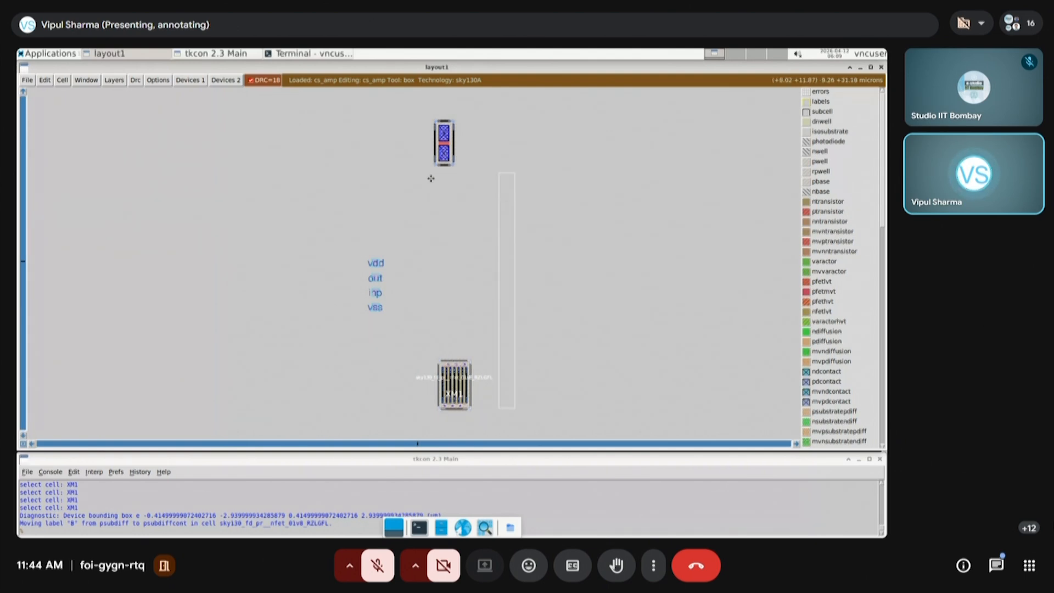
pyautogui.press('i')
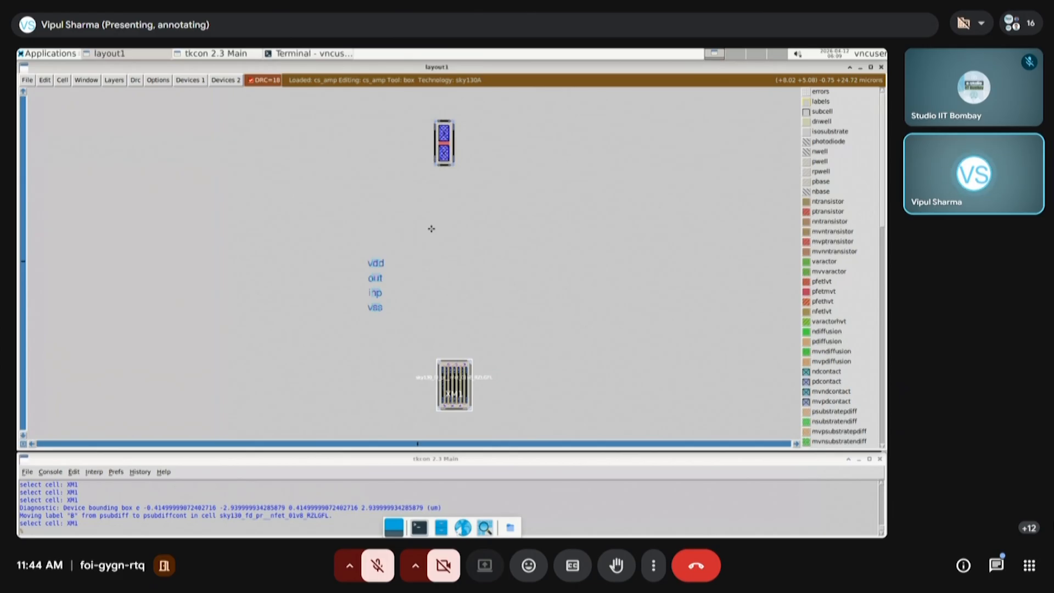
pyautogui.press('m')
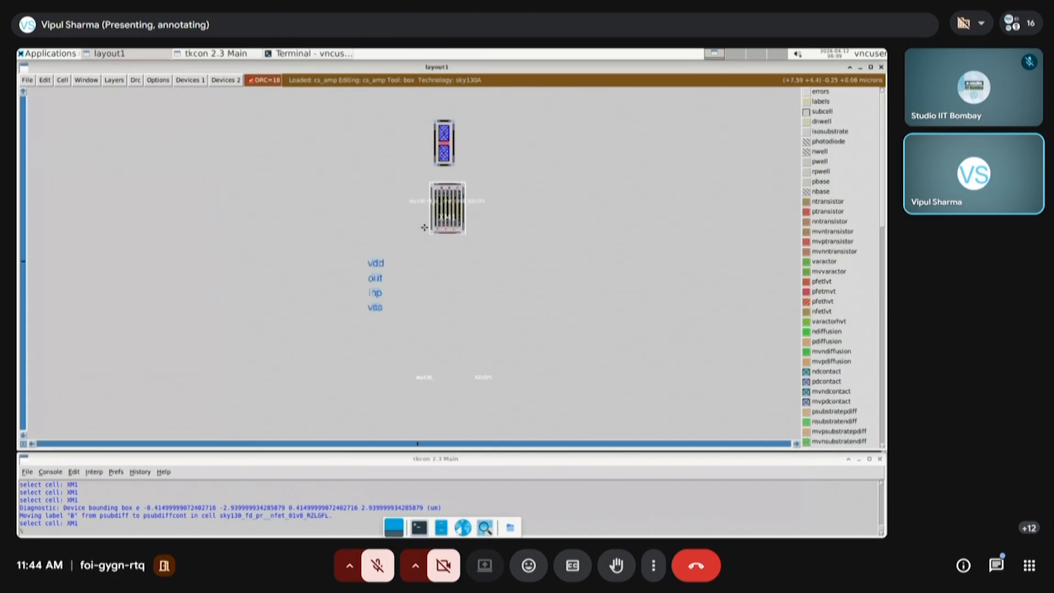
# Frame both devices with a cursor box about 19 microns tall, then nudge transistor XM1 sideways to centre it beneath resistor XR1
pyautogui.click(407, 247)
pyautogui.rightClick(490, 106)
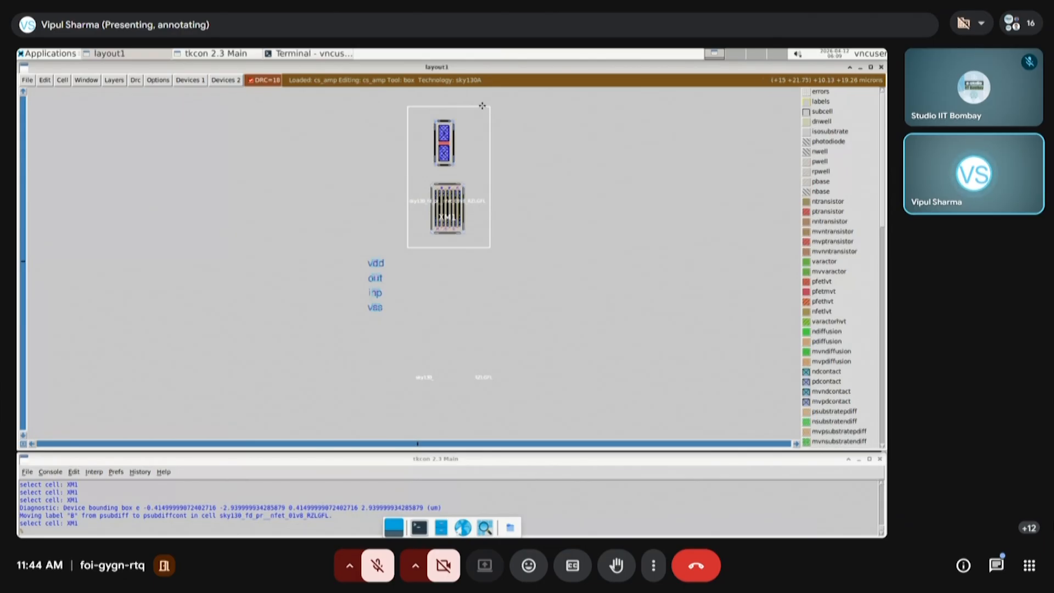
pyautogui.press('z')
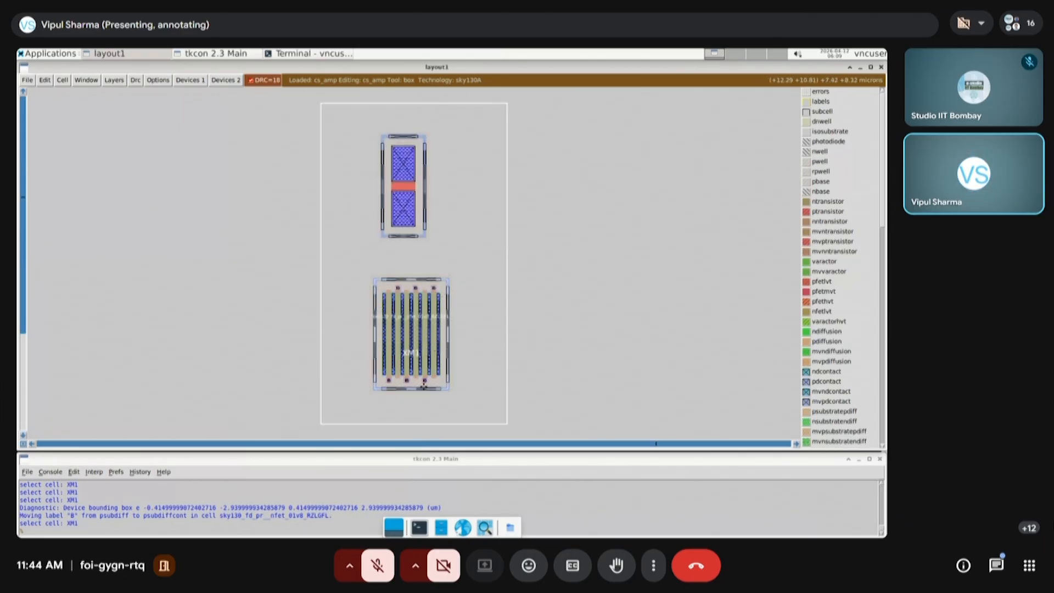
pyautogui.press('i')
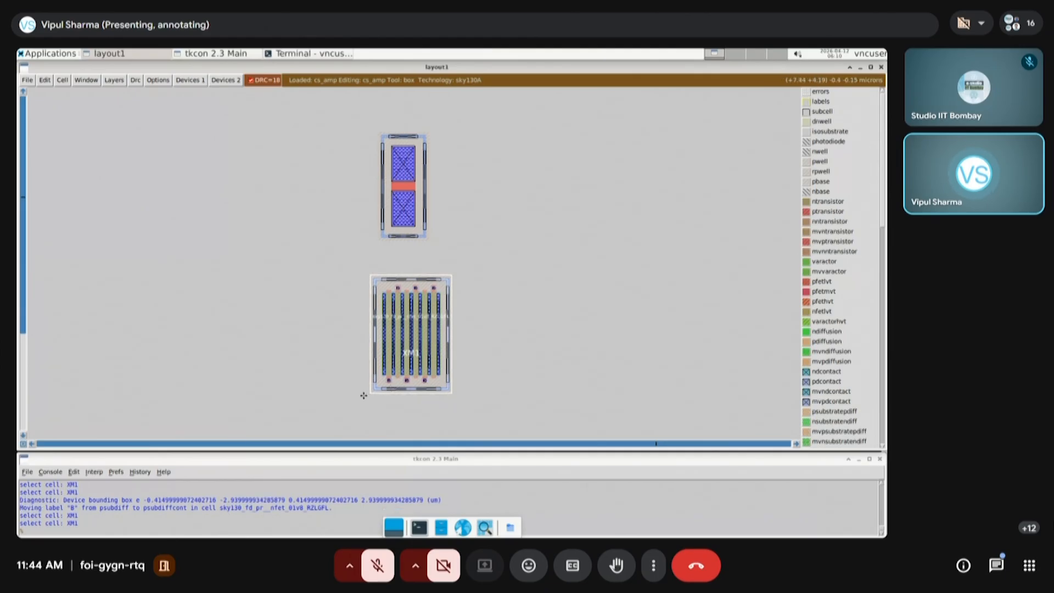
pyautogui.press('m')
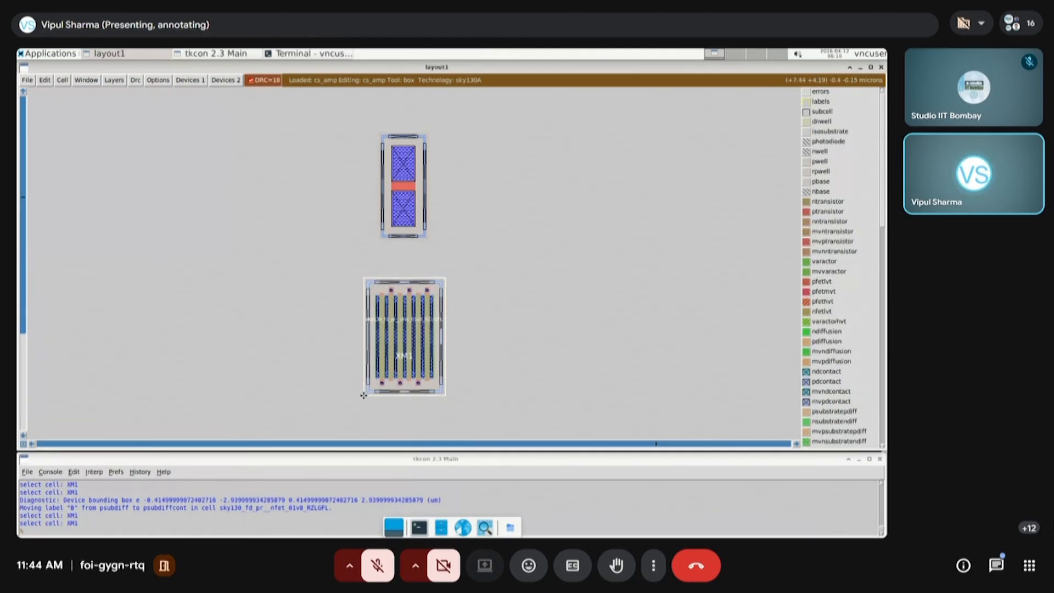
# Move transistor XM1 up in small increments so it sits closer beneath resistor XR1
pyautogui.press('m')
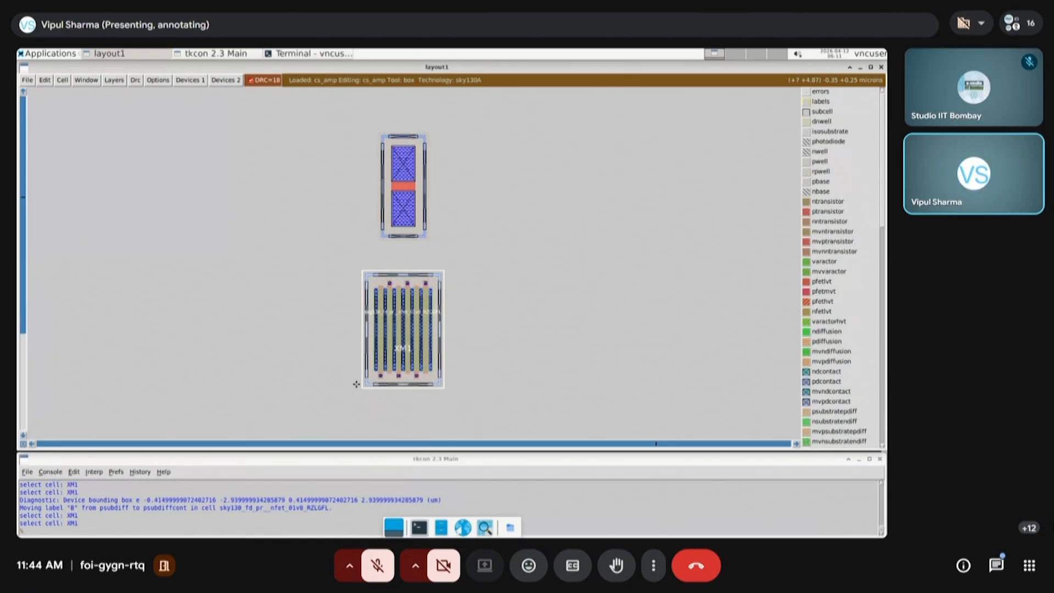
pyautogui.press('e')
pyautogui.press('e')
pyautogui.press('e')
pyautogui.press('e')
pyautogui.press('e')
pyautogui.press('e')
pyautogui.press('e')
pyautogui.press('e')
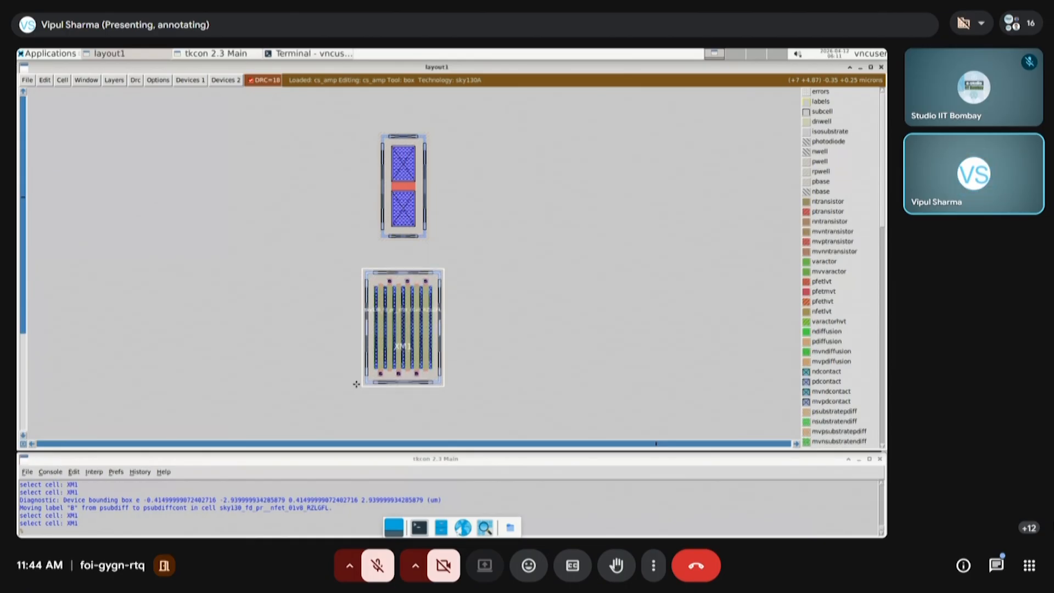
pyautogui.press('e')
pyautogui.press('e')
pyautogui.press('e')
pyautogui.press('e')
pyautogui.press('e')
pyautogui.press('e')
pyautogui.press('e')
pyautogui.press('e')
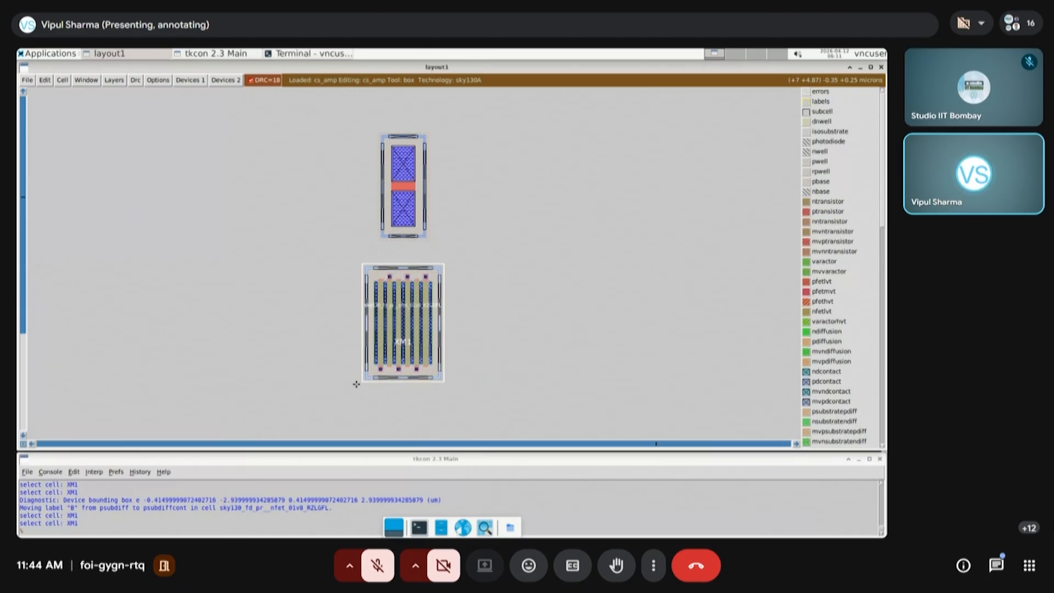
pyautogui.press('e')
pyautogui.press('e')
pyautogui.press('e')
pyautogui.press('e')
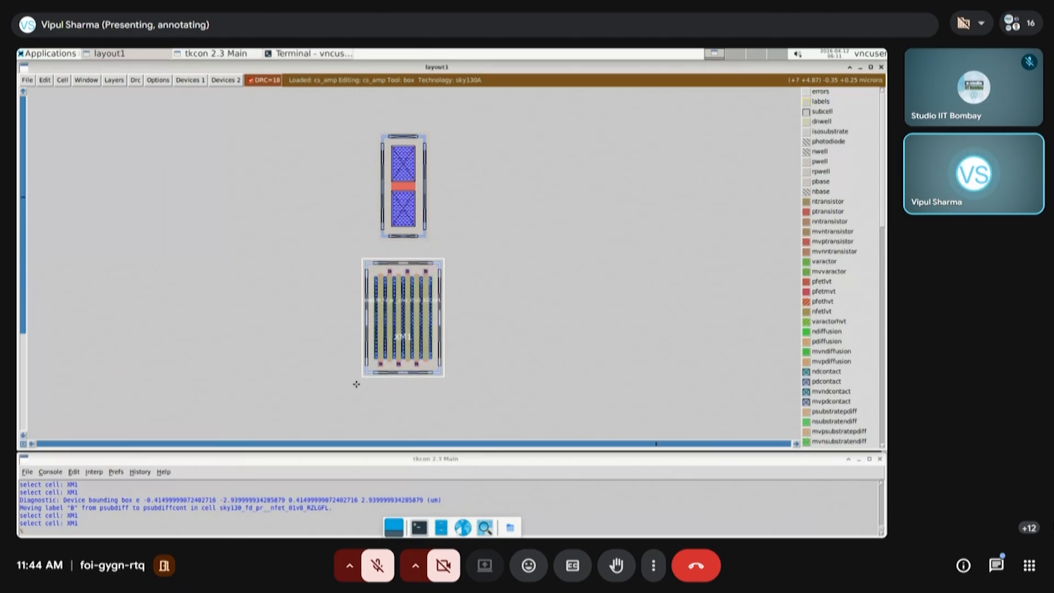
pyautogui.press('e')
pyautogui.press('e')
pyautogui.press('e')
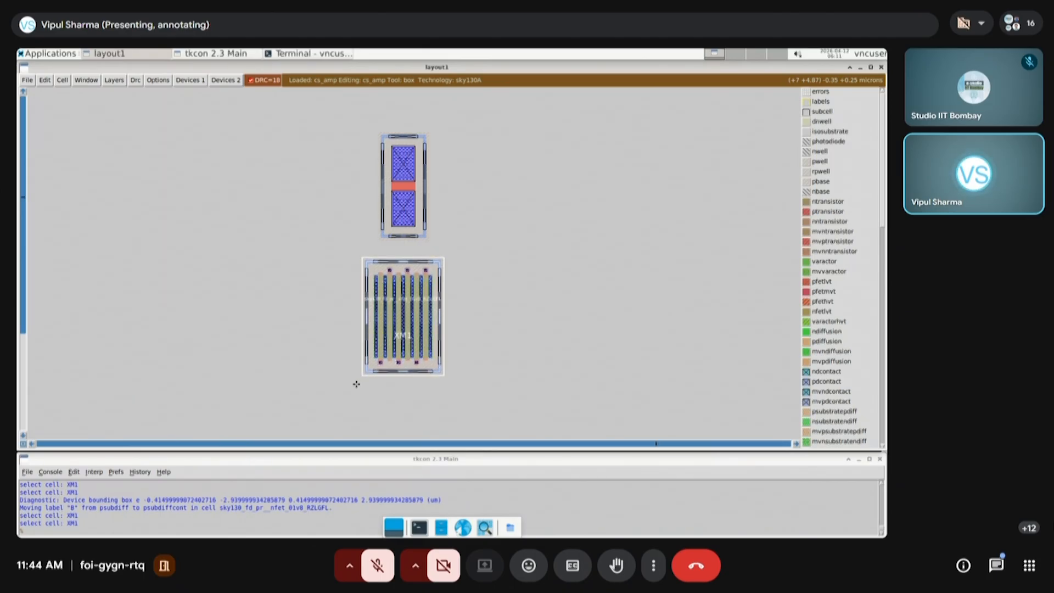
pyautogui.press('e')
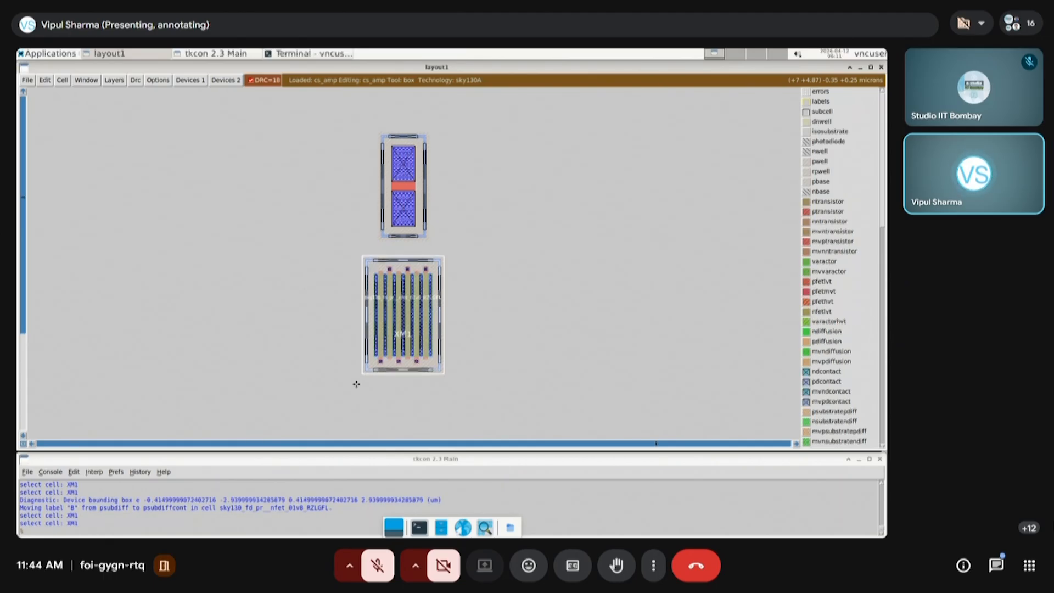
# Nudge transistor XM1 left and then back right until it is centred beneath resistor XR1
pyautogui.press('q')
pyautogui.press('q')
pyautogui.press('q')
pyautogui.press('q')
pyautogui.press('q')
pyautogui.press('q')
pyautogui.press('q')
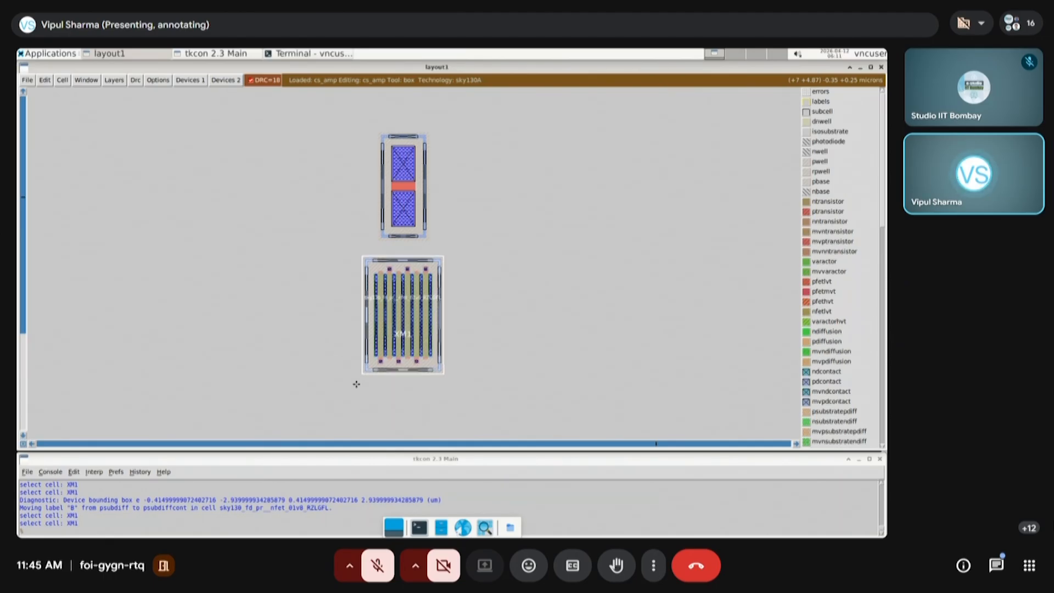
pyautogui.press('q')
pyautogui.press('q')
pyautogui.press('q')
pyautogui.press('q')
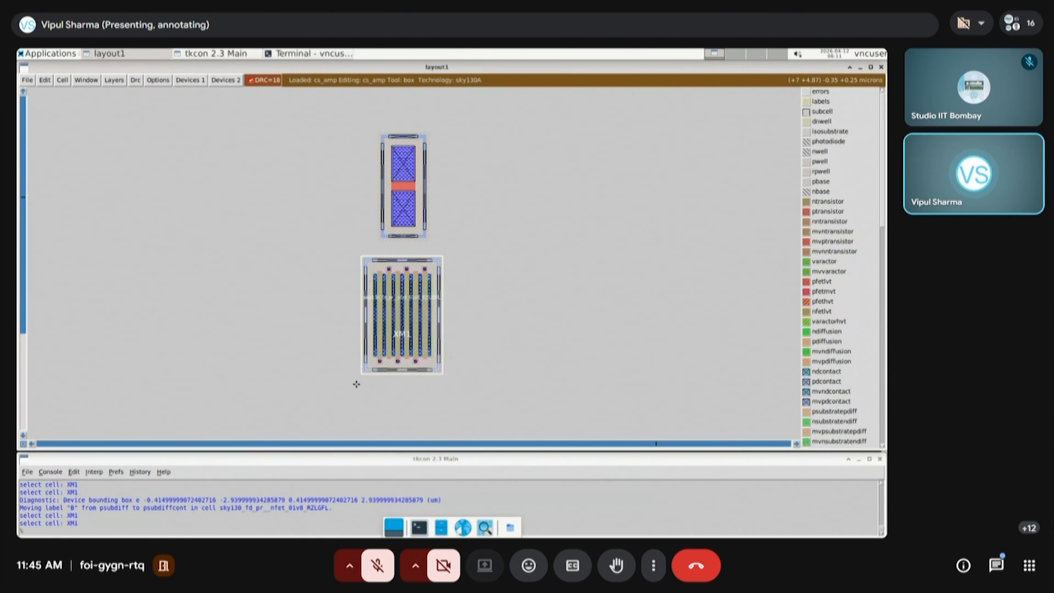
pyautogui.press('q')
pyautogui.press('q')
pyautogui.press('q')
pyautogui.press('q')
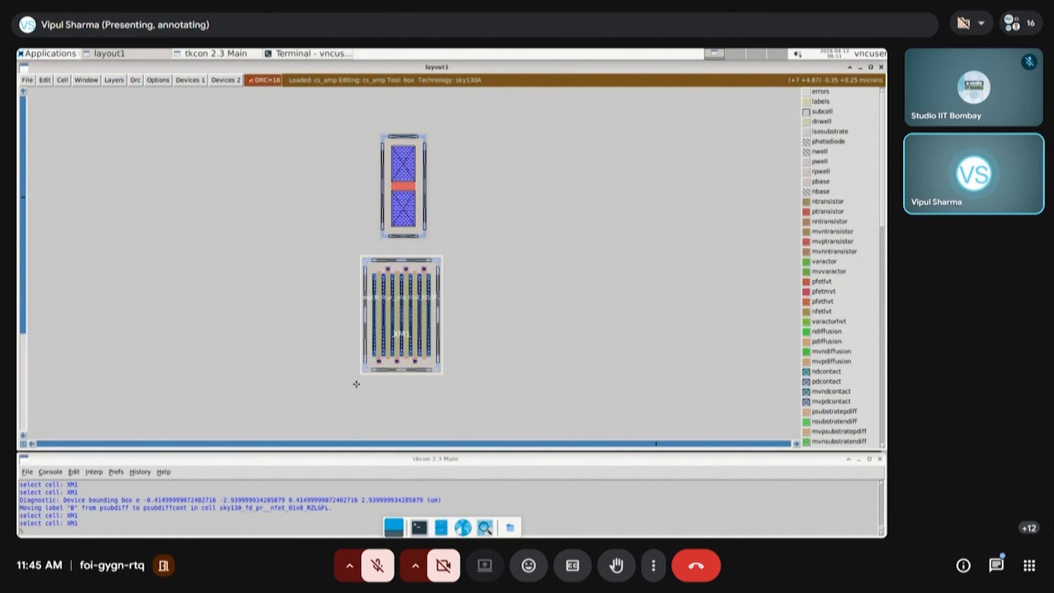
pyautogui.press('r')
pyautogui.press('r')
pyautogui.press('r')
pyautogui.press('r')
pyautogui.press('r')
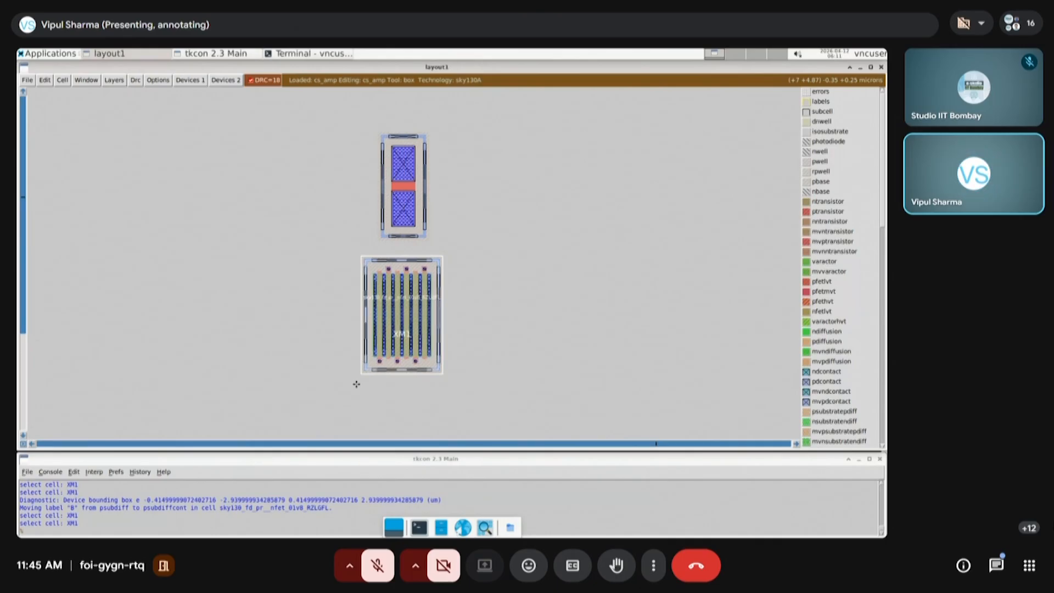
pyautogui.press('r')
pyautogui.press('r')
pyautogui.press('r')
pyautogui.press('r')
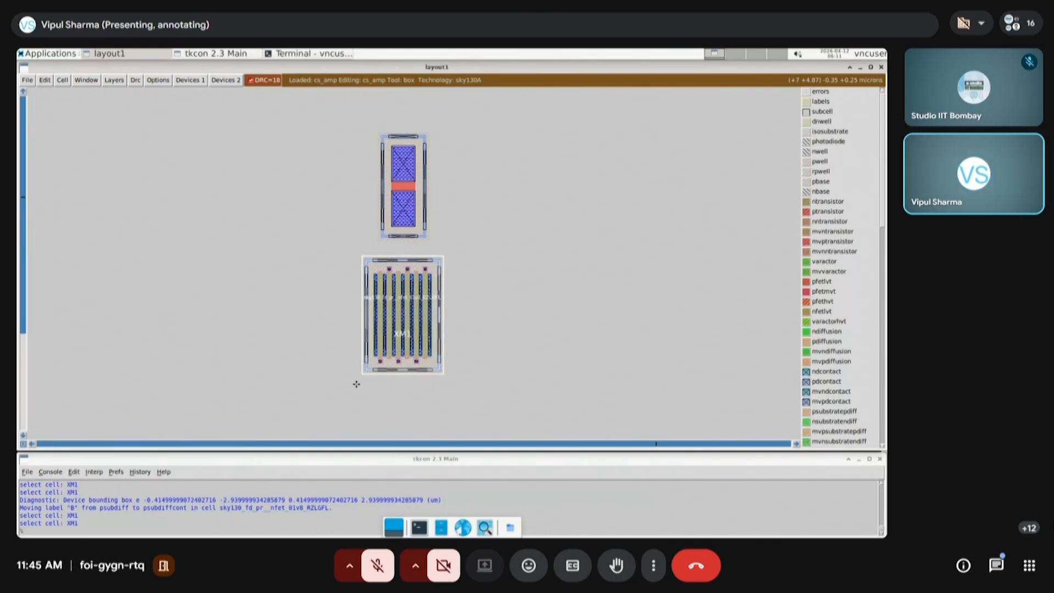
pyautogui.press('r')
pyautogui.press('r')
pyautogui.press('r')
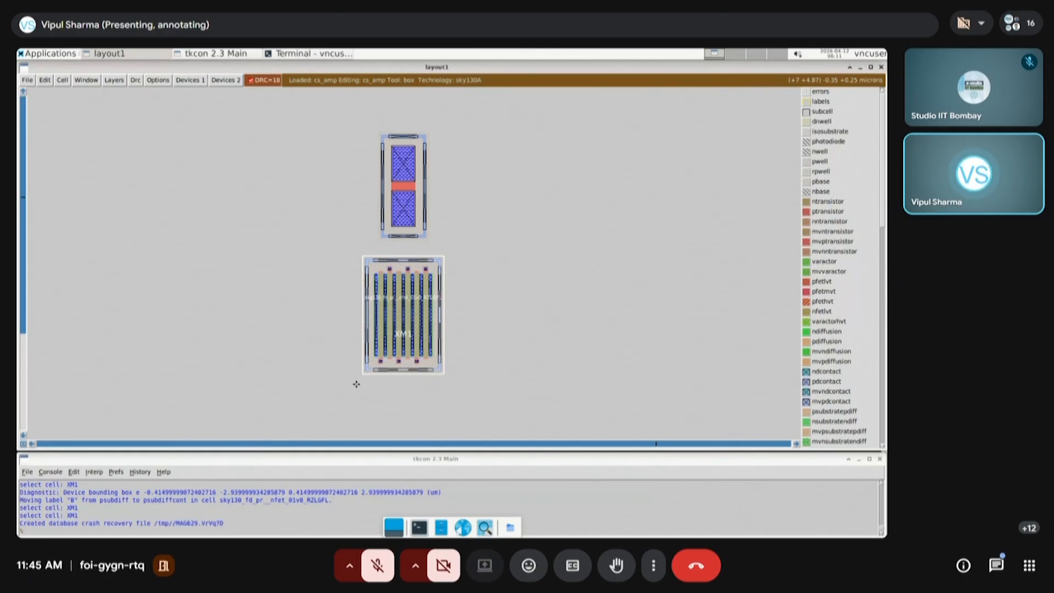
# Nudge transistor XM1 slightly down, away from resistor XR1
pyautogui.press('w')
pyautogui.press('w')
pyautogui.press('w')
pyautogui.press('w')
pyautogui.press('w')
pyautogui.press('w')
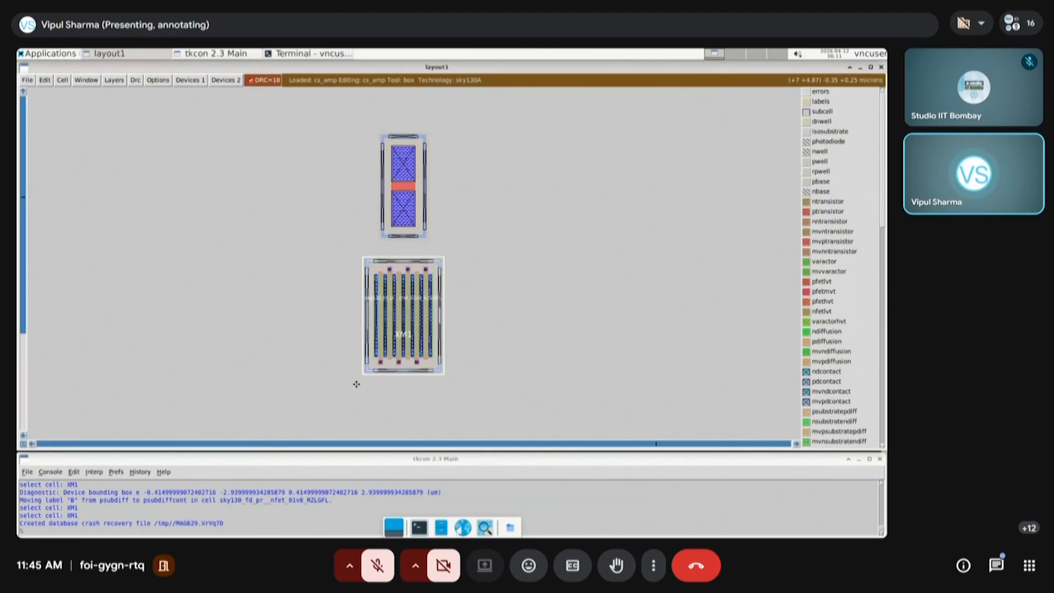
pyautogui.press('w')
pyautogui.press('w')
pyautogui.press('w')
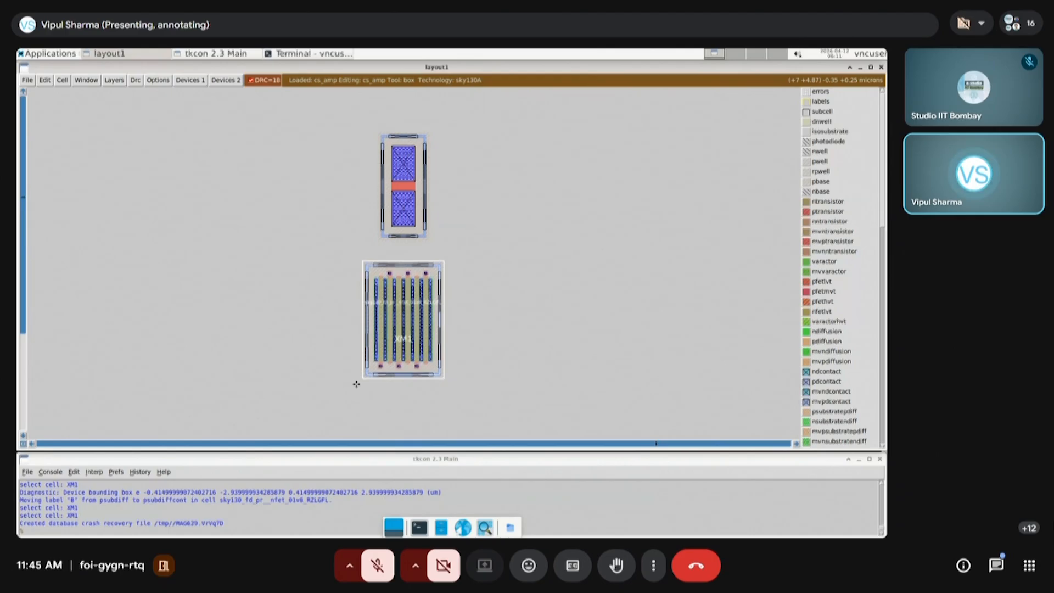
# Nudge transistor XM1 up until only a narrow gap separates its guard ring from resistor XR1's
pyautogui.press('e')
pyautogui.press('e')
pyautogui.press('e')
pyautogui.press('e')
pyautogui.press('e')
pyautogui.press('e')
pyautogui.press('e')
pyautogui.press('e')
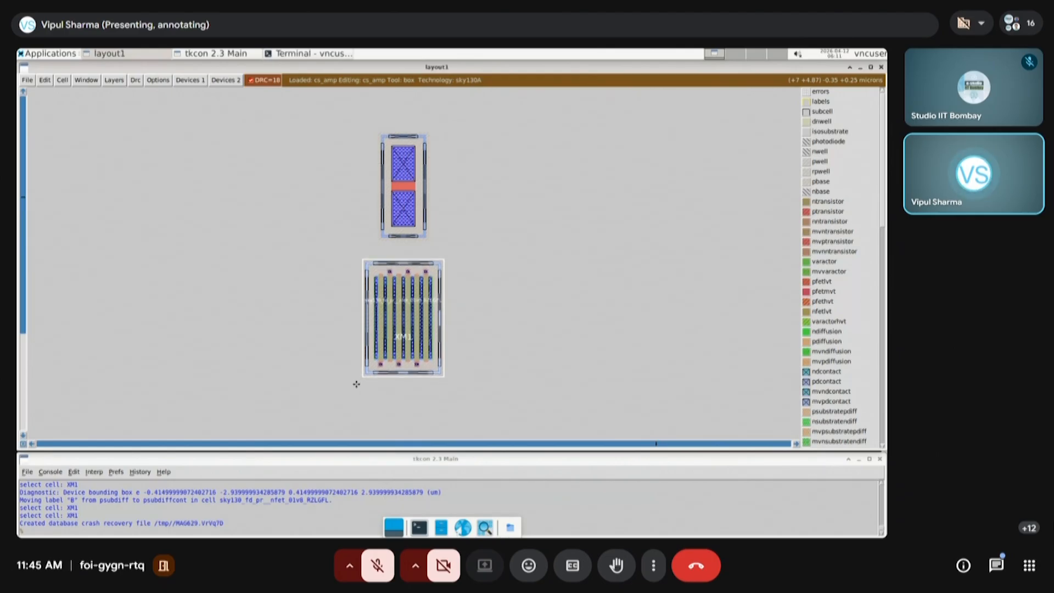
pyautogui.press('e')
pyautogui.press('e')
pyautogui.press('e')
pyautogui.press('e')
pyautogui.press('e')
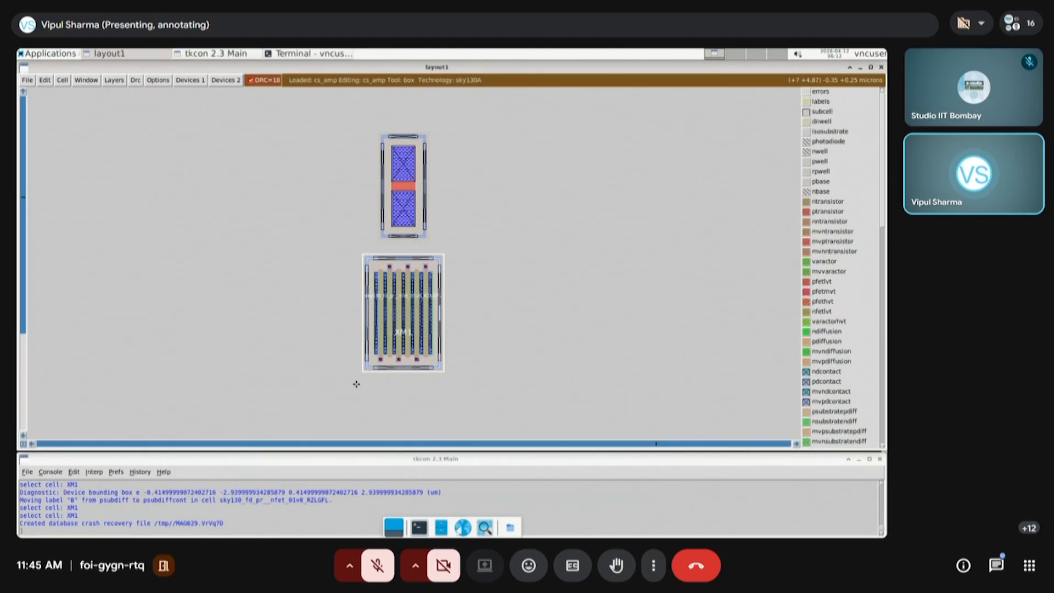
pyautogui.press('e')
pyautogui.press('e')
pyautogui.press('e')
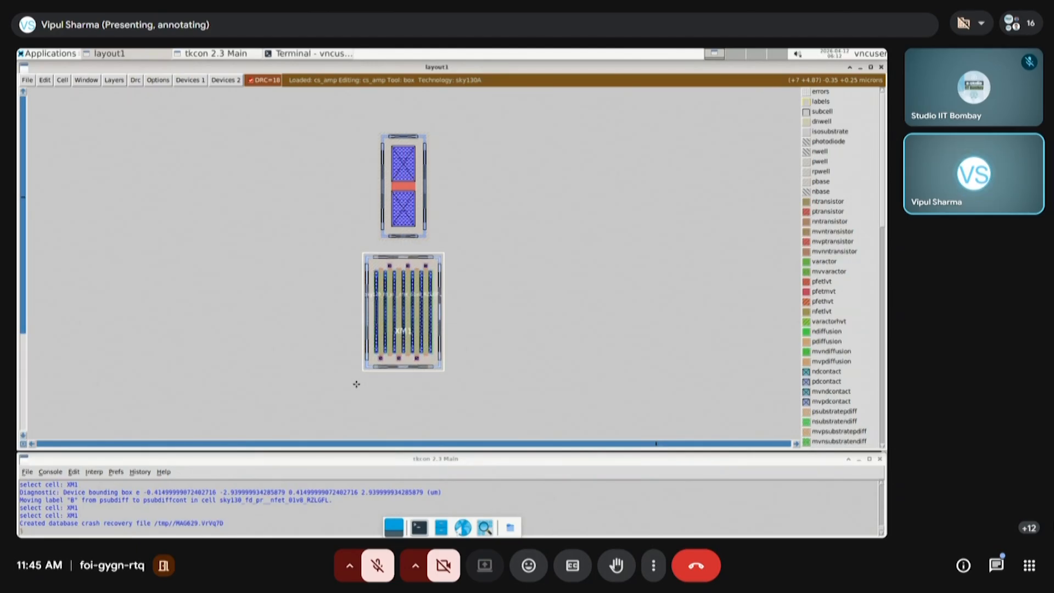
pyautogui.press('e')
pyautogui.press('e')
pyautogui.press('e')
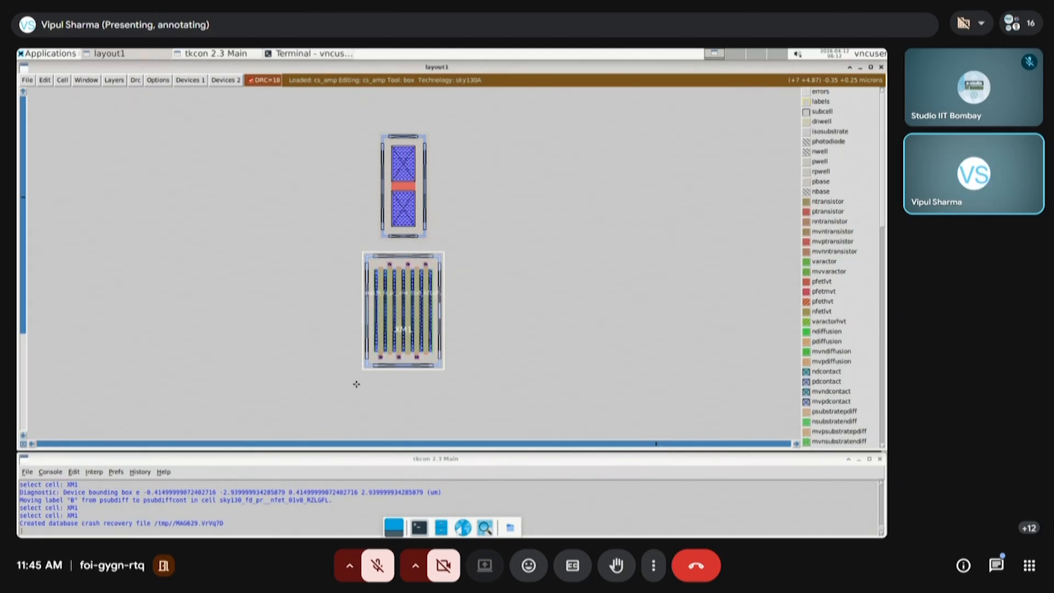
pyautogui.press('e')
pyautogui.press('e')
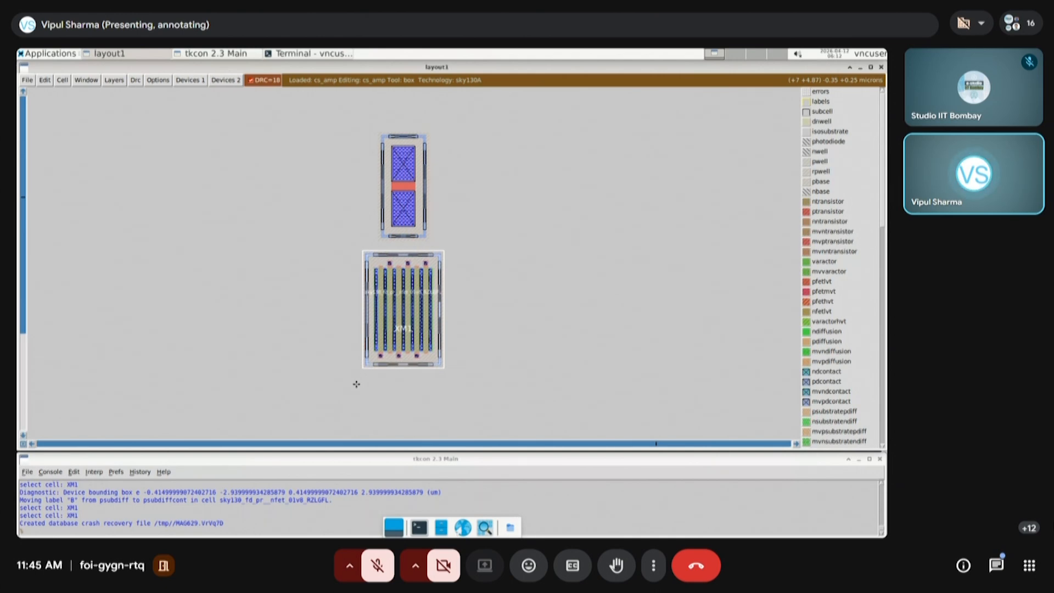
# Select the vdd, out, inp and vss port labels together and move them beside the two stacked devices, on their left
pyautogui.press('v')
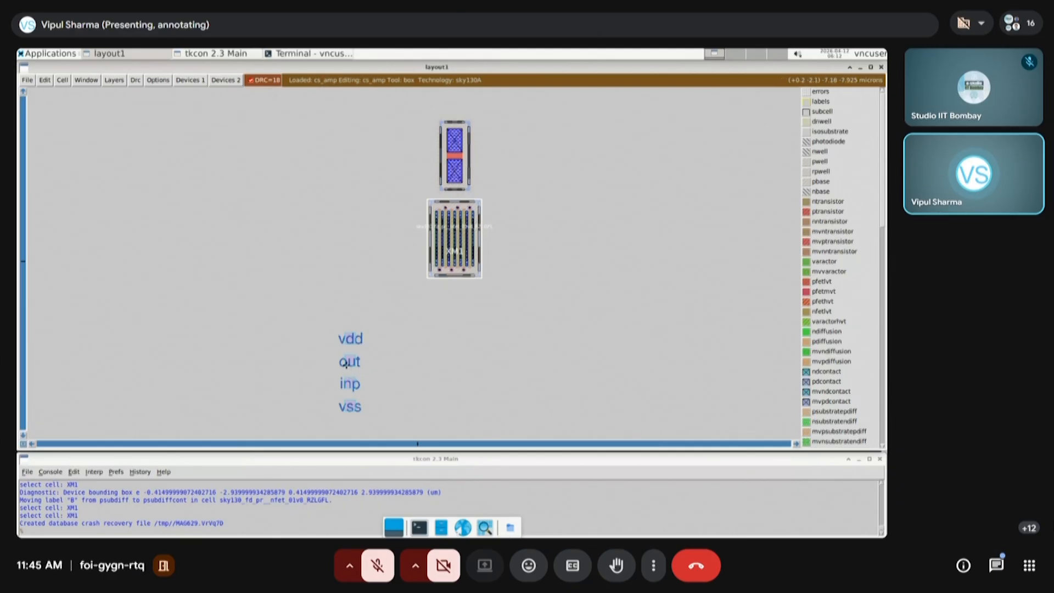
pyautogui.click(322, 425)
pyautogui.rightClick(374, 319)
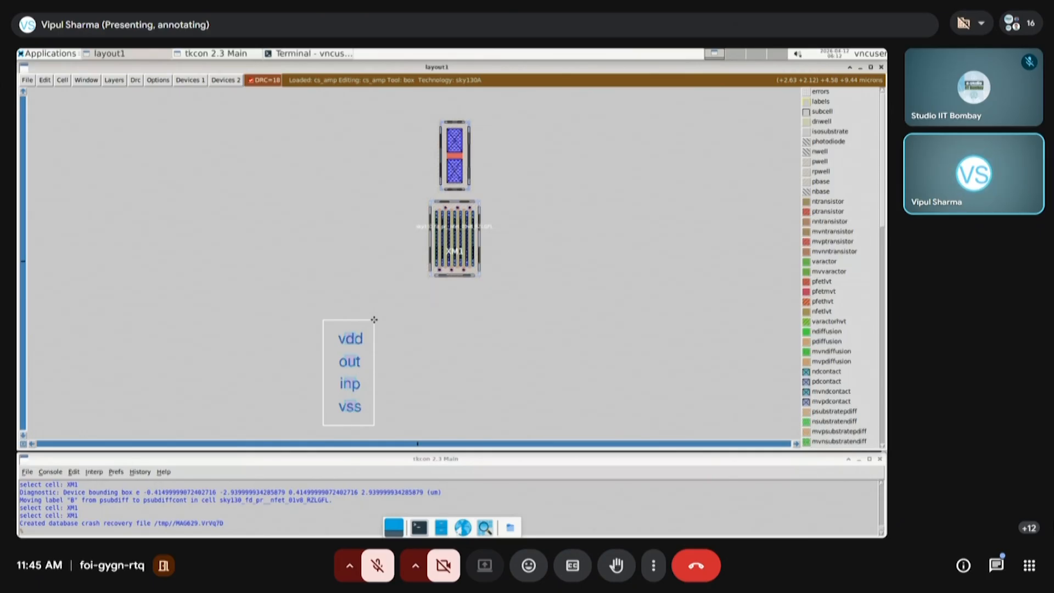
pyautogui.press('a')
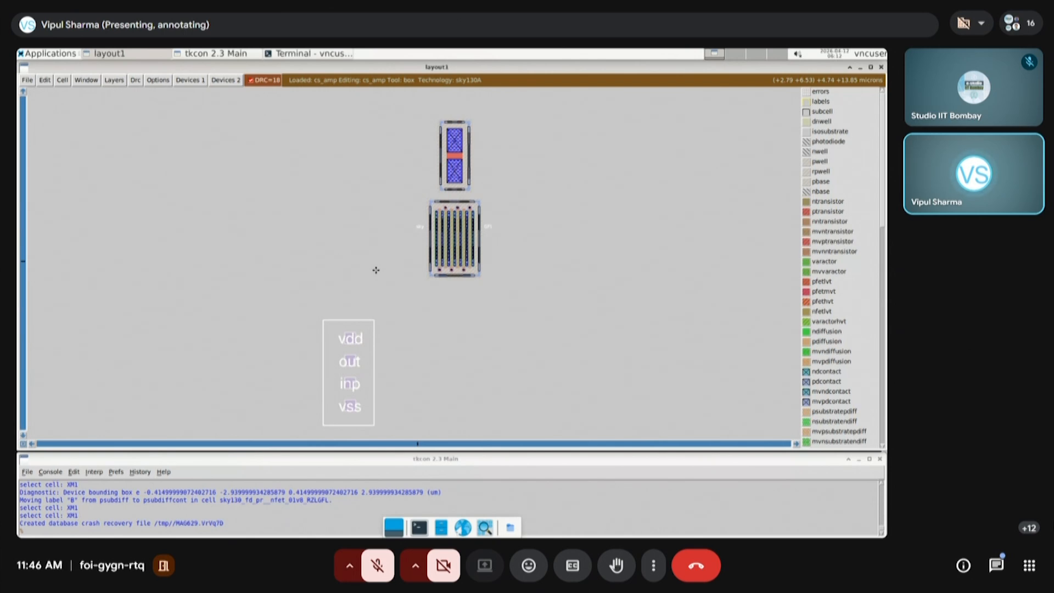
pyautogui.click(375, 270)
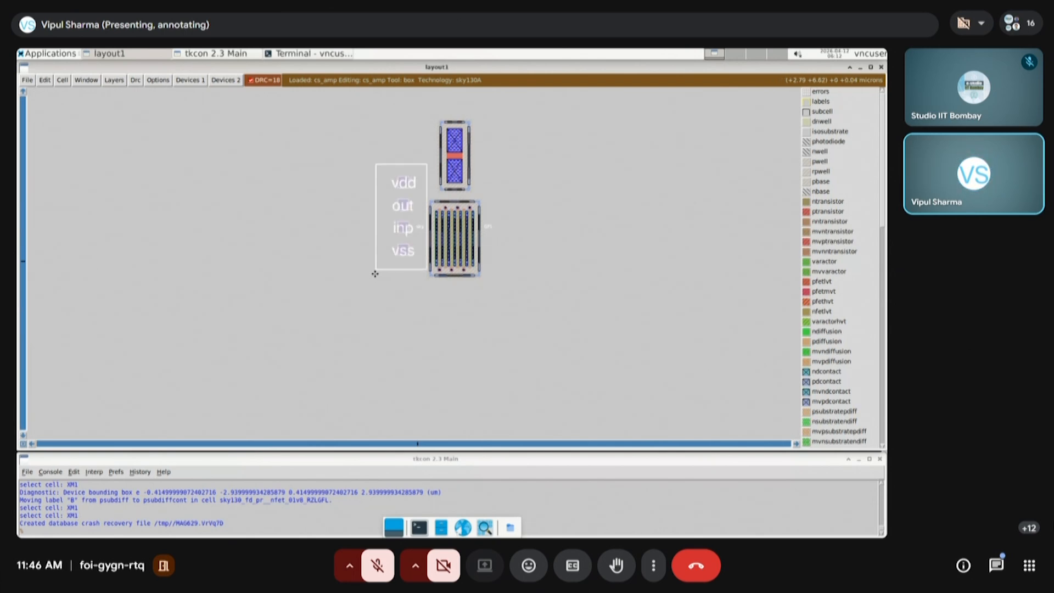
pyautogui.press('m')
pyautogui.press('m')
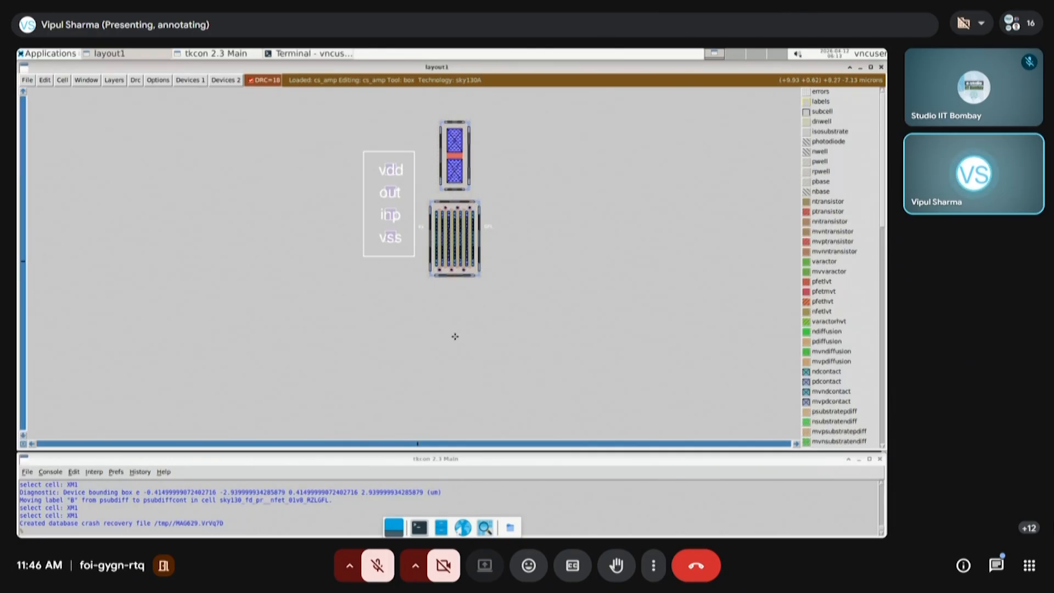
pyautogui.press('v')
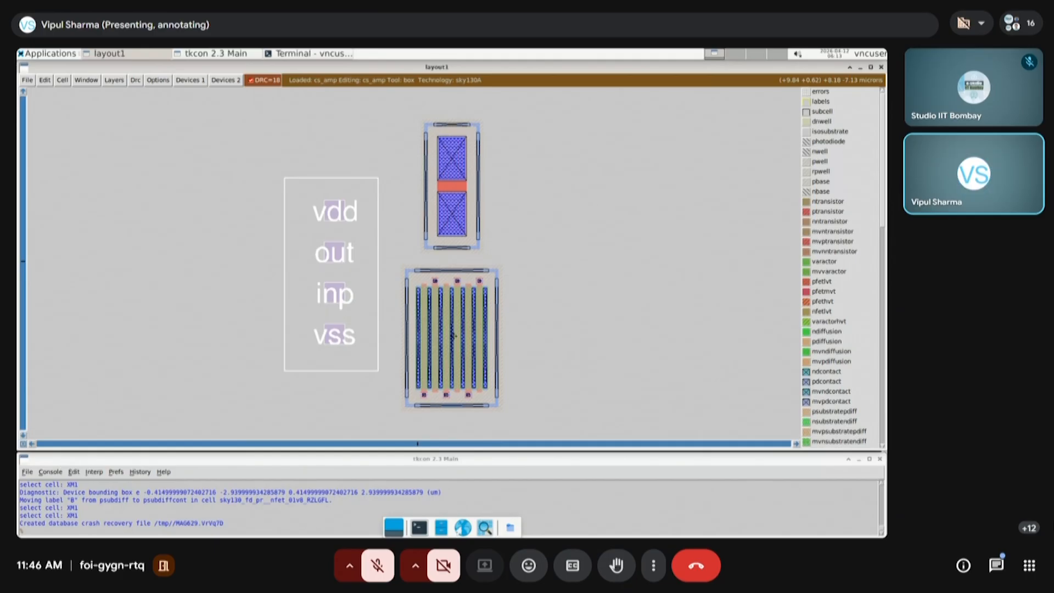
pyautogui.click(436, 424)
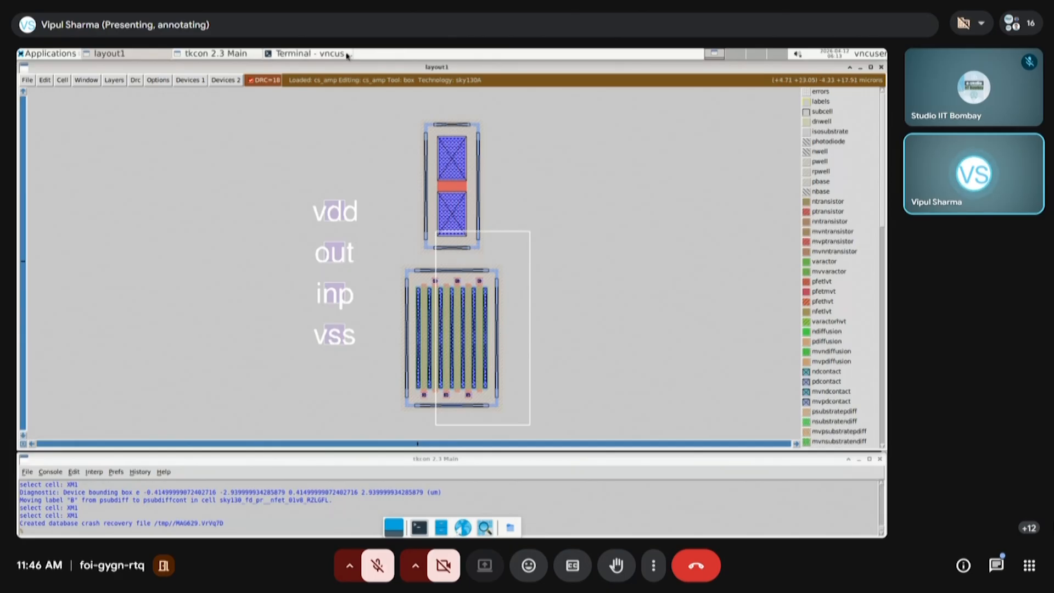
# Switch to the terminal, open the schematic cs_amp.sch in Xschem, and show it with a light background
pyautogui.click(298, 55)
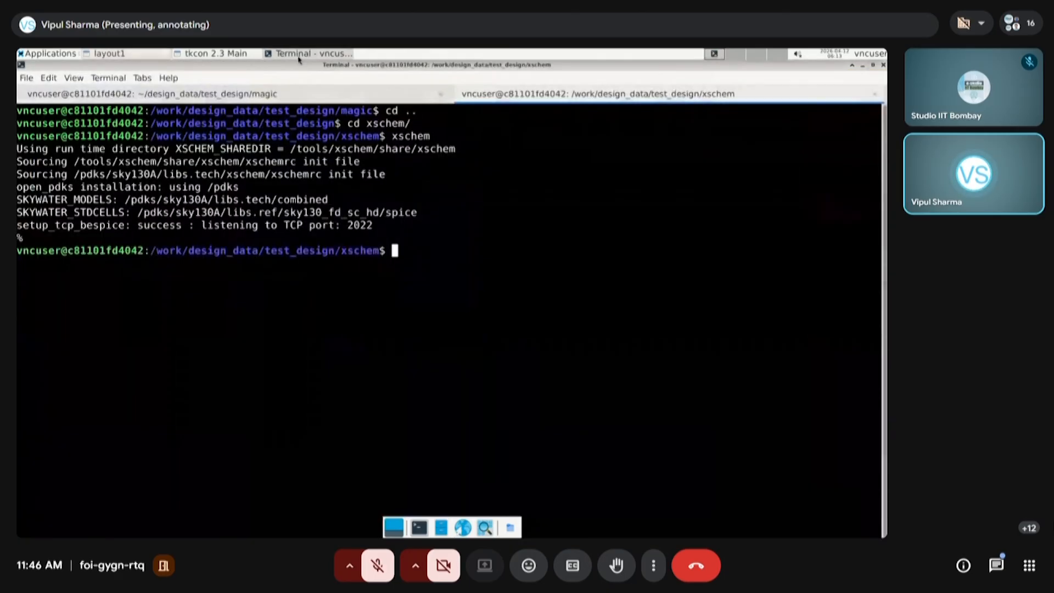
pyautogui.write('xschem xs')
pyautogui.press('BackSpace')
pyautogui.press('BackSpace')
pyautogui.write('cs_amp.sch')
pyautogui.press('Return')
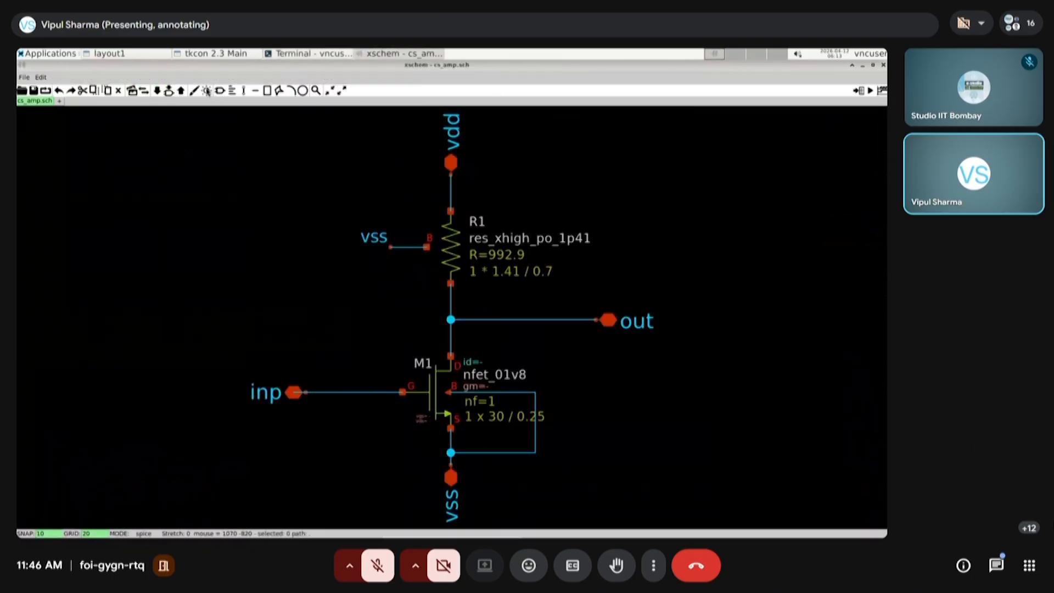
pyautogui.click(208, 91)
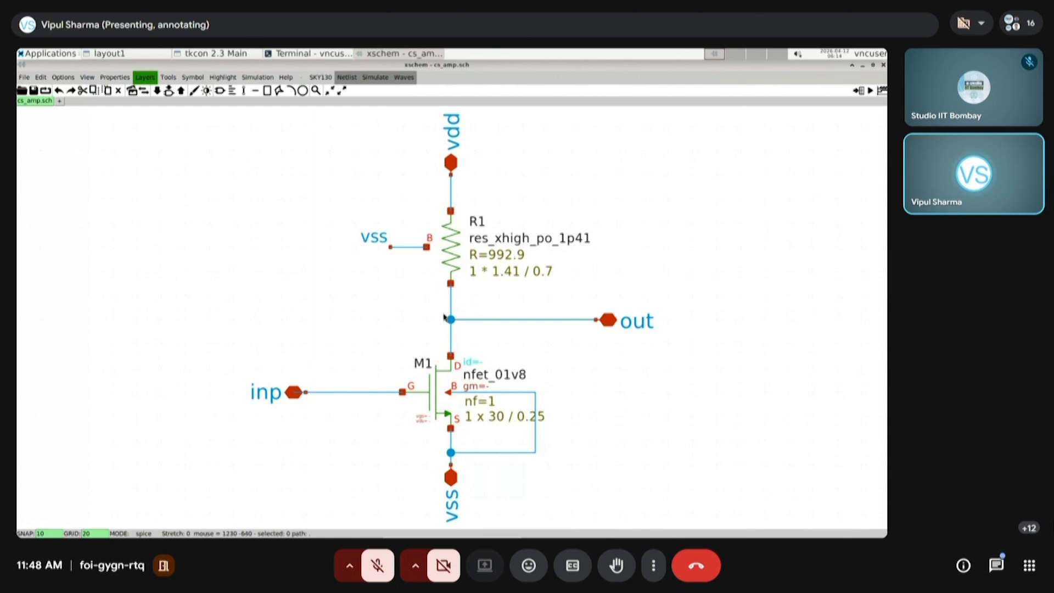
# Return to the Magic layout and console, select transistor XM1 and examine its fingers and gate contacts up close
pyautogui.click(110, 54)
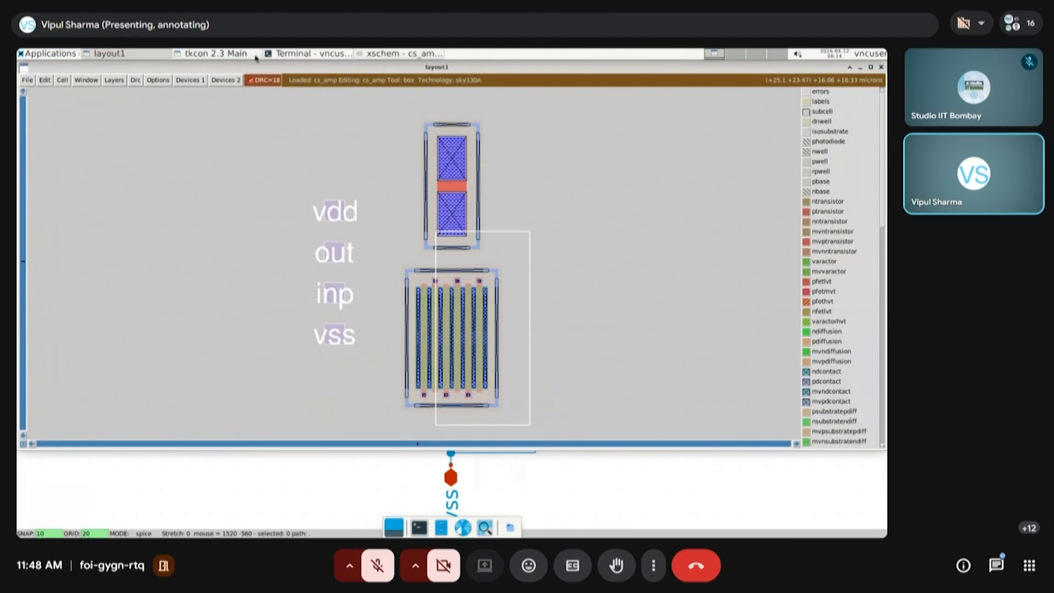
pyautogui.click(199, 55)
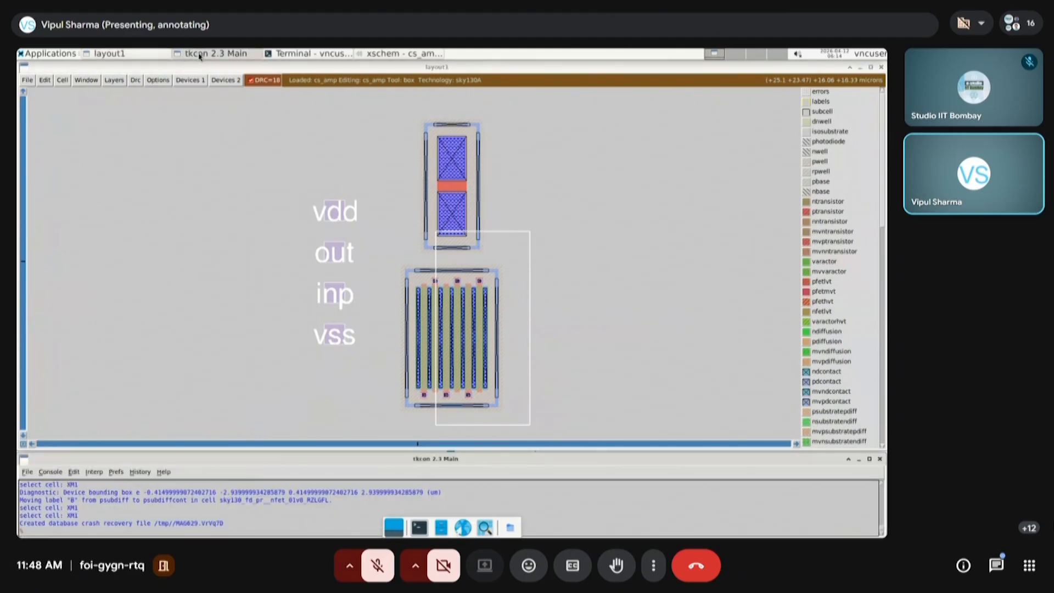
pyautogui.click(574, 339)
pyautogui.click(443, 364)
pyautogui.press('s')
pyautogui.press('z')
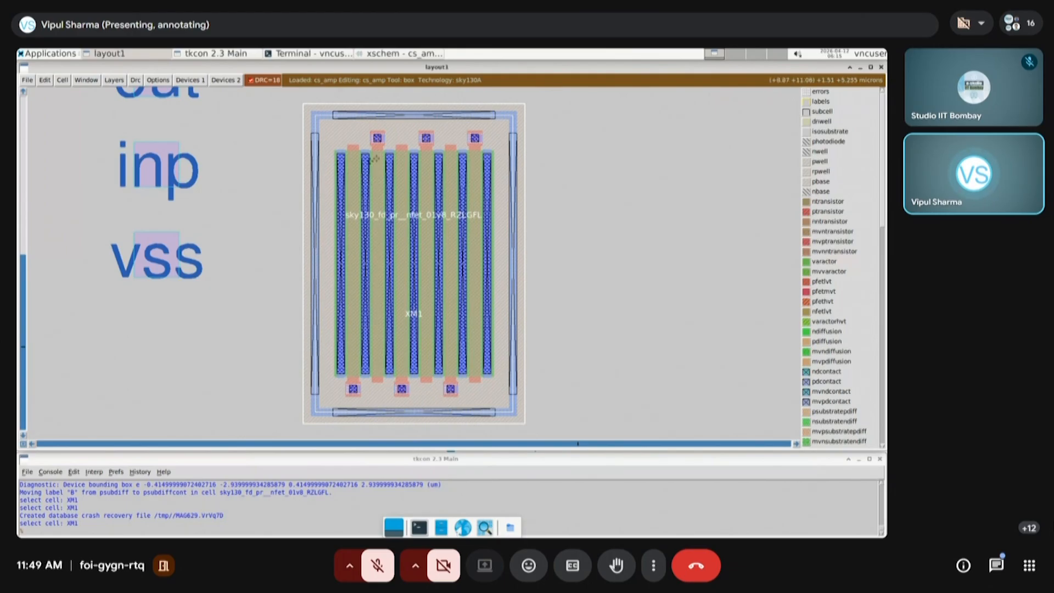
# Select transistor XM1, open its device parameters, enable connecting the gates together, and apply the change
pyautogui.click(594, 366)
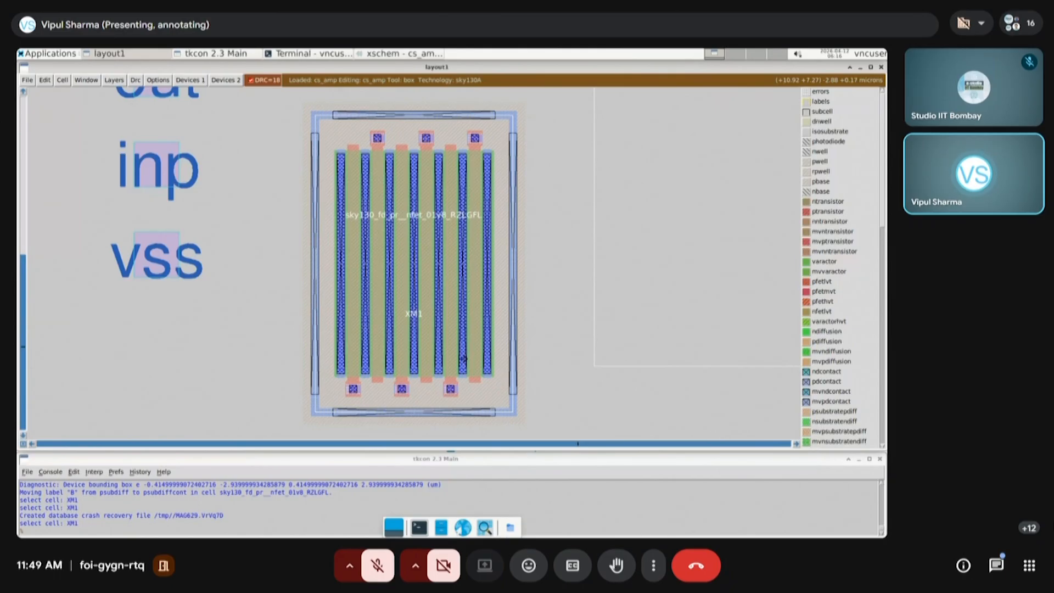
pyautogui.press('s')
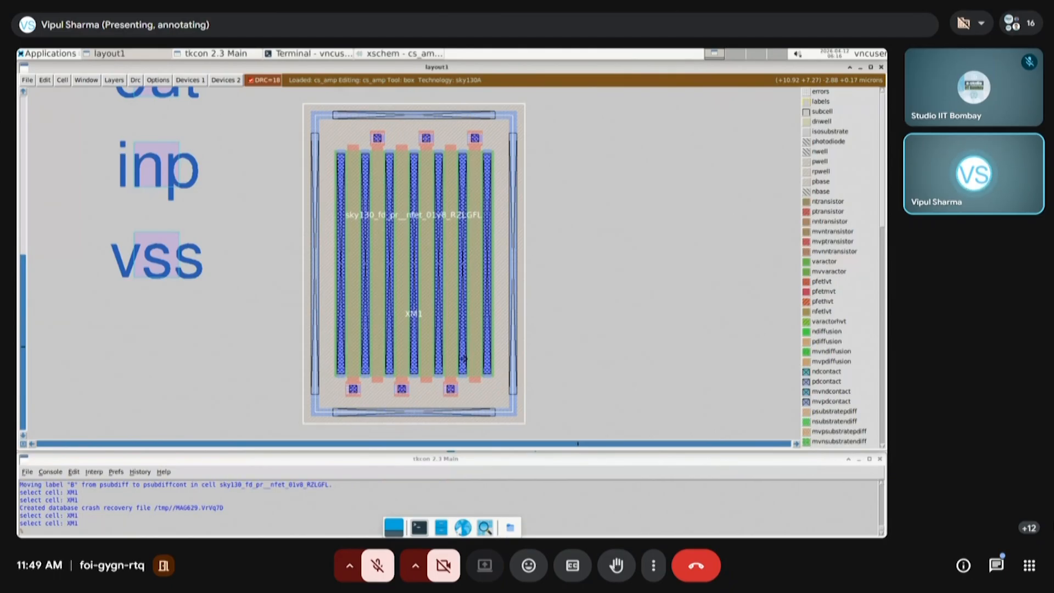
pyautogui.hotkey('ctrl', 'p')
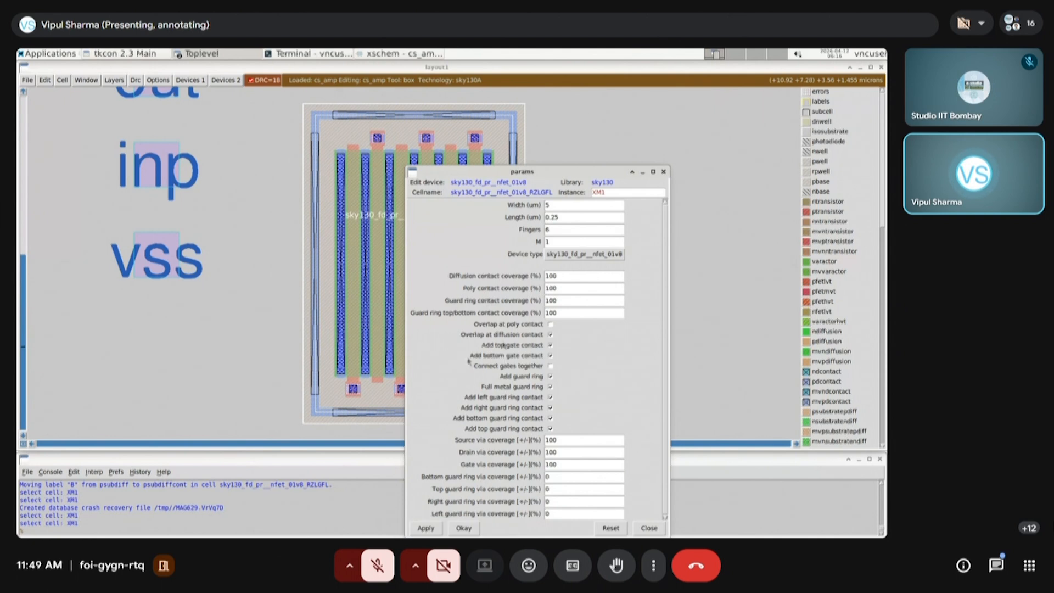
pyautogui.moveTo(568, 172); pyautogui.dragTo(711, 71)
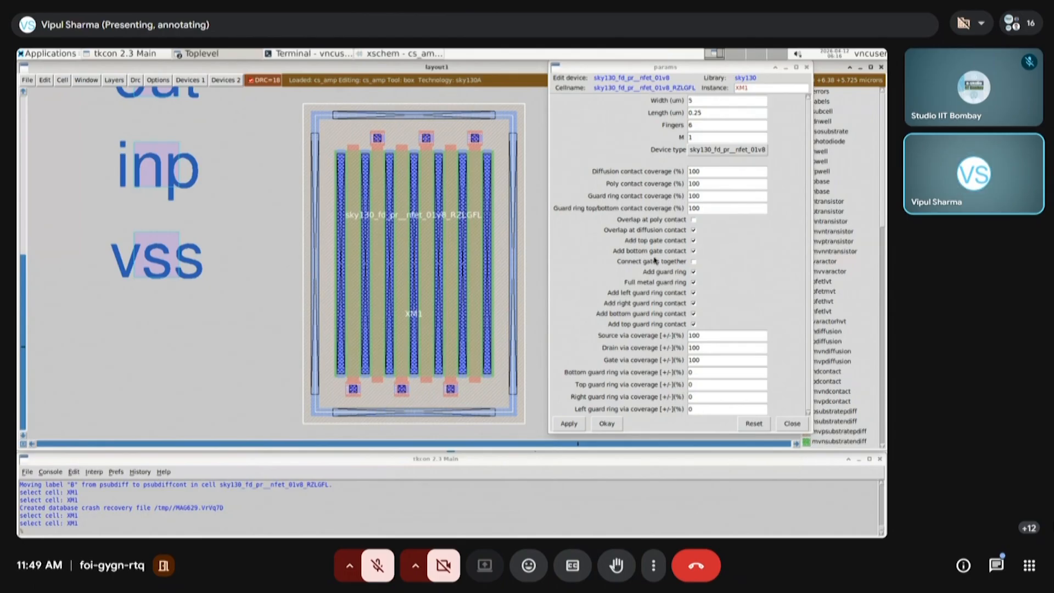
pyautogui.click(694, 261)
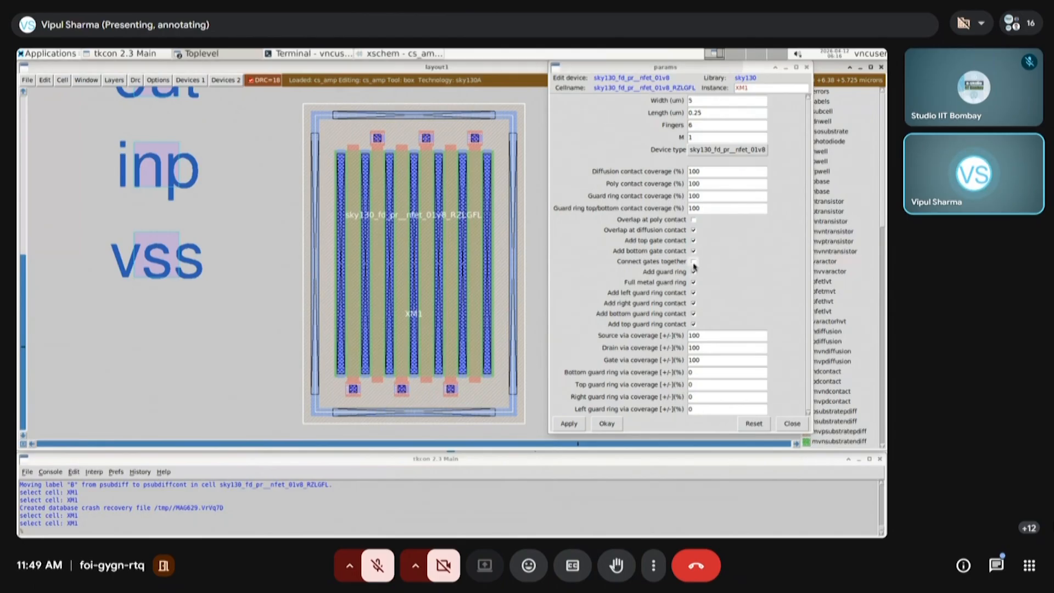
pyautogui.click(569, 423)
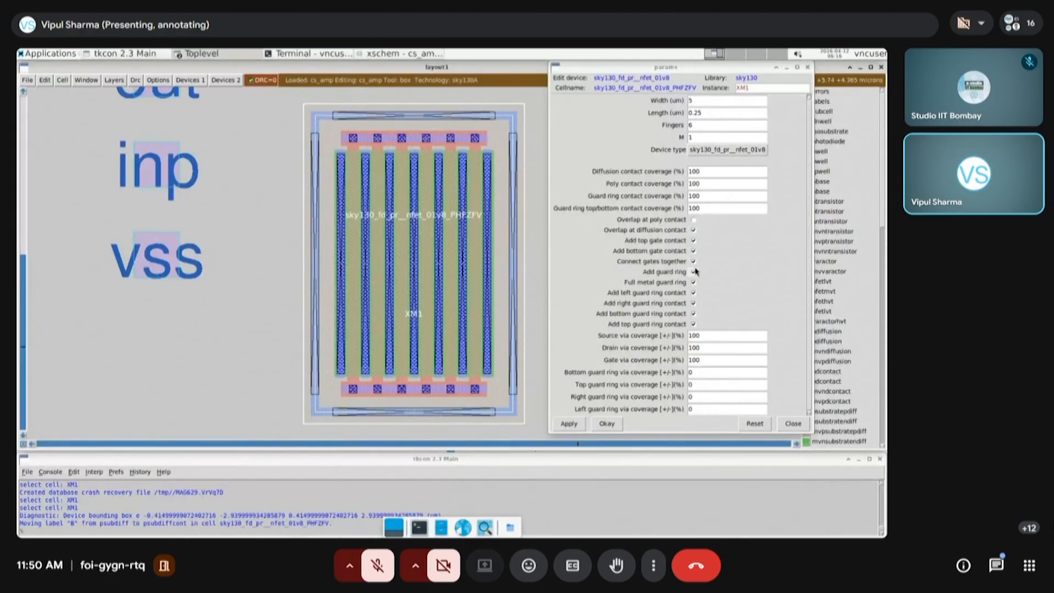
# Remove the bottom gate contact from XM1, apply the change, and close its device parameters
pyautogui.click(693, 251)
pyautogui.click(568, 423)
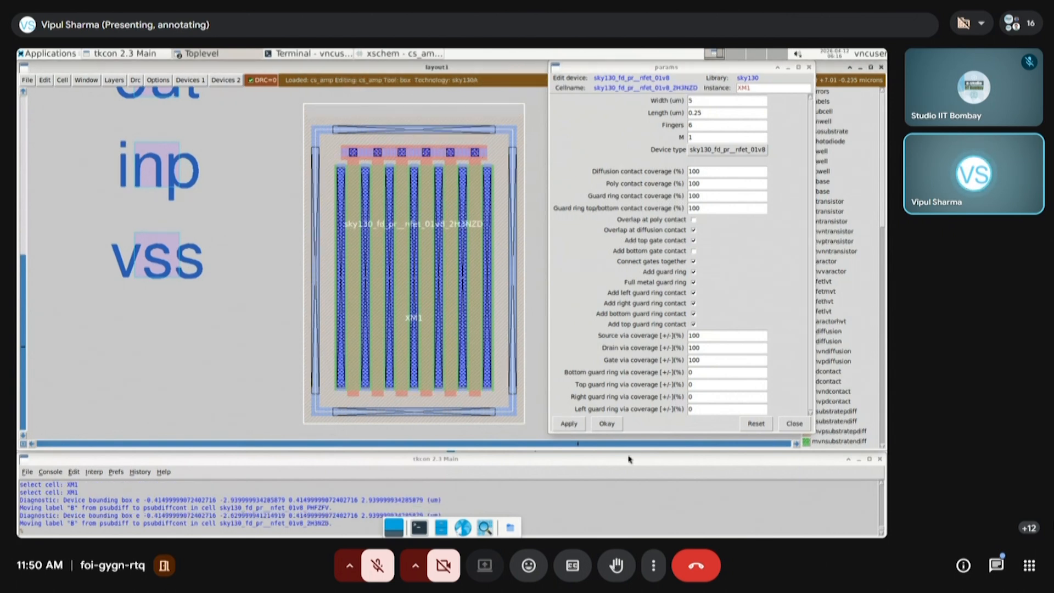
pyautogui.click(606, 424)
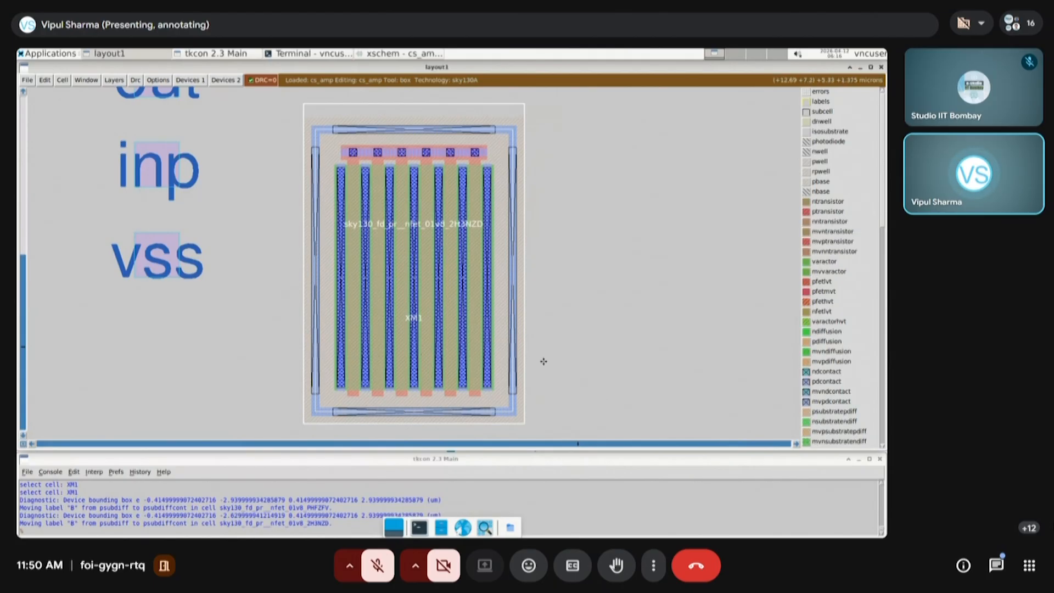
# Reopen XM1's device parameters, review the contact, guard ring and via coverage settings, and close them
pyautogui.hotkey('ctrl', 'p')
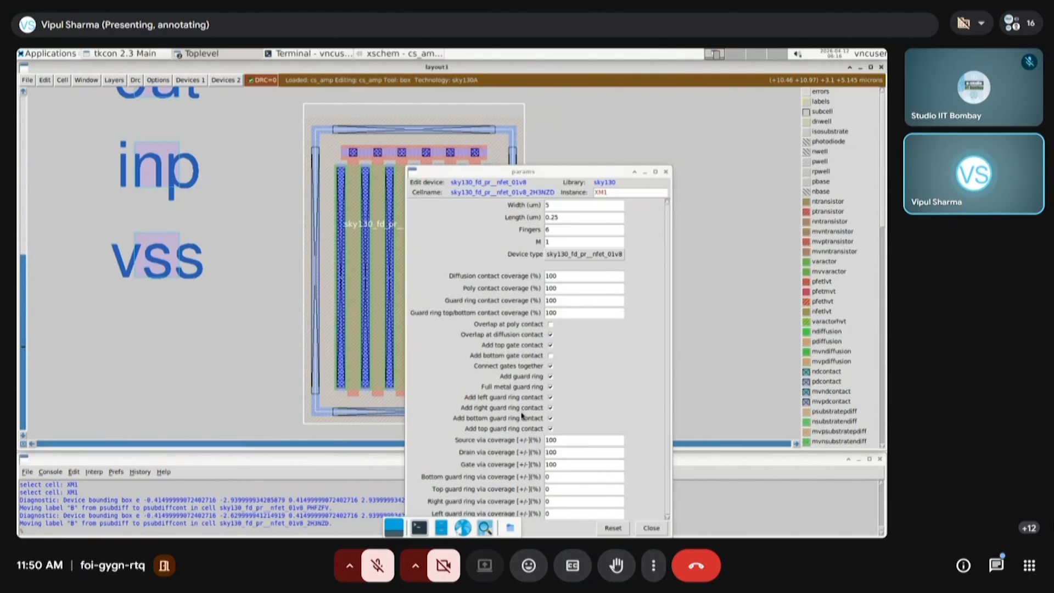
pyautogui.click(544, 466)
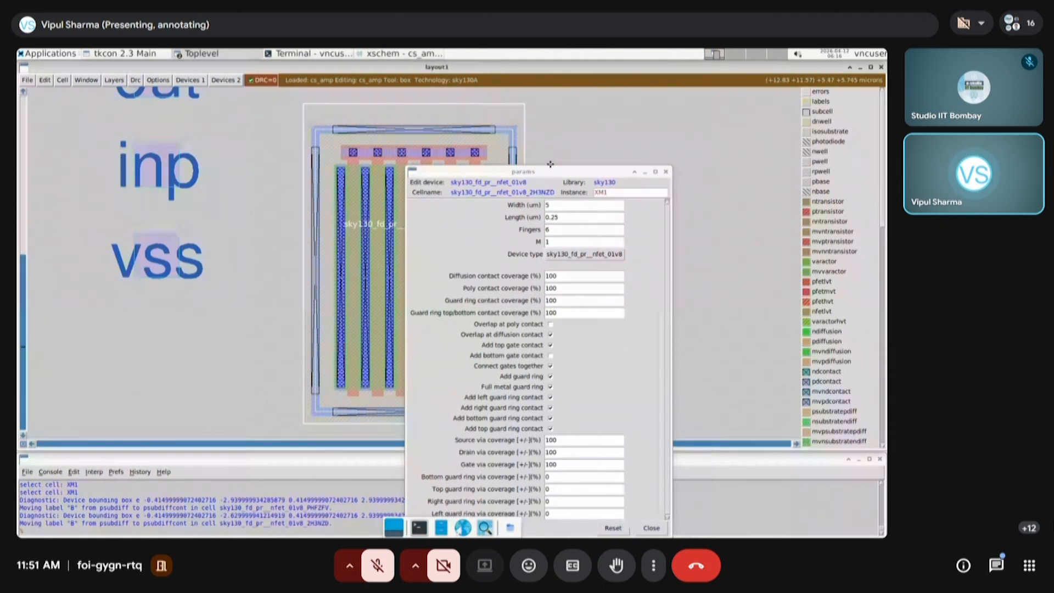
pyautogui.moveTo(554, 172); pyautogui.dragTo(627, 118)
pyautogui.click(537, 470)
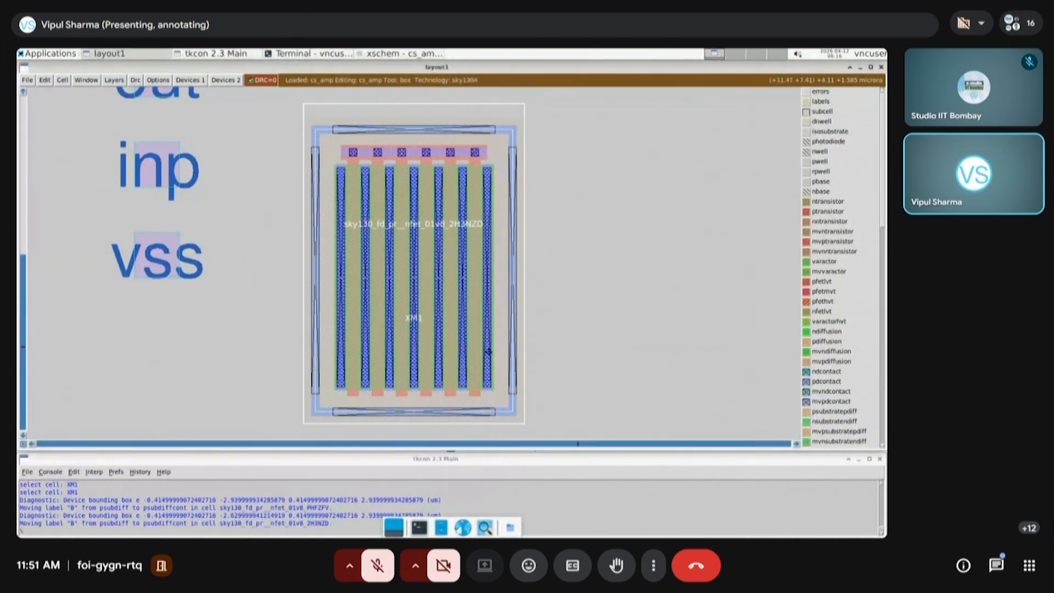
# Select the vdd, out, inp and vss port labels together and move them farther left, well away from the two devices
pyautogui.press('v')
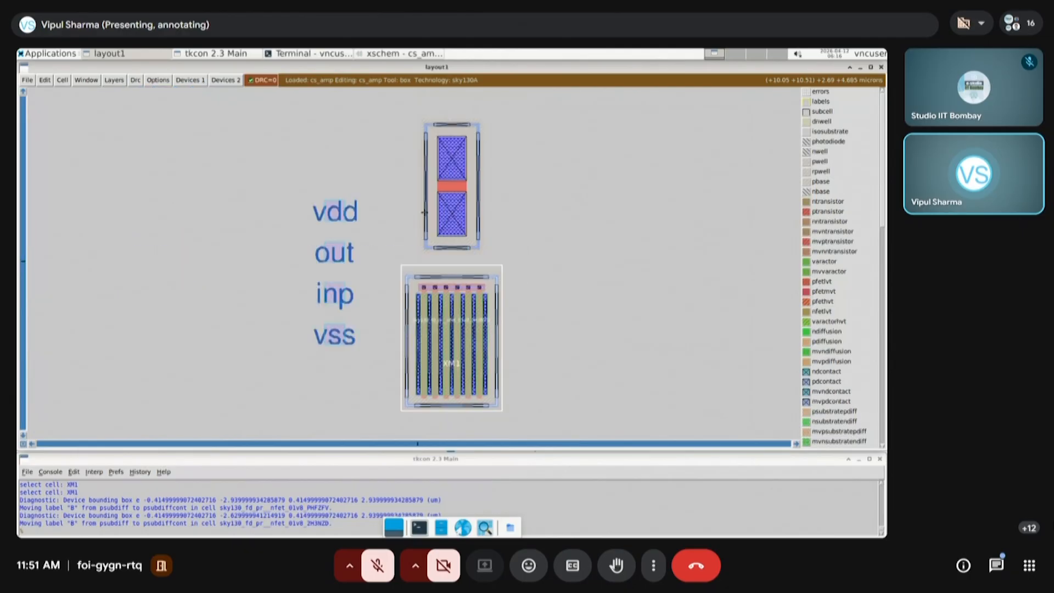
pyautogui.click(577, 342)
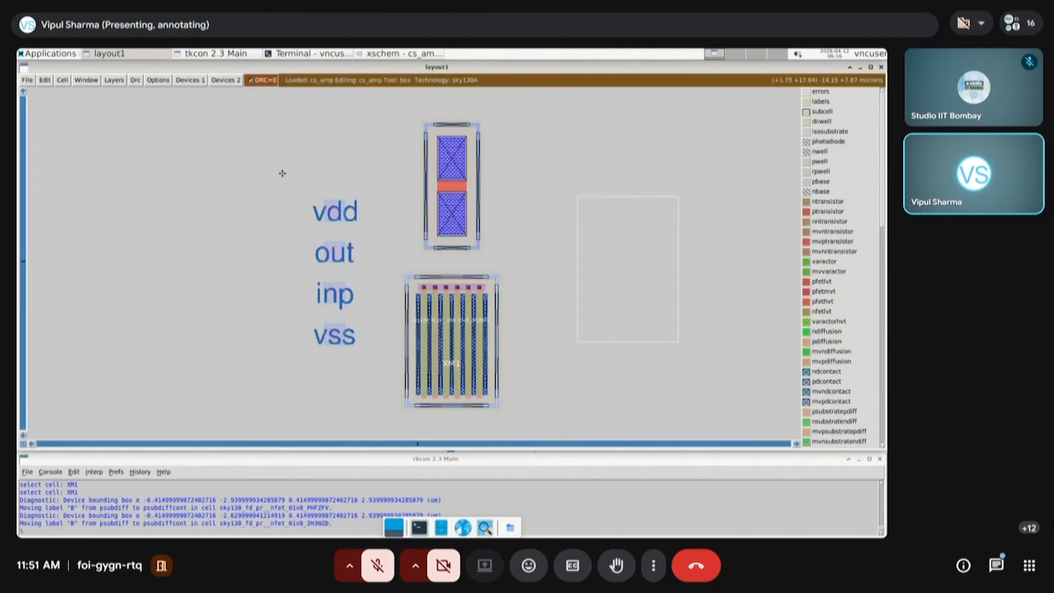
pyautogui.click(285, 365)
pyautogui.rightClick(369, 141)
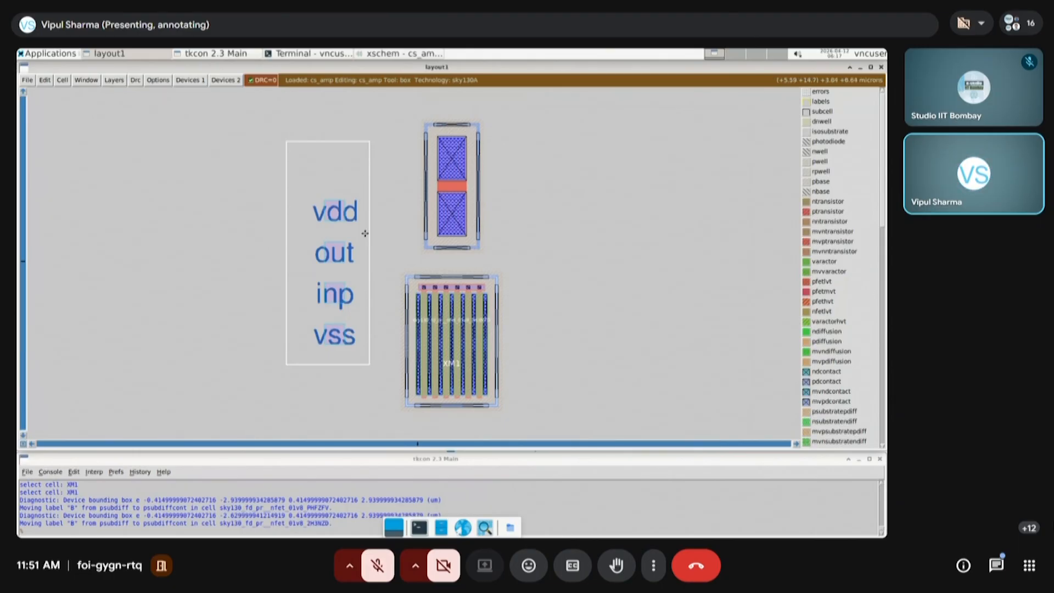
pyautogui.press('a')
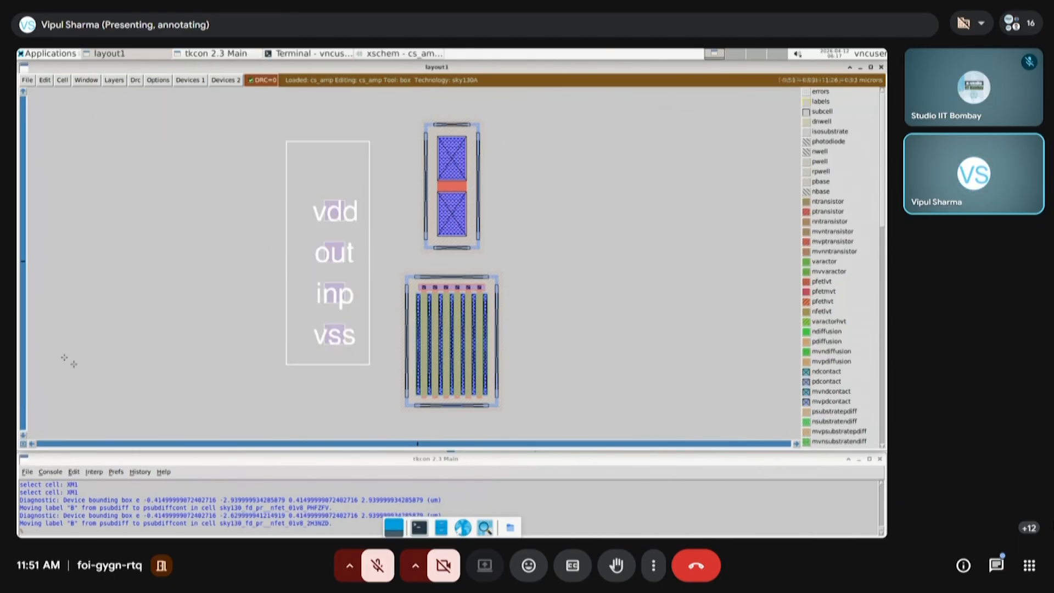
pyautogui.press('m')
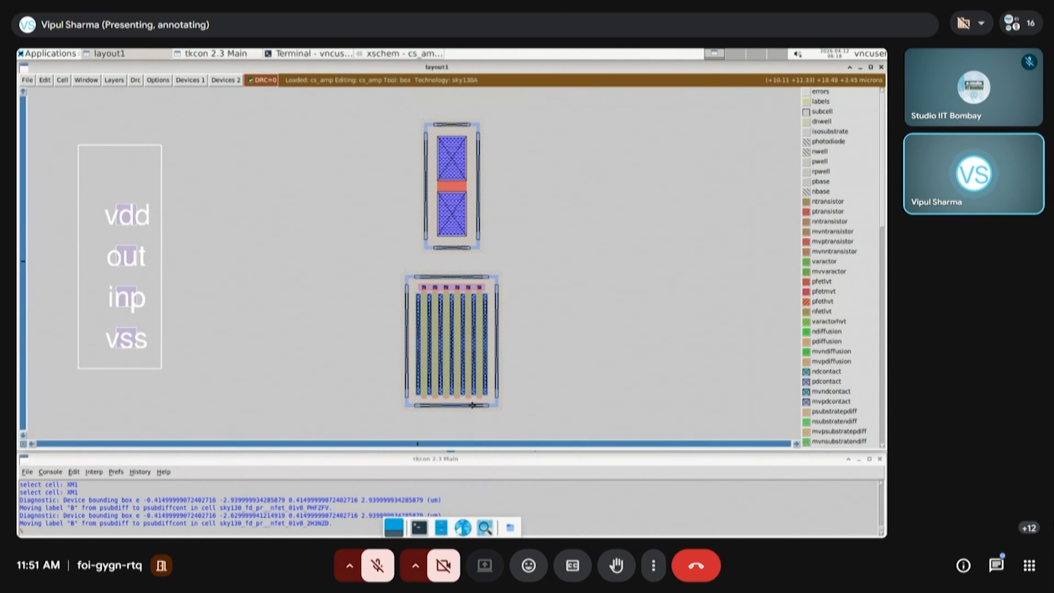
# Check the cs_amp schematic in Xschem, return to the Magic layout, and examine XM1's gate contacts and the resistor above it
pyautogui.click(387, 54)
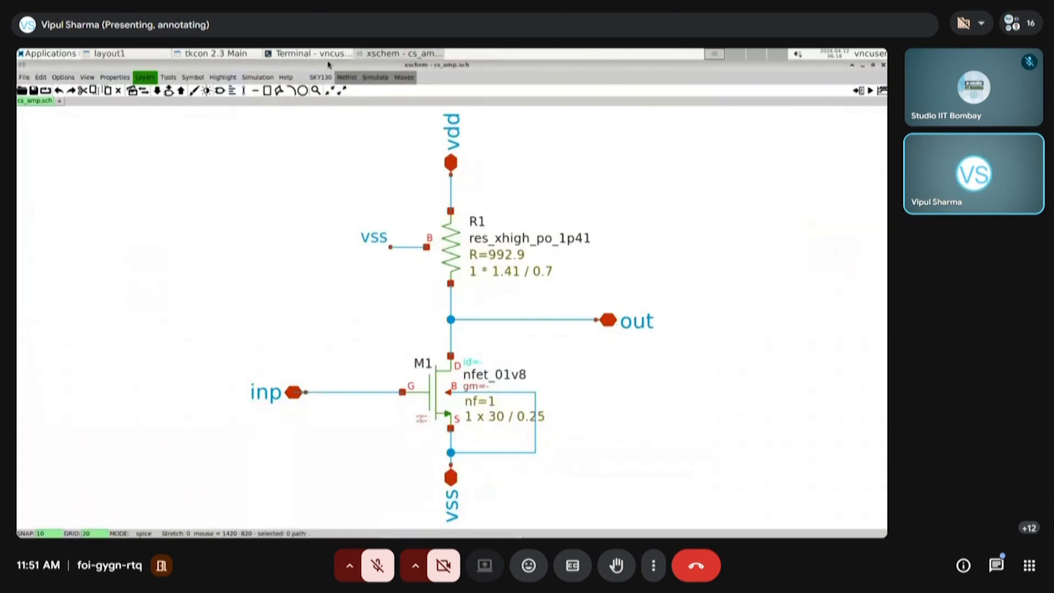
pyautogui.click(151, 55)
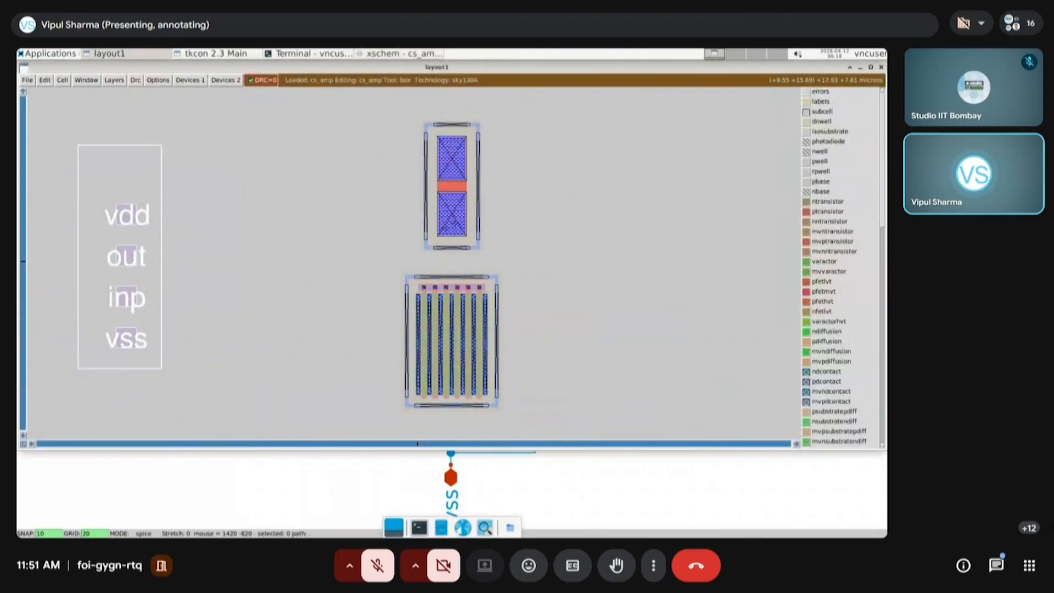
pyautogui.click(376, 369)
pyautogui.rightClick(537, 260)
pyautogui.press('z')
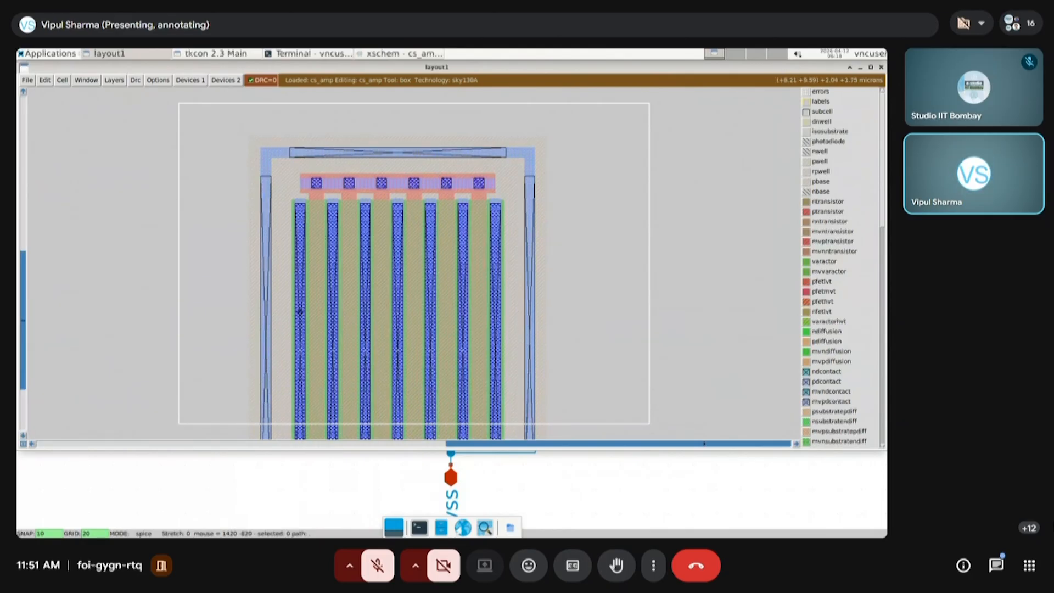
pyautogui.scroll(2, 296, 256)
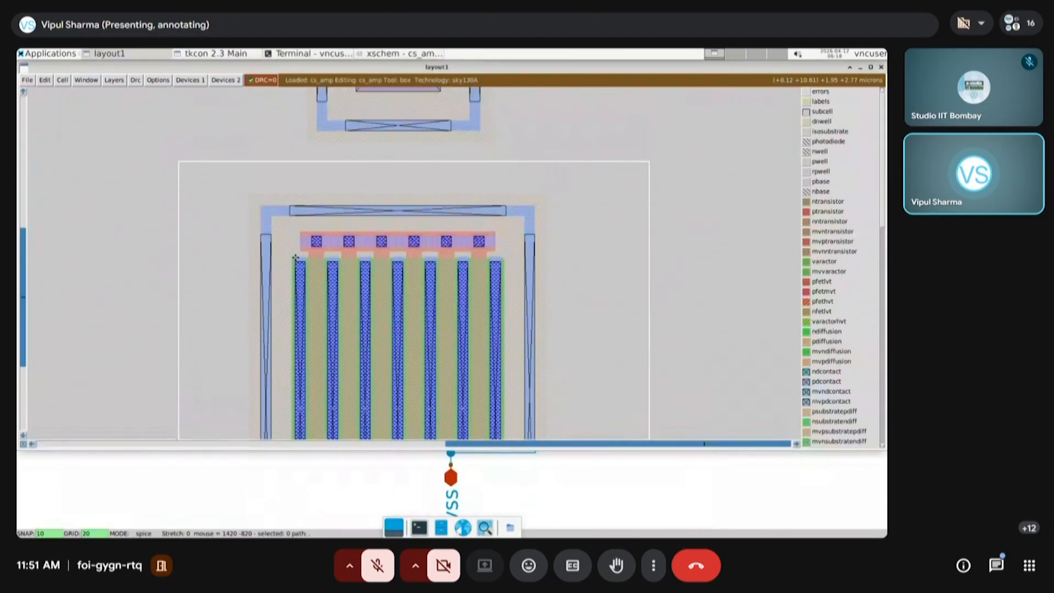
pyautogui.hotkey('shift', 'z')
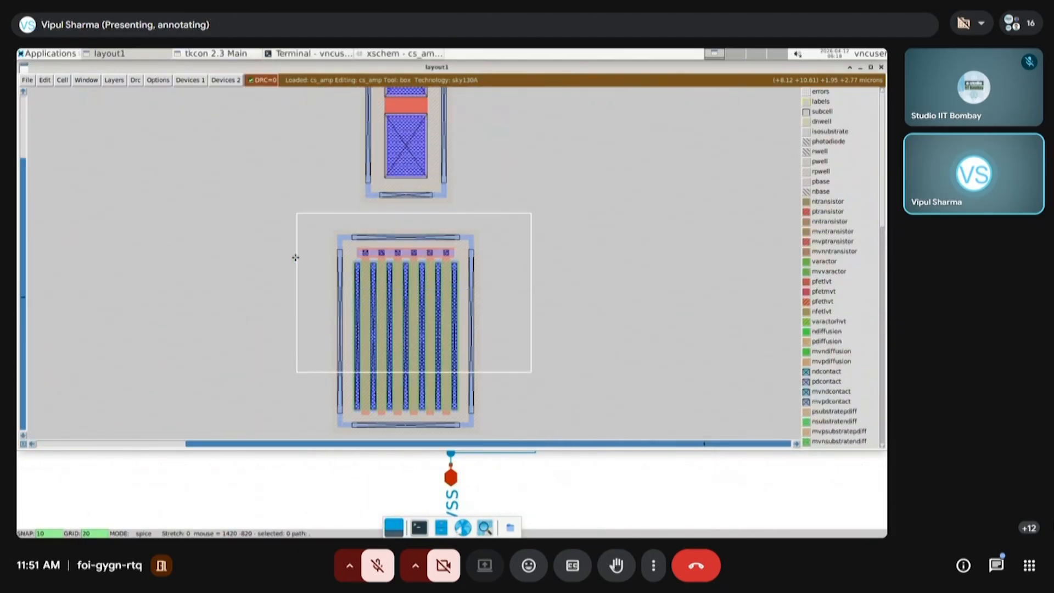
pyautogui.scroll(1, 412, 252)
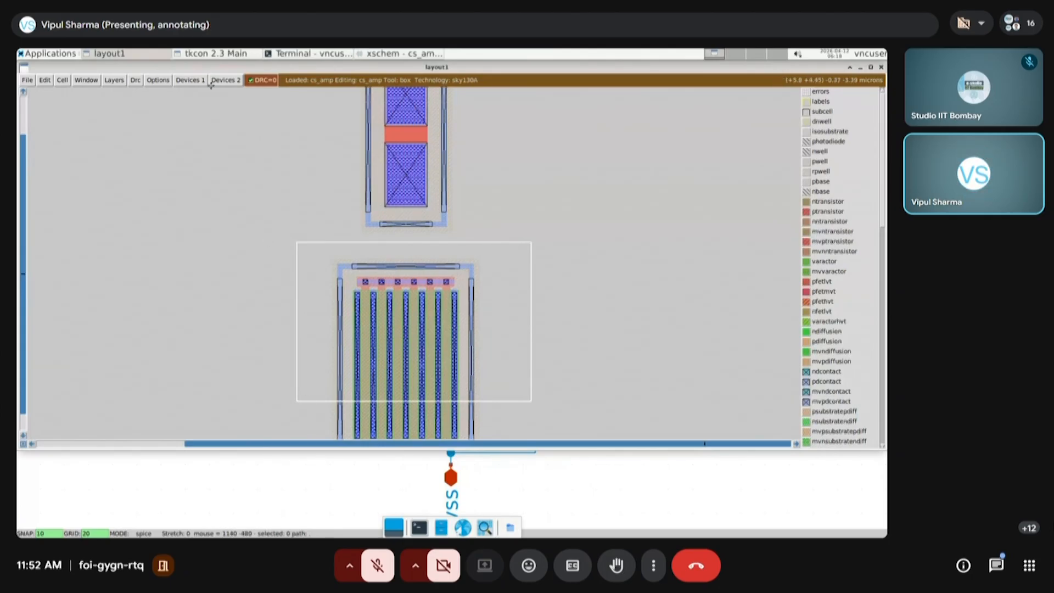
# In the Magic console, hide all layers with "see no *" and show only poly with "see poly"
pyautogui.click(200, 56)
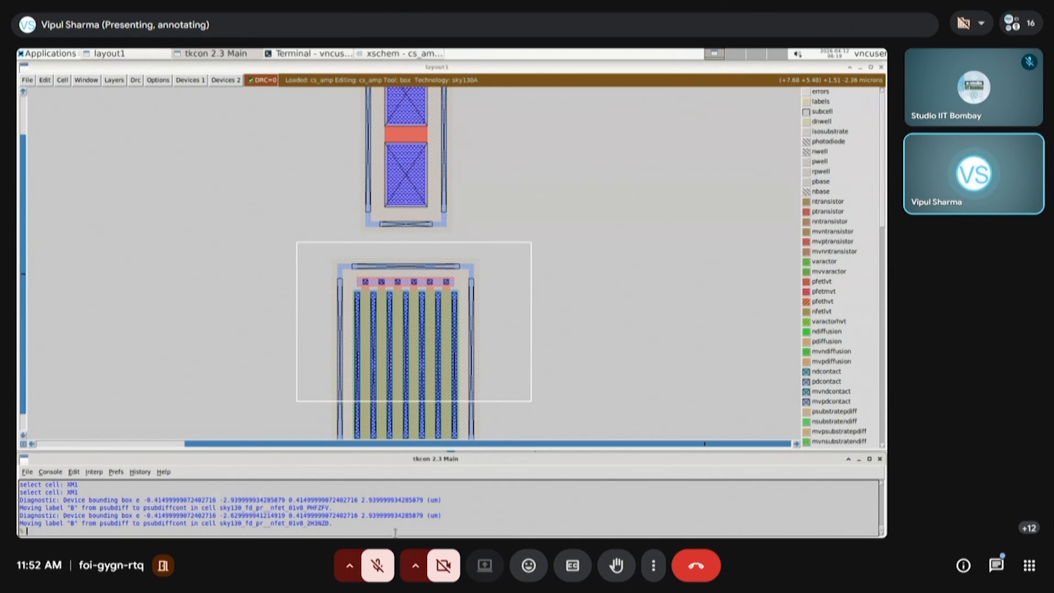
pyautogui.write('ee no *')
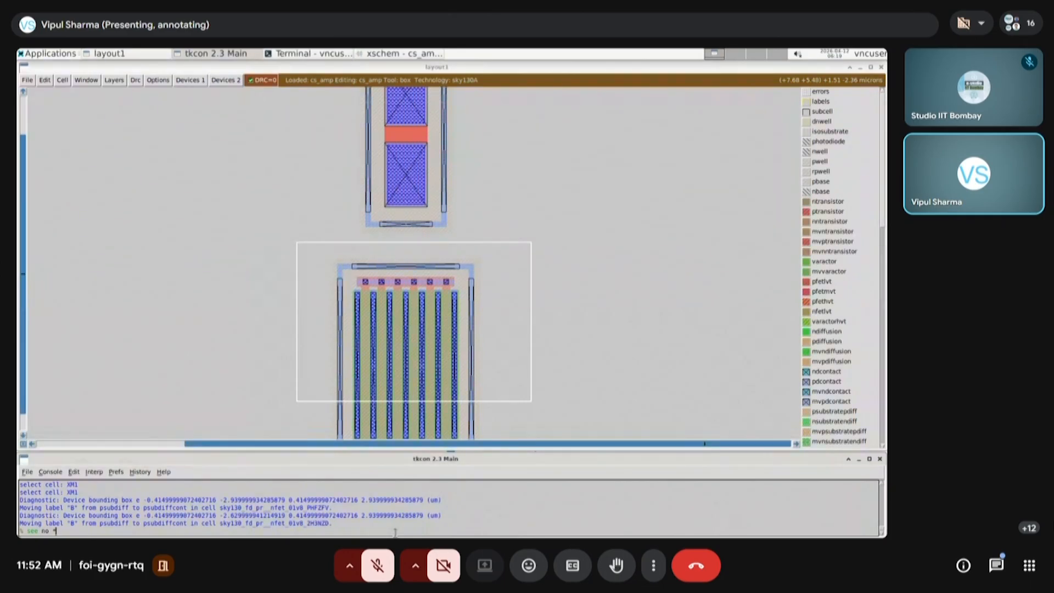
pyautogui.press('Return')
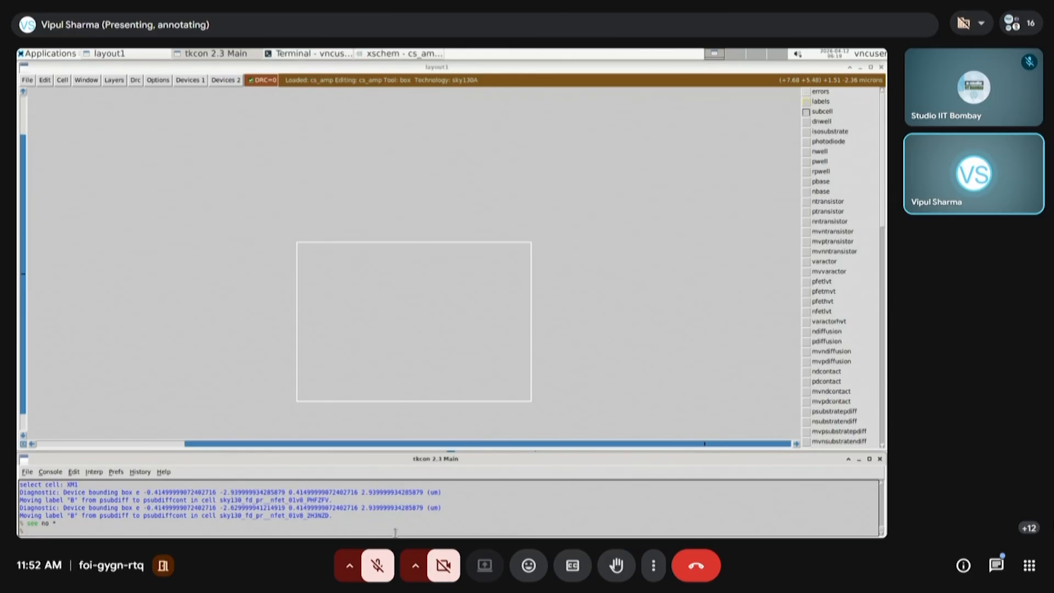
pyautogui.write('see poly')
pyautogui.press('Return')
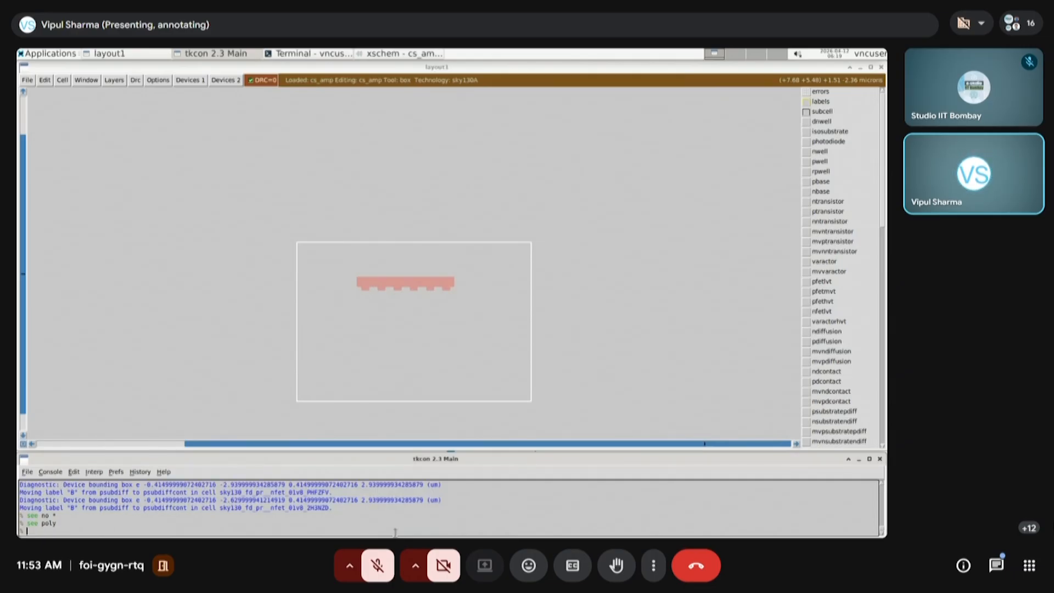
# Add the local interconnect and first metal to the displayed layers with "see li" and "see metal1"
pyautogui.write('see li')
pyautogui.press('Return')
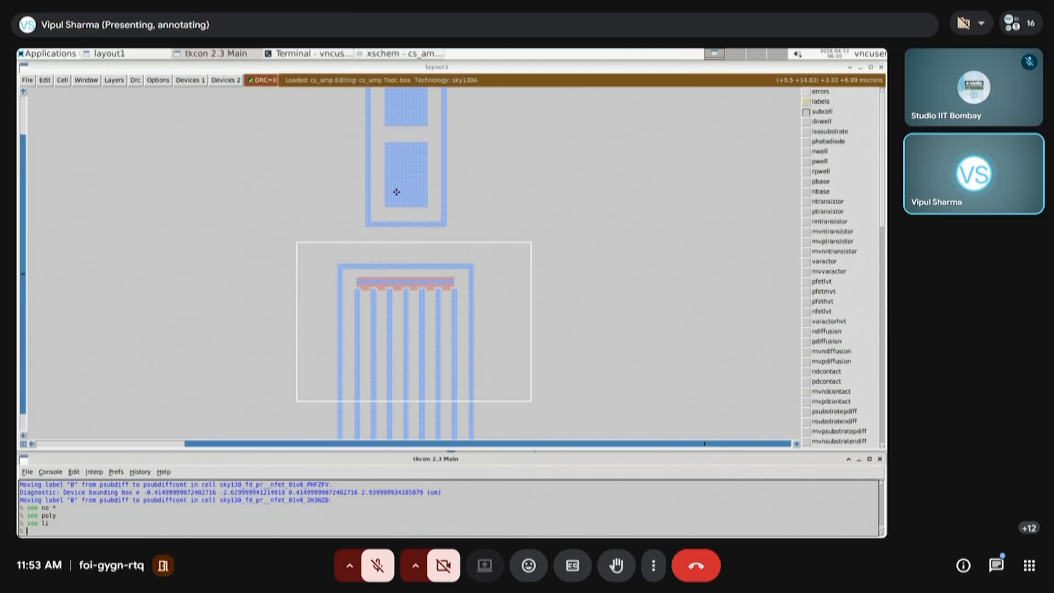
pyautogui.write('see metal1')
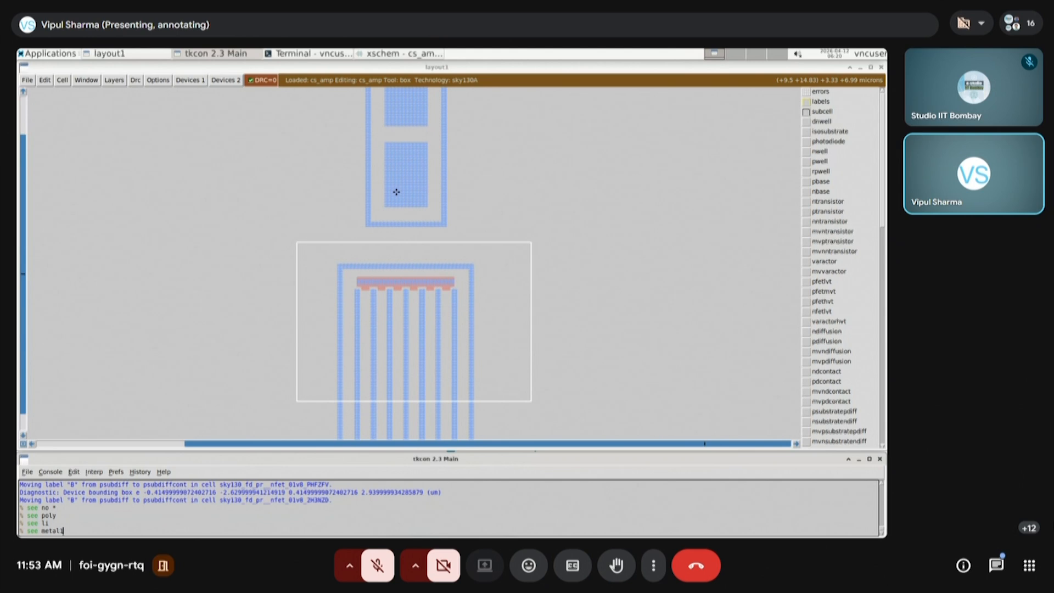
pyautogui.press('Return')
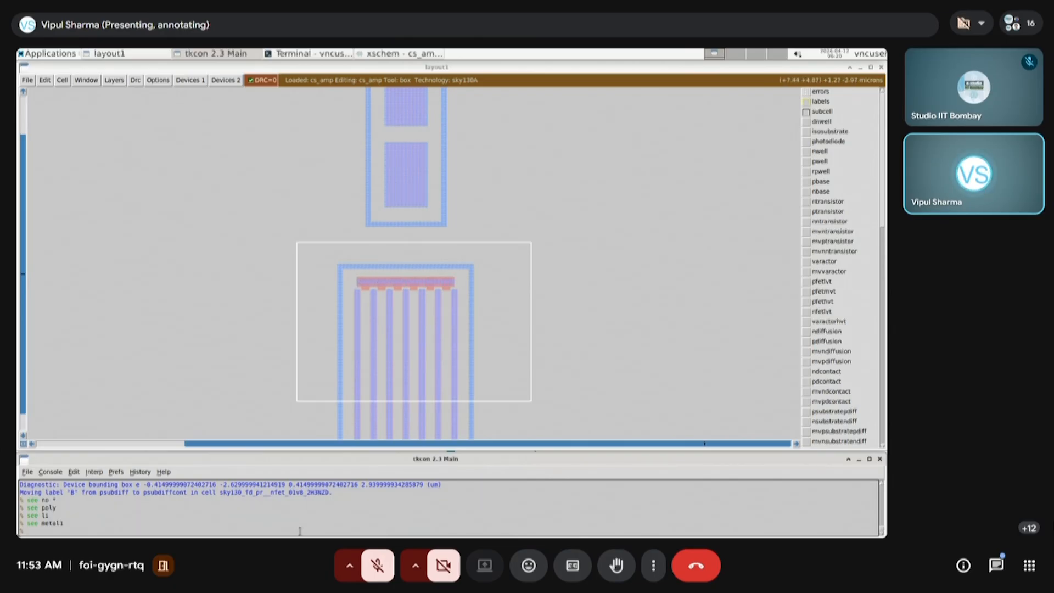
# Hide all layers again with "see no *" and display only the first metal with "see metal1"
pyautogui.write('o *')
pyautogui.press('Return')
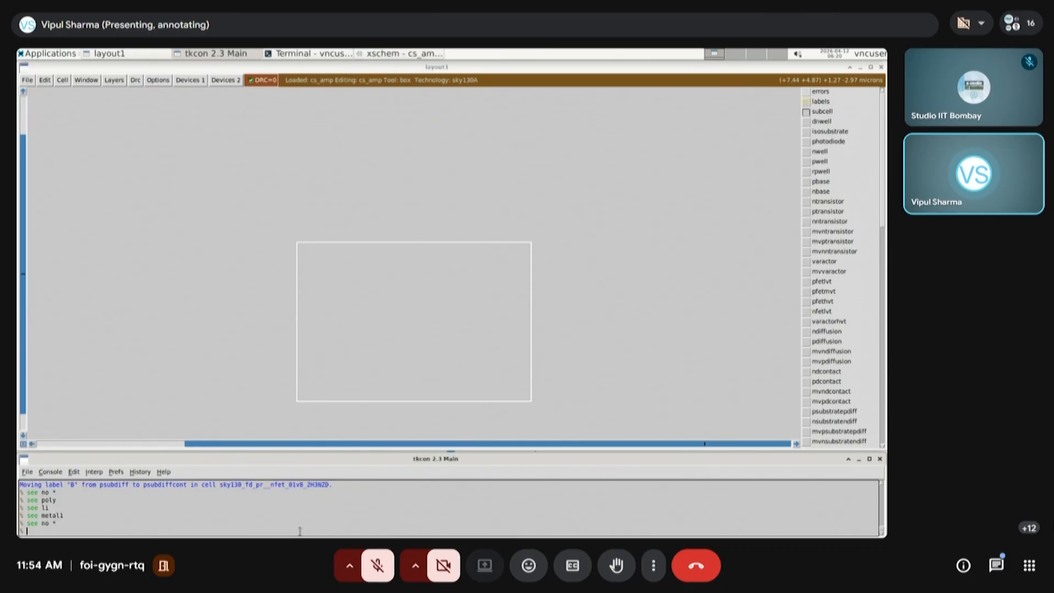
pyautogui.write('see metal1')
pyautogui.press('Return')
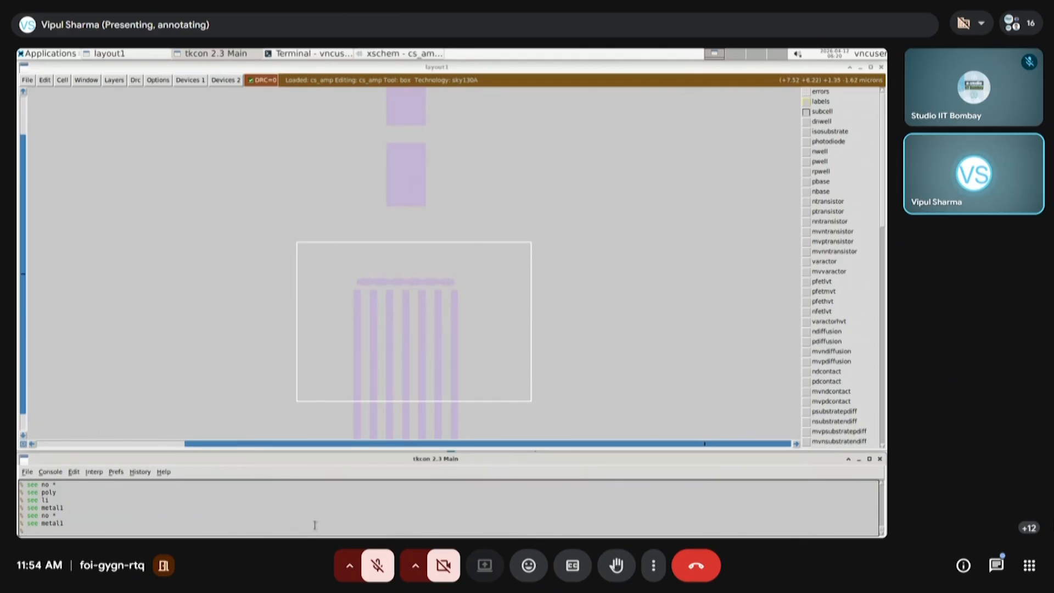
pyautogui.press('Return')
pyautogui.write('s')
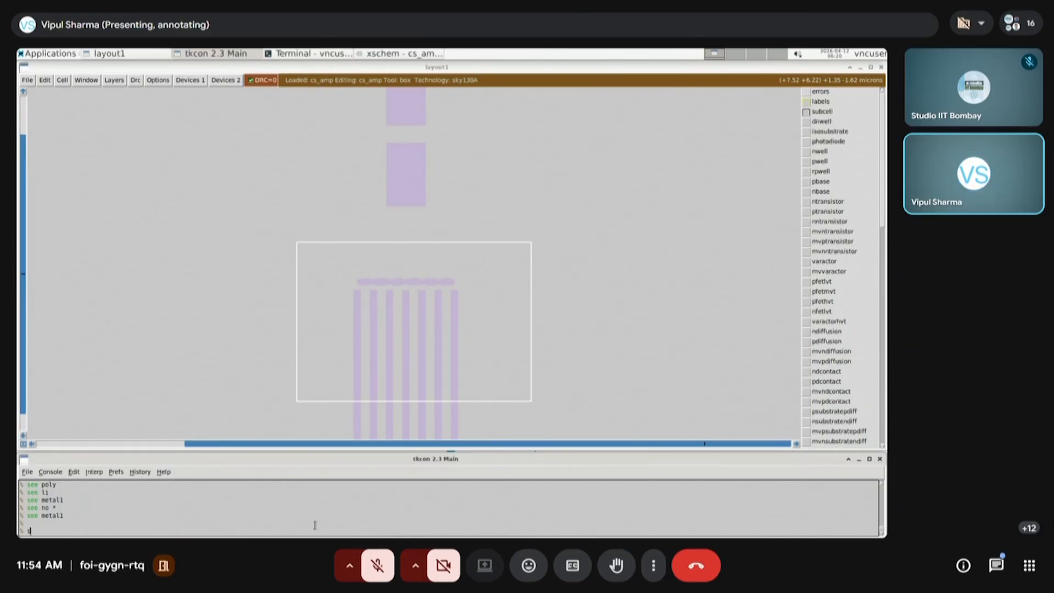
pyautogui.write('ee metal1')
pyautogui.press('Return')
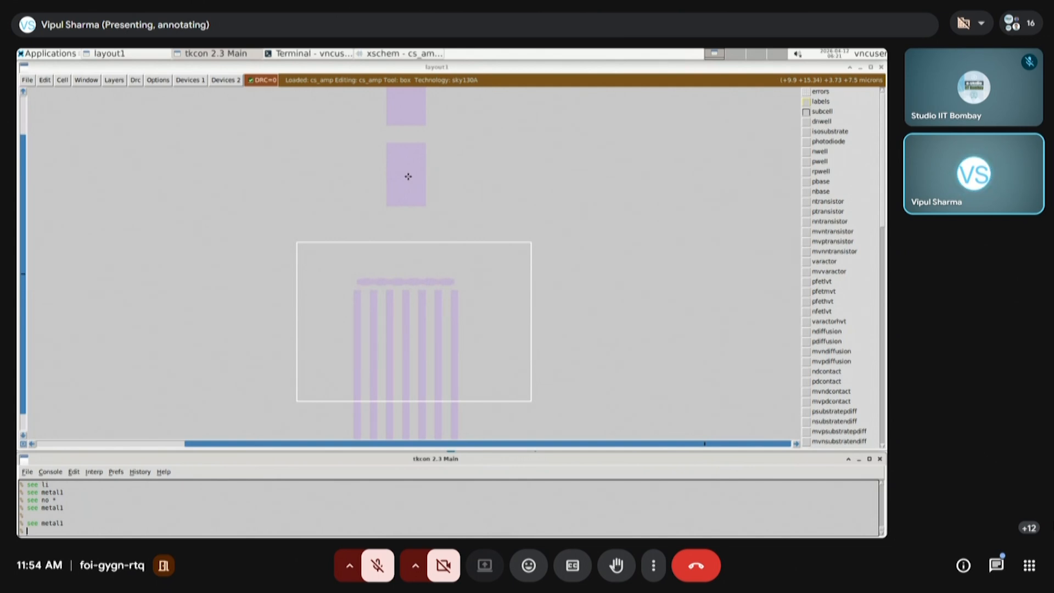
# Restore the display of all layout layers with "see *"
pyautogui.moveTo(316, 534)
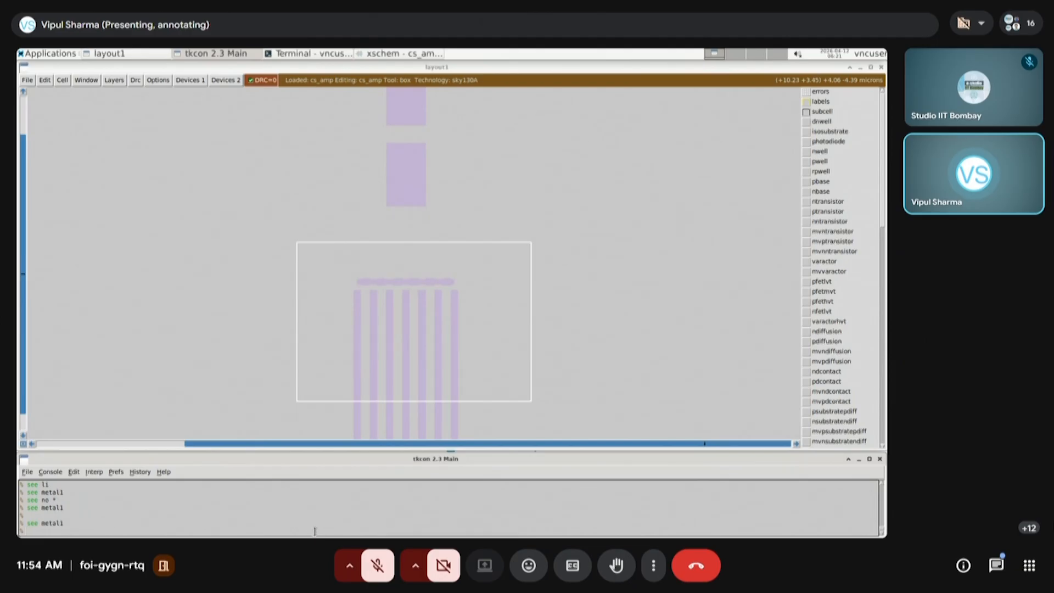
pyautogui.write('see *')
pyautogui.press('Return')
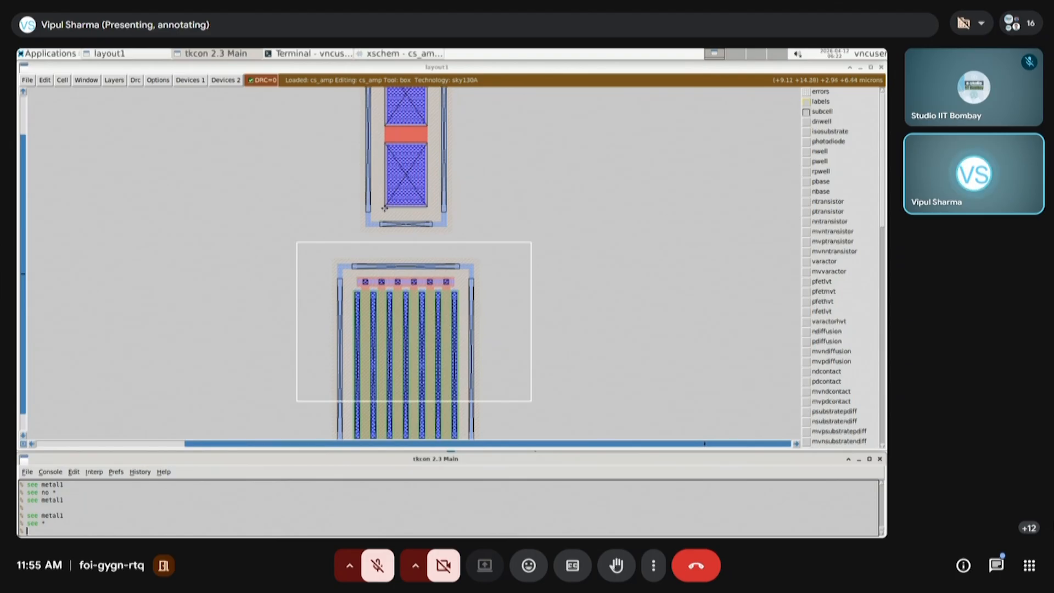
# Add a via1 about 1.41 by 2.13 microns over the lower contact area of the upper device
pyautogui.click(385, 207)
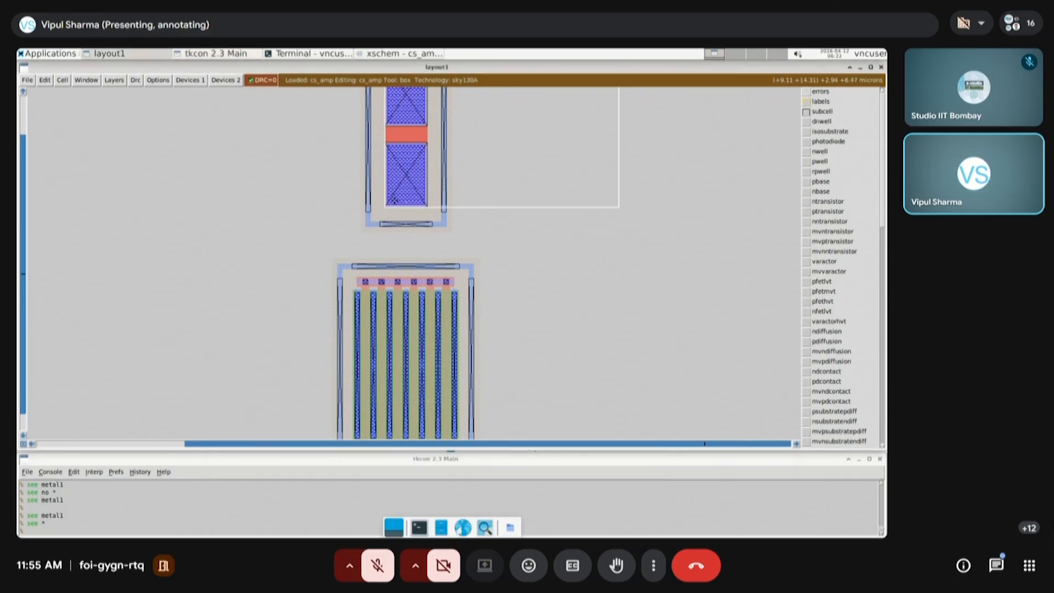
pyautogui.rightClick(427, 142)
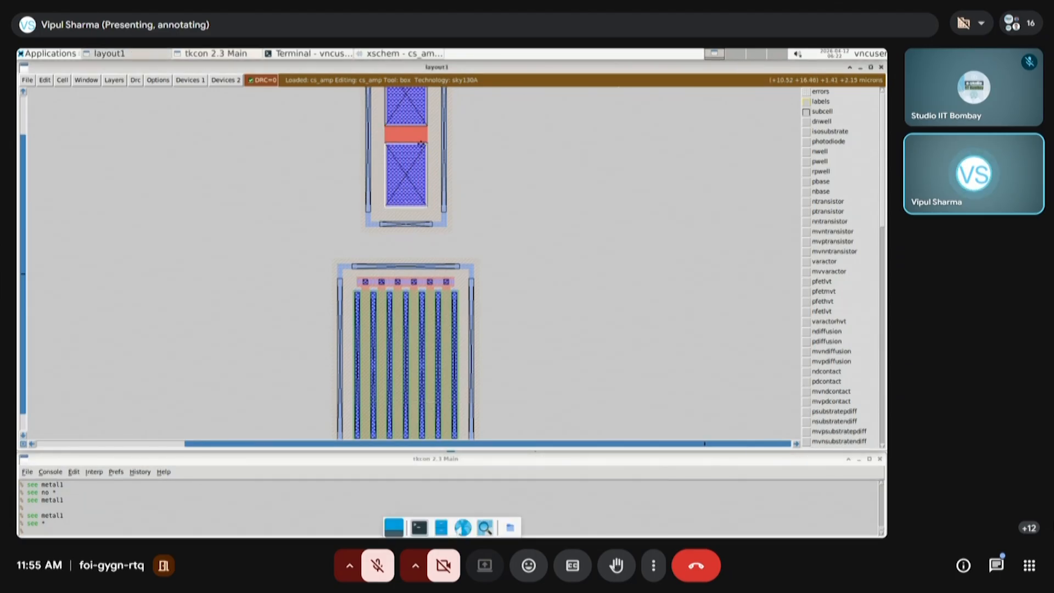
pyautogui.click(185, 81)
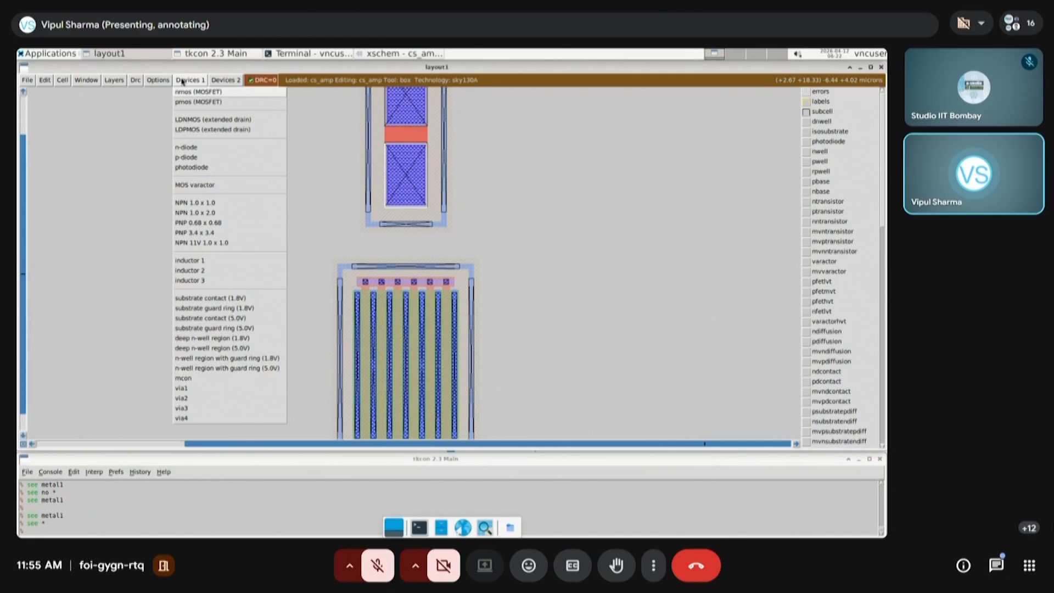
pyautogui.click(190, 388)
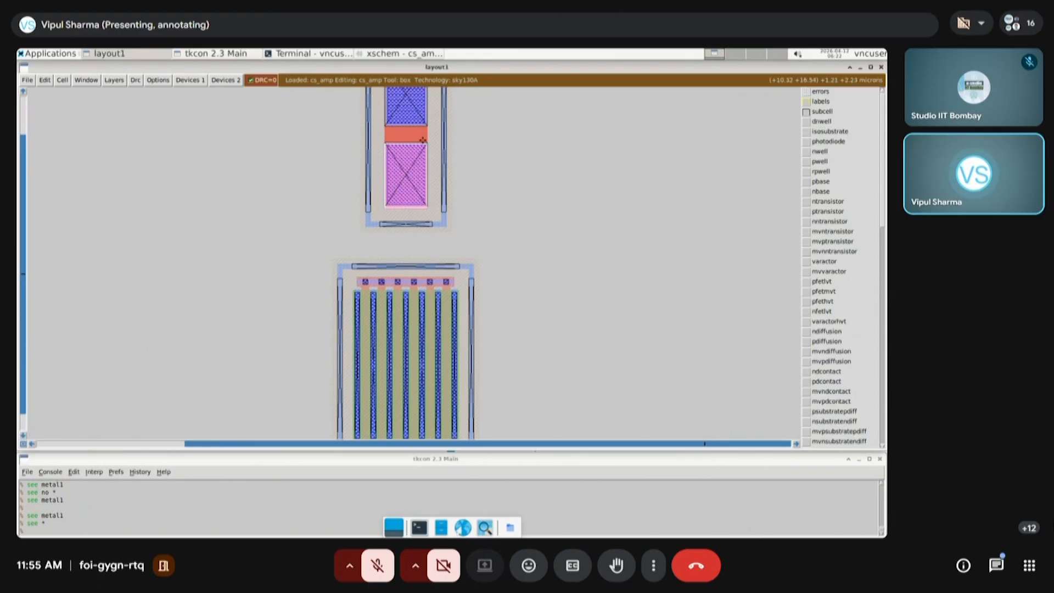
# In the Magic console, hide all layers with "see no *", and show via1 and metal2 with "see via1" and "see metal2"
pyautogui.click(160, 532)
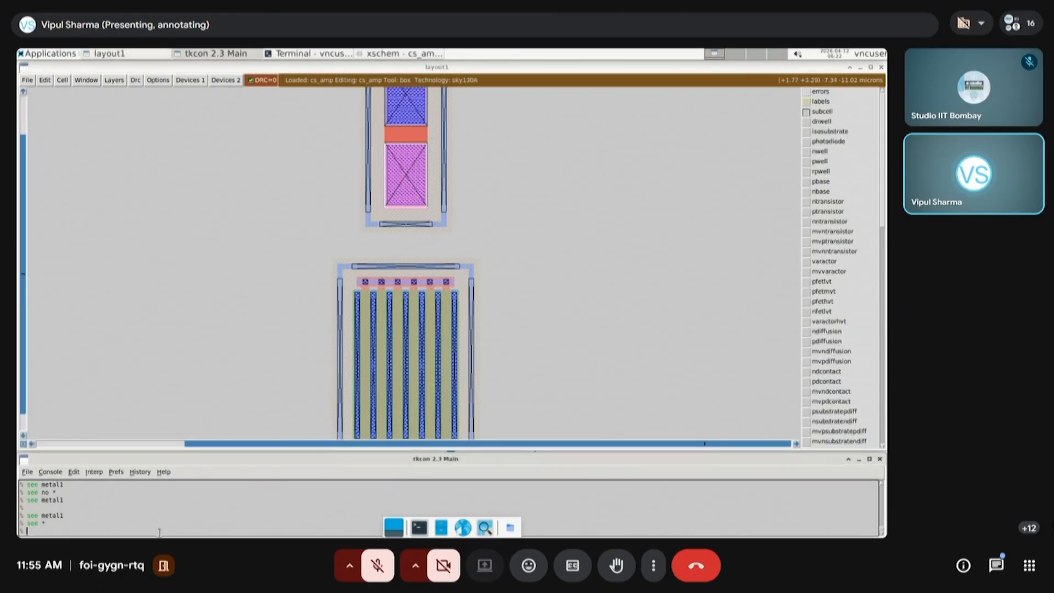
pyautogui.write('see ')
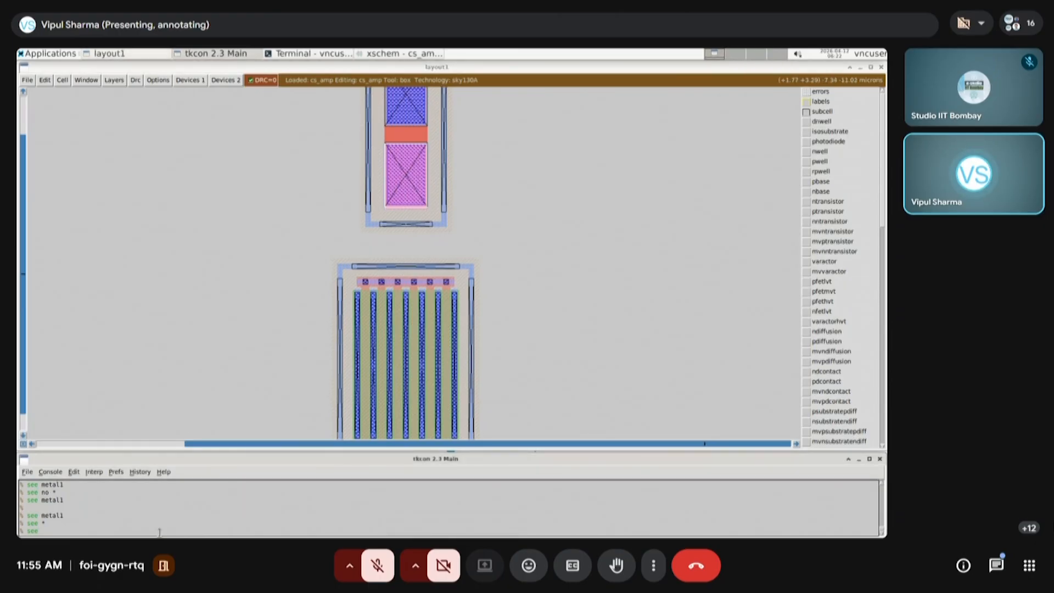
pyautogui.write('no *')
pyautogui.press('Return')
pyautogui.write('see via1')
pyautogui.press('Return')
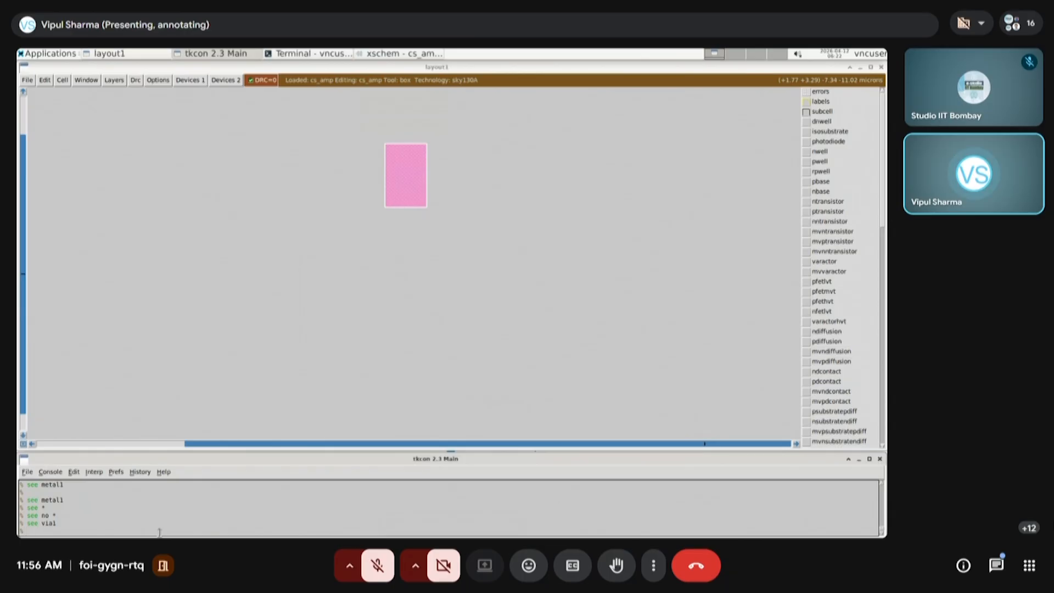
pyautogui.write('see metal2')
pyautogui.press('Return')
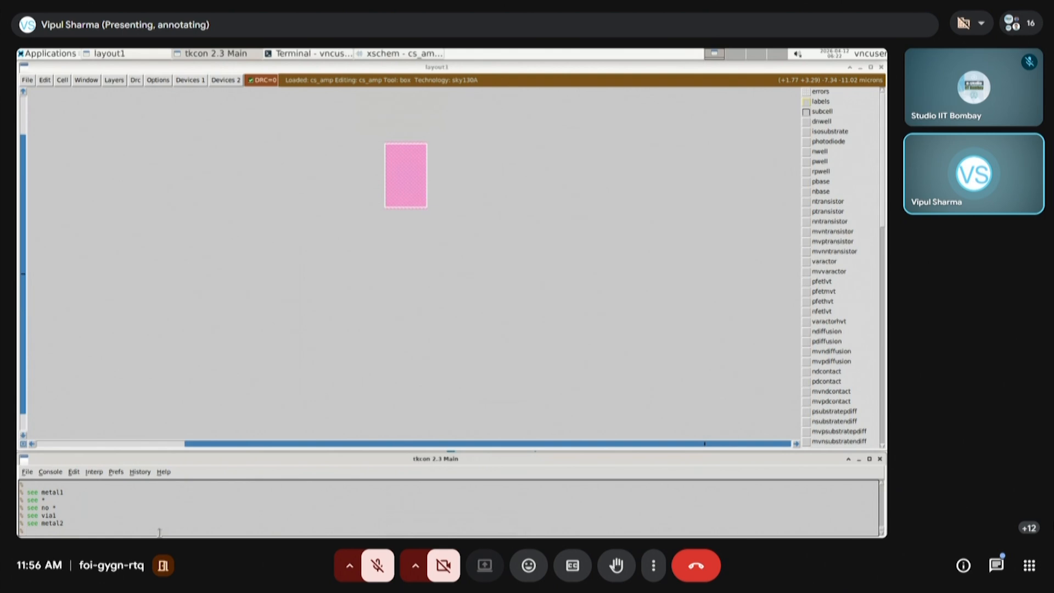
# Hide all layers again with "see no *", and display metal2 followed by via1 with "see metal2" and "see via1"
pyautogui.write('see metal2')
pyautogui.press('Return')
pyautogui.write('see metal2')
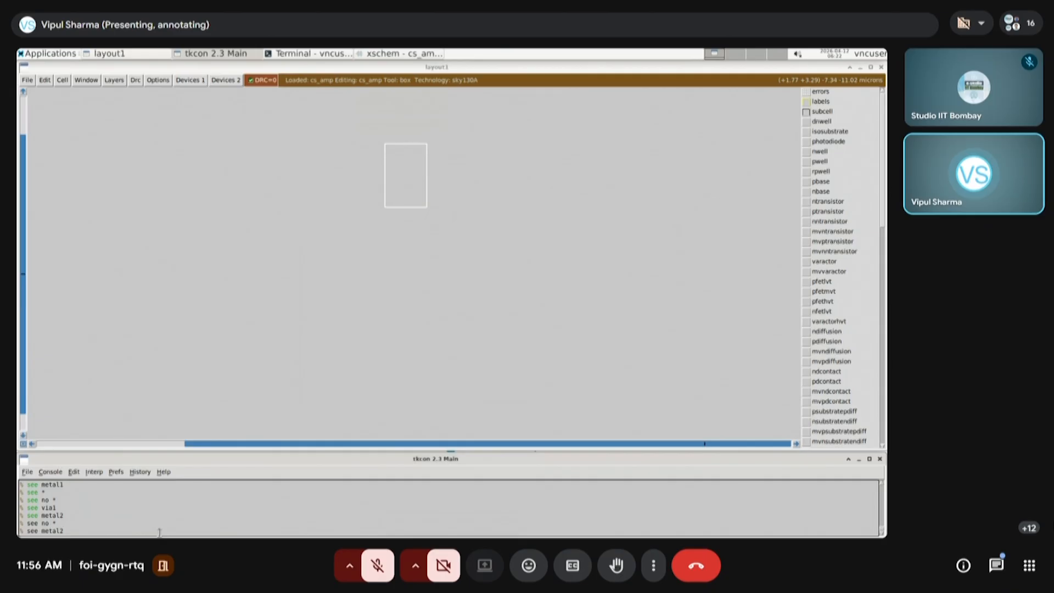
pyautogui.press('Return')
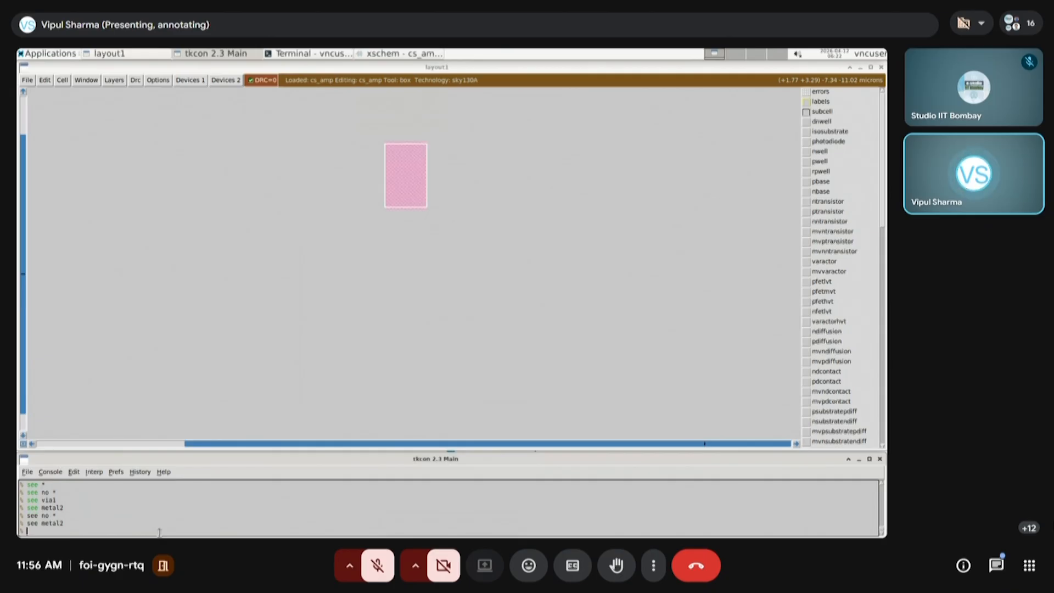
pyautogui.write('see via1')
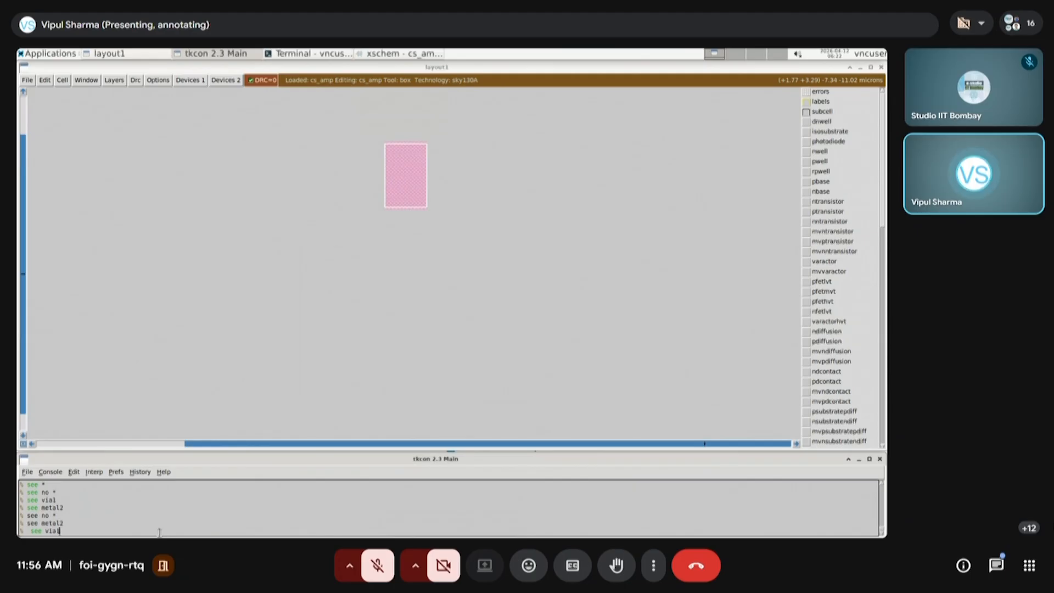
pyautogui.press('Return')
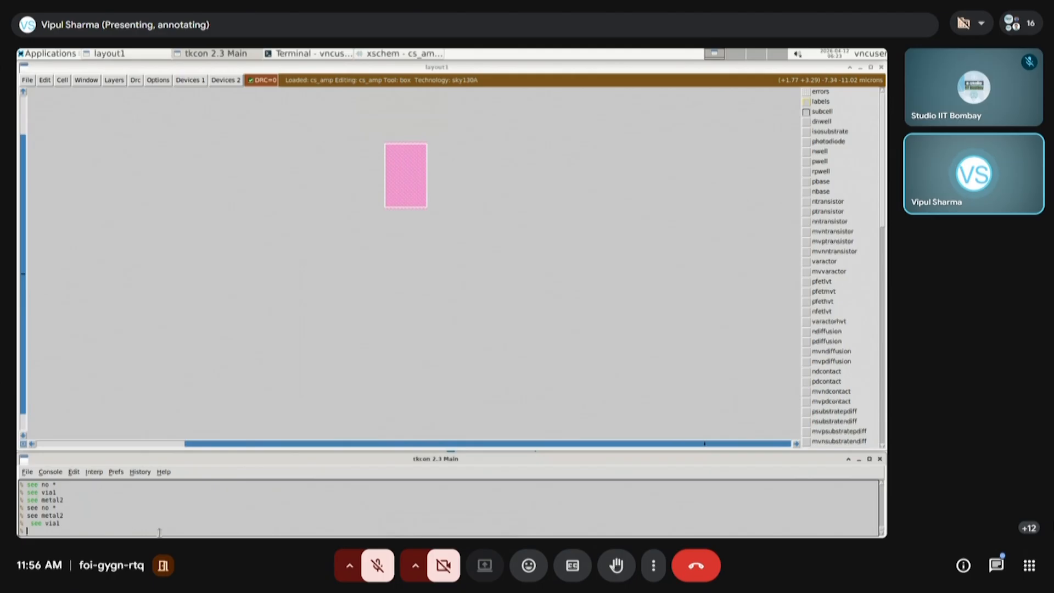
# Restore the display of every layer with "see *"
pyautogui.write('see')
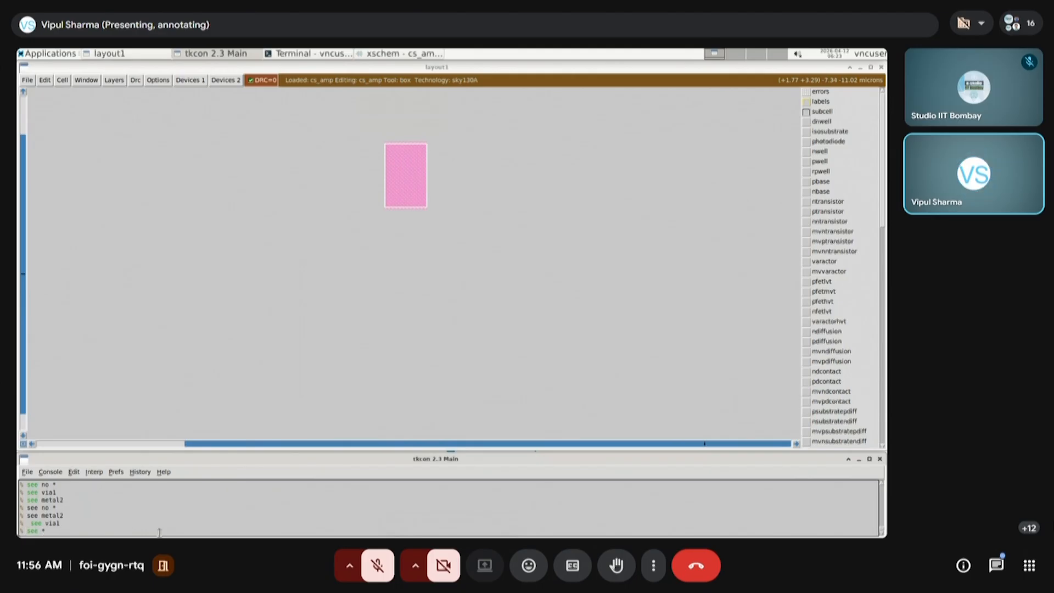
pyautogui.write(' *')
pyautogui.press('Return')
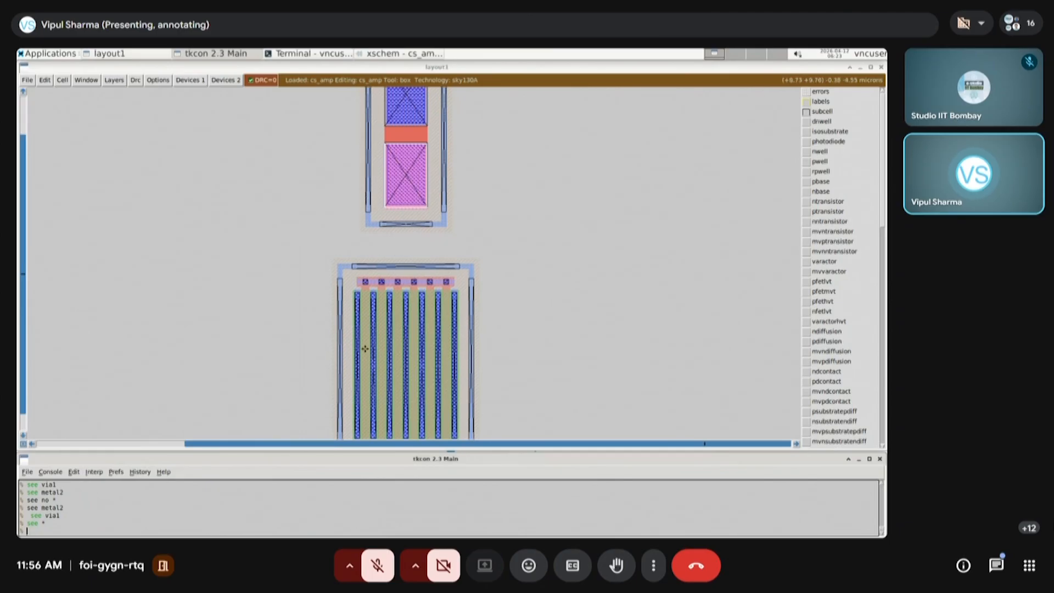
# Add a tall, narrow via1 over the upper part of the leftmost source/drain contact strip of the lower multi-finger transistor
pyautogui.click(321, 372)
pyautogui.rightClick(517, 247)
pyautogui.press('z')
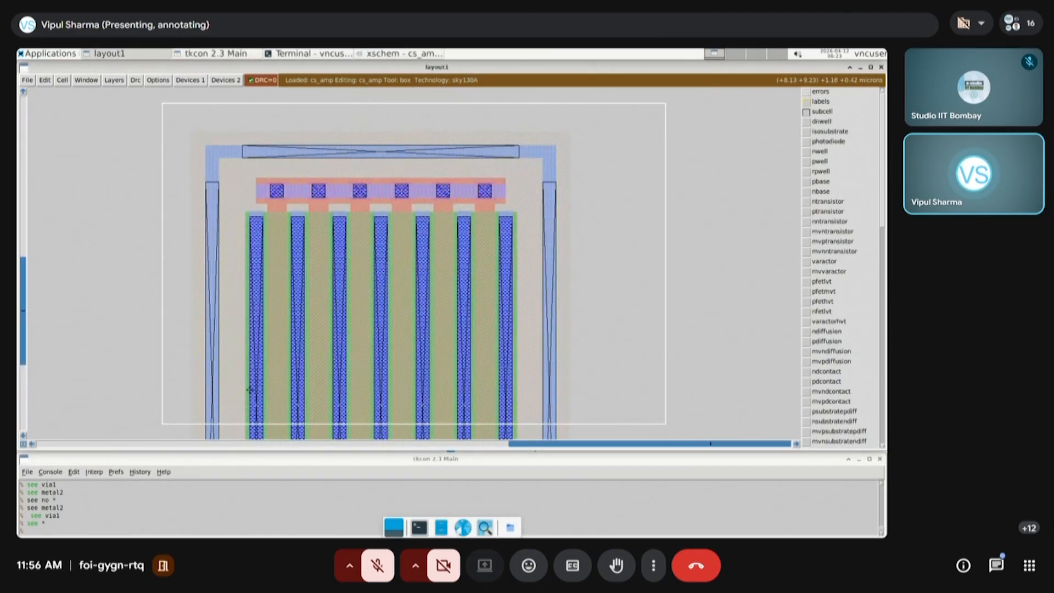
pyautogui.click(244, 379)
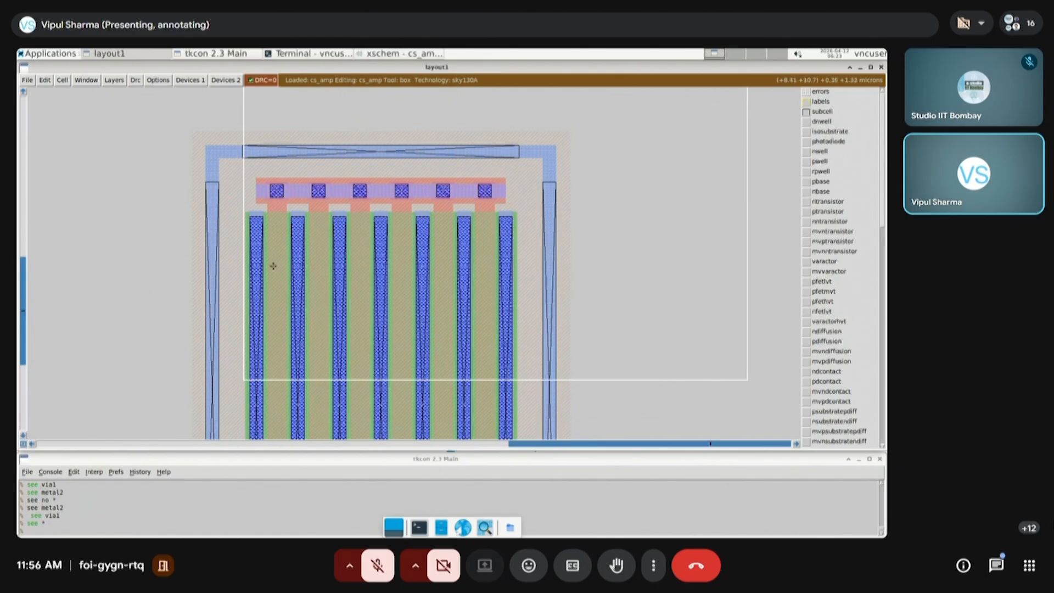
pyautogui.rightClick(267, 233)
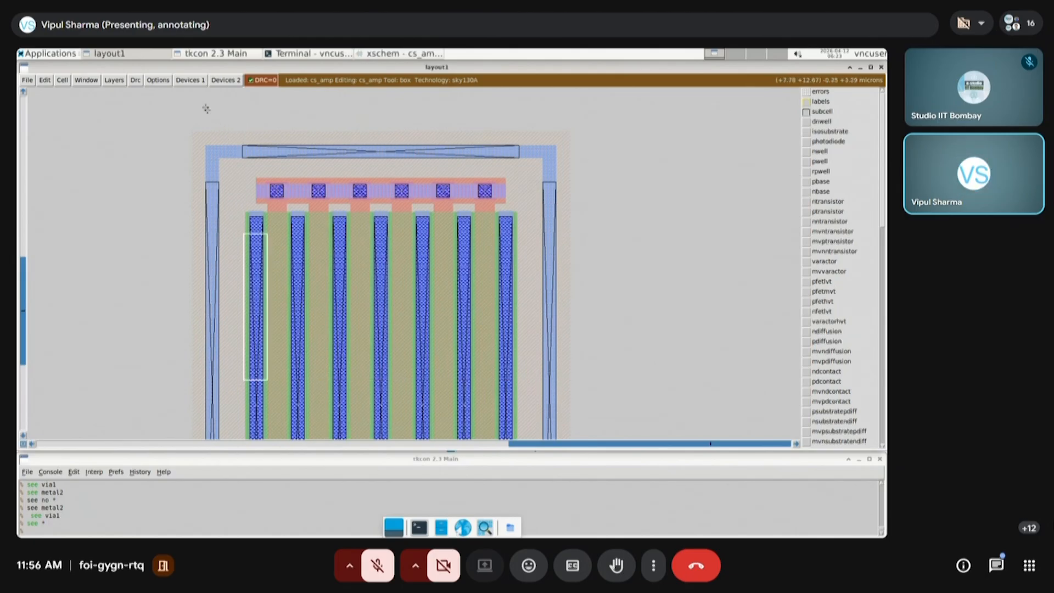
pyautogui.click(190, 80)
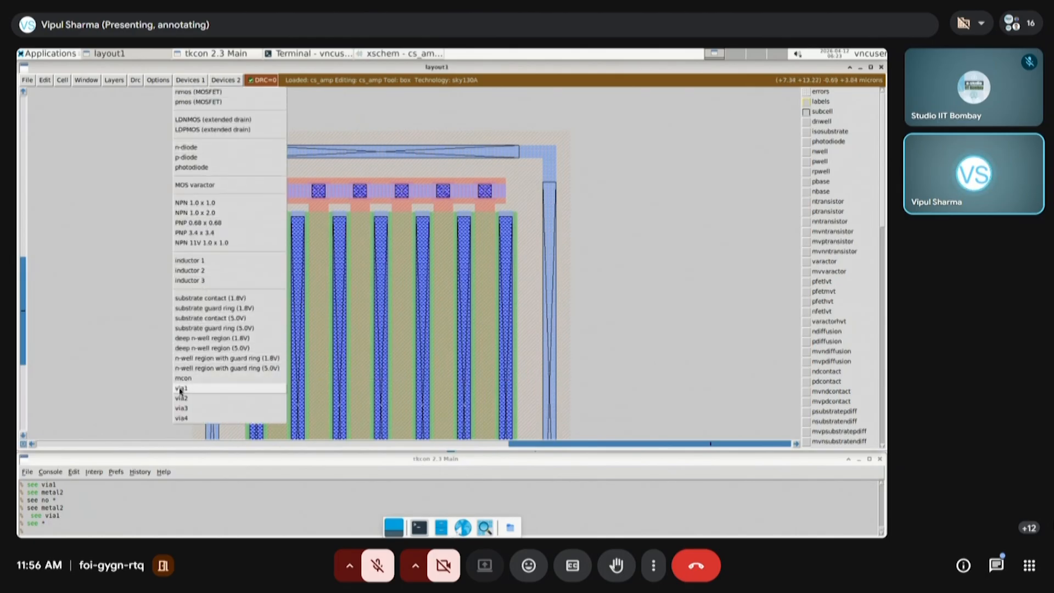
pyautogui.click(181, 388)
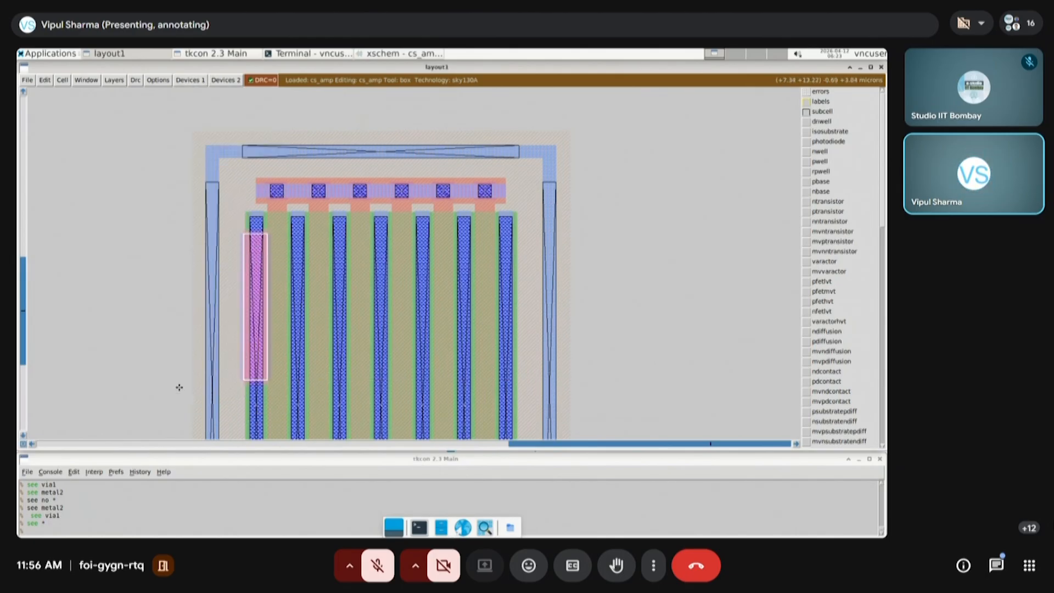
# Add same-size via1 contacts over the third, fifth and seventh source/drain strips of the lower transistor, aligned with the first one
pyautogui.click(329, 379)
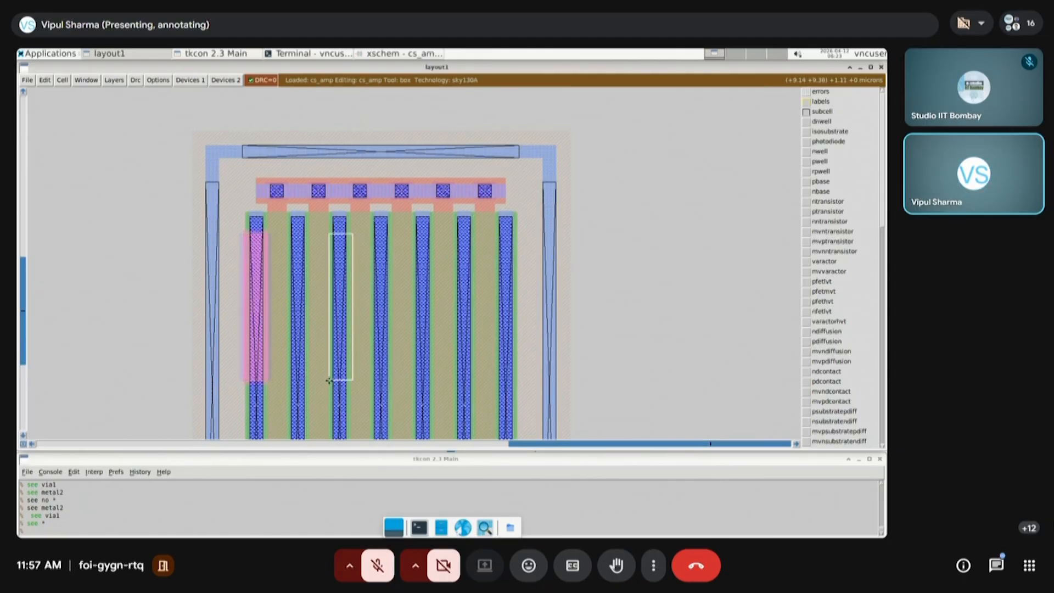
pyautogui.click(189, 80)
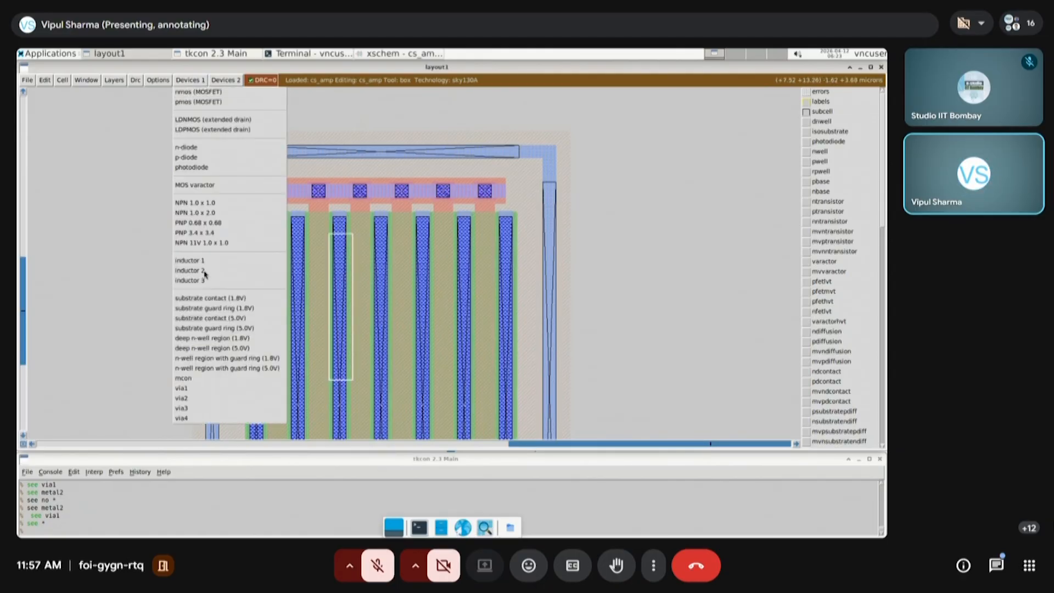
pyautogui.click(193, 387)
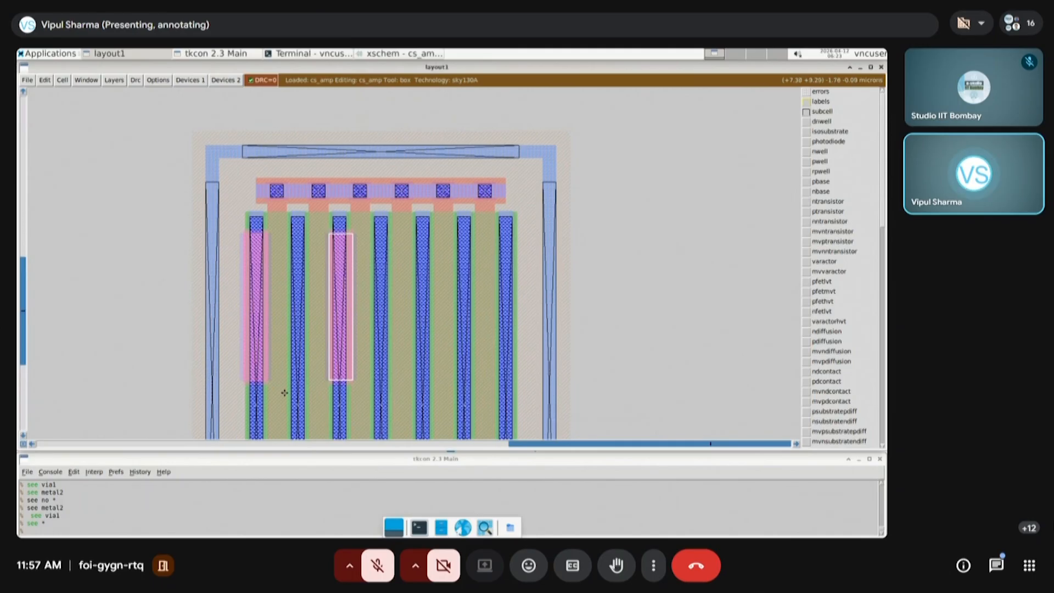
pyautogui.click(411, 381)
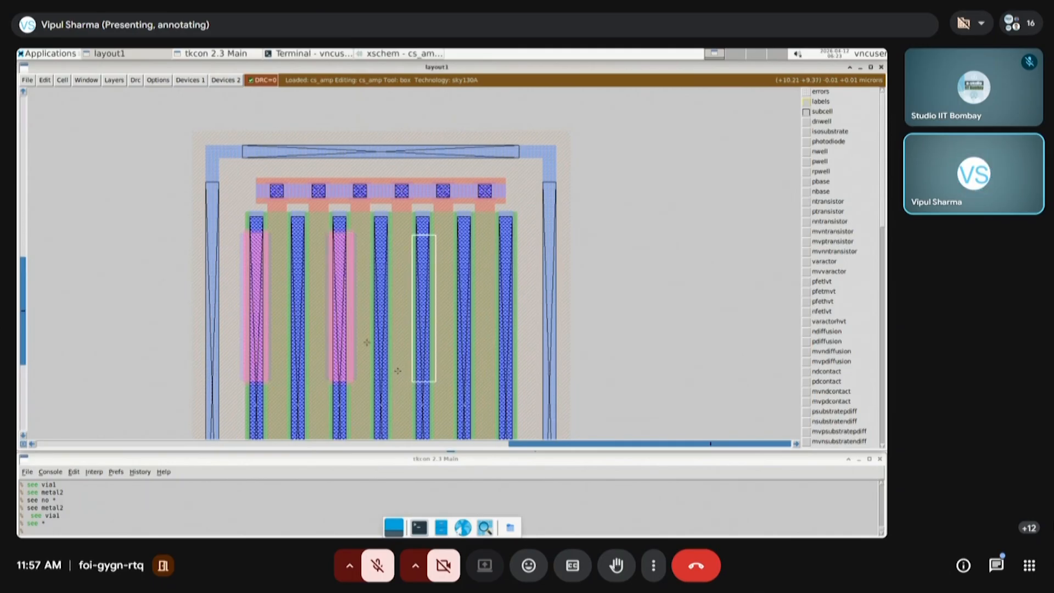
pyautogui.click(189, 79)
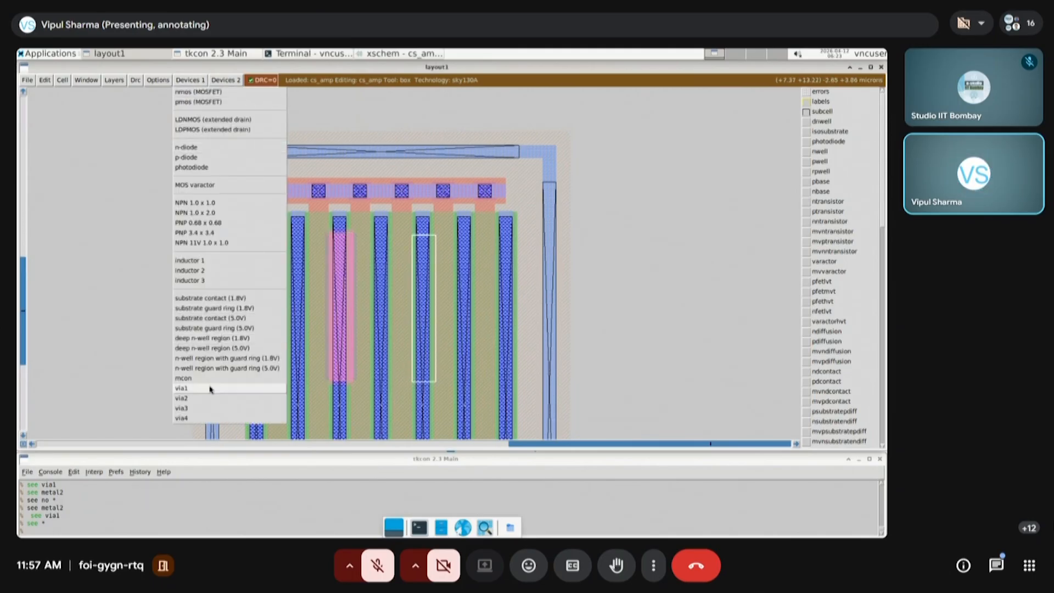
pyautogui.click(210, 388)
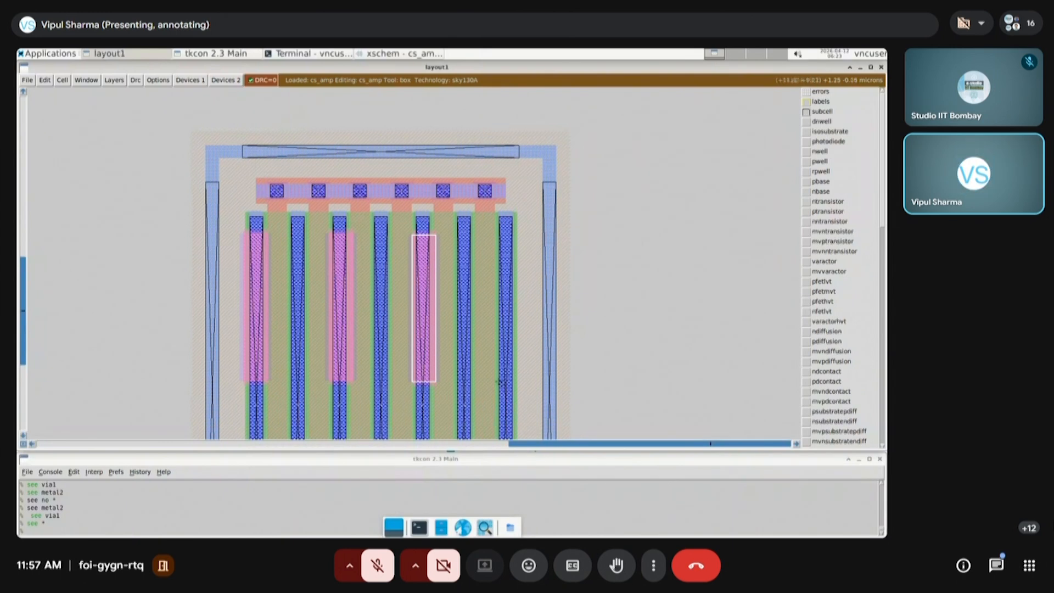
pyautogui.click(496, 379)
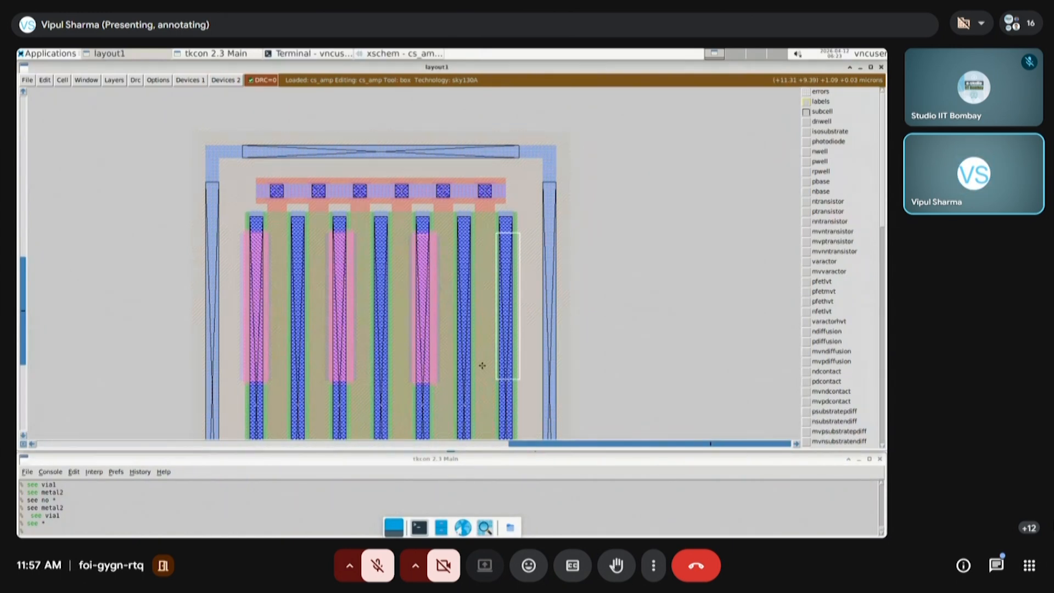
pyautogui.click(190, 81)
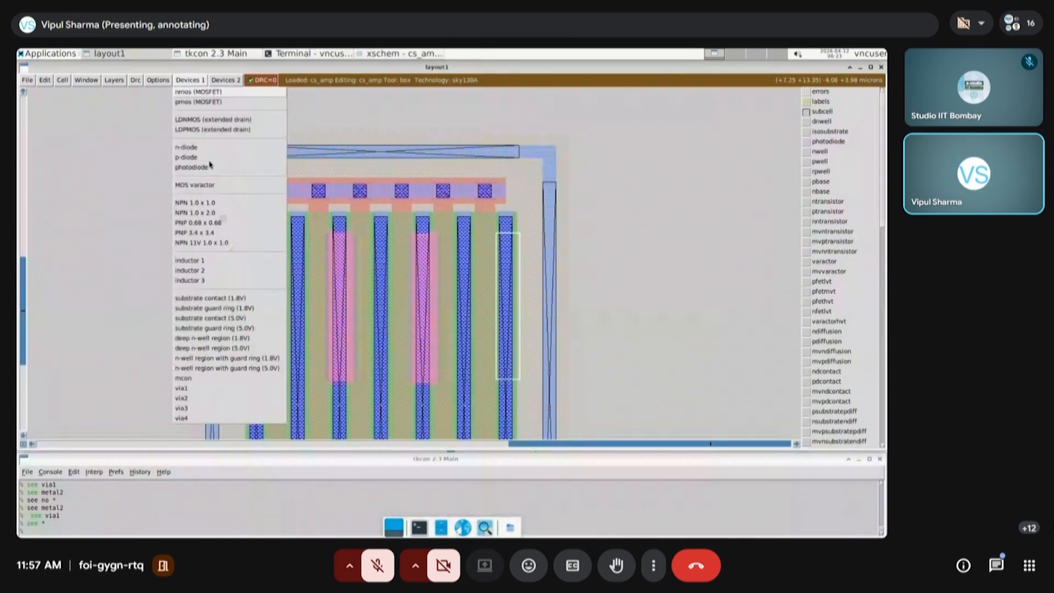
pyautogui.click(193, 389)
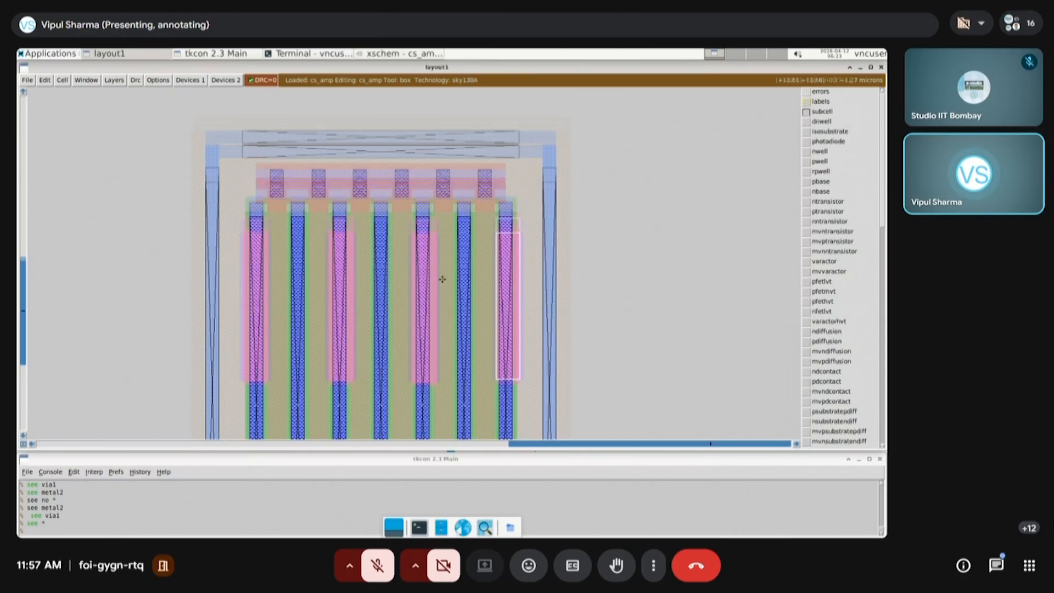
# Inspect the vias on both devices by hiding all layers with "see no *" and showing only via1 with "see via1"
pyautogui.scroll(-1, 443, 279)
pyautogui.hotkey('shift', 'z')
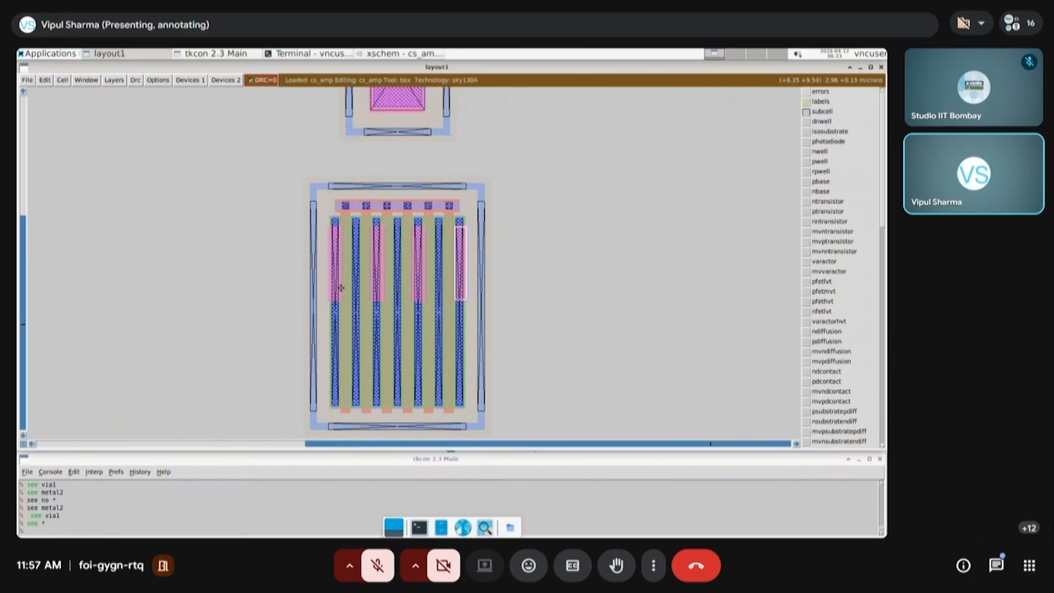
pyautogui.scroll(2, 414, 334)
pyautogui.hotkey('shift', 'z')
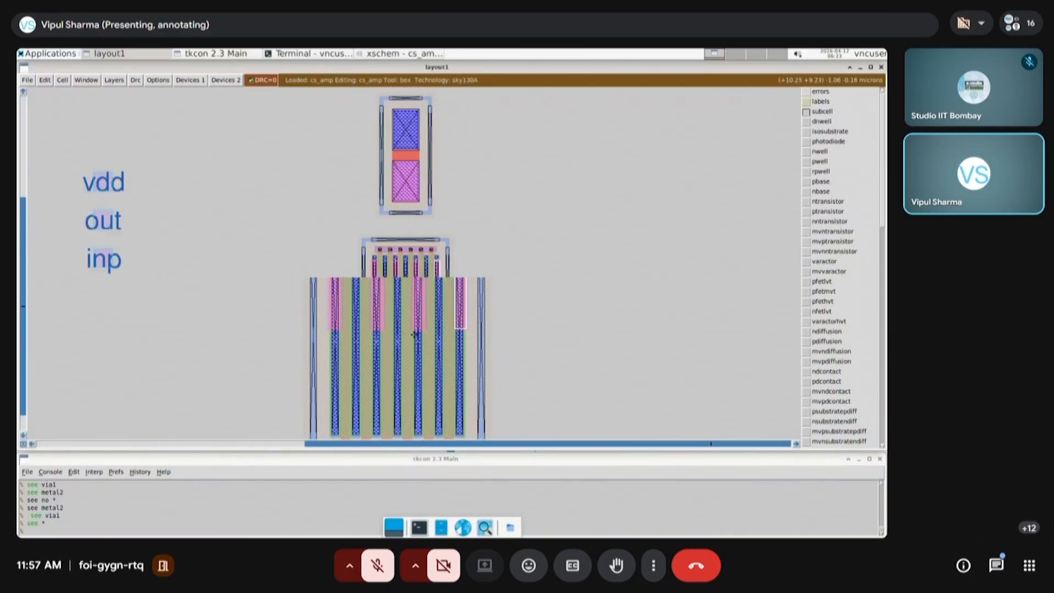
pyautogui.click(337, 333)
pyautogui.rightClick(512, 134)
pyautogui.press('z')
pyautogui.click(196, 532)
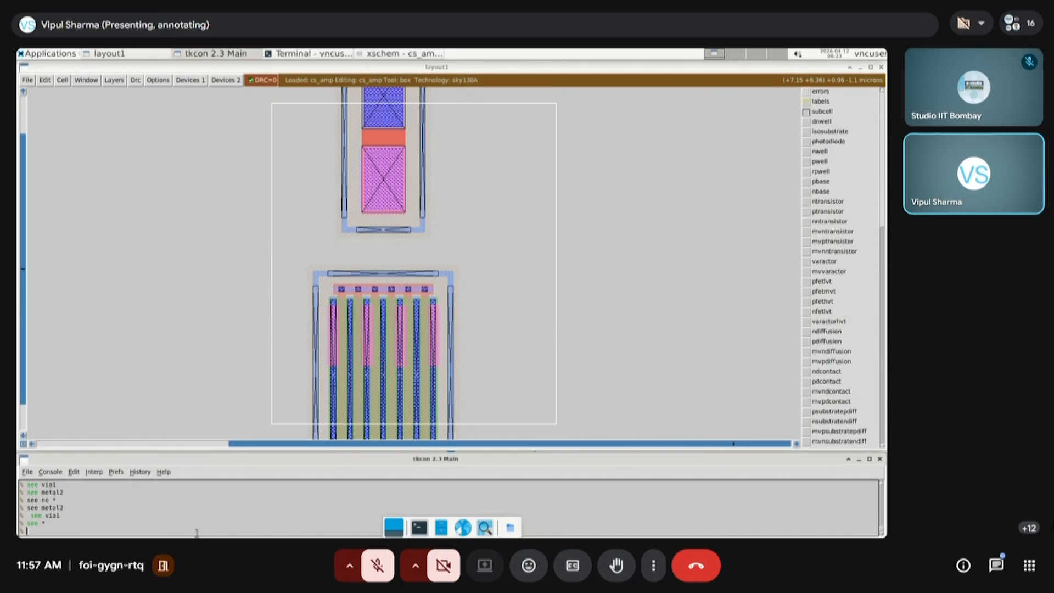
pyautogui.write('see no *')
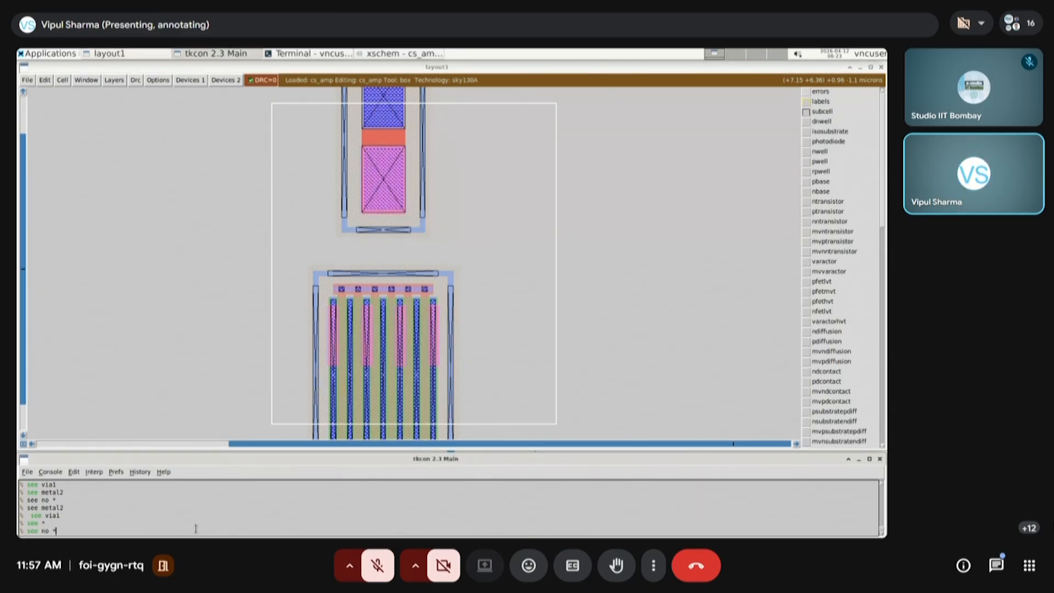
pyautogui.press('Return')
pyautogui.write('see ')
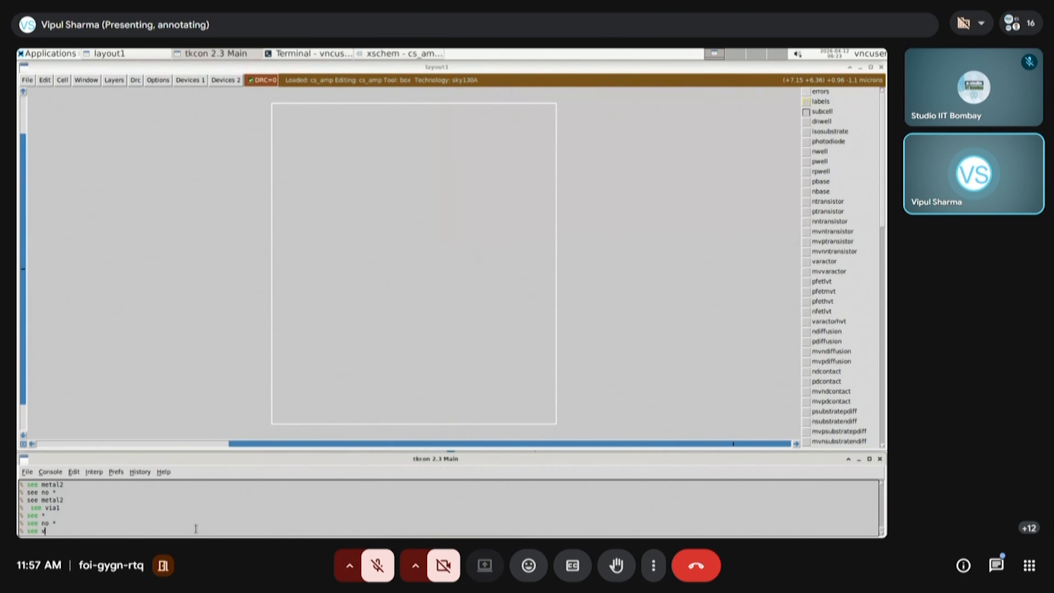
pyautogui.write('via1')
pyautogui.press('Return')
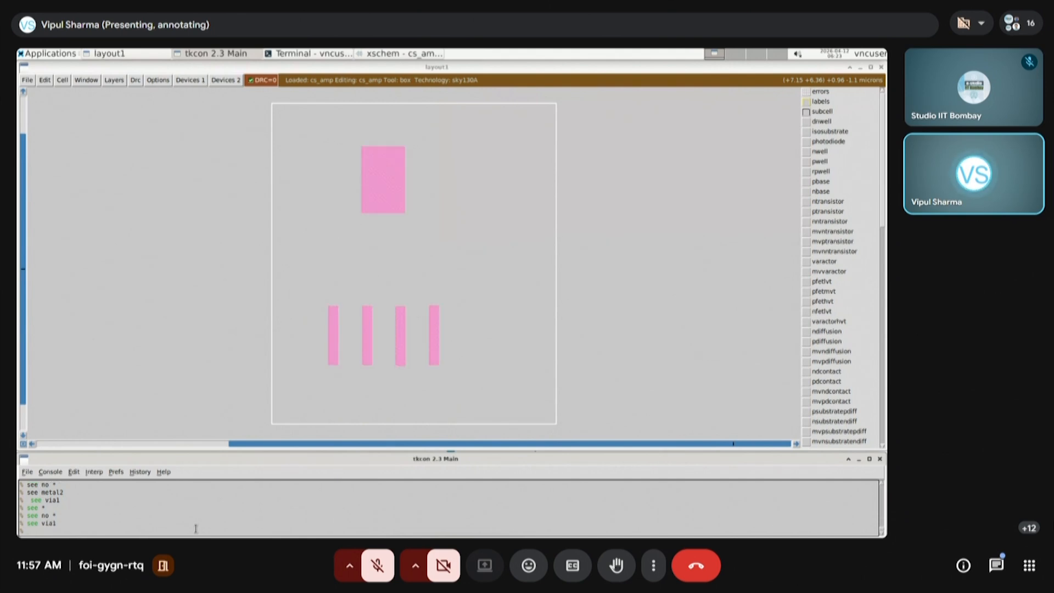
# Inspect metal2 alongside via1 and on its own using "see metal2" and "see no *", and restore every layer with "see *"
pyautogui.write('see metal2')
pyautogui.press('Return')
pyautogui.write('se')
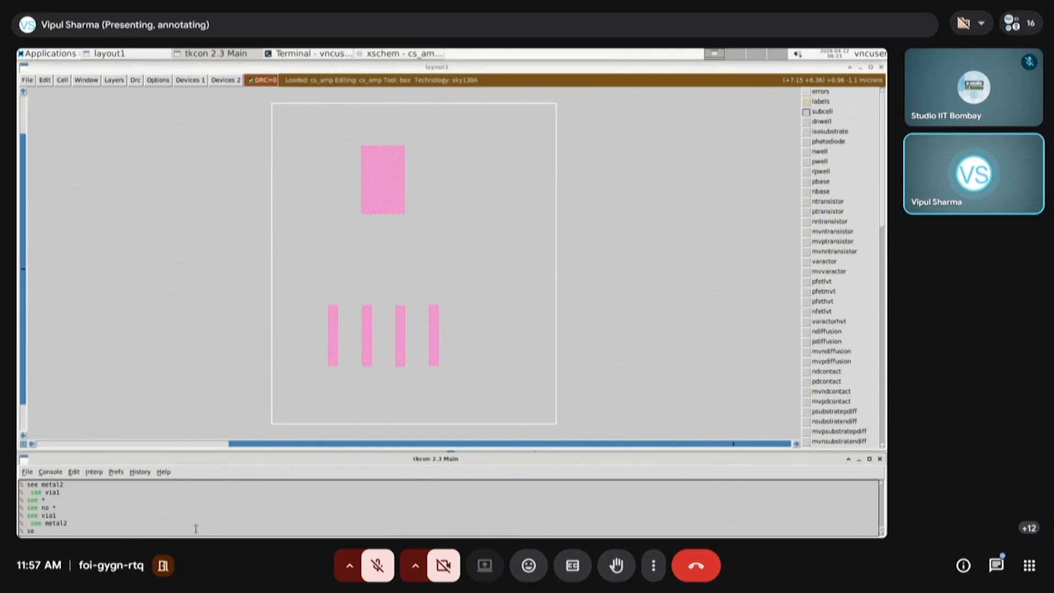
pyautogui.write('e no *')
pyautogui.press('Return')
pyautogui.press('Up')
pyautogui.press('Return')
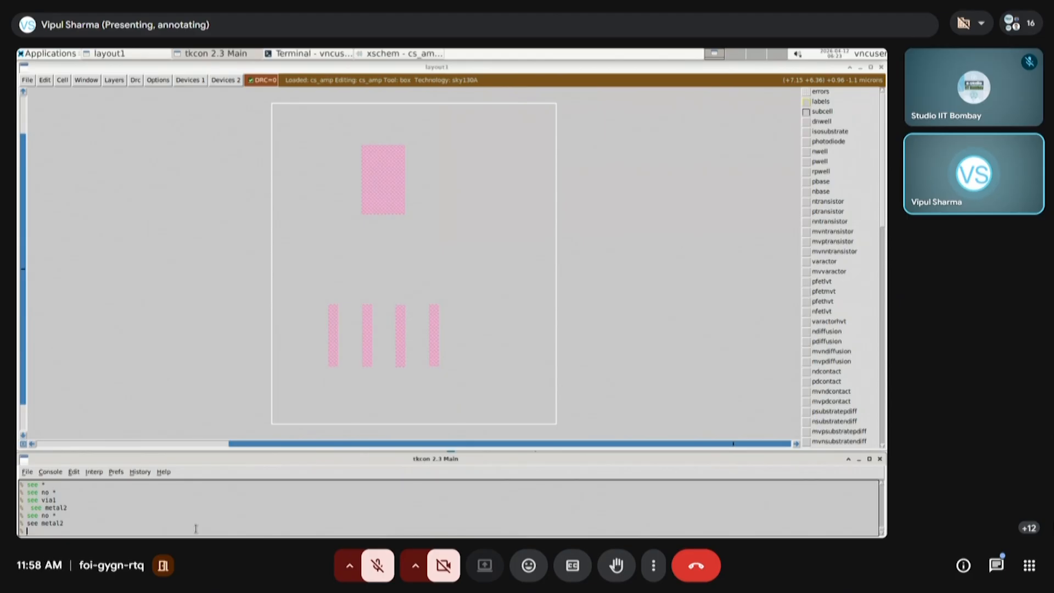
pyautogui.write('see *')
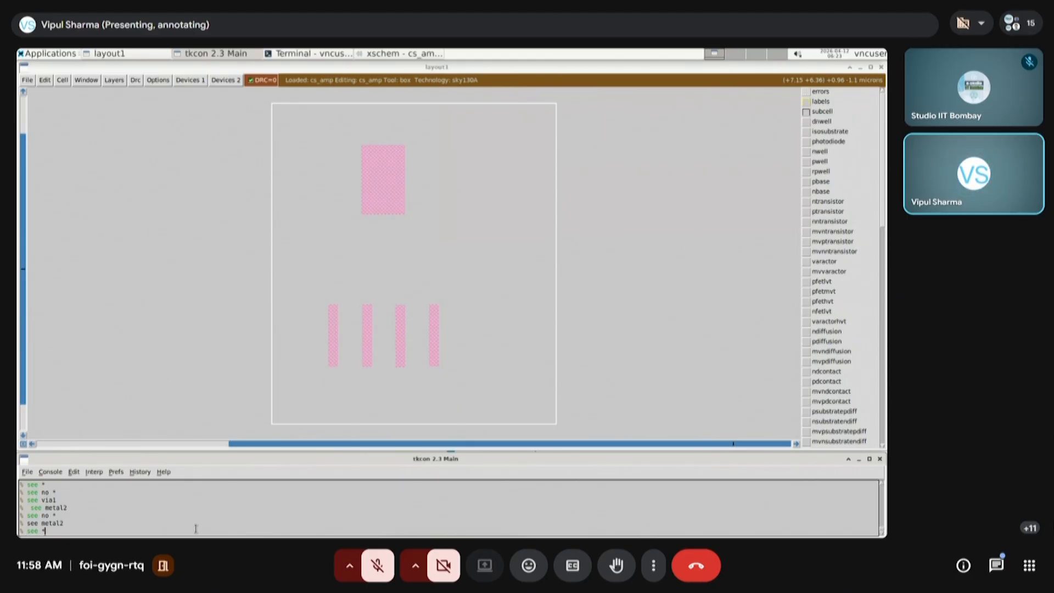
pyautogui.press('Return')
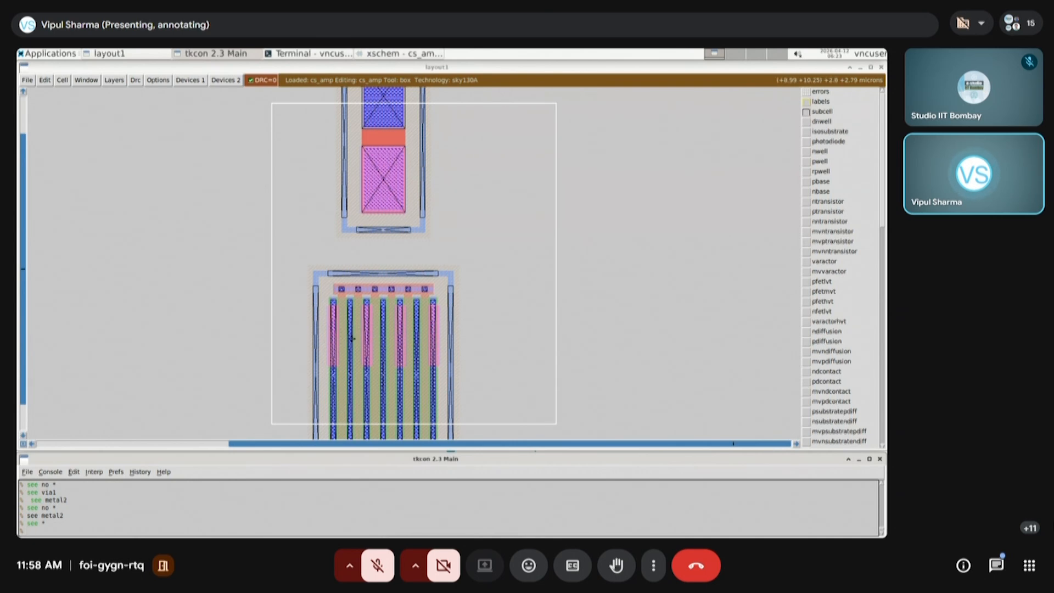
# Set the box, about 3.6 by 1.1 microns, across all four via1 strips of the lower transistor and find the metal layers in the layer list
pyautogui.click(615, 354)
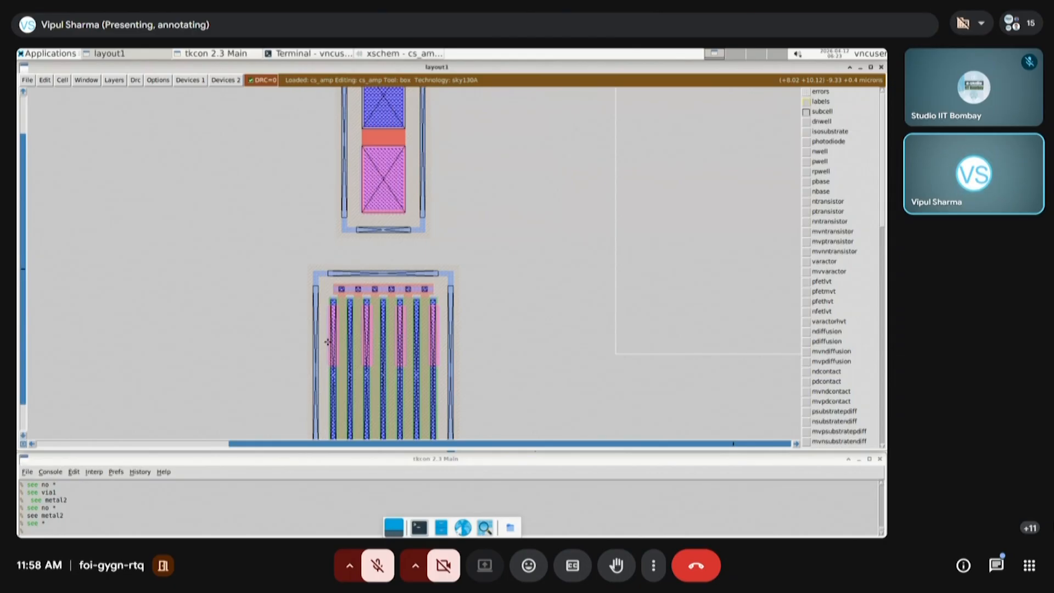
pyautogui.click(328, 342)
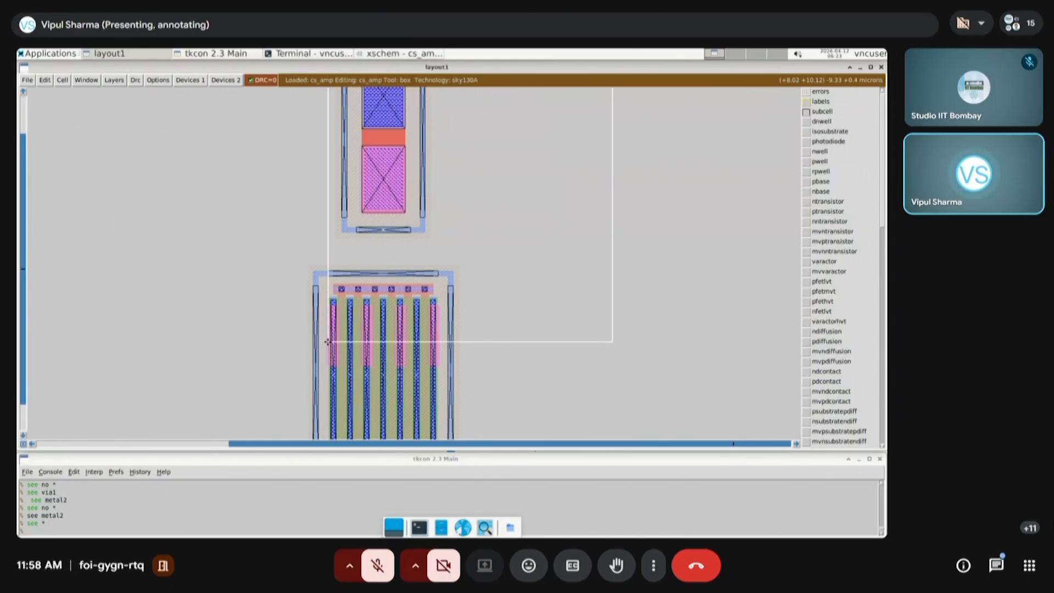
pyautogui.rightClick(437, 308)
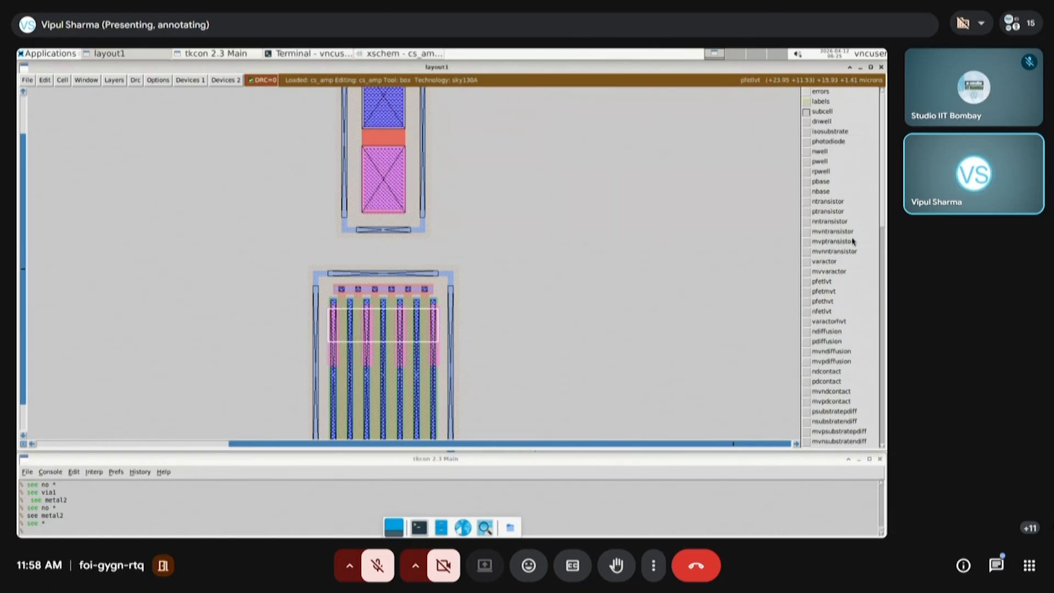
pyautogui.scroll(-5, 853, 241)
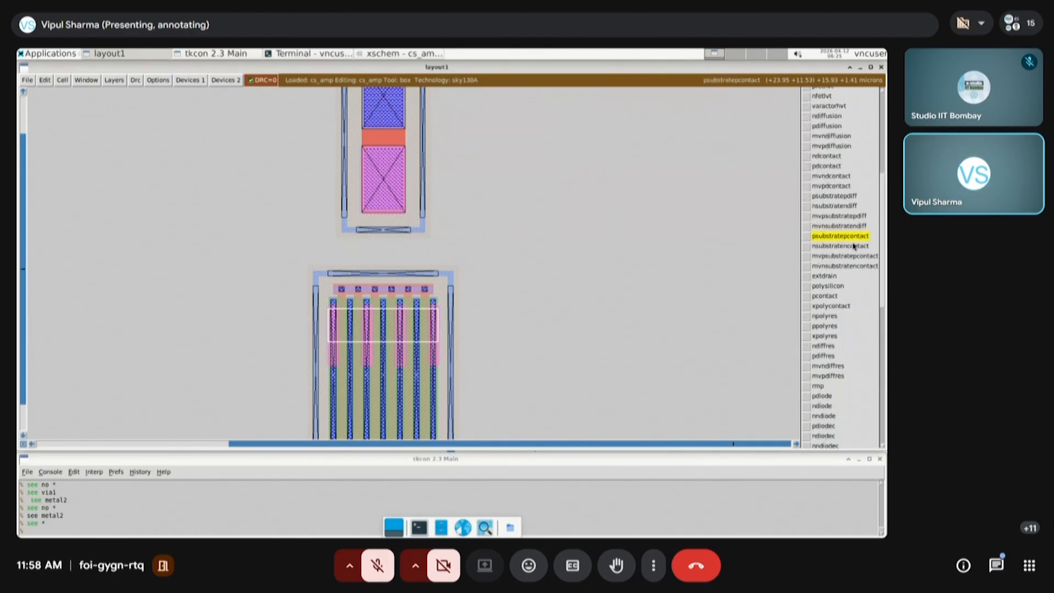
pyautogui.scroll(-3, 850, 266)
pyautogui.scroll(-5, 851, 269)
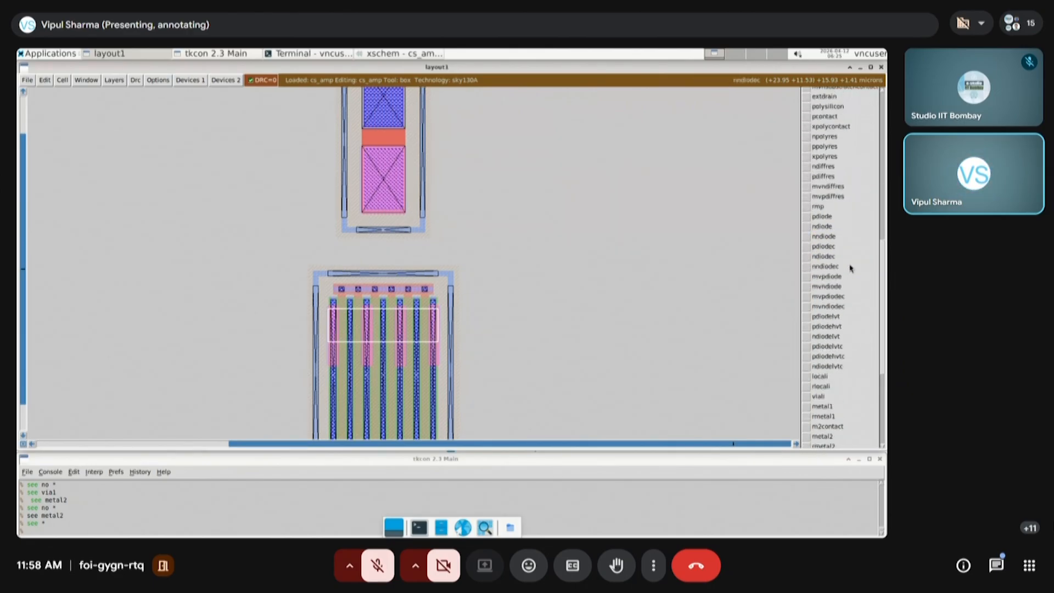
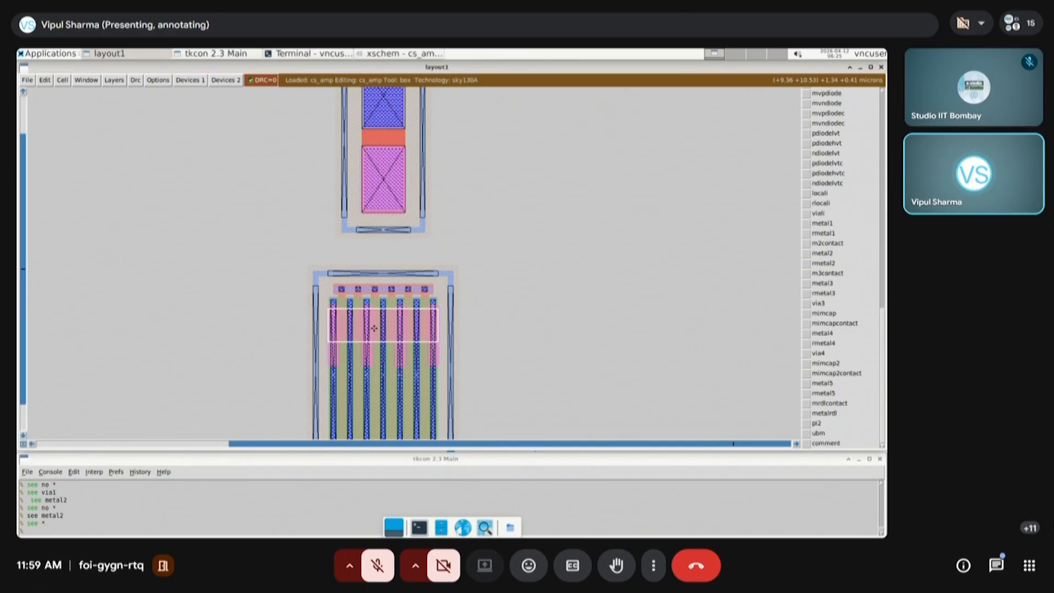
# Inspect the metal2 strap across the lower transistor's vias on its own using "see no *" and "see metal2"
pyautogui.click(287, 396)
pyautogui.rightClick(490, 294)
pyautogui.press('z')
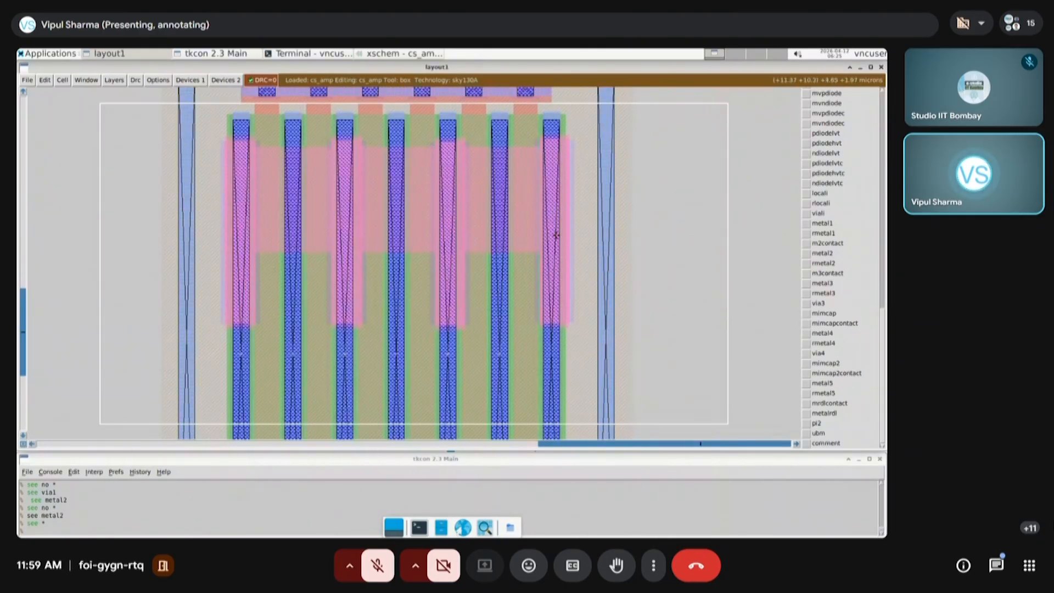
pyautogui.hotkey('shift', 'z')
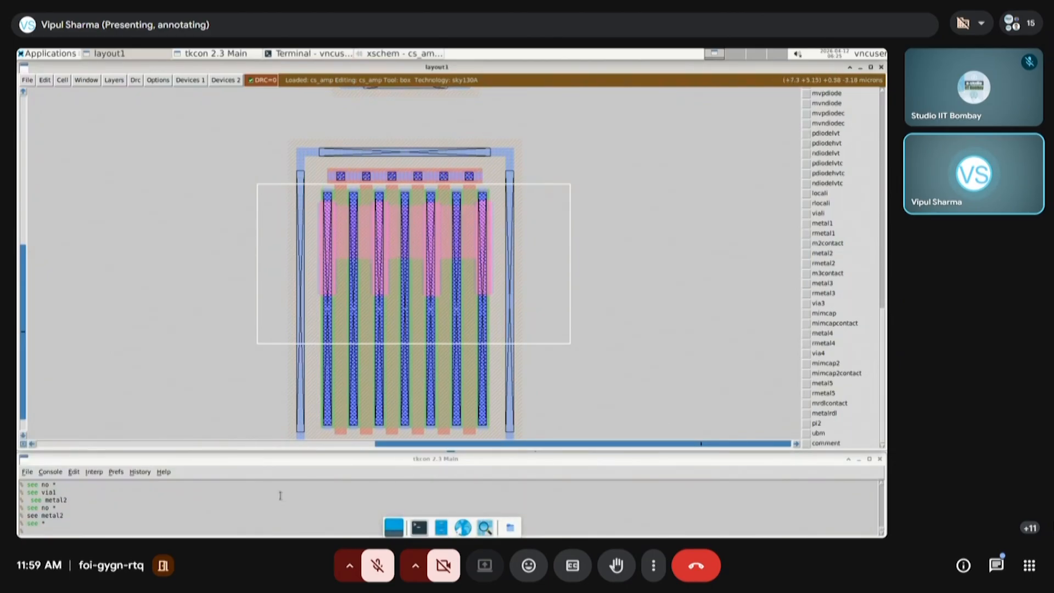
pyautogui.click(266, 530)
pyautogui.write('see no *')
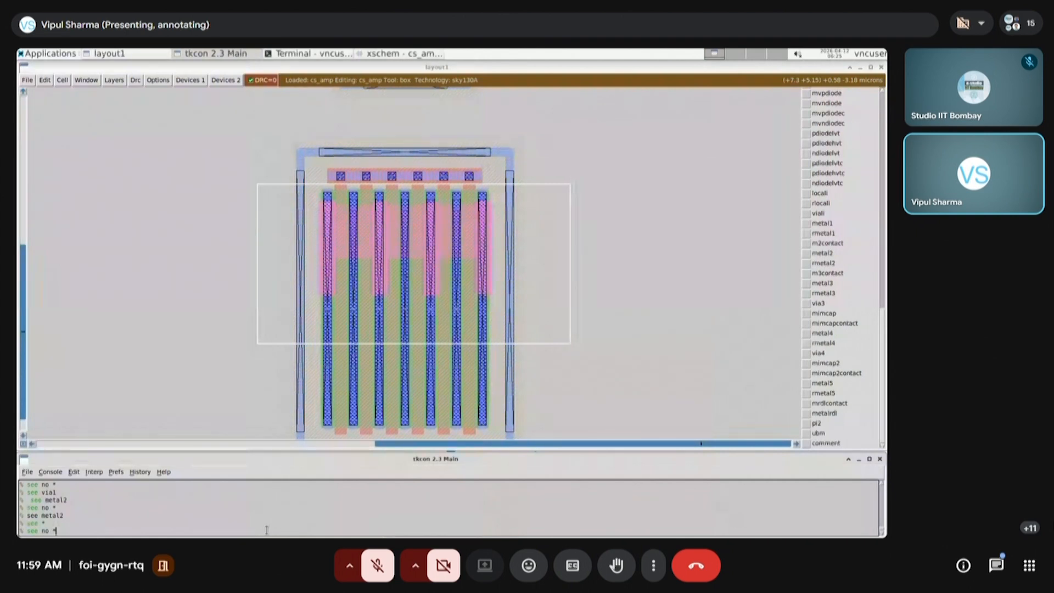
pyautogui.press('Return')
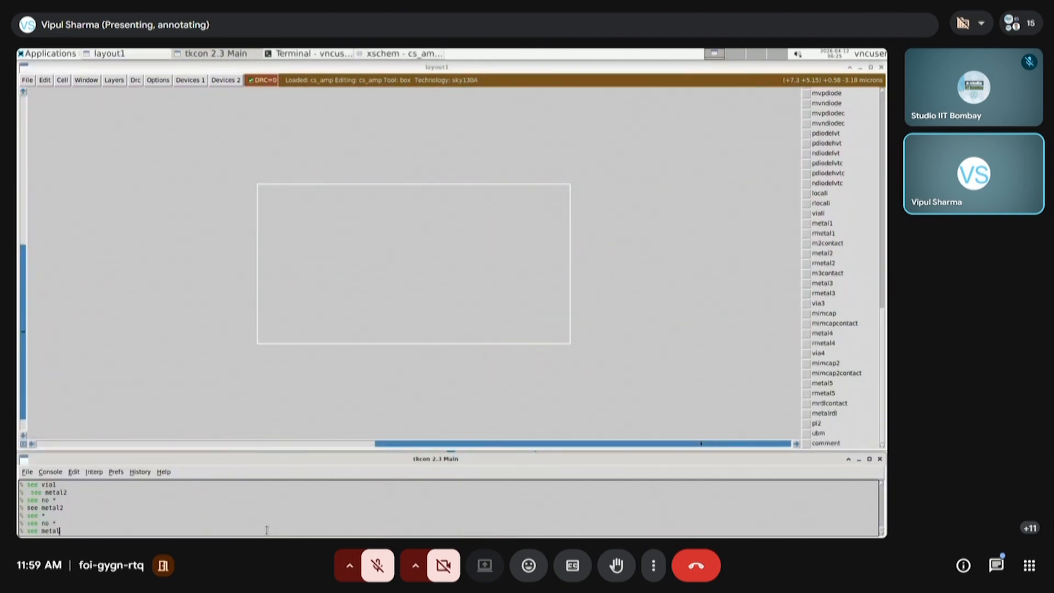
pyautogui.write('see metal2')
pyautogui.press('Return')
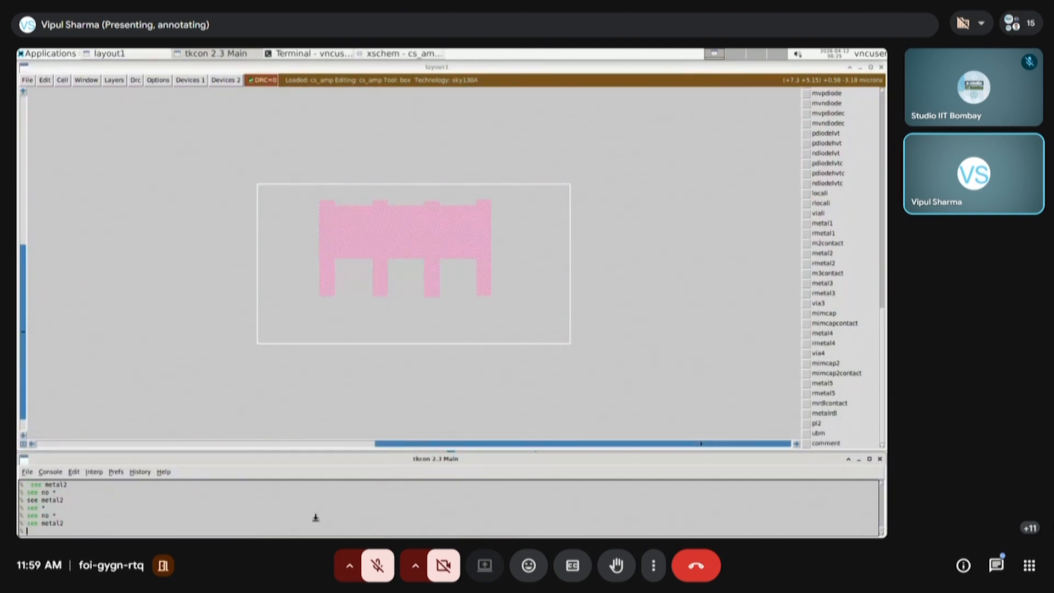
# Compare the metal2 shapes of the upper and lower devices, and restore every layer with "see *"
pyautogui.scroll(3, 394, 335)
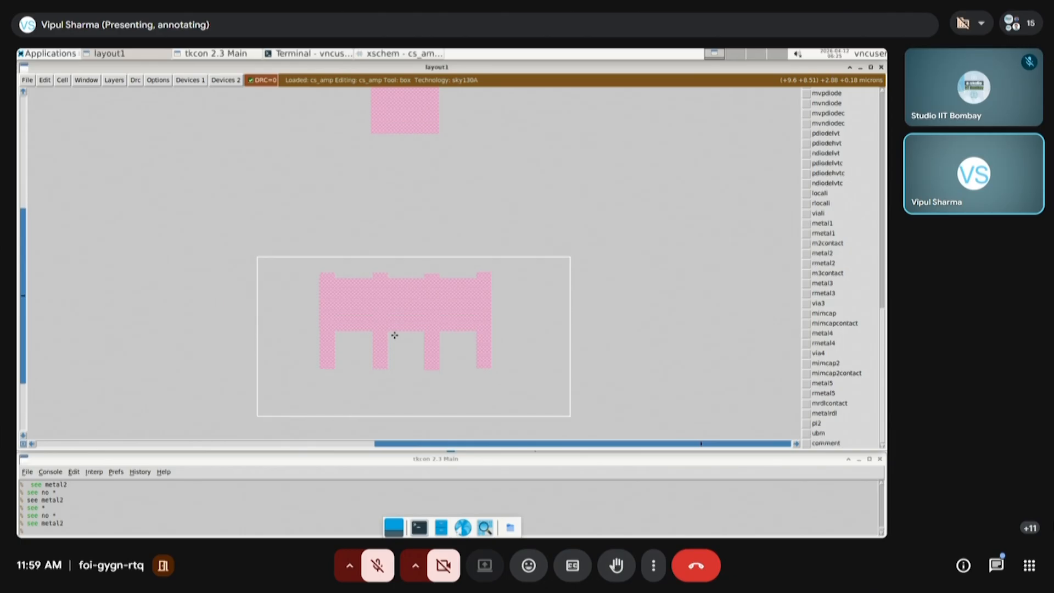
pyautogui.hotkey('shift', 'z')
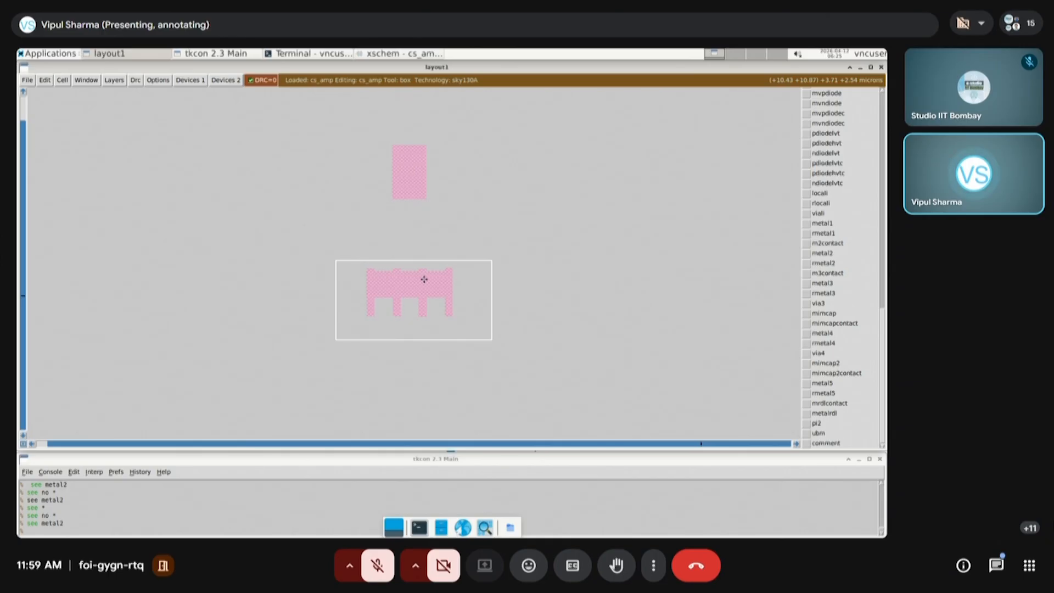
pyautogui.press('s')
pyautogui.press('e')
pyautogui.click(132, 529)
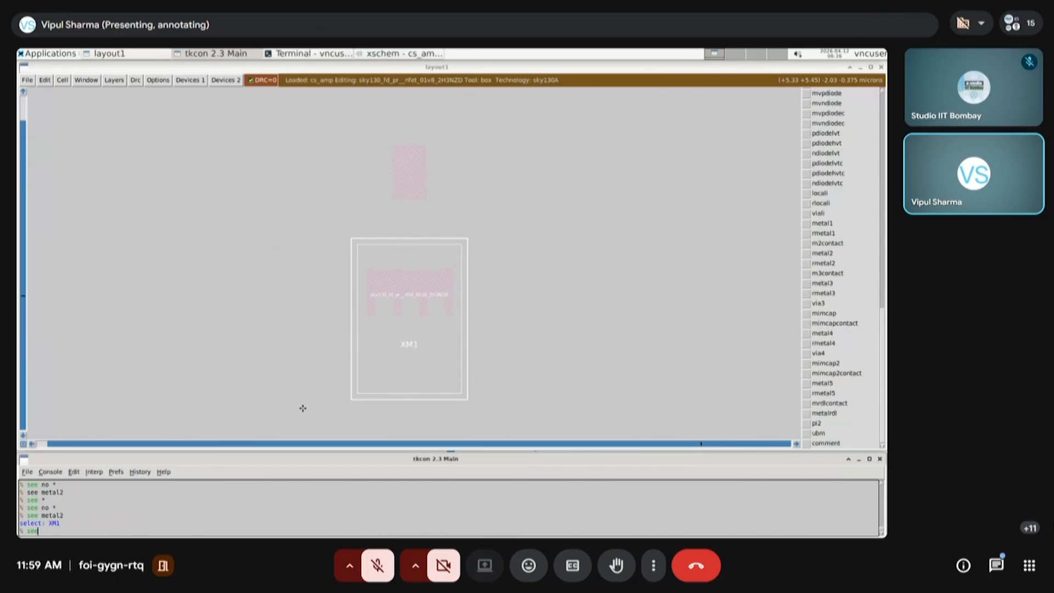
pyautogui.press('Return')
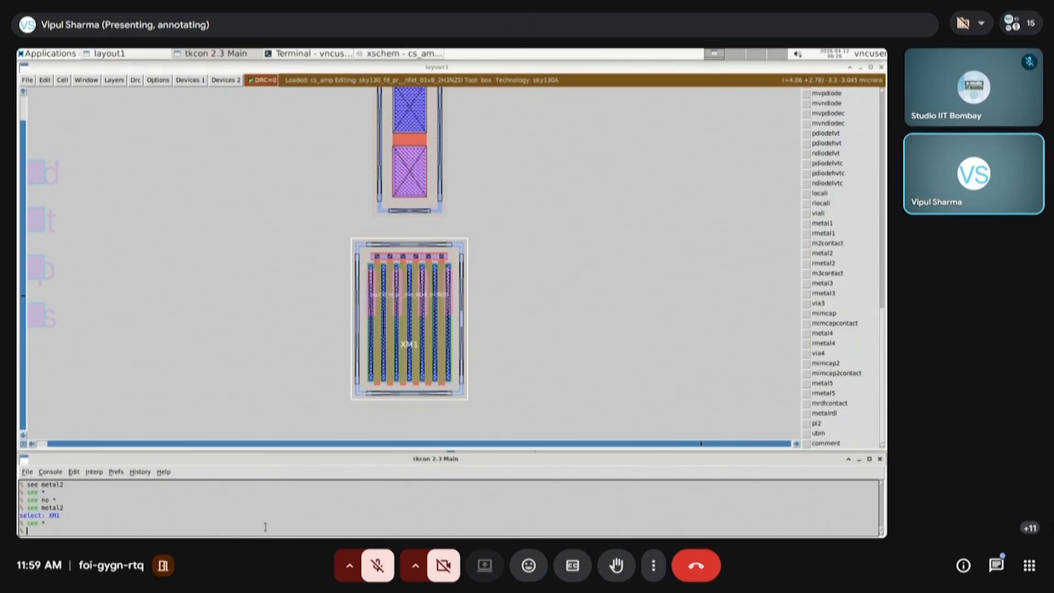
# Examine the metal2 gap between the resistor and transistor using "see no *" and "see metal2", and restore every layer with "see *"
pyautogui.write('see no *')
pyautogui.press('Return')
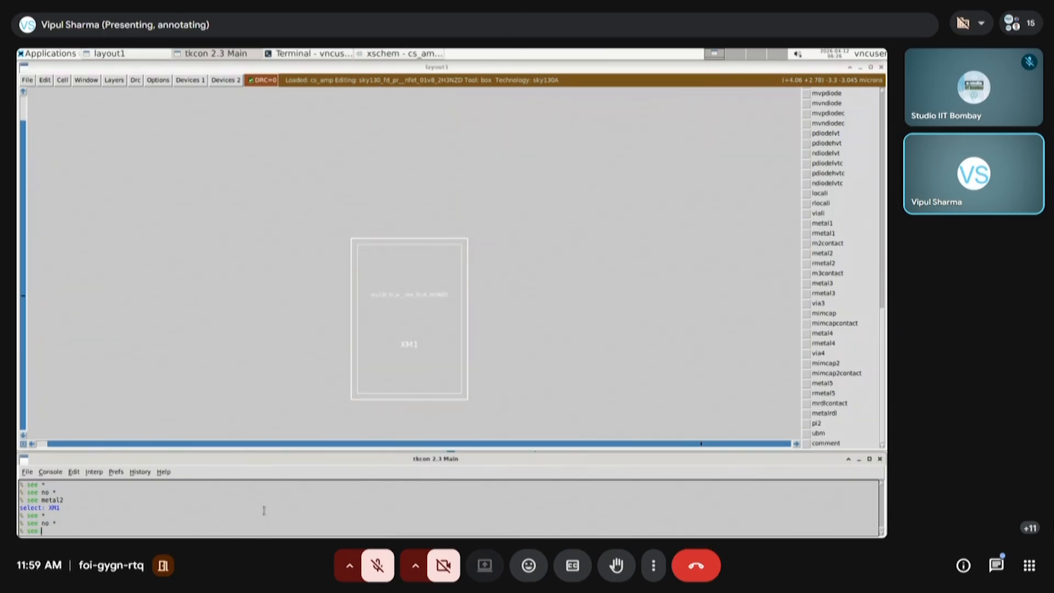
pyautogui.write('see metal2')
pyautogui.press('Return')
pyautogui.click(346, 339)
pyautogui.rightClick(478, 144)
pyautogui.press('z')
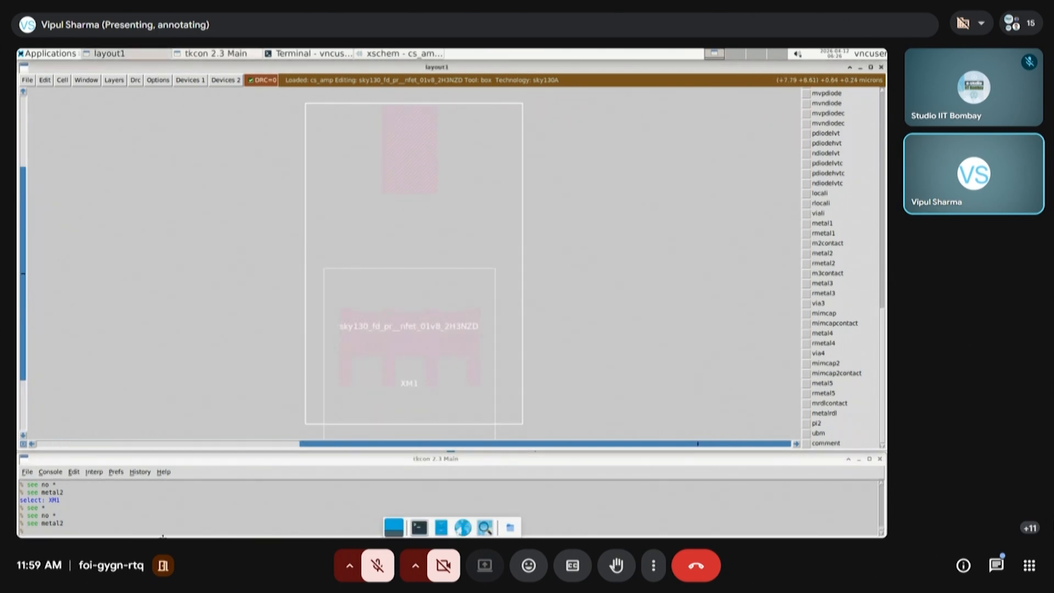
pyautogui.click(164, 525)
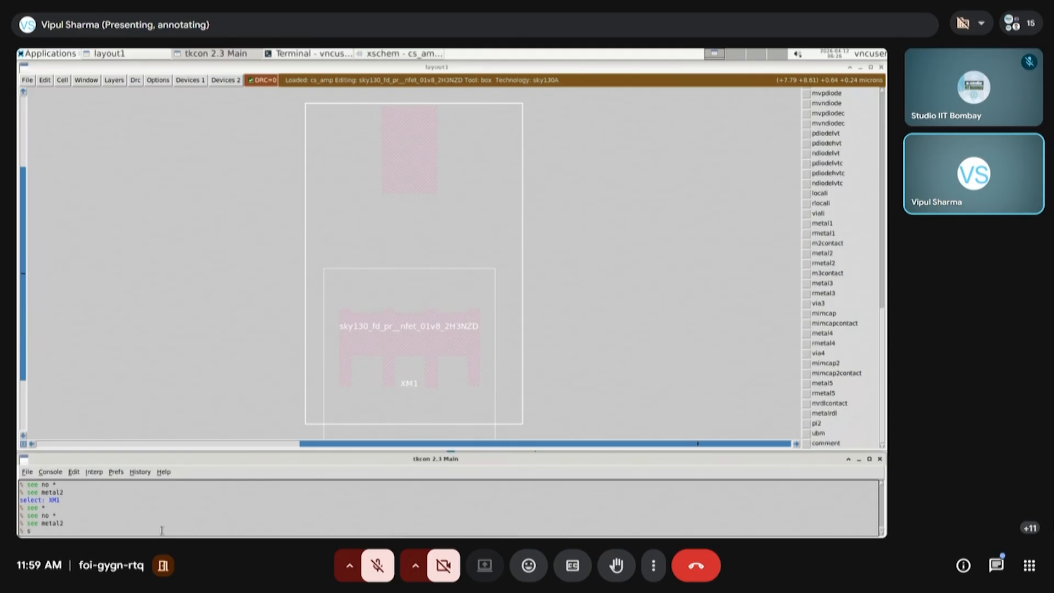
pyautogui.press('Return')
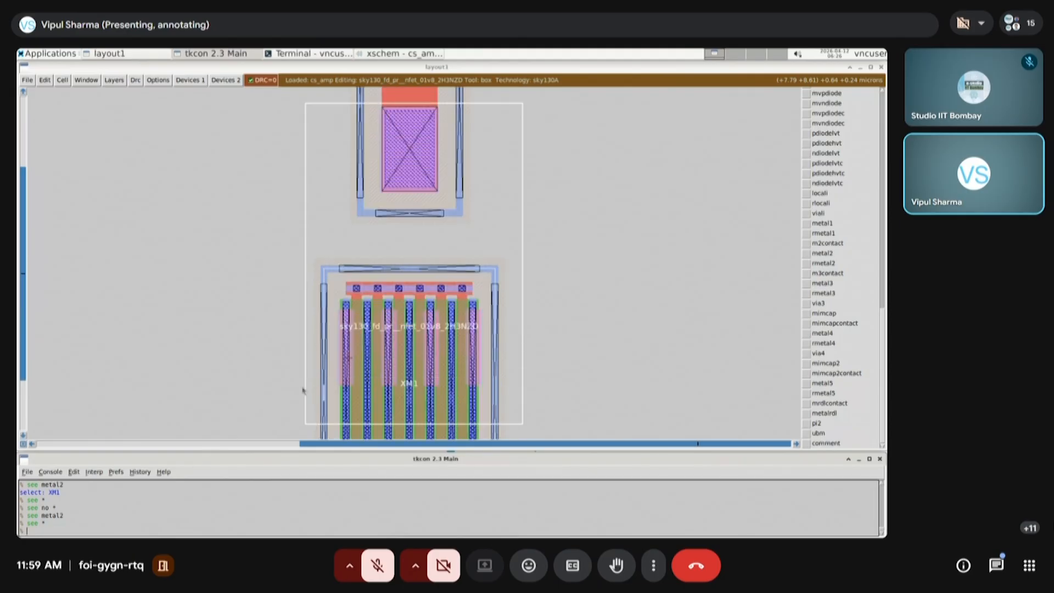
# Paint a vertical metal2 strap from the resistor's lower terminal down to the metal2 across the transistor's vias, as wide as the resistor terminal
pyautogui.click(380, 344)
pyautogui.rightClick(436, 110)
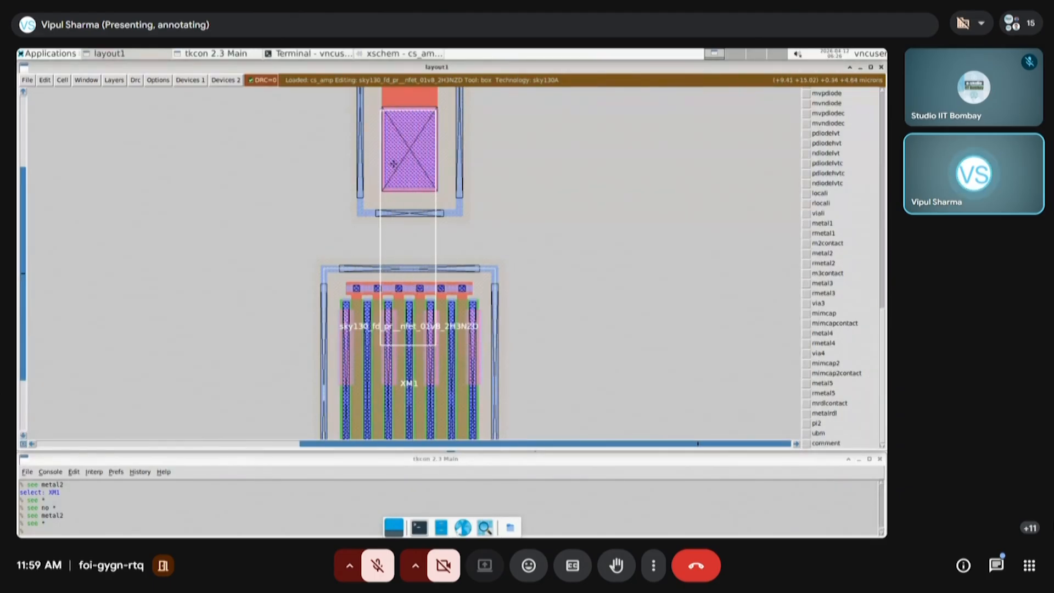
pyautogui.click(822, 254)
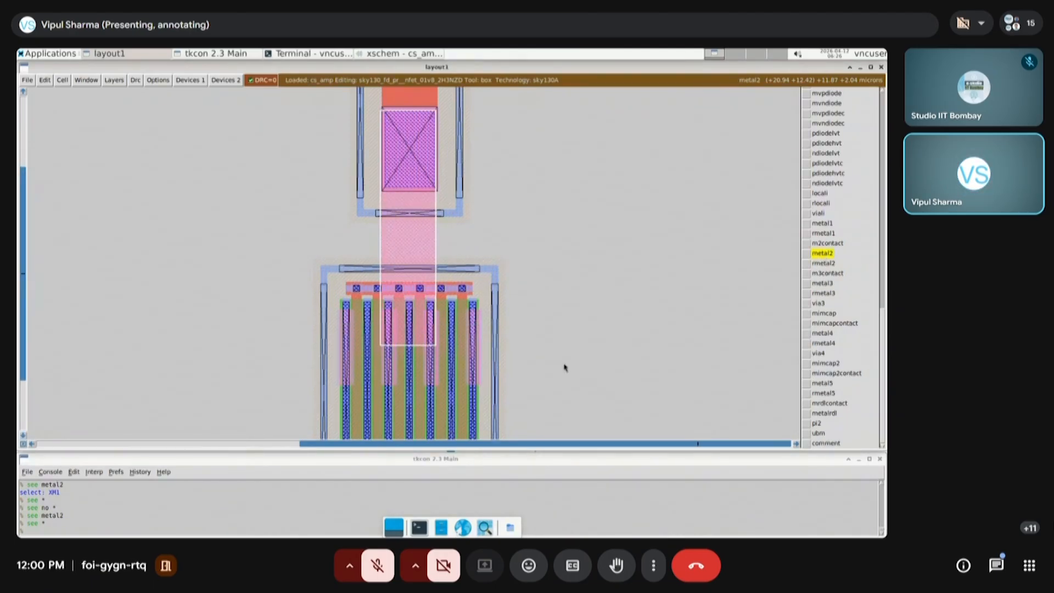
# Isolate metal2 with "see no *" and "see metal2" to check the strap joining the resistor and transistor
pyautogui.click(244, 529)
pyautogui.write('se no *')
pyautogui.press('Return')
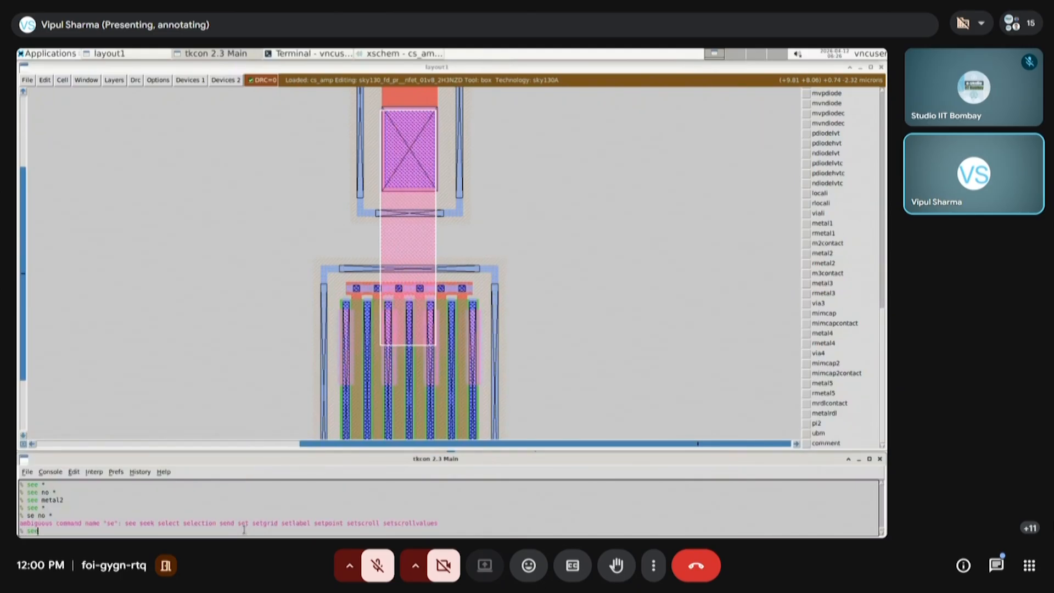
pyautogui.press('Return')
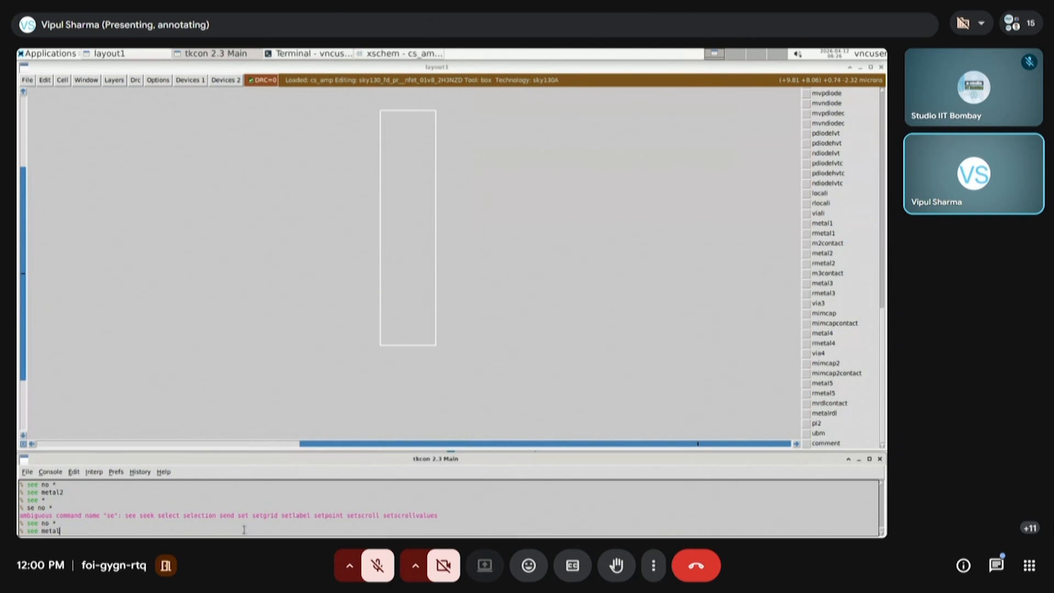
pyautogui.press('Return')
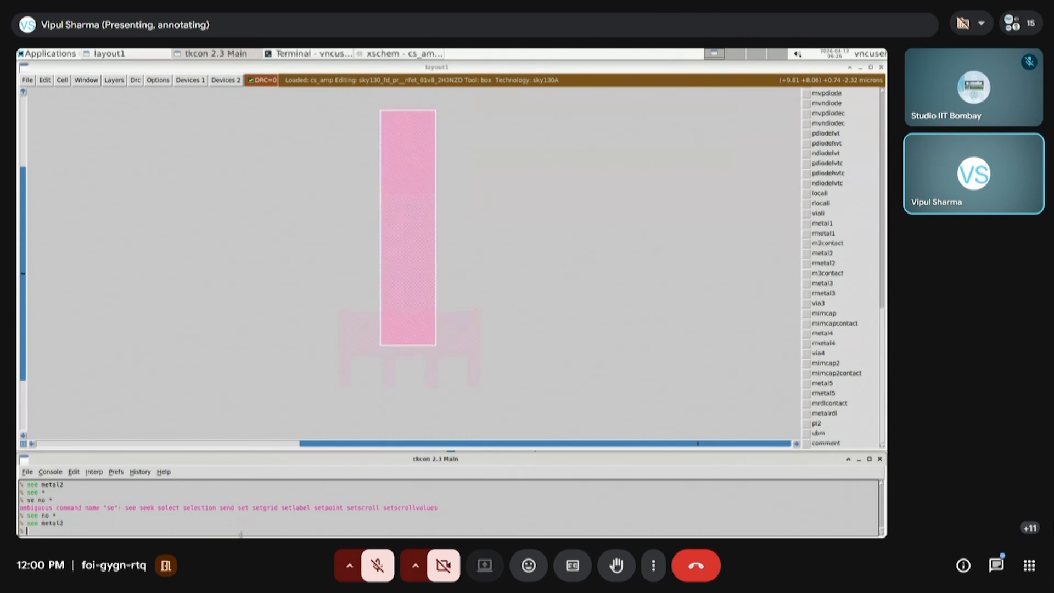
# Examine the overlap between the new vertical strap and the transistor's metal2, select the strap, and restore every layer with "see *"
pyautogui.click(307, 404)
pyautogui.rightClick(532, 237)
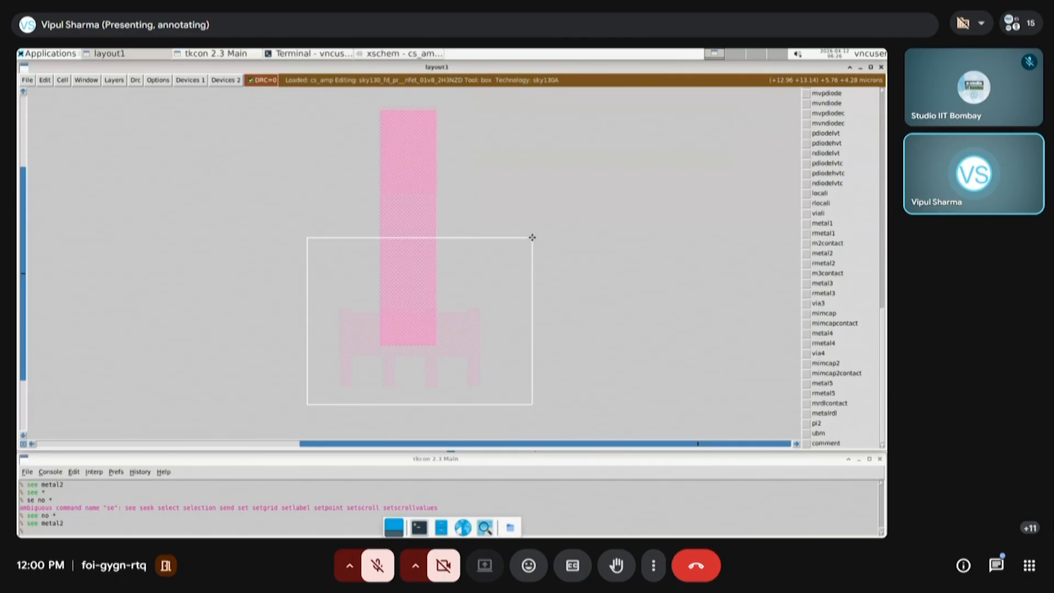
pyautogui.press('z')
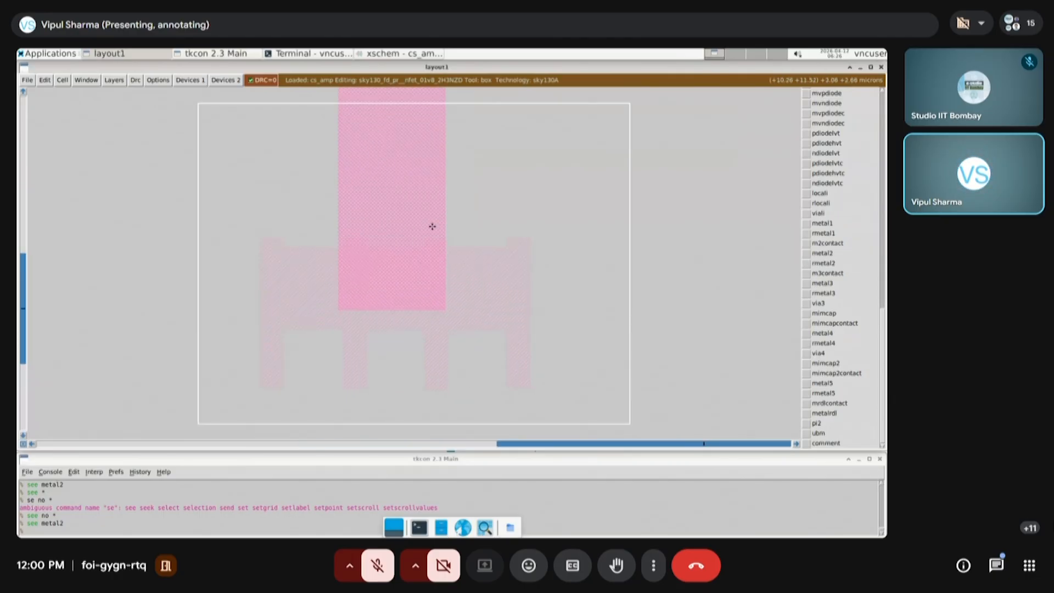
pyautogui.press('s')
pyautogui.click(273, 530)
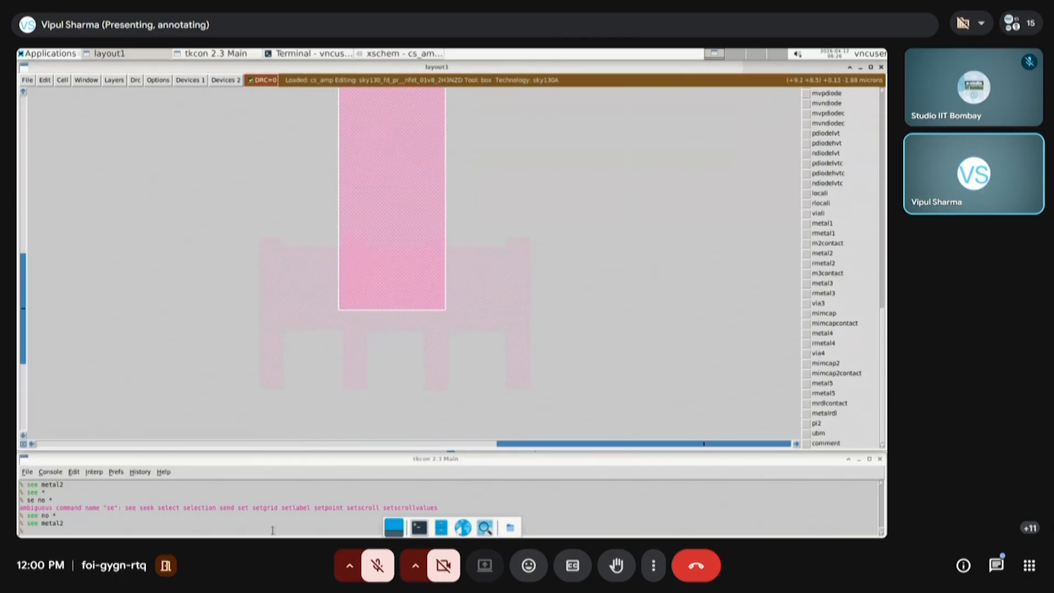
pyautogui.write('d')
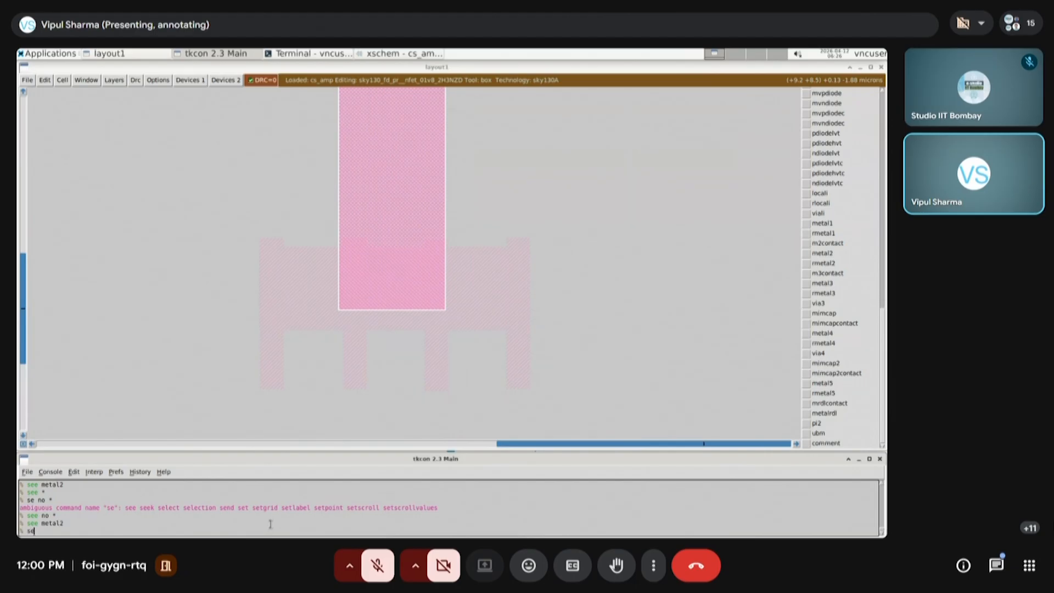
pyautogui.press('Return')
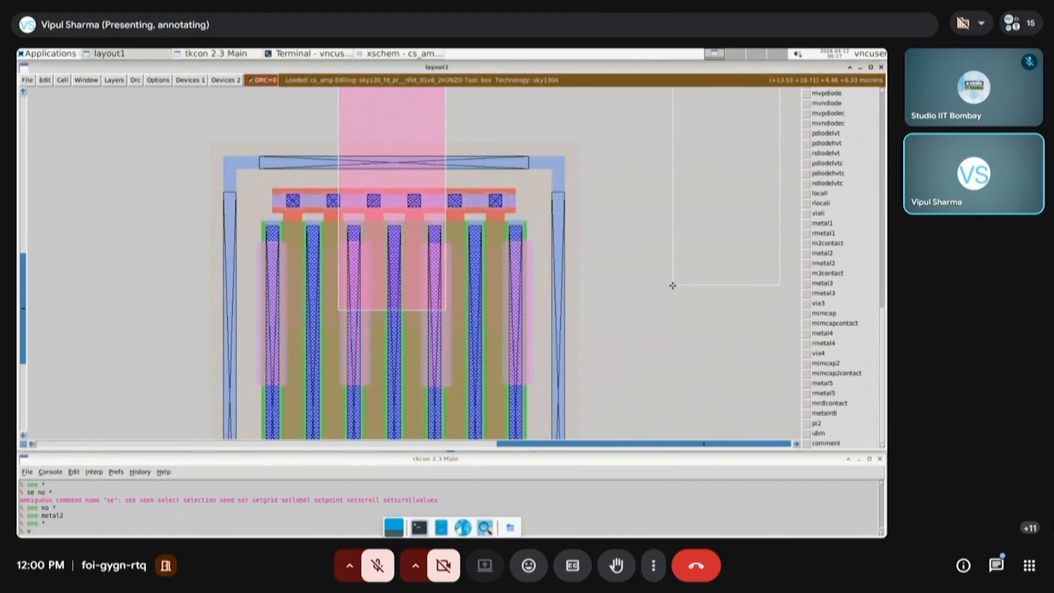
# Fit the whole layout in view and select the resistor cell to look over its connection to the transistor
pyautogui.press('v')
pyautogui.click(480, 416)
pyautogui.rightClick(692, 121)
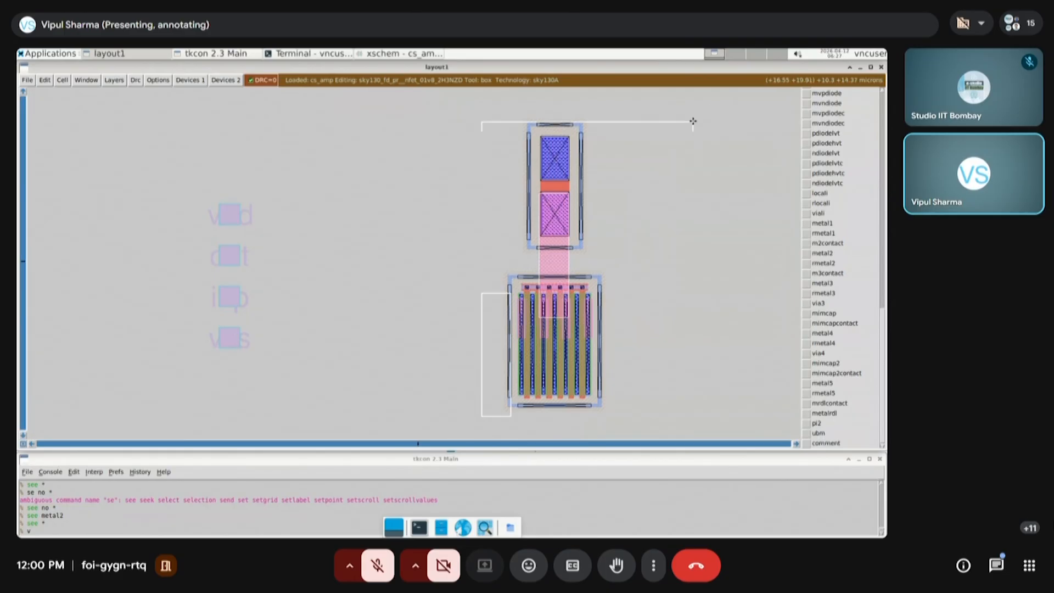
pyautogui.press('a')
pyautogui.click(748, 291)
pyautogui.click(634, 408)
pyautogui.click(459, 416)
pyautogui.click(461, 325)
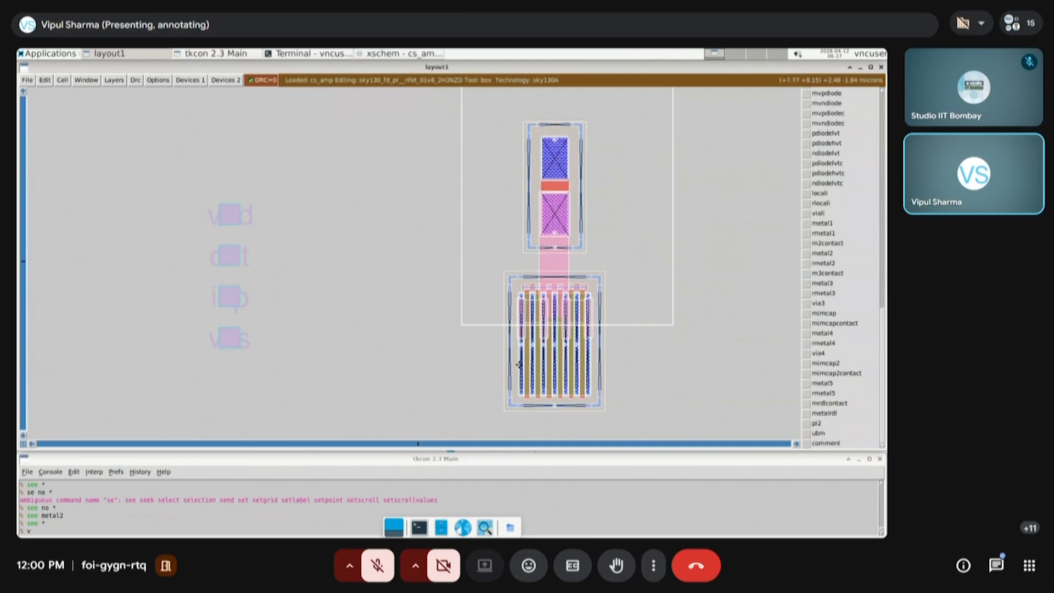
pyautogui.click(541, 236)
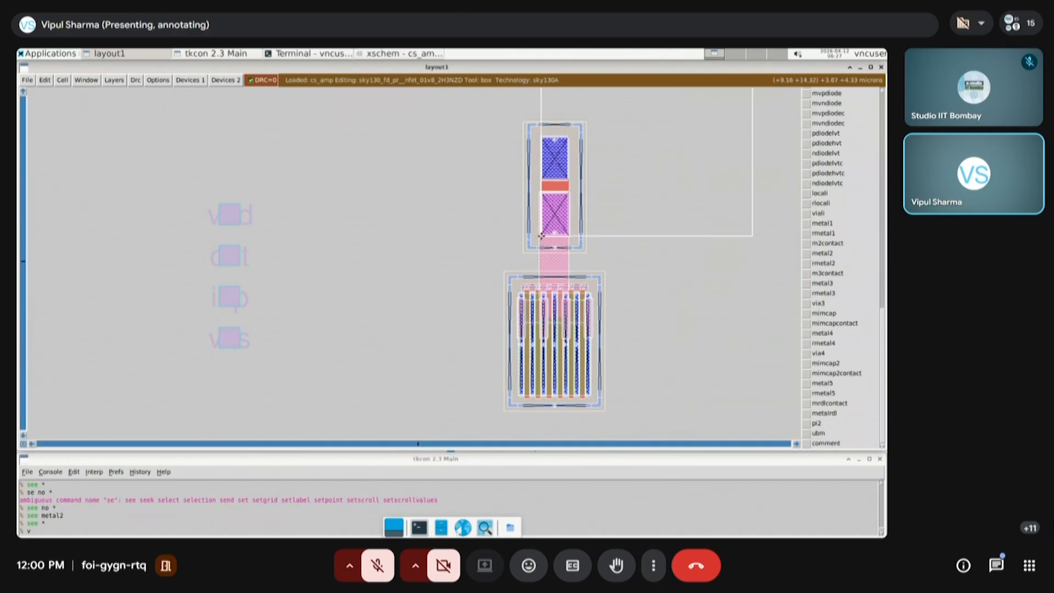
pyautogui.press('i')
pyautogui.click(656, 371)
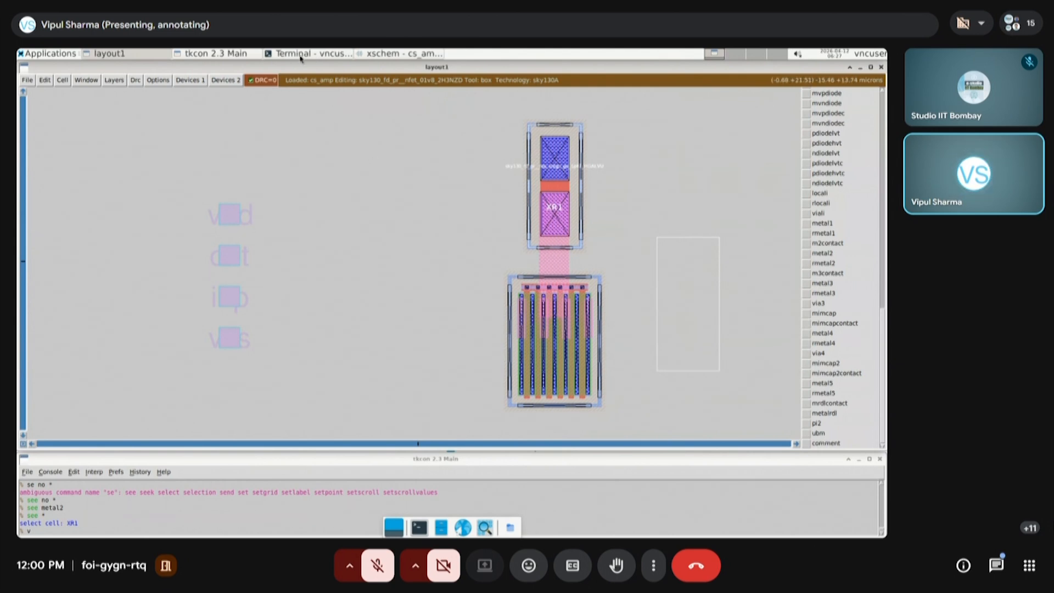
# Review the cs_amp schematic in xschem, and return to the Magic layout at the upper end of the lower transistor
pyautogui.click(384, 53)
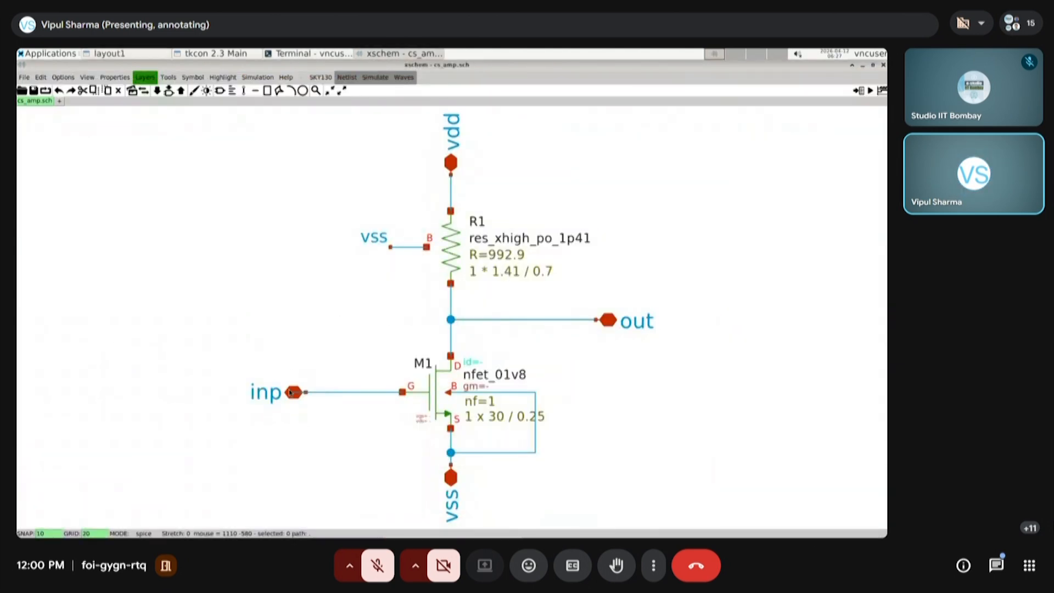
pyautogui.click(109, 54)
pyautogui.click(483, 322)
pyautogui.rightClick(629, 267)
pyautogui.press('z')
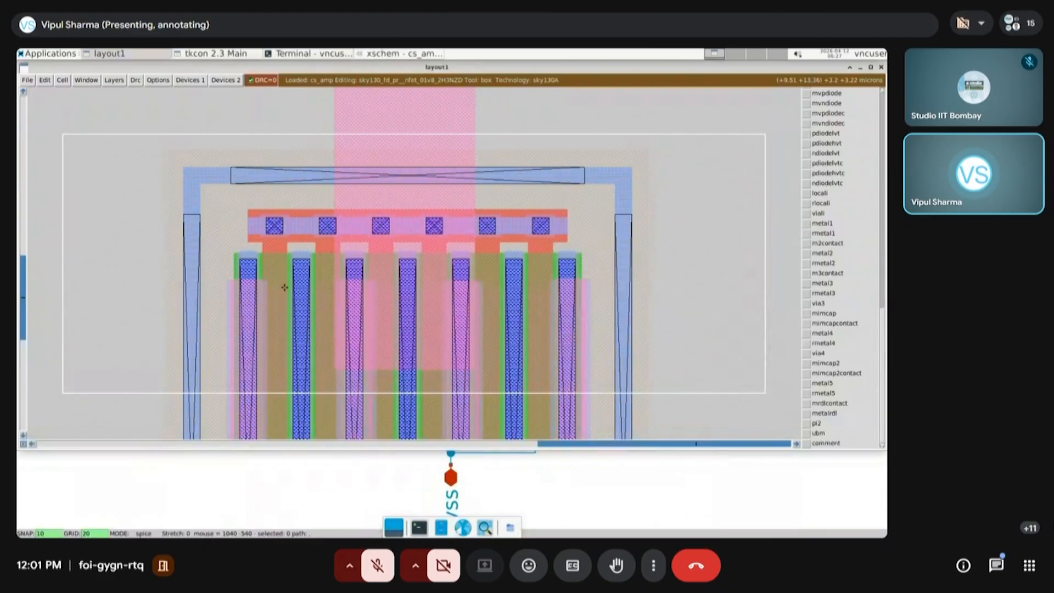
# Display only metal1 and local interconnect on the lower transistor using the console commands "see no *", "see m1" and "see li"
pyautogui.click(318, 54)
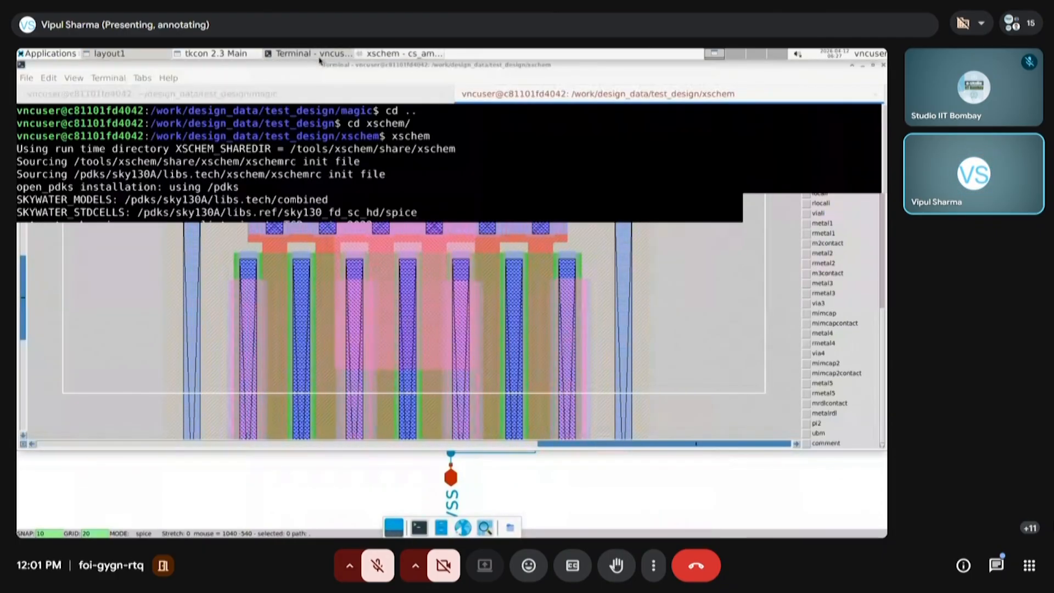
pyautogui.click(222, 54)
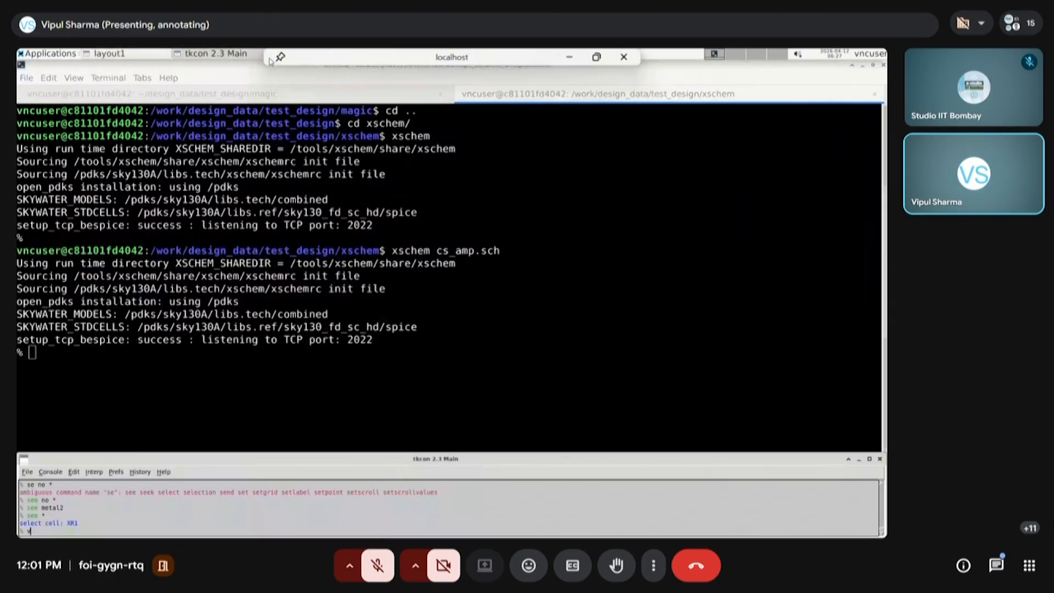
pyautogui.click(132, 56)
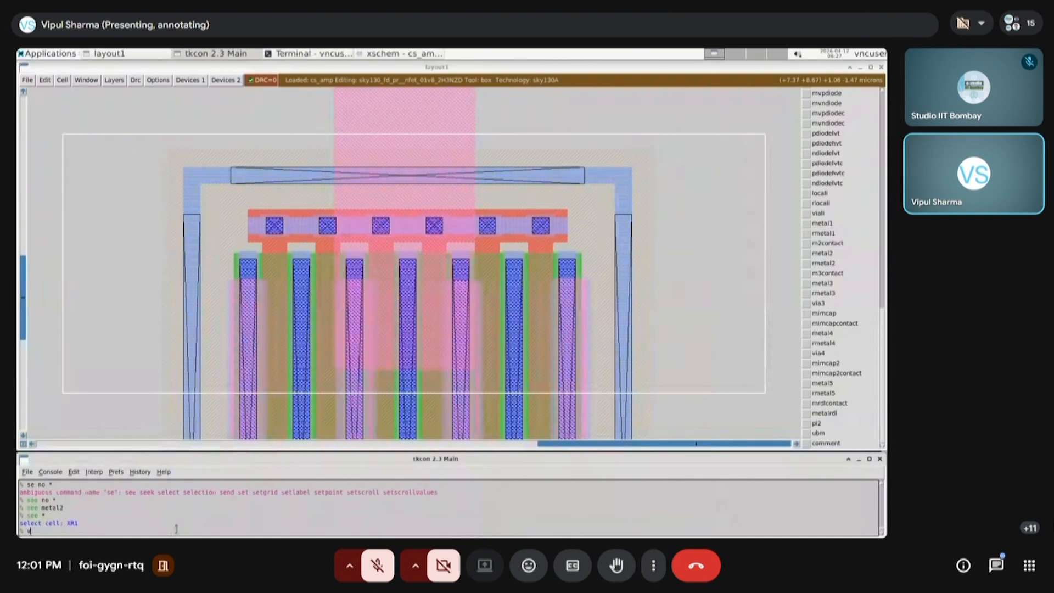
pyautogui.press('BackSpace')
pyautogui.write('see no *')
pyautogui.press('Return')
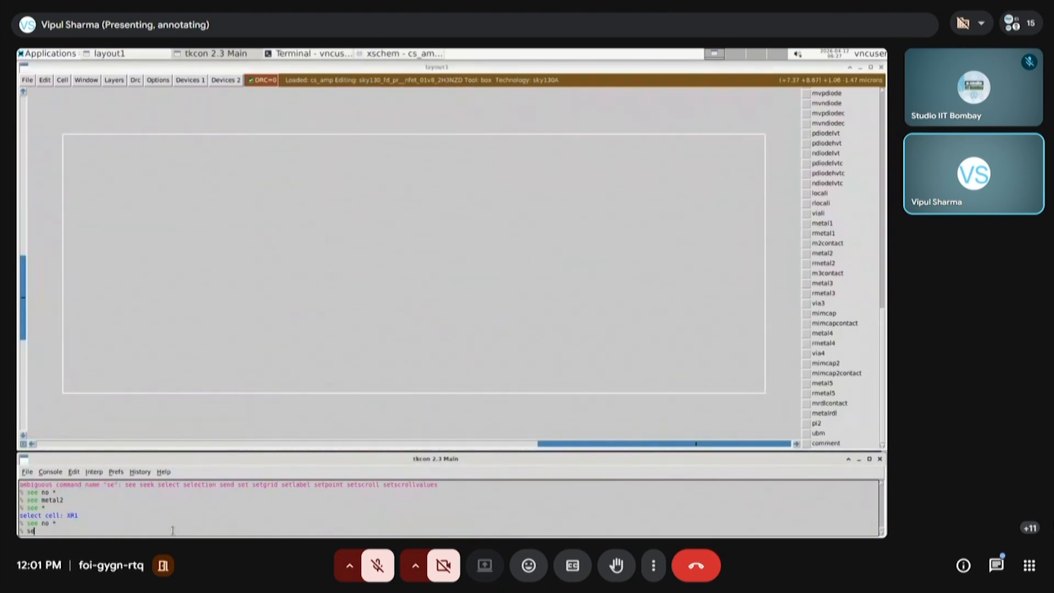
pyautogui.write('see m1')
pyautogui.press('Return')
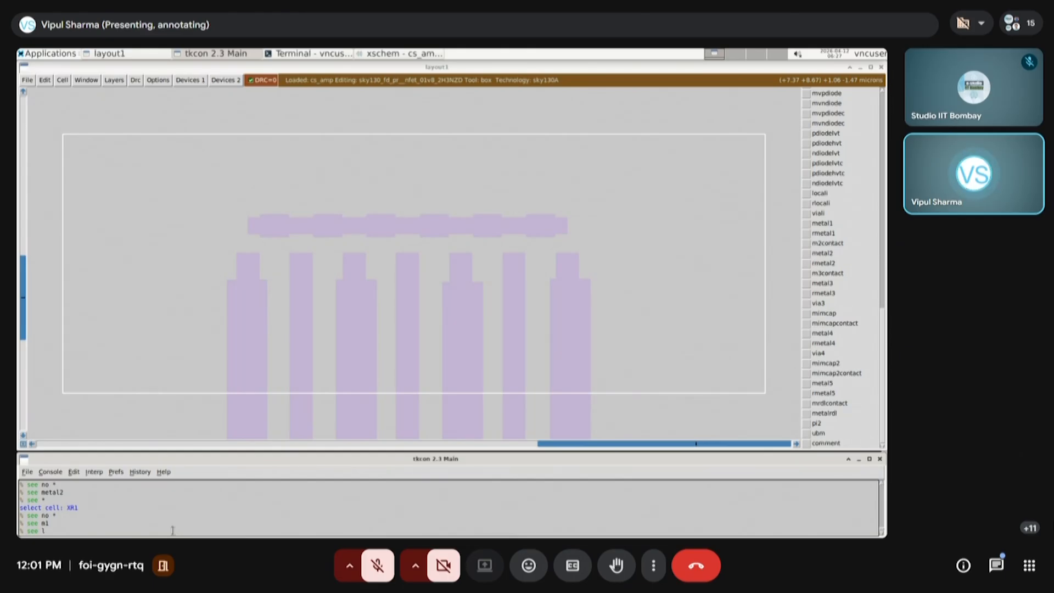
pyautogui.write('see li')
pyautogui.press('Return')
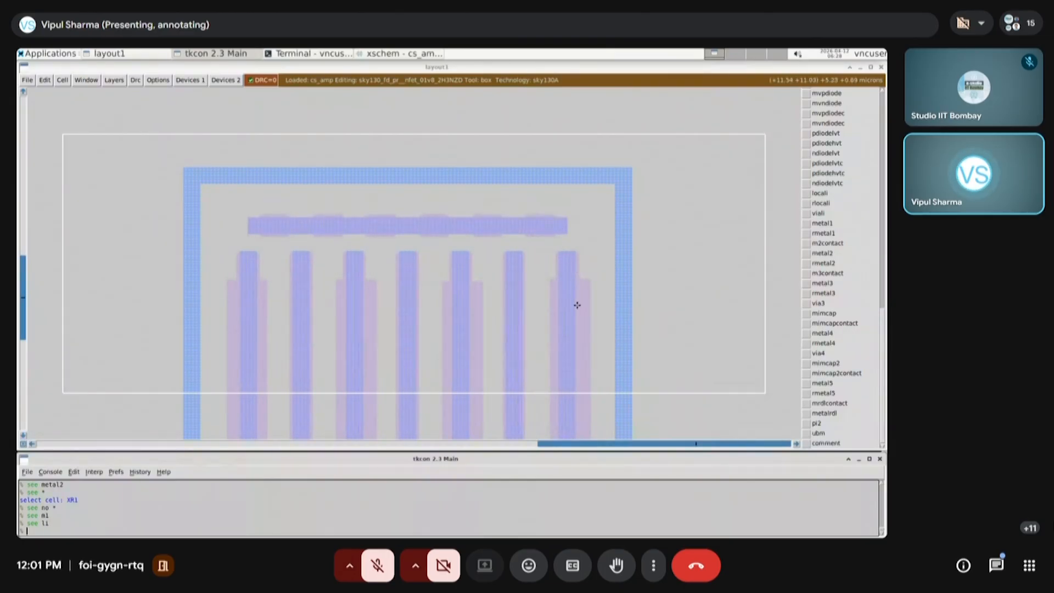
# Paint a horizontal metal1 strap over the transistor's upper gate bar, extending it left beyond the guard ring
pyautogui.hotkey('shift', 'z')
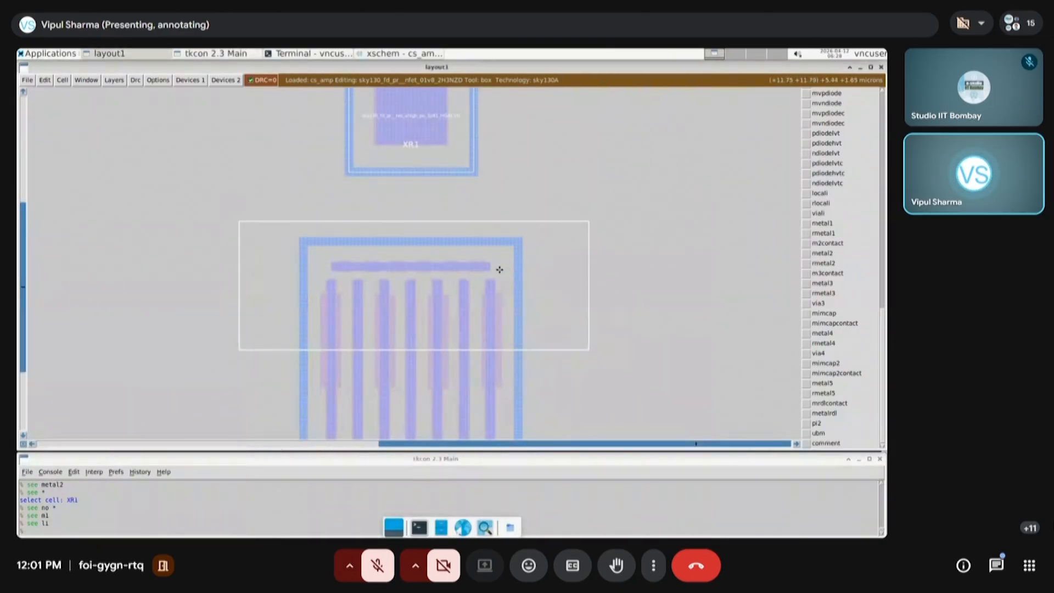
pyautogui.click(489, 271)
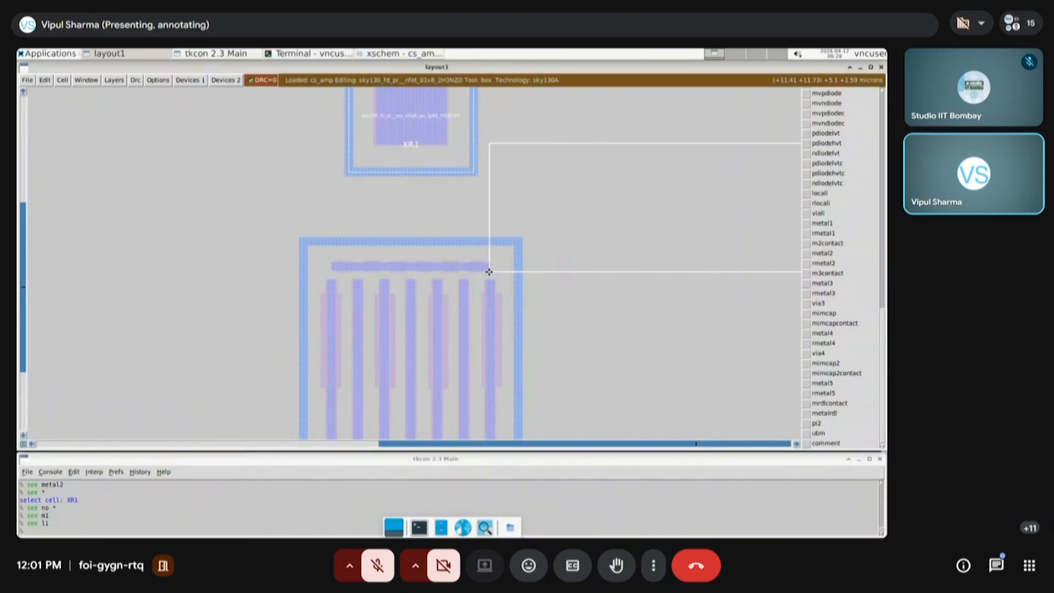
pyautogui.rightClick(489, 271)
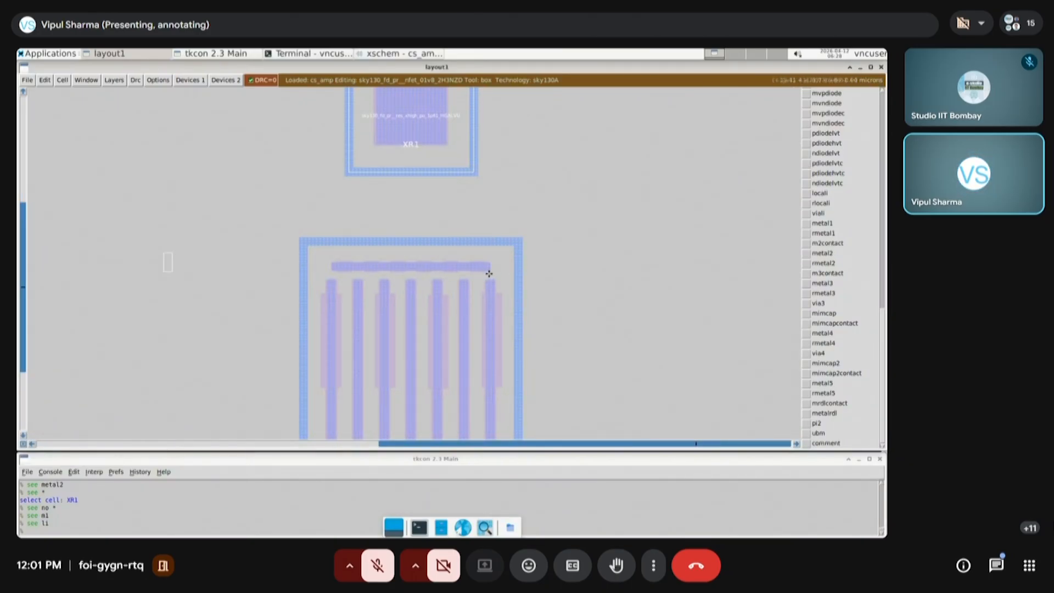
pyautogui.rightClick(184, 256)
pyautogui.scroll(4, 870, 318)
pyautogui.middleClick(830, 333)
pyautogui.scroll(-1, 319, 273)
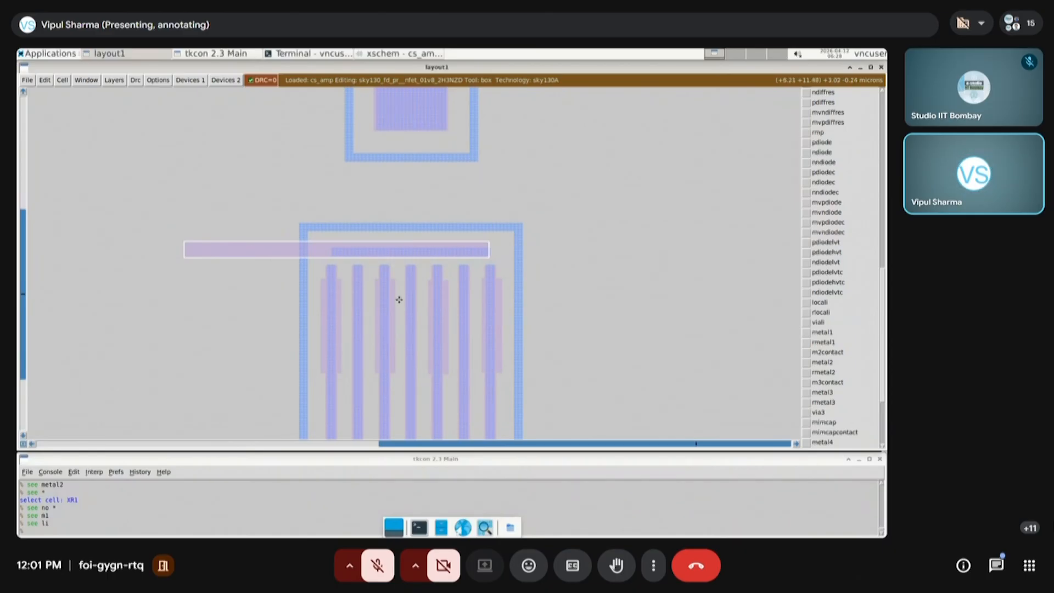
# Restore every layer with the console command "see *" and fit the whole layout in view
pyautogui.click(192, 531)
pyautogui.write('see *')
pyautogui.press('Return')
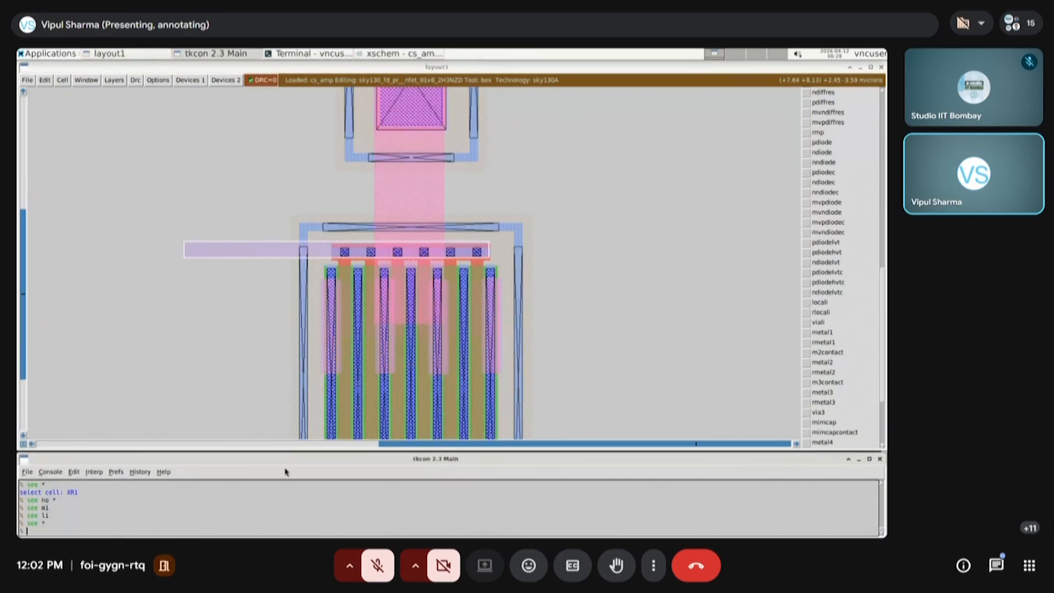
pyautogui.click(625, 384)
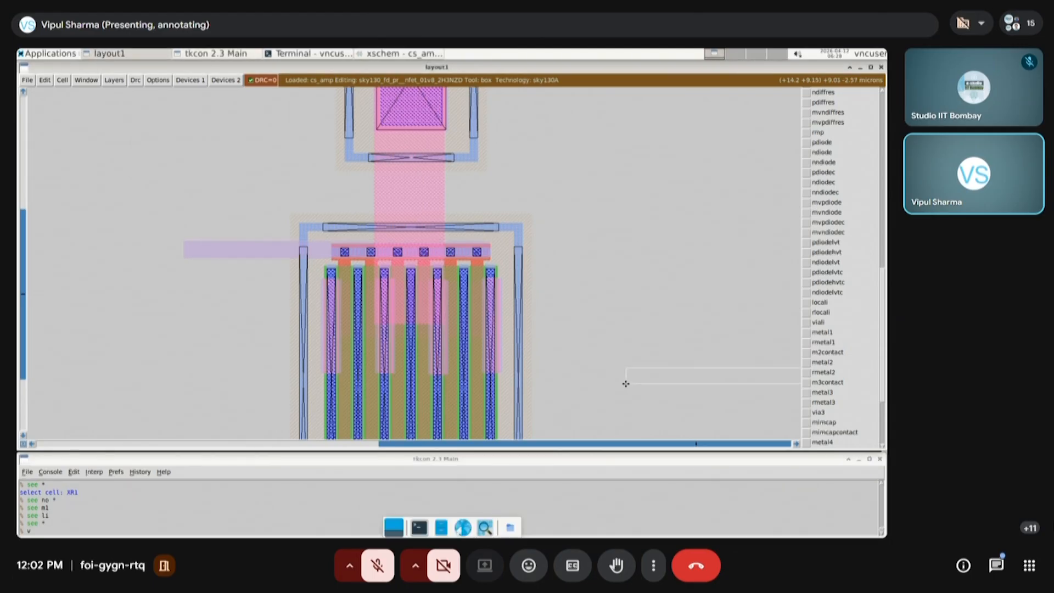
pyautogui.press('v')
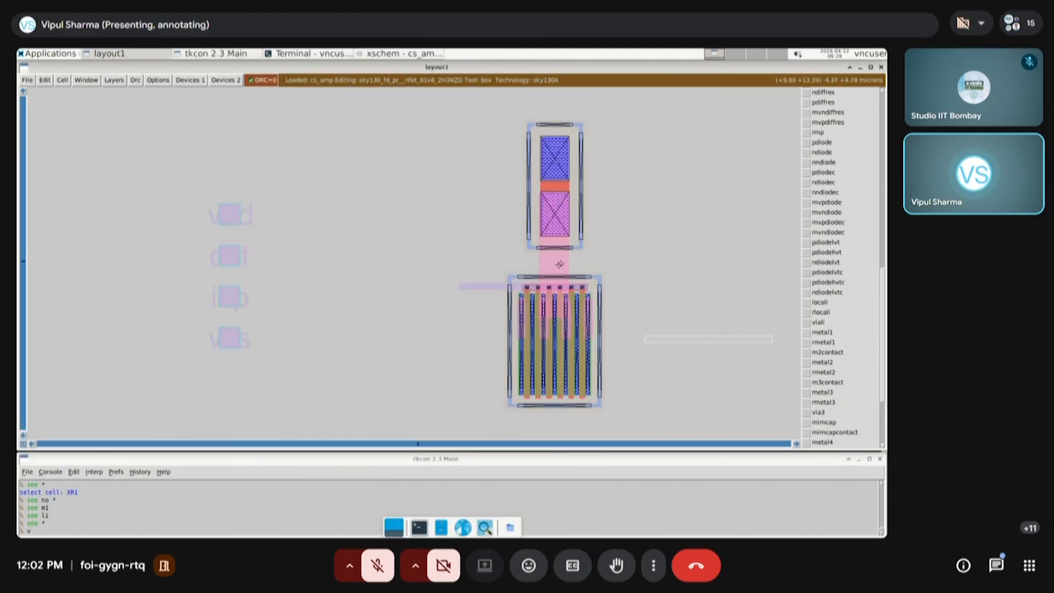
# Review the transistor and resistor connections in the cs_amp schematic in xschem, and return to the Magic layout
pyautogui.moveTo(395, 53)
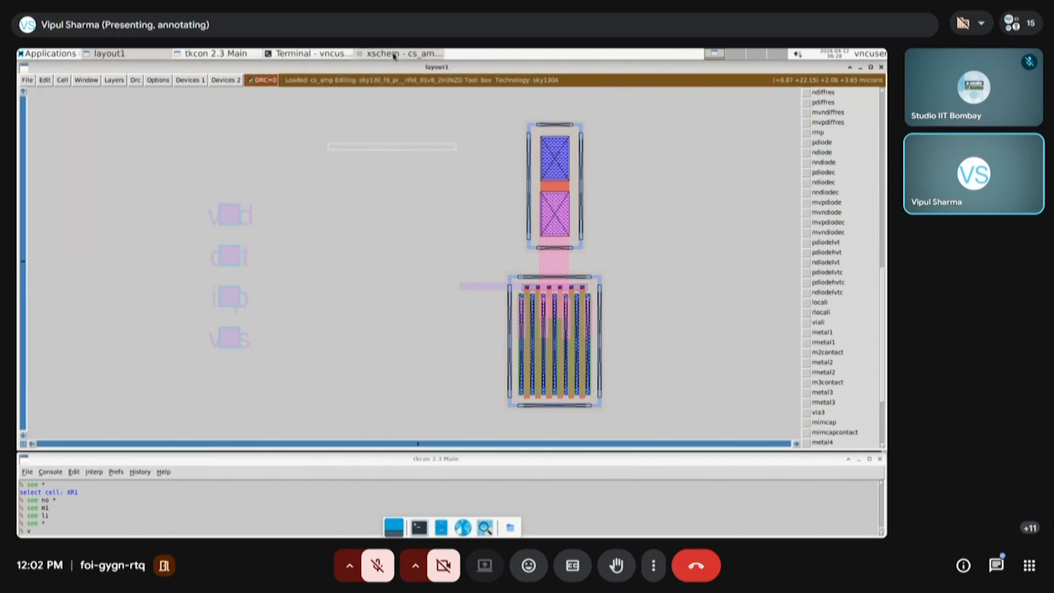
pyautogui.click(394, 54)
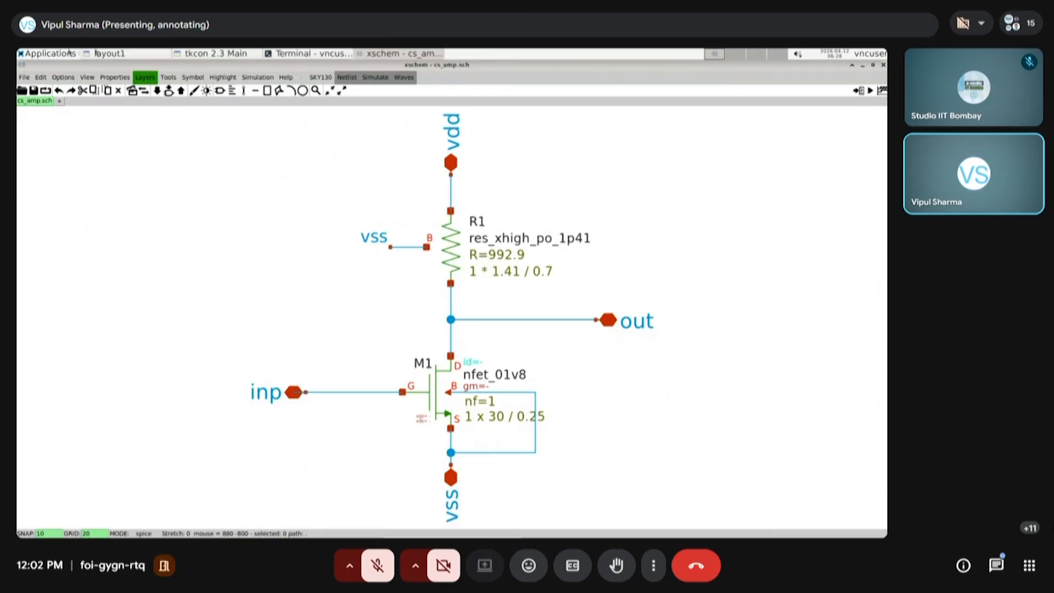
pyautogui.click(106, 54)
# Display only metal1 around the lower end of the transistor using the console commands "see no *" and "see m1"
pyautogui.click(492, 424)
pyautogui.rightClick(636, 345)
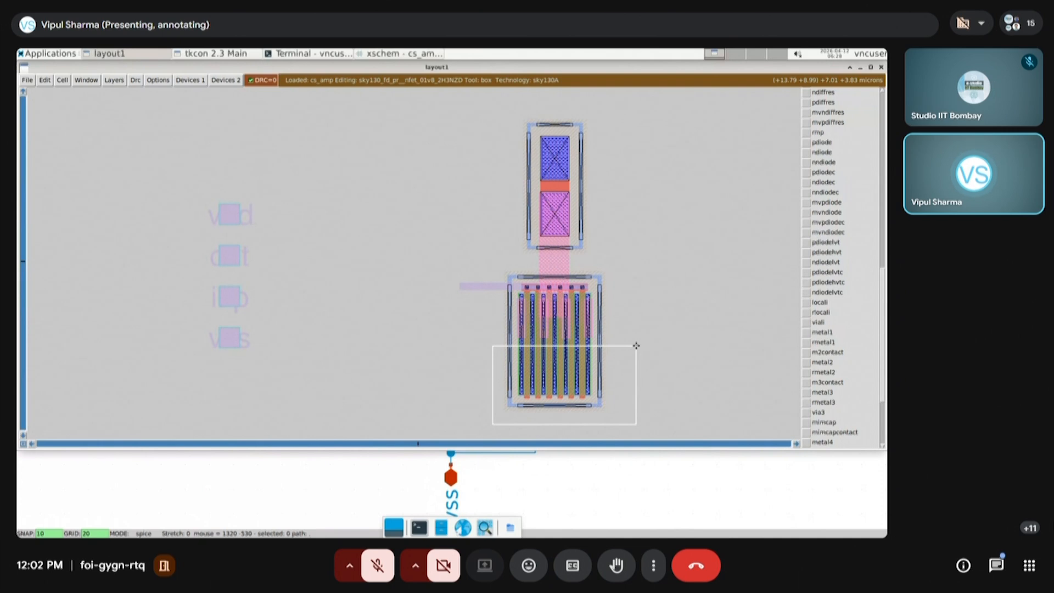
pyautogui.press('z')
pyautogui.hotkey('shift', 'z')
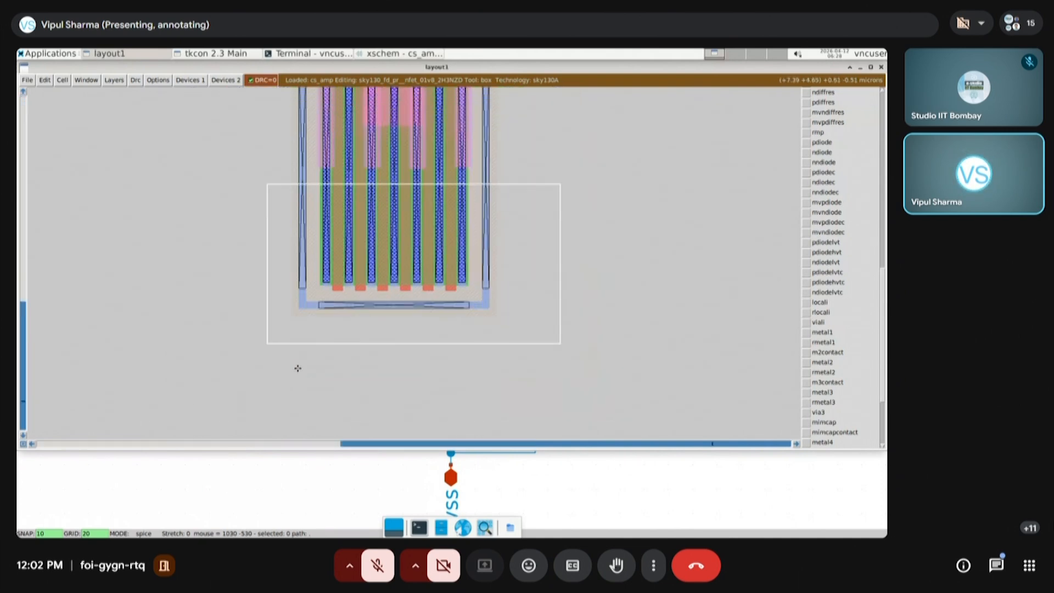
pyautogui.scroll(1, 415, 346)
pyautogui.scroll(3, 414, 346)
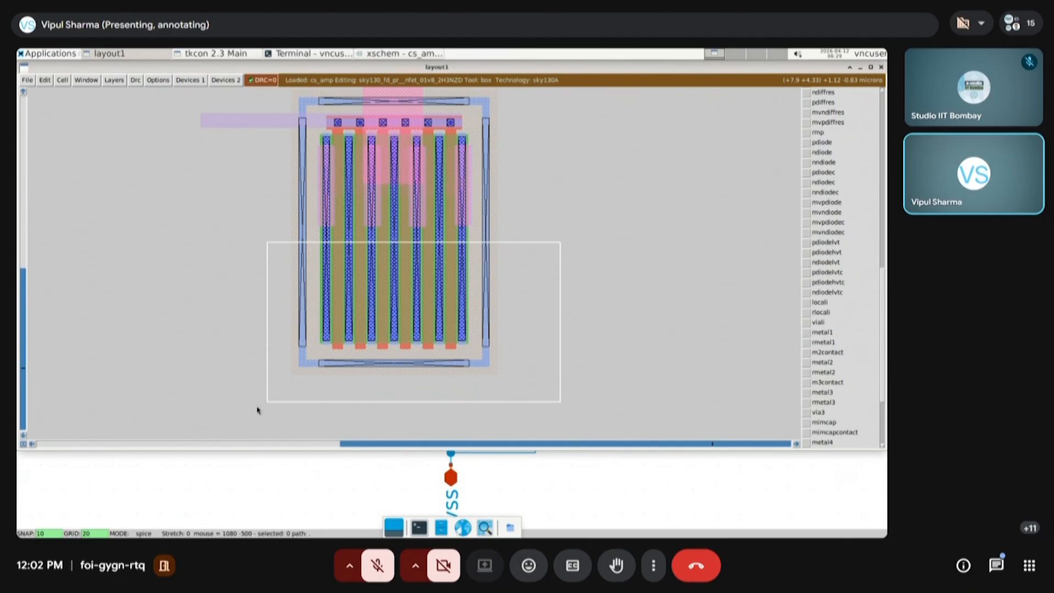
pyautogui.click(209, 54)
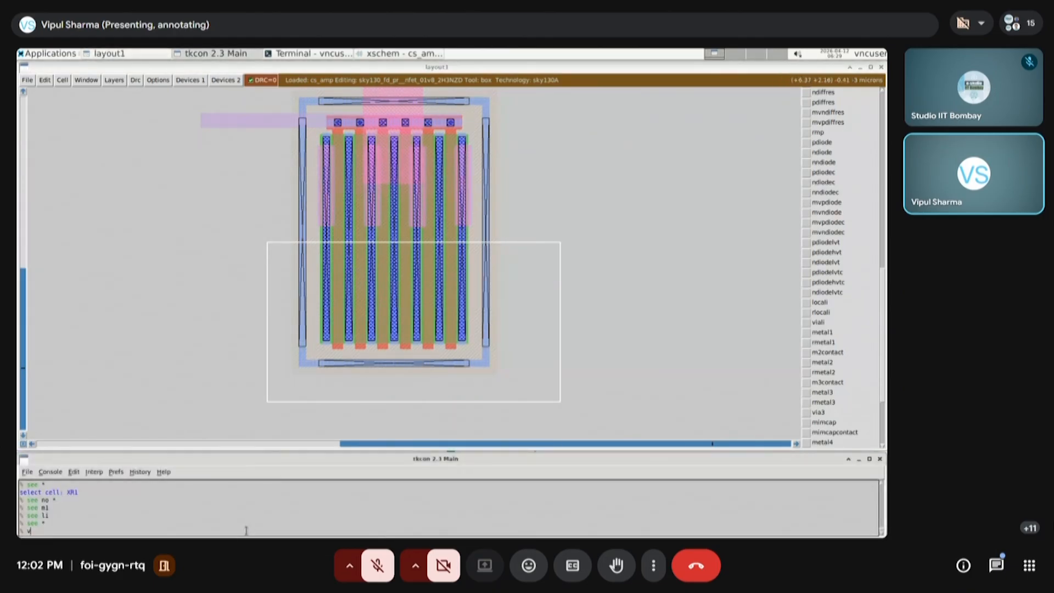
pyautogui.write('see no *')
pyautogui.press('Return')
pyautogui.write('see m1')
pyautogui.press('Return')
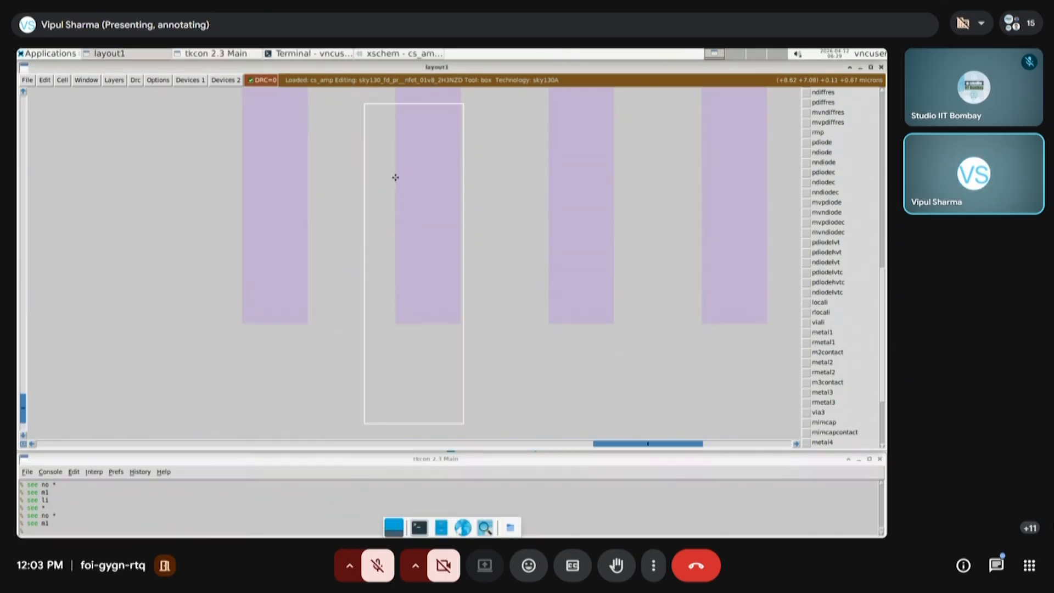
# Paint a metal1 extension below the second transistor finger, matching the finger's width and overlapping its lower end
pyautogui.click(395, 176)
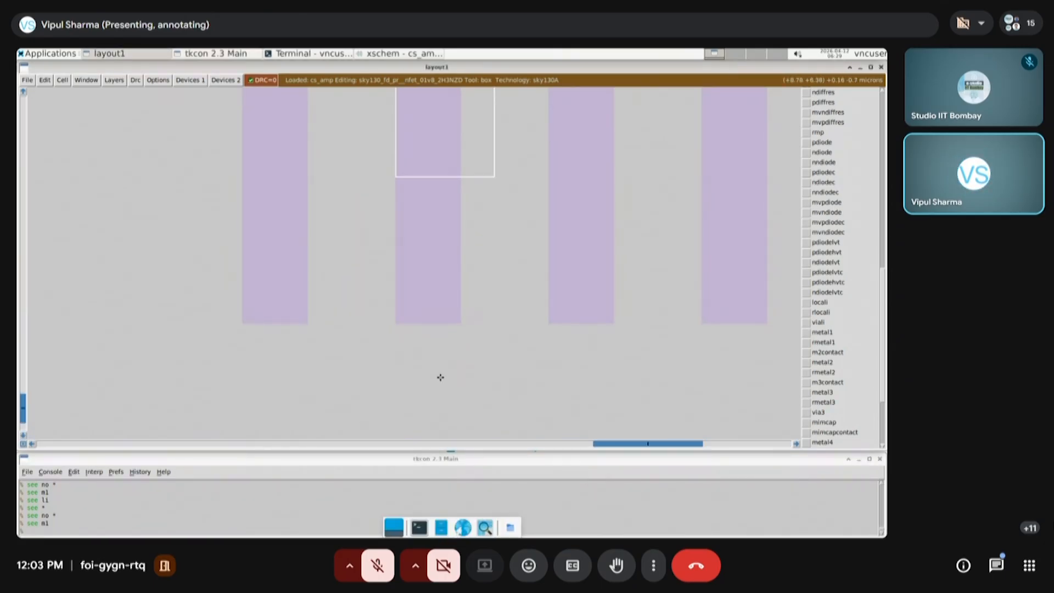
pyautogui.hotkey('shift', 'z')
pyautogui.rightClick(436, 412)
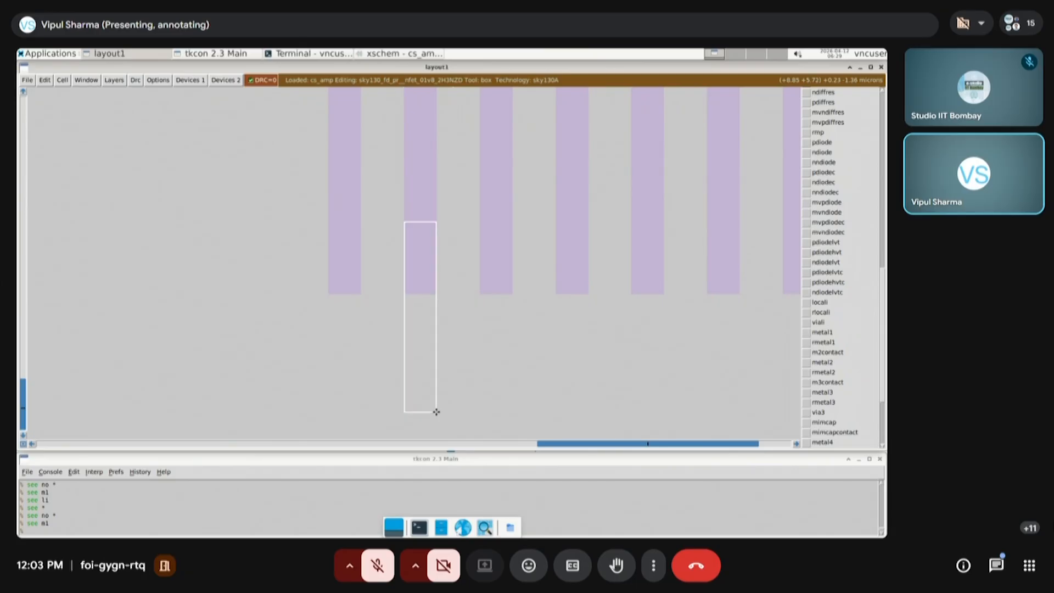
pyautogui.click(826, 336)
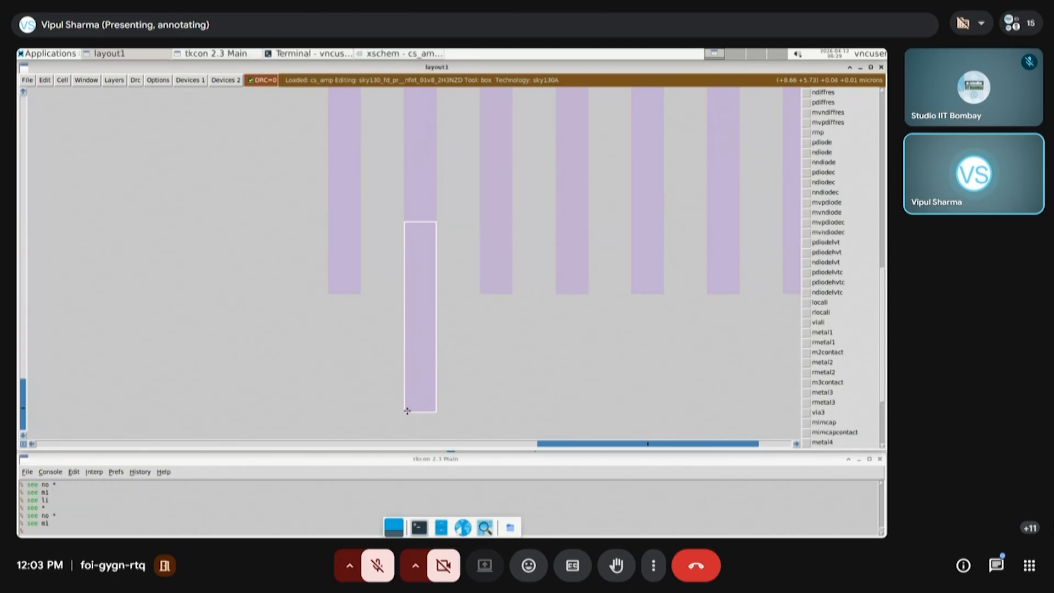
# Select the second finger's metal1 extension and copy it onto the lower ends of the fourth and sixth fingers
pyautogui.hotkey('shift', 'z')
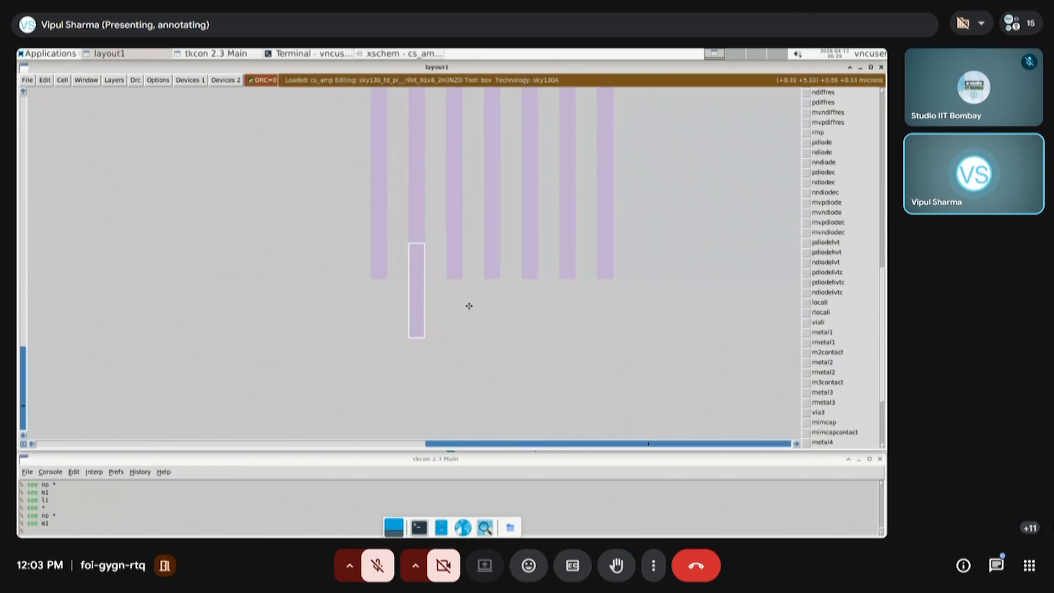
pyautogui.click(420, 330)
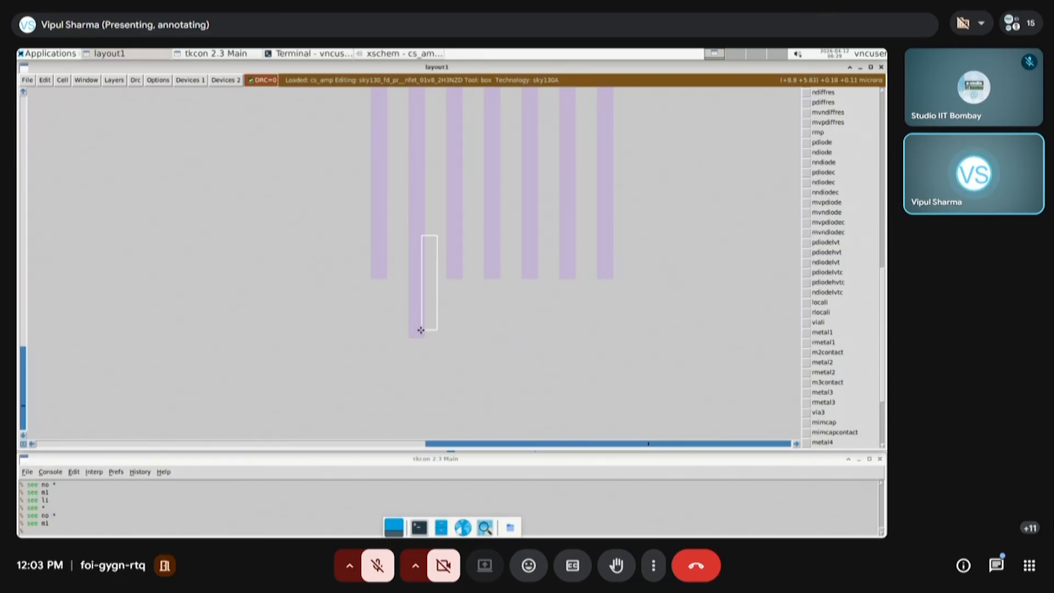
pyautogui.press('s')
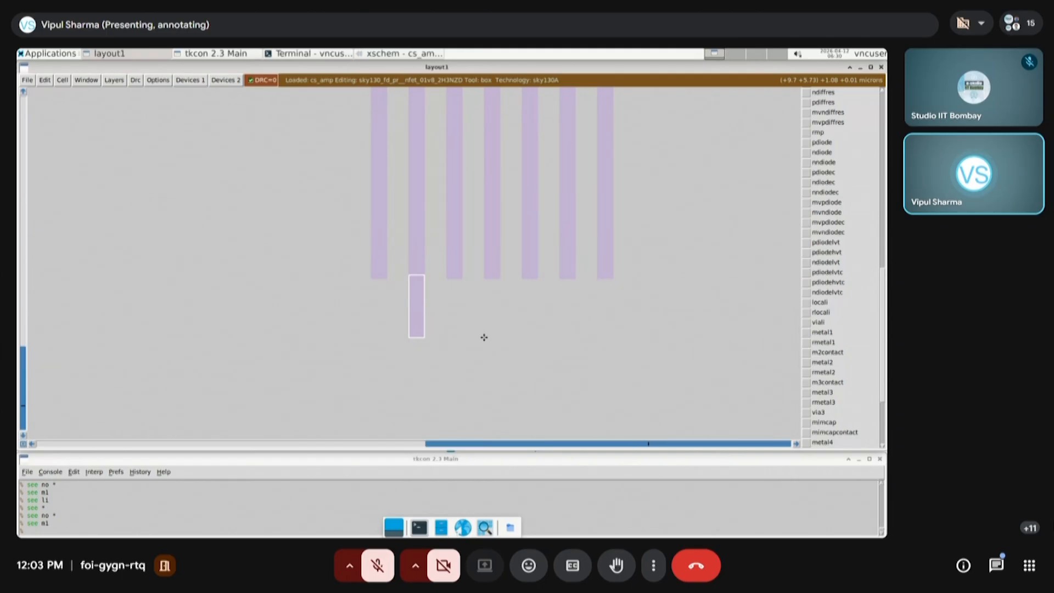
pyautogui.press('c')
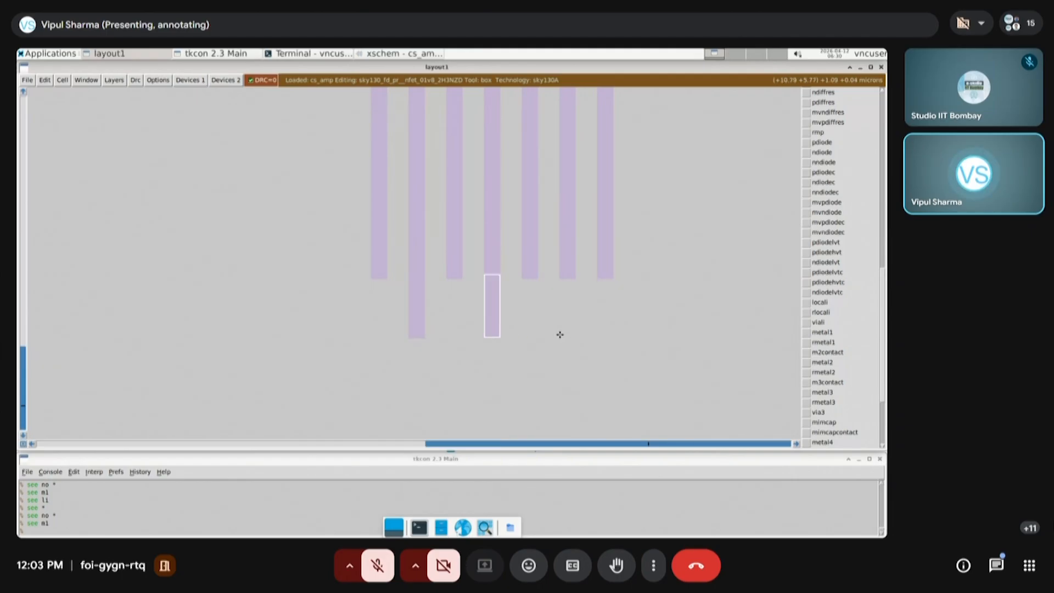
pyautogui.press('c')
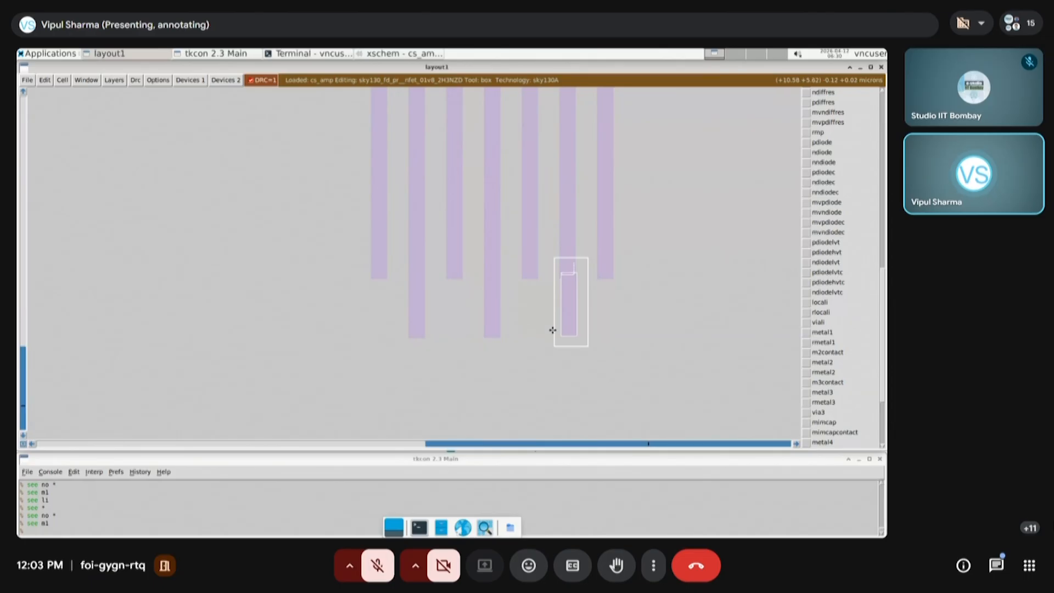
# Select the misaligned metal1 extension on the sixth finger and shift it left in line with the finger
pyautogui.click(546, 357)
pyautogui.rightClick(600, 251)
pyautogui.press('z')
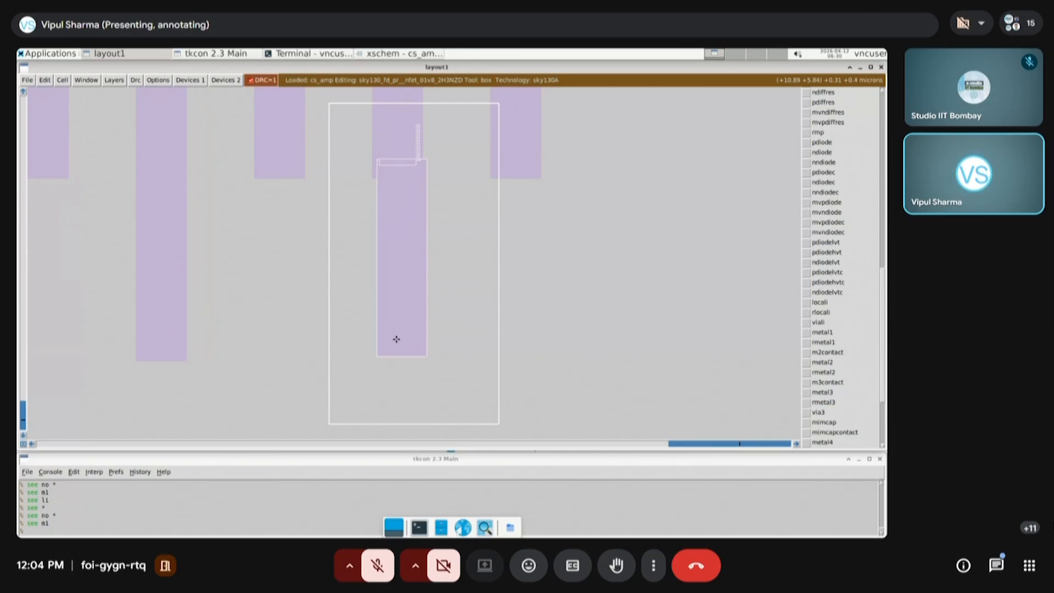
pyautogui.click(415, 384)
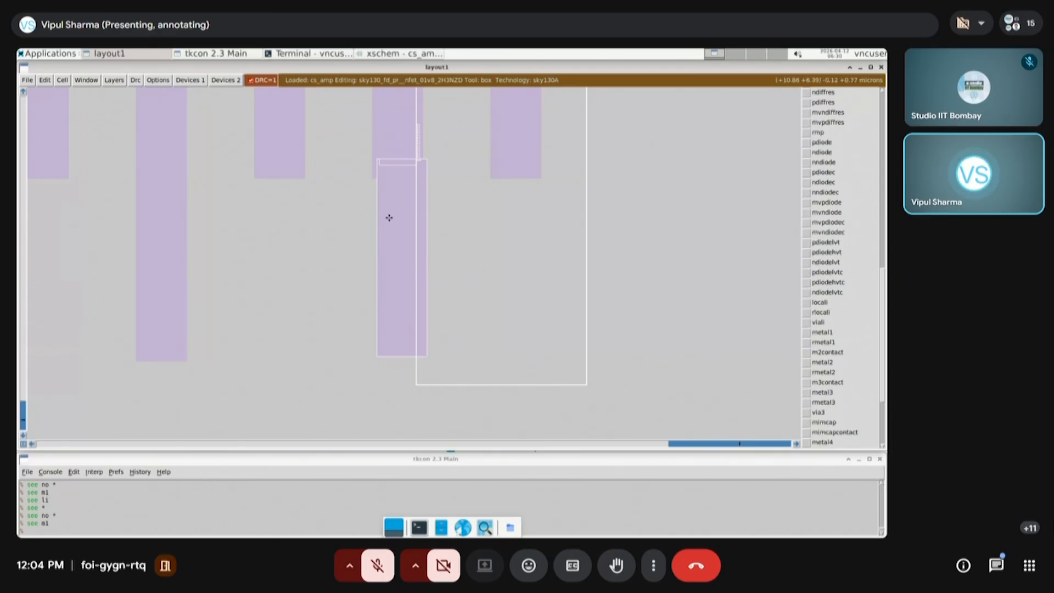
pyautogui.click(388, 247)
pyautogui.press('s')
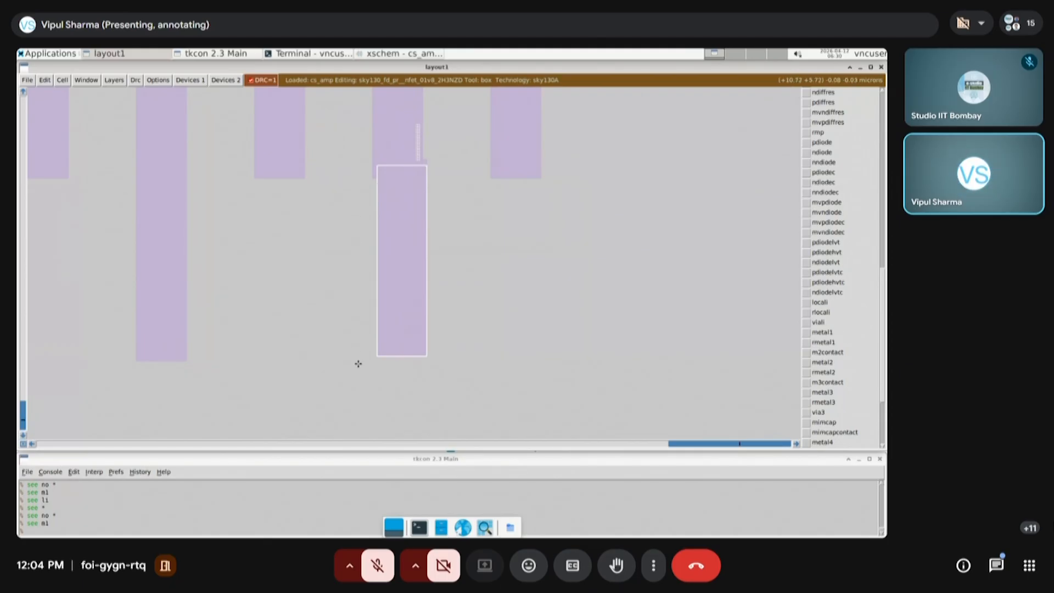
pyautogui.press('q')
pyautogui.press('q')
pyautogui.press('q')
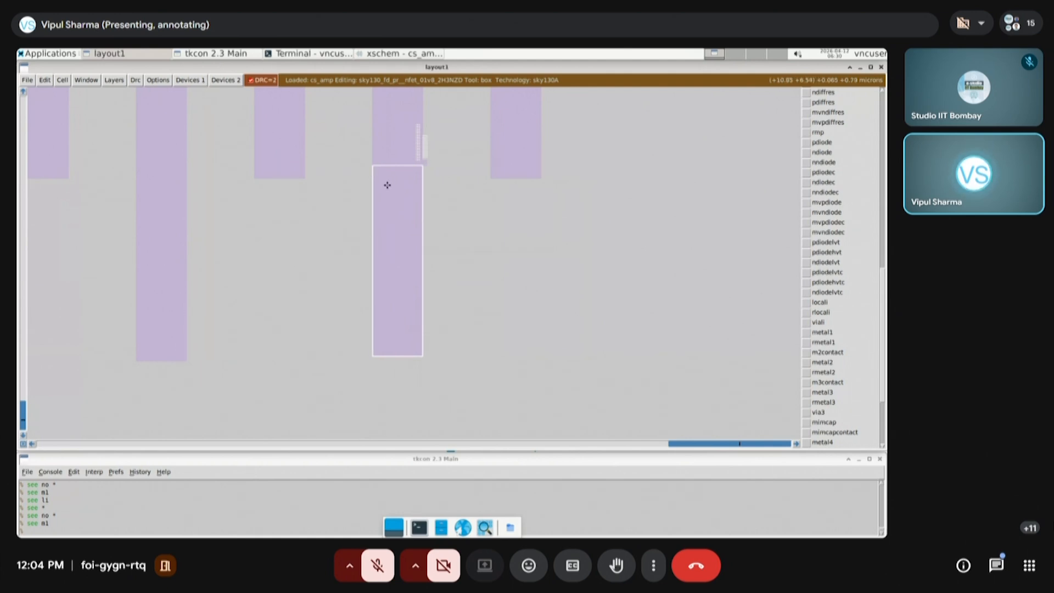
# Erase the leftover metal1 tab protruding from the right edge of the sixth finger
pyautogui.click(342, 200)
pyautogui.rightClick(472, 120)
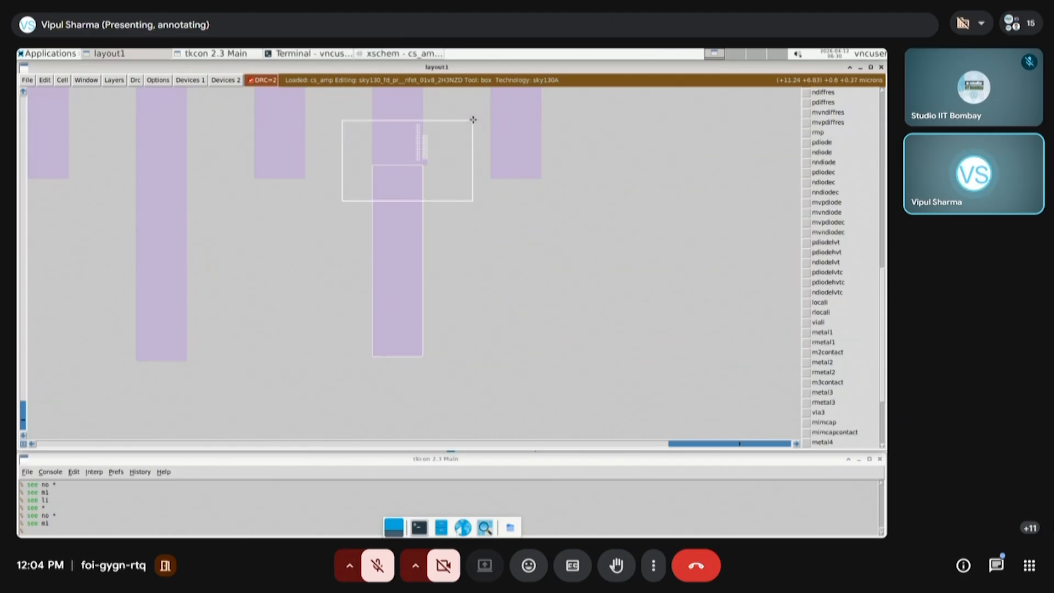
pyautogui.press('z')
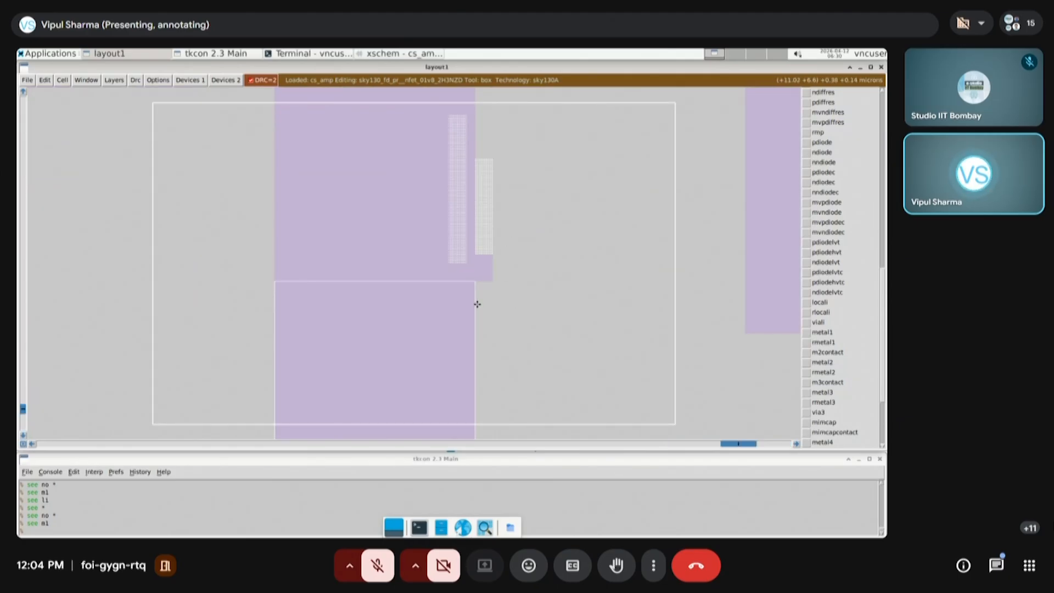
pyautogui.click(540, 303)
pyautogui.rightClick(461, 137)
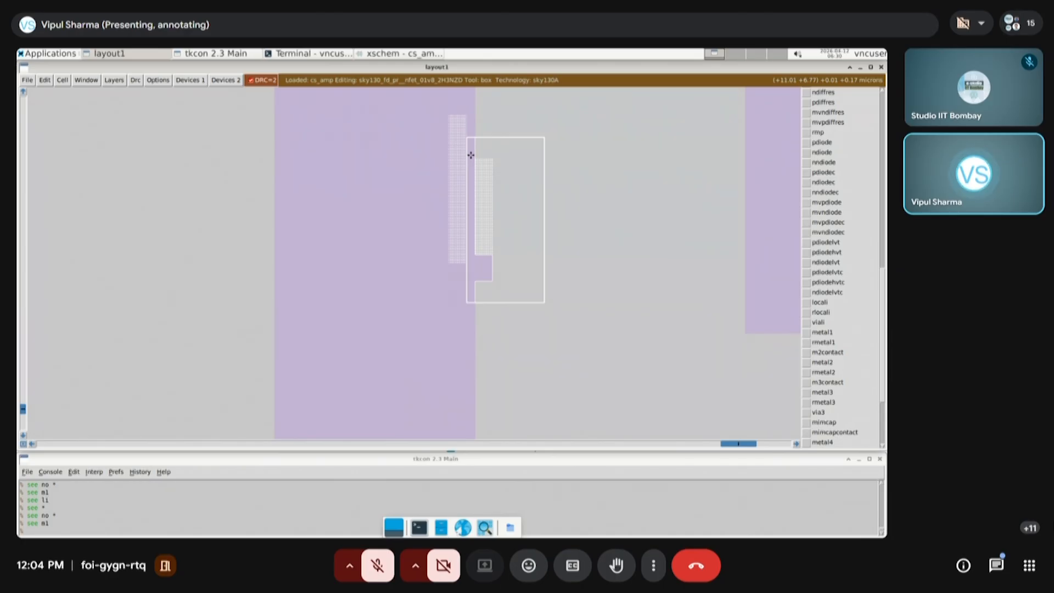
pyautogui.middleClick(497, 213)
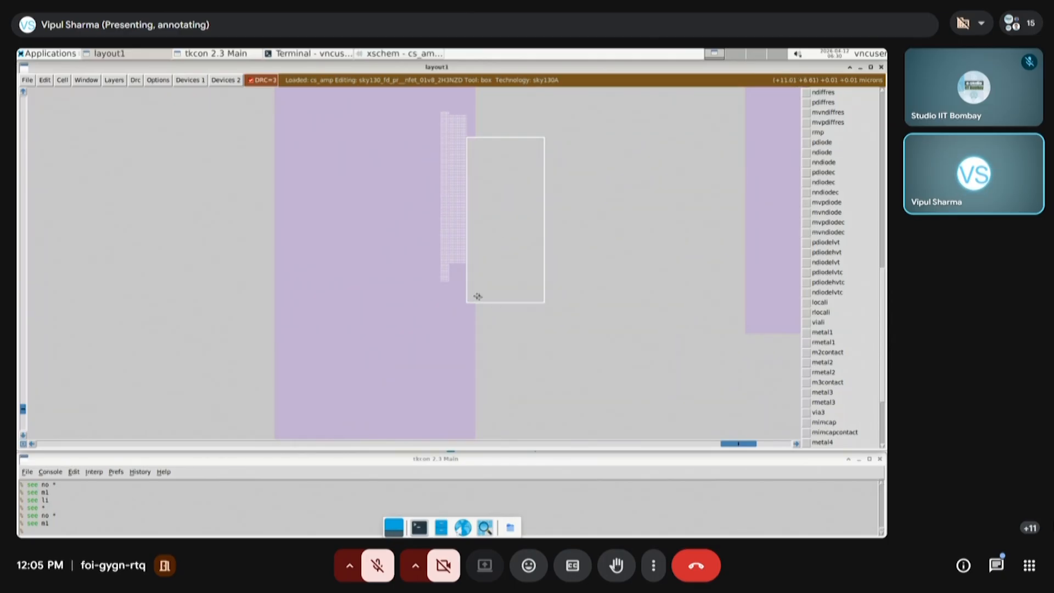
# Fill the notch in the right edge of the sixth finger with metal1
pyautogui.click(458, 311)
pyautogui.rightClick(485, 119)
pyautogui.press('z')
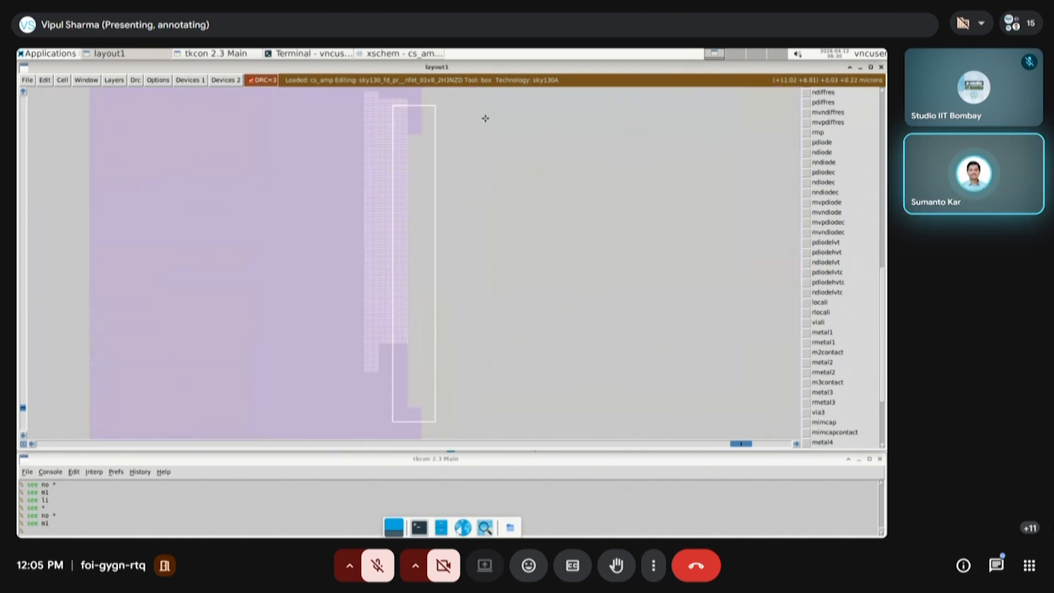
pyautogui.click(420, 410)
pyautogui.rightClick(406, 134)
pyautogui.rightClick(406, 134)
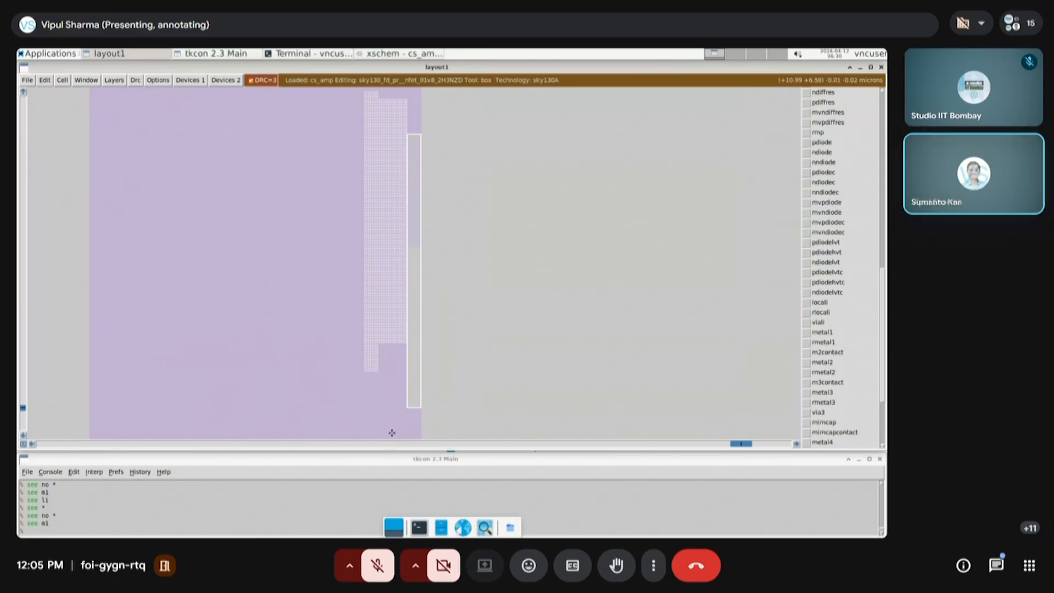
# Undo the notch fill and the erasure at the right edge of the sixth finger
pyautogui.hotkey('shift', 'z')
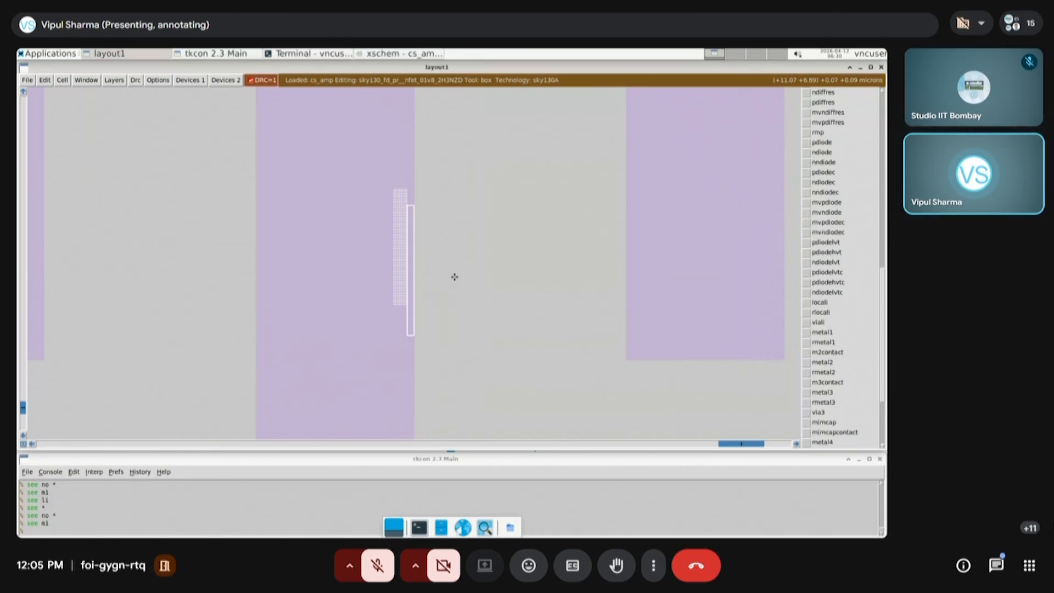
pyautogui.press('u')
pyautogui.press('u')
pyautogui.press('u')
pyautogui.press('u')
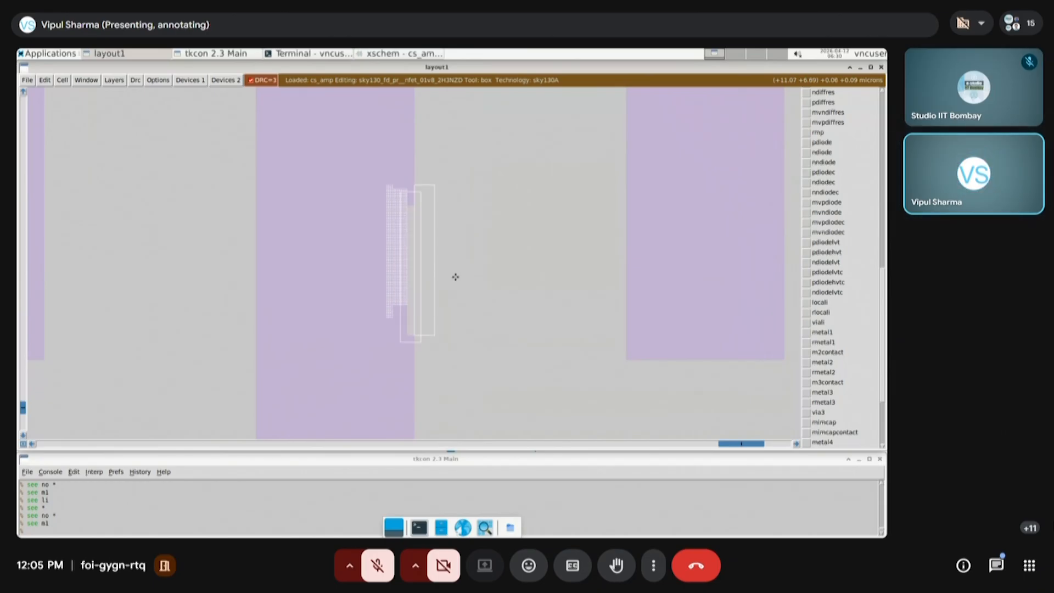
pyautogui.click(515, 376)
pyautogui.press('u')
pyautogui.press('u')
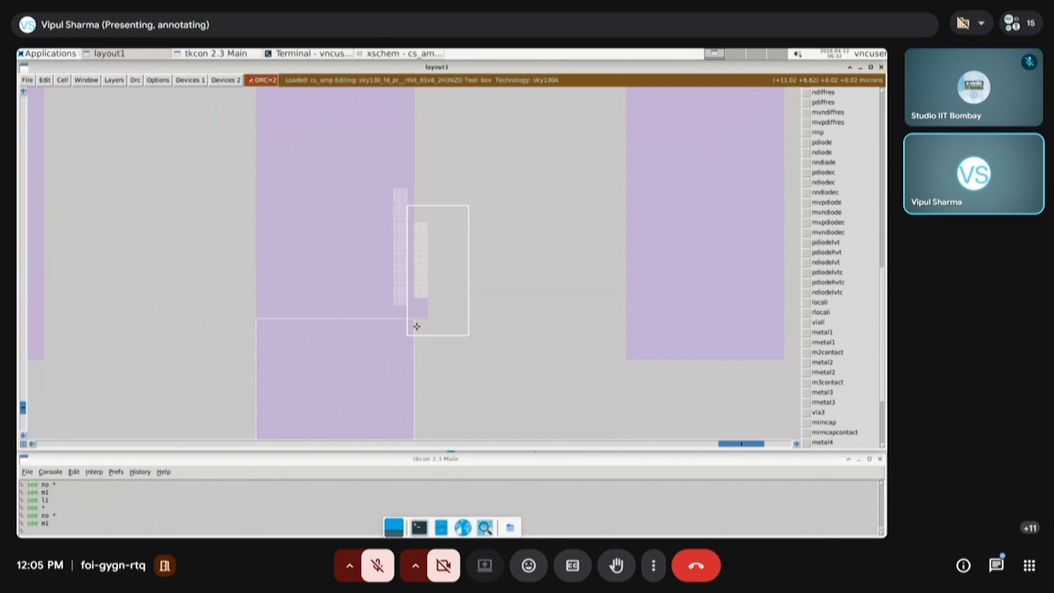
# Erase the metal1 stub beside the right edge of the sixth finger, just above the joint with its extension
pyautogui.click(424, 349)
pyautogui.click(400, 334)
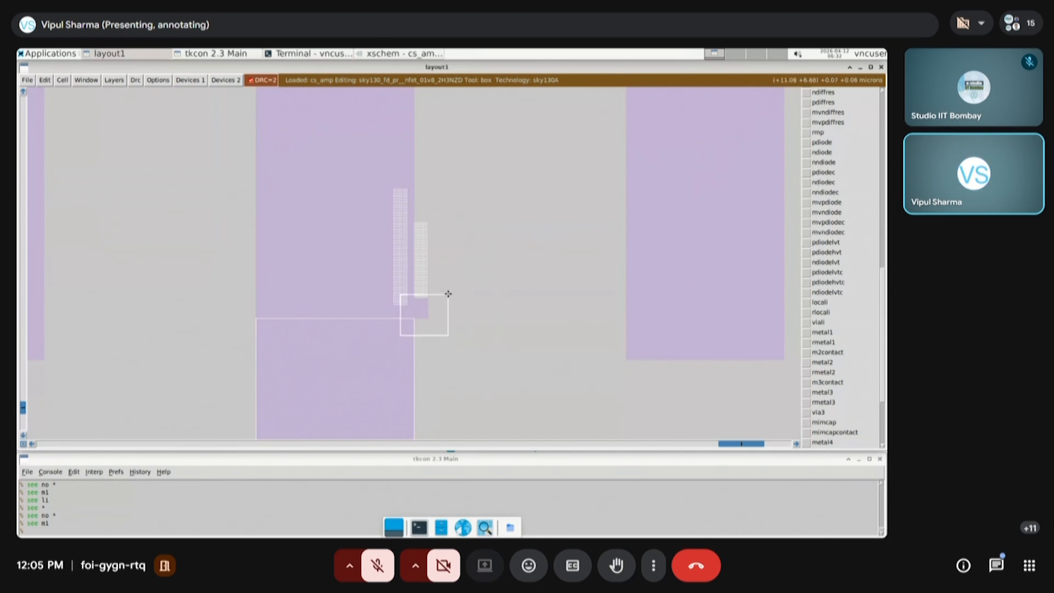
pyautogui.press('z')
pyautogui.click(352, 288)
pyautogui.rightClick(435, 156)
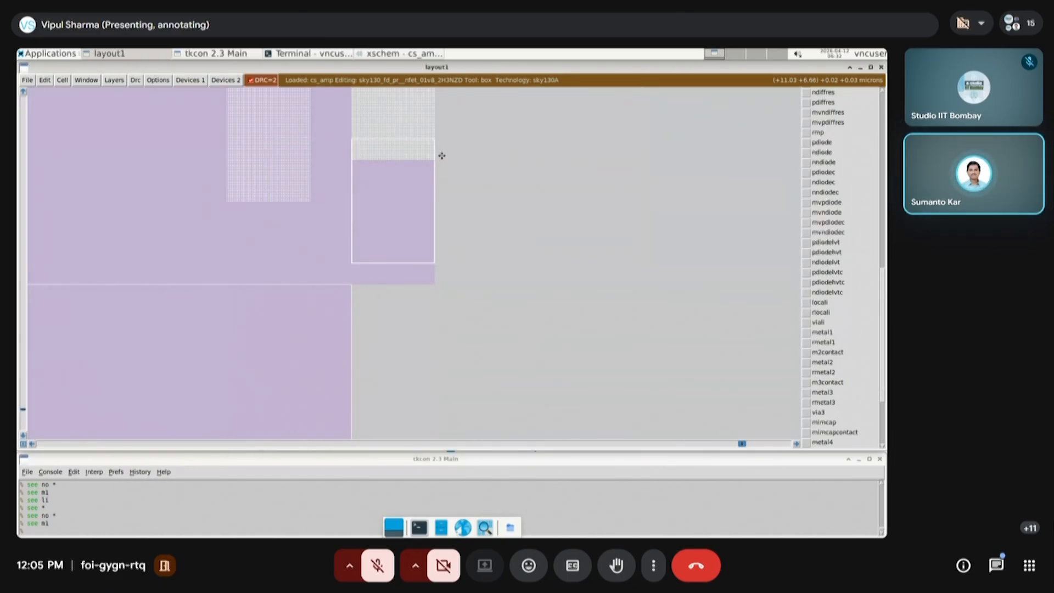
pyautogui.click(351, 297)
pyautogui.rightClick(459, 139)
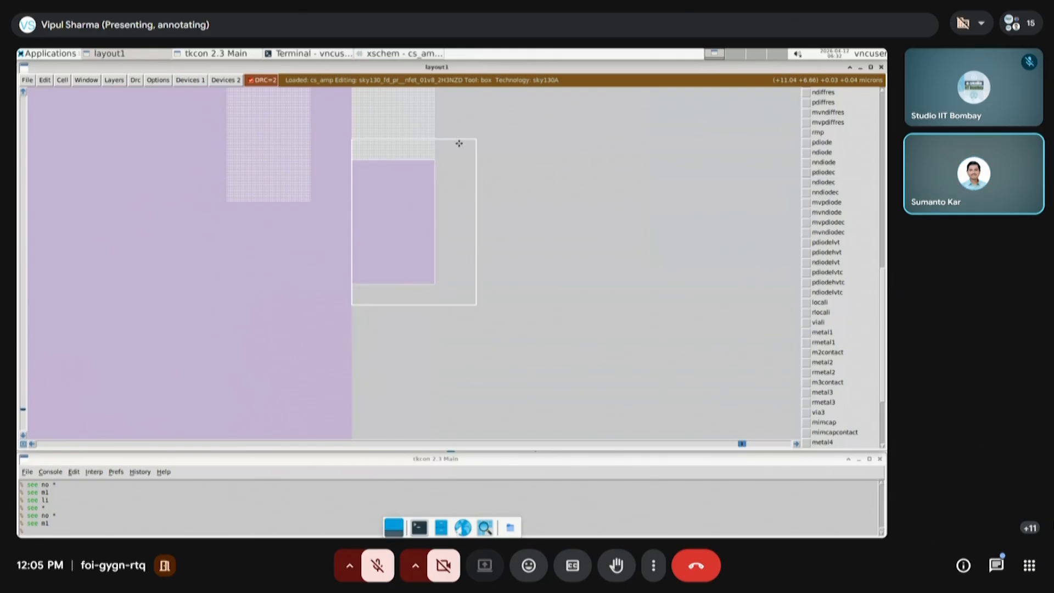
pyautogui.middleClick(459, 143)
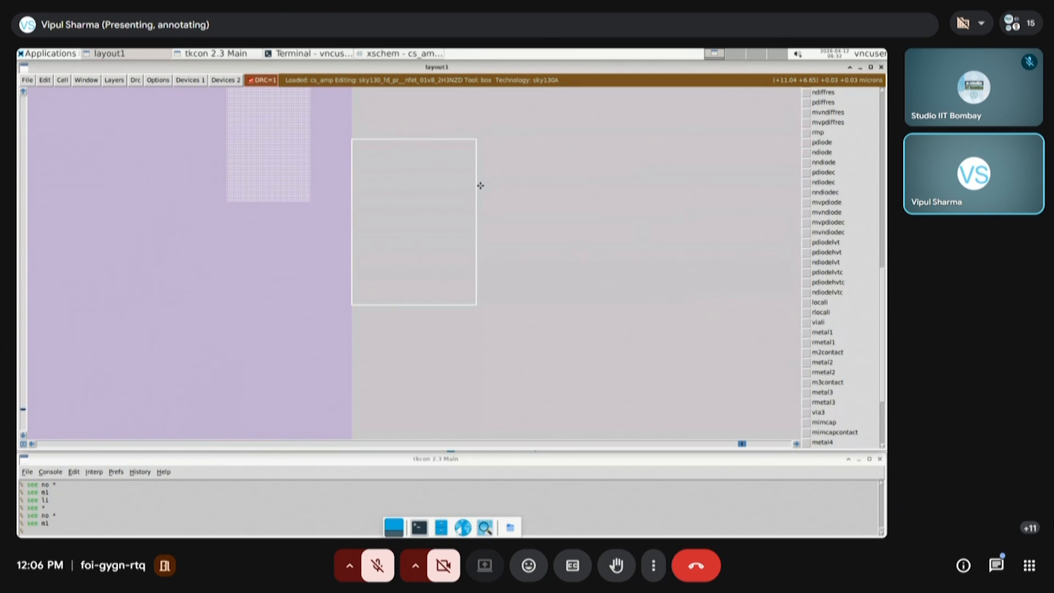
# Make all layers visible again with the console command "see *"
pyautogui.press('v')
pyautogui.click(221, 530)
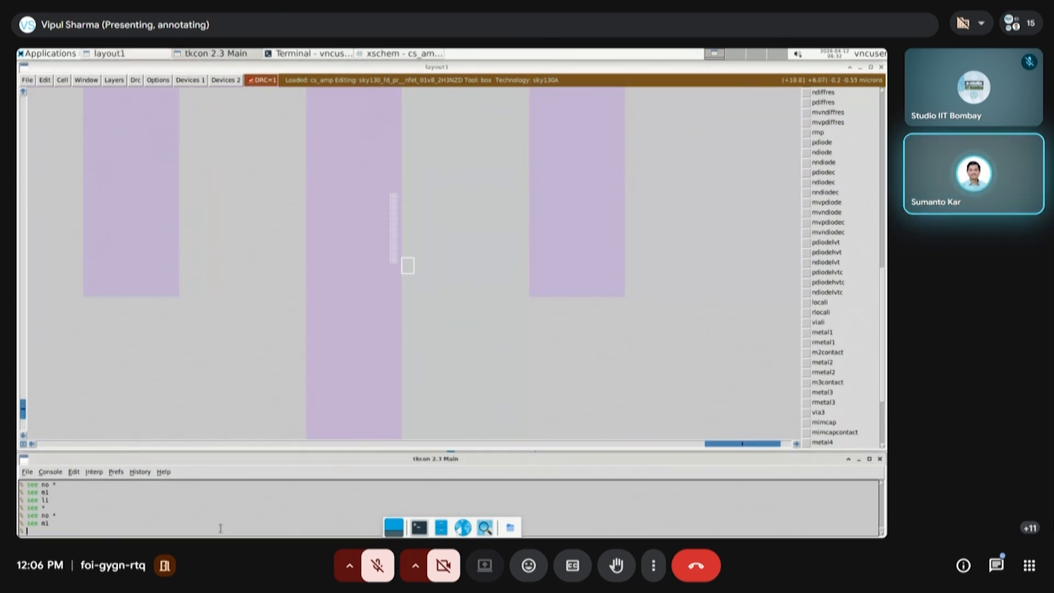
pyautogui.write('se')
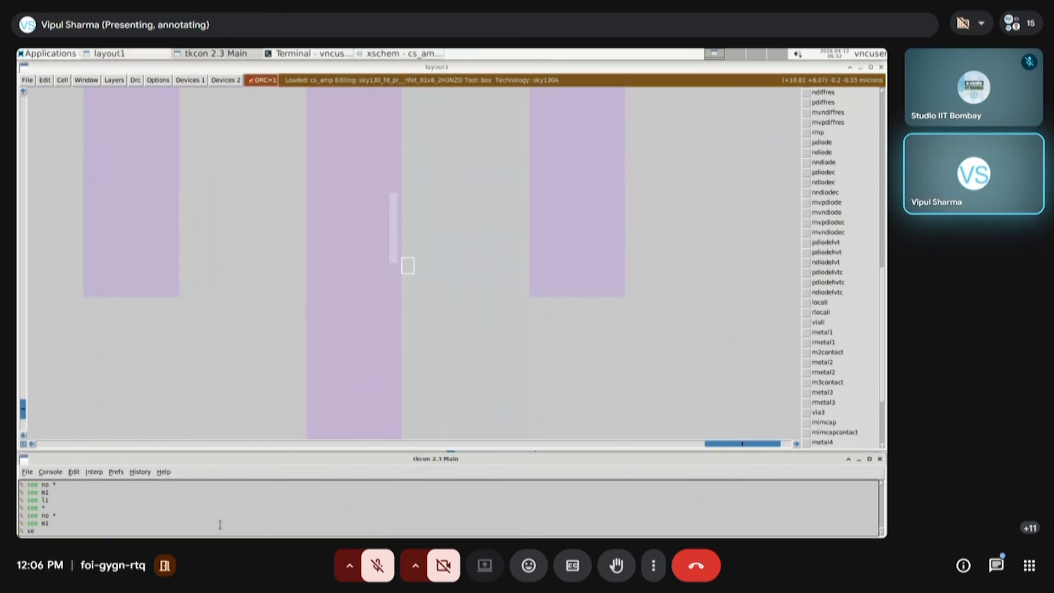
pyautogui.press('Return')
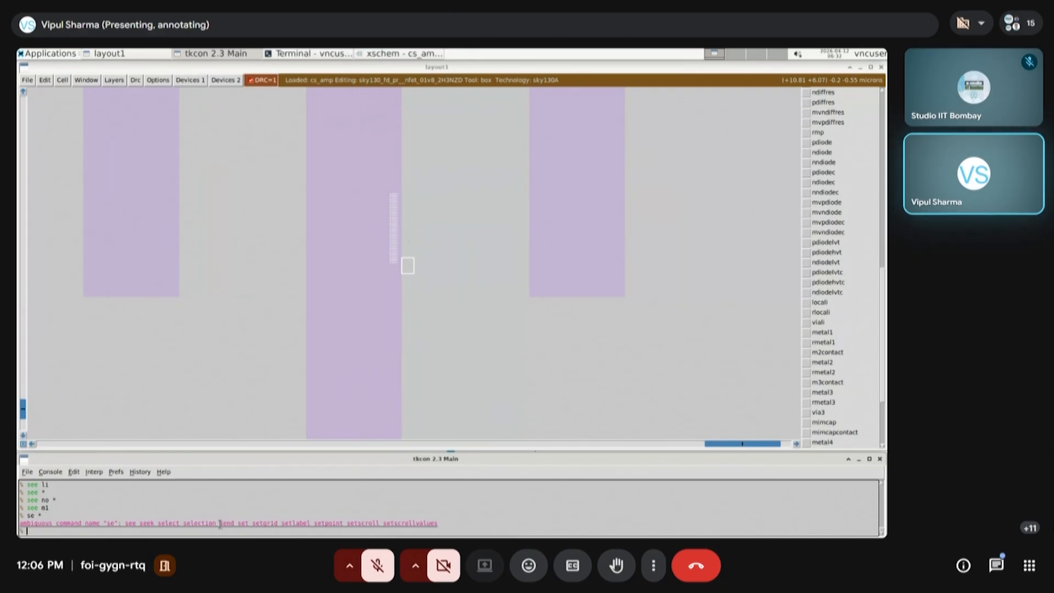
pyautogui.write('see')
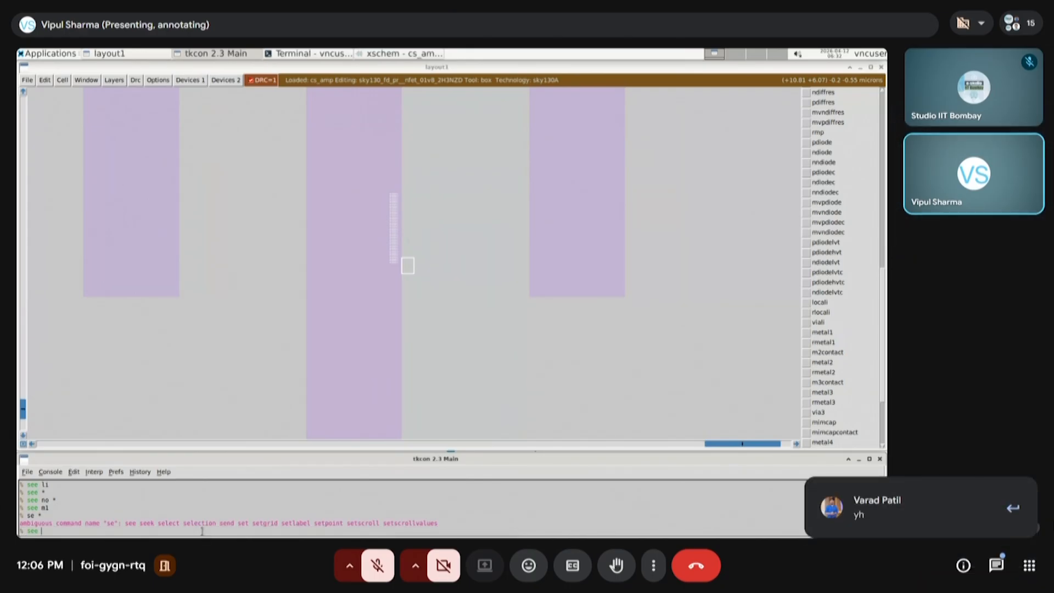
pyautogui.write(' *')
pyautogui.press('Return')
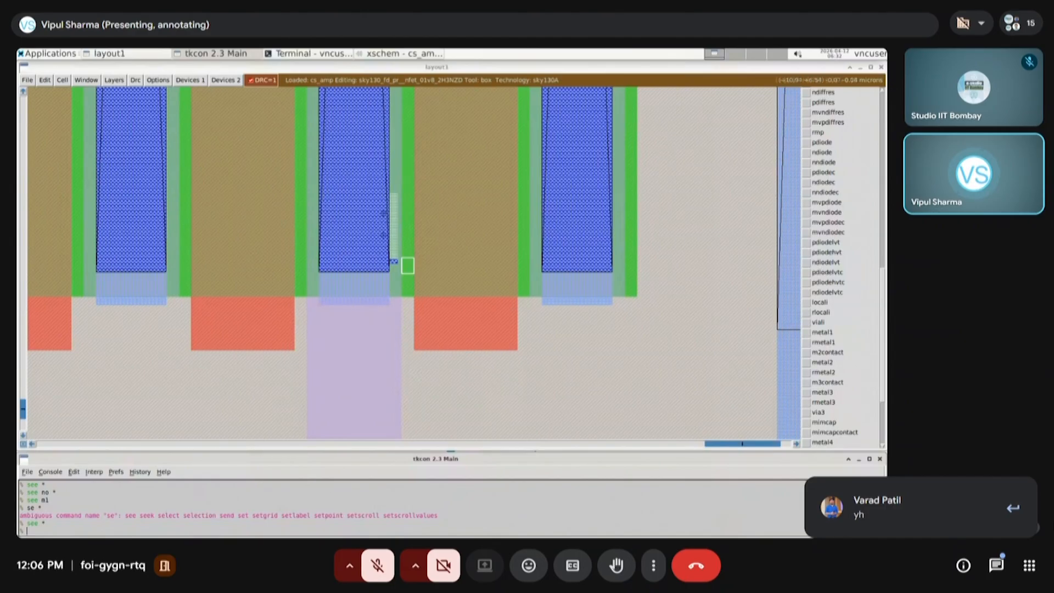
# Select the small contact stub near the lower right corner of the sixth finger and delete it
pyautogui.rightClick(435, 192)
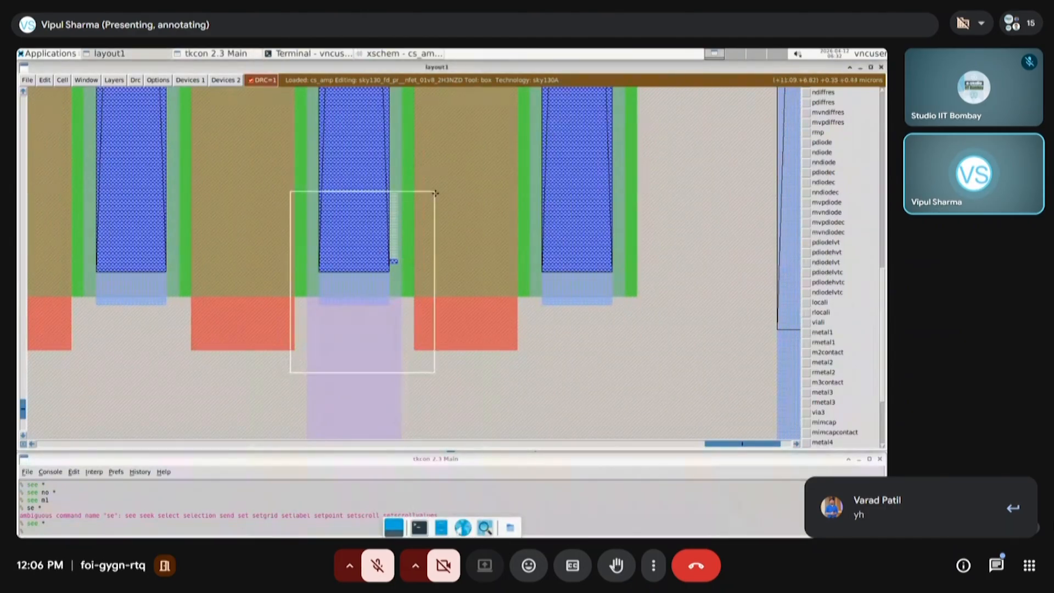
pyautogui.press('z')
pyautogui.hotkey('shift', 'z')
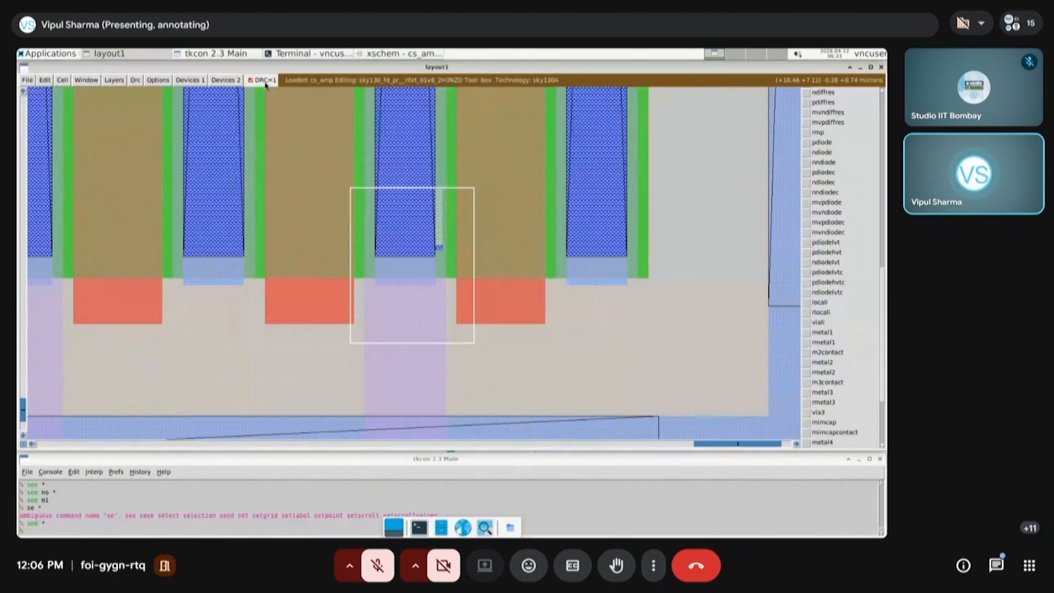
pyautogui.click(430, 263)
pyautogui.rightClick(447, 242)
pyautogui.press('z')
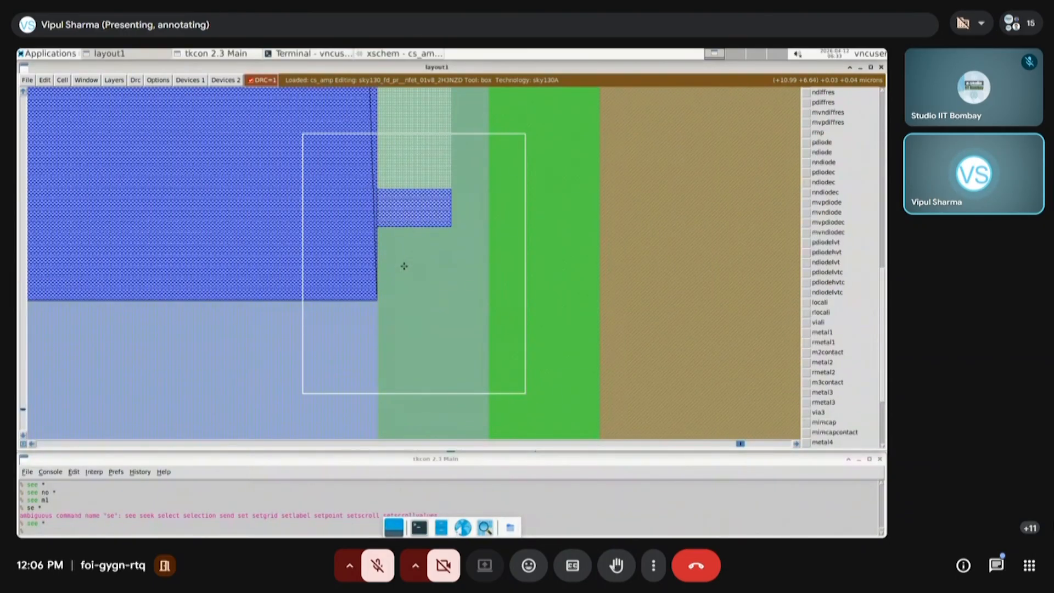
pyautogui.hotkey('shift', 'z')
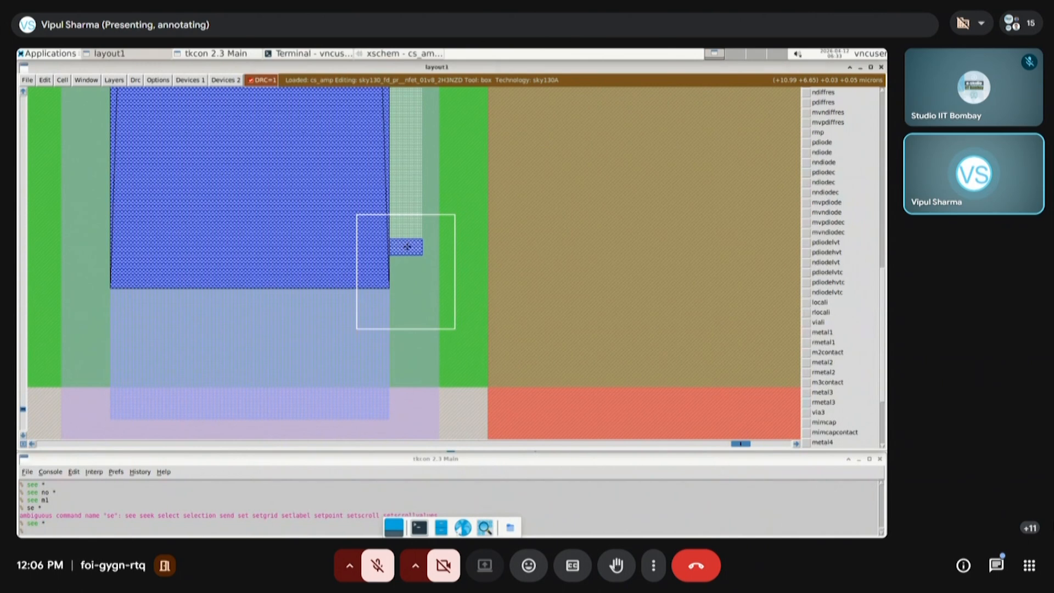
pyautogui.press('s')
pyautogui.click(408, 246)
pyautogui.press('s')
pyautogui.press('s')
pyautogui.click(385, 265)
pyautogui.rightClick(433, 231)
pyautogui.press('a')
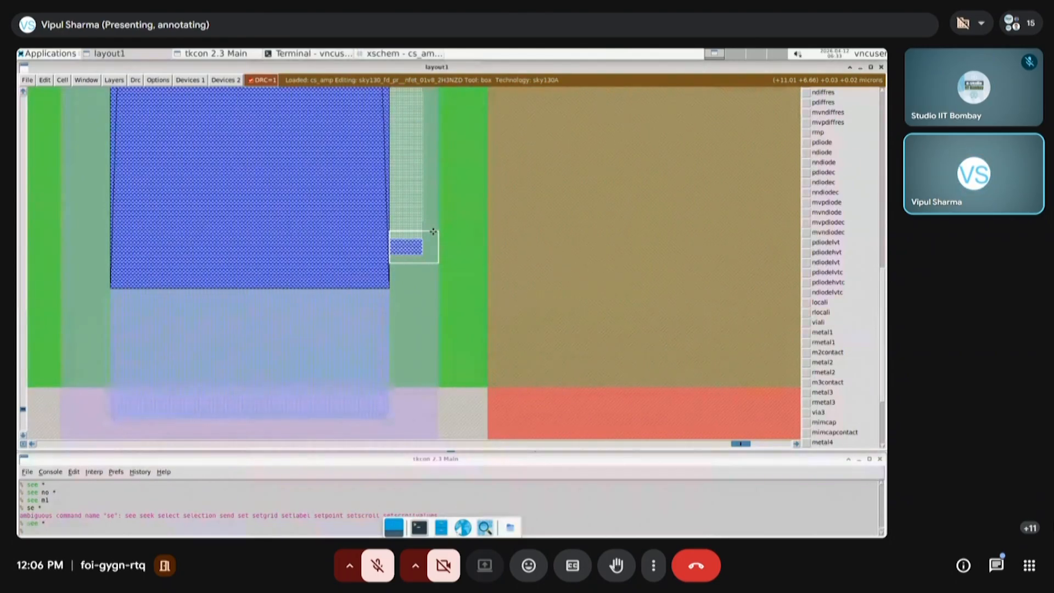
pyautogui.press('d')
pyautogui.scroll(-4, 400, 266)
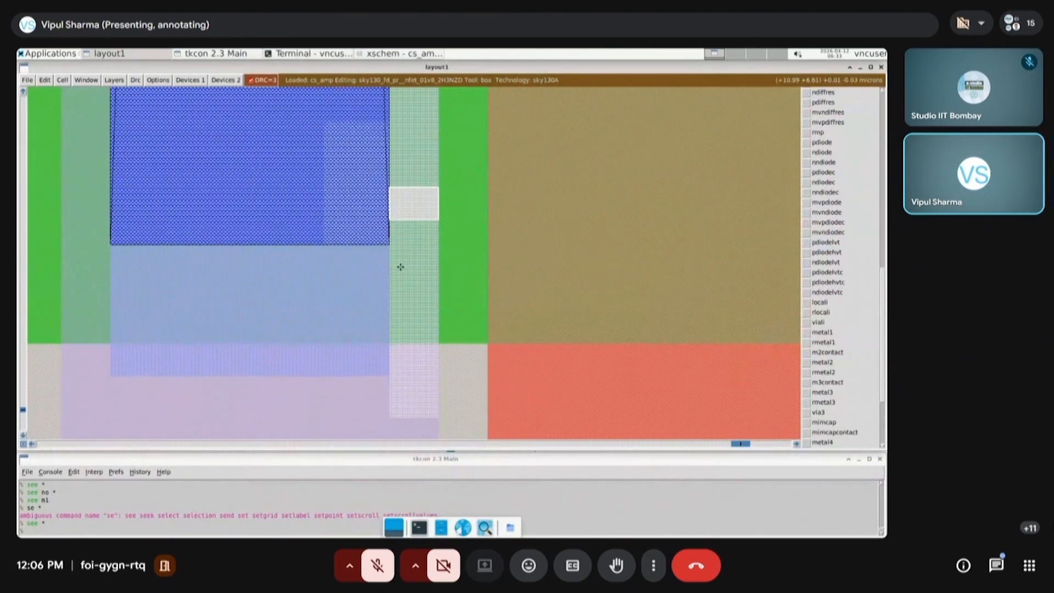
pyautogui.hscroll(1, 400, 267)
# Undo the recent edits at the sixth finger, going back until its metal1 extension is removed
pyautogui.hotkey('shift', 'z')
pyautogui.hotkey('shift', 'z')
pyautogui.hotkey('shift', 'z')
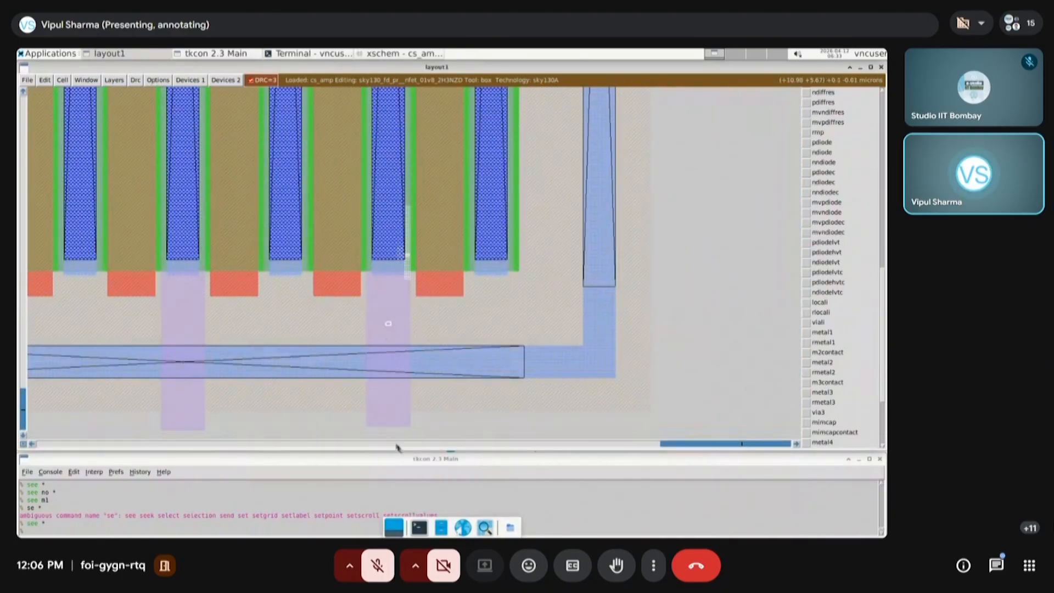
pyautogui.press('u')
pyautogui.press('u')
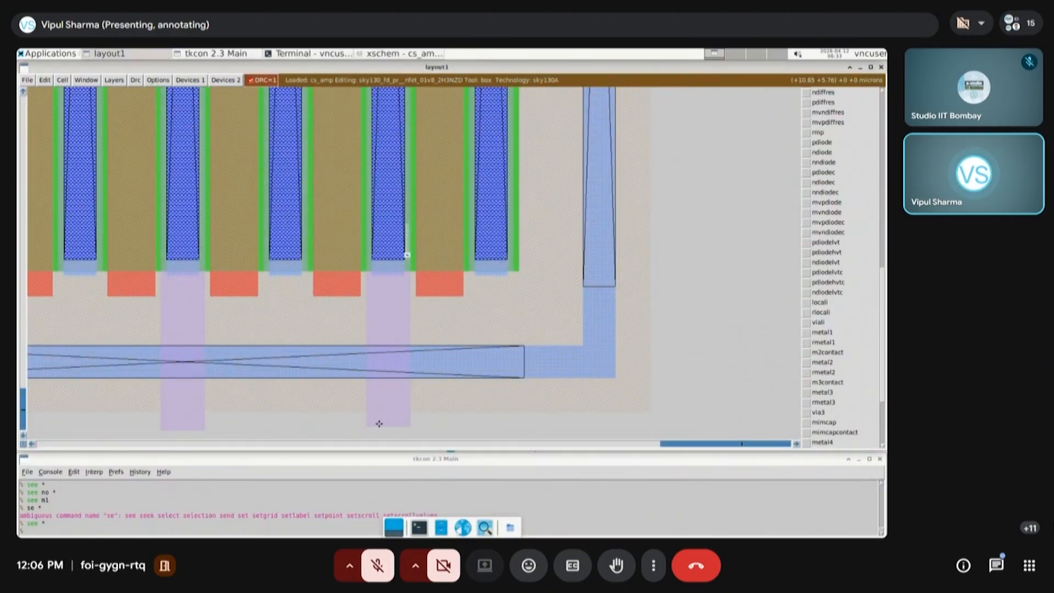
pyautogui.press('u')
pyautogui.press('u')
pyautogui.press('u')
pyautogui.press('u')
pyautogui.press('u')
pyautogui.press('u')
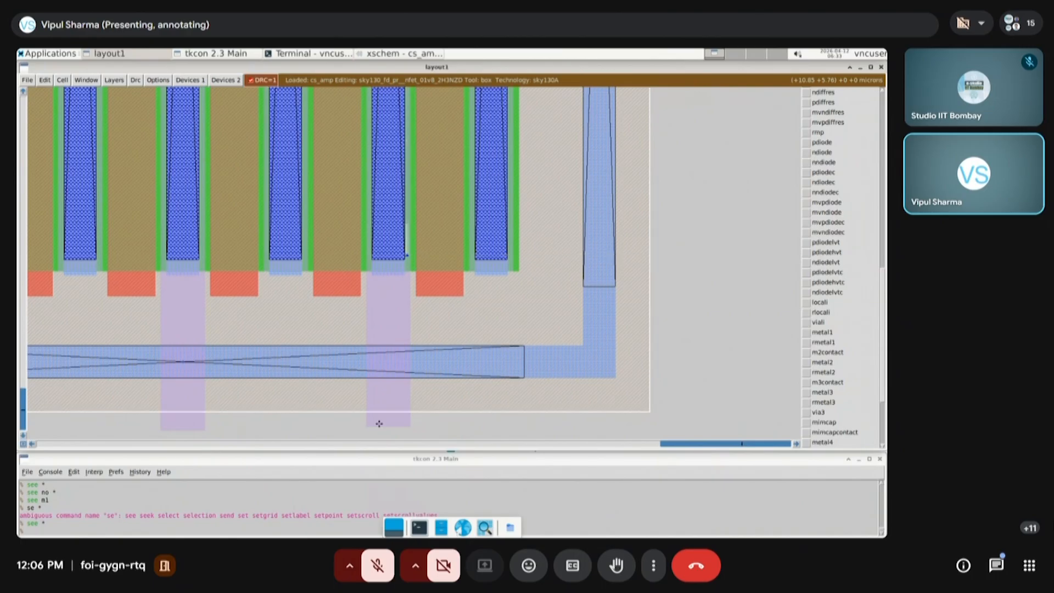
pyautogui.press('u')
pyautogui.press('u')
pyautogui.press('u')
pyautogui.press('u')
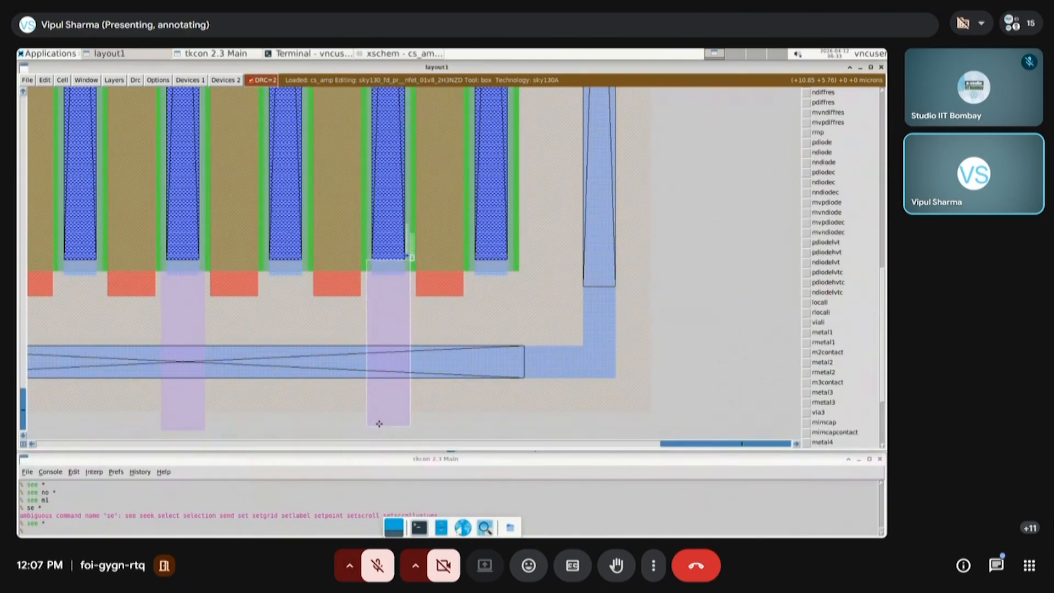
pyautogui.press('u')
pyautogui.press('u')
pyautogui.press('u')
pyautogui.press('u')
pyautogui.press('u')
pyautogui.press('u')
pyautogui.press('u')
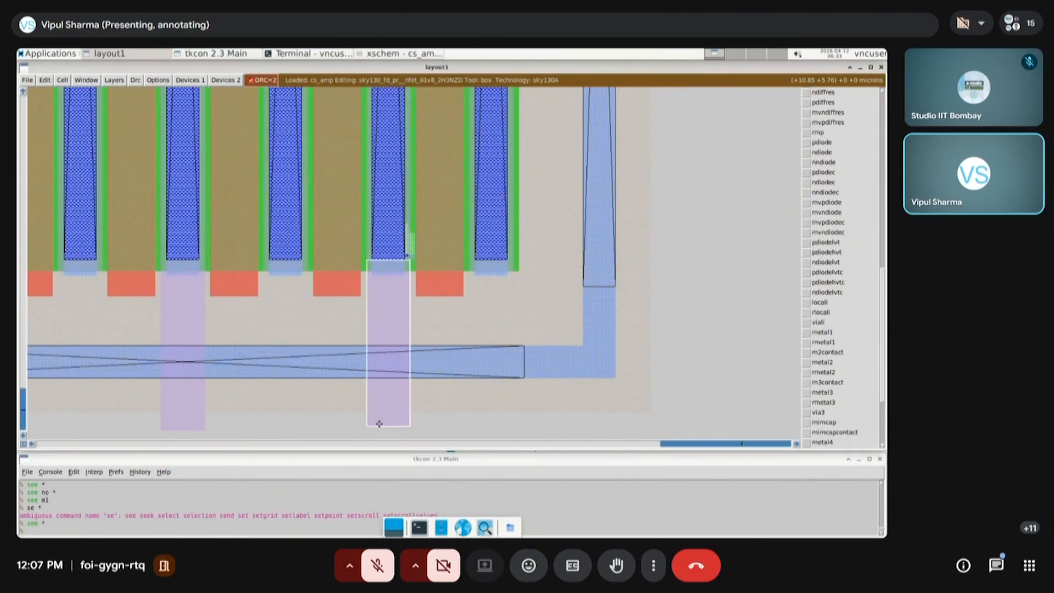
pyautogui.press('u')
pyautogui.press('u')
pyautogui.press('u')
pyautogui.press('u')
pyautogui.press('u')
pyautogui.press('u')
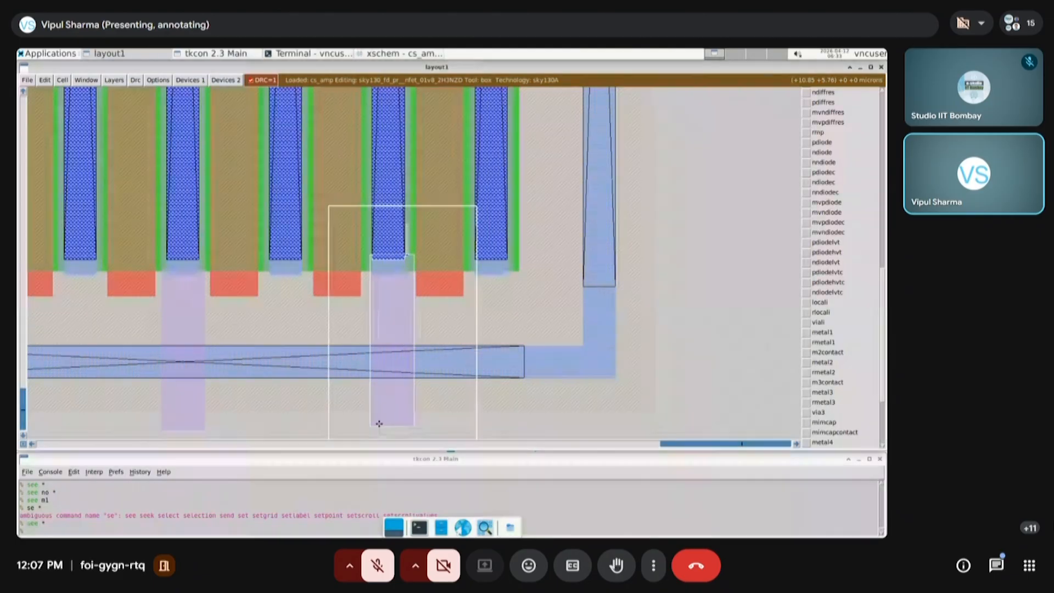
pyautogui.press('u')
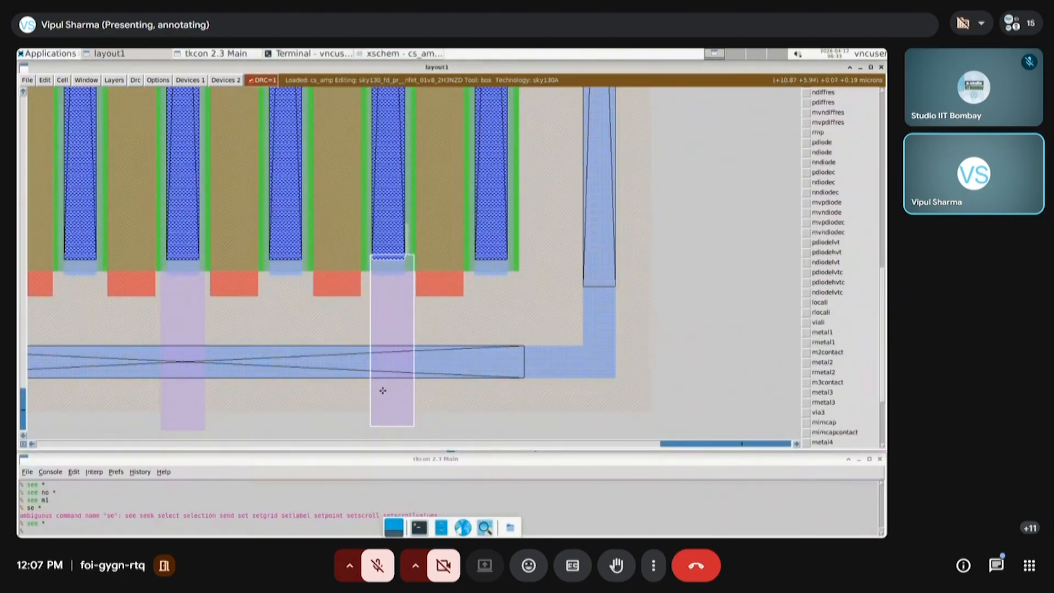
pyautogui.press('u')
pyautogui.press('u')
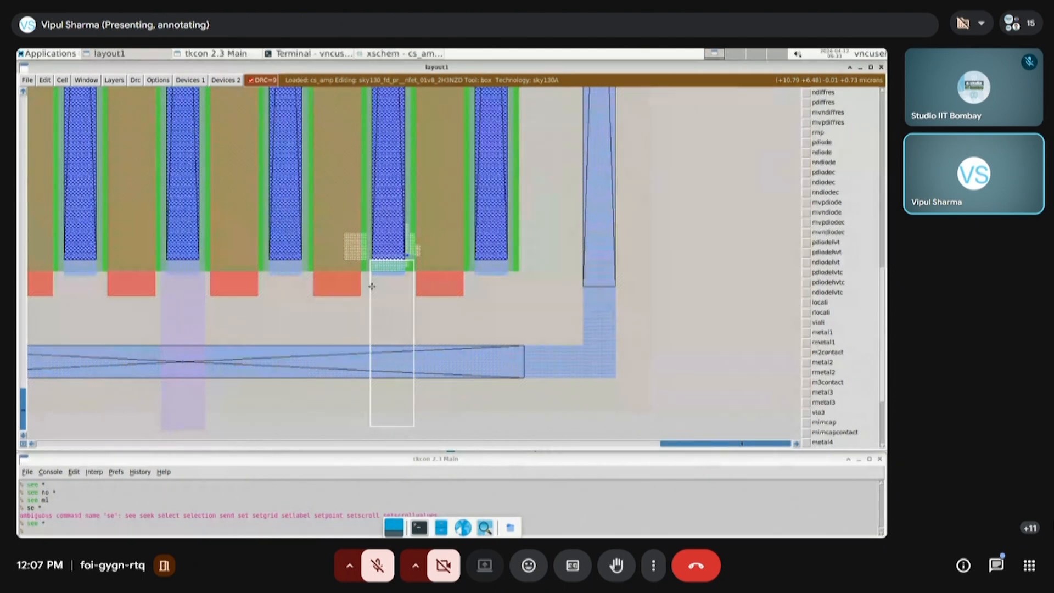
# Examine the lower ends of the transistor fingers and the error-marked area around the sixth finger
pyautogui.hotkey('shift', 'z')
pyautogui.hotkey('shift', 'z')
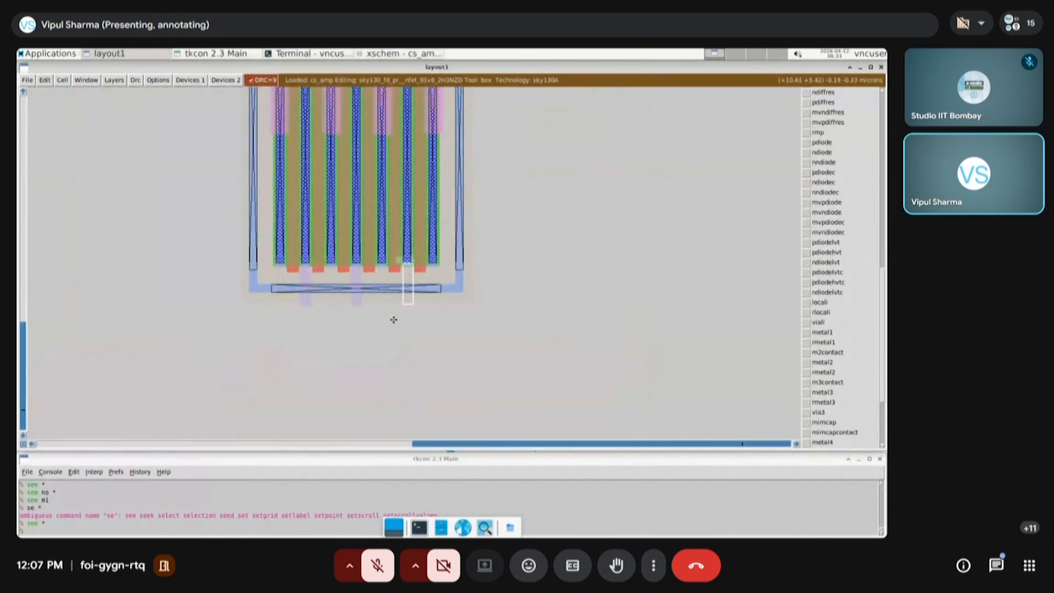
pyautogui.press('v')
pyautogui.click(486, 428)
pyautogui.rightClick(632, 369)
pyautogui.hotkey('ctrl', 'z')
pyautogui.hotkey('shift', 'z')
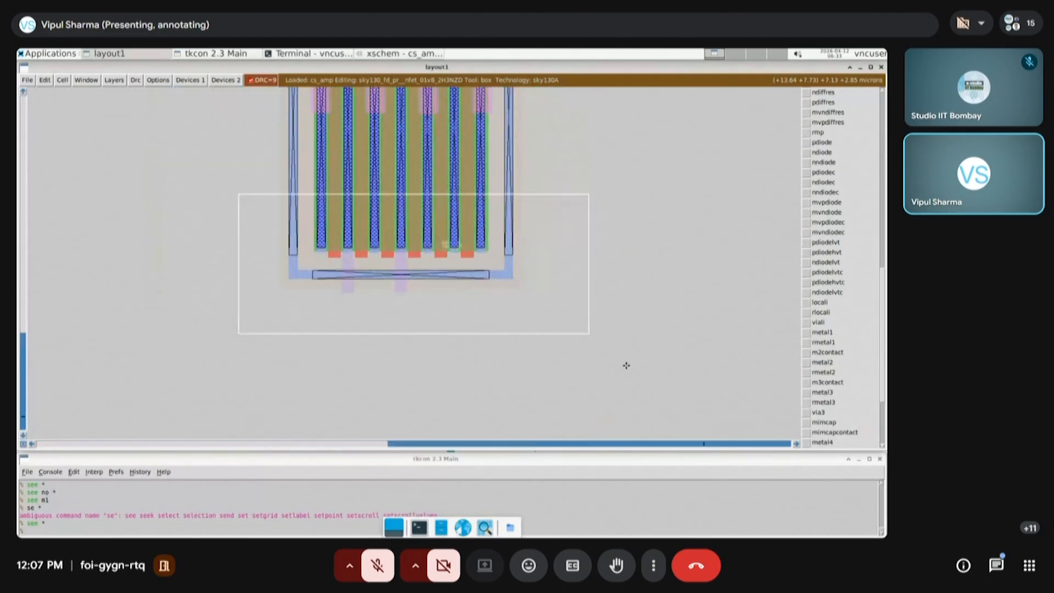
pyautogui.press('z')
pyautogui.press('z')
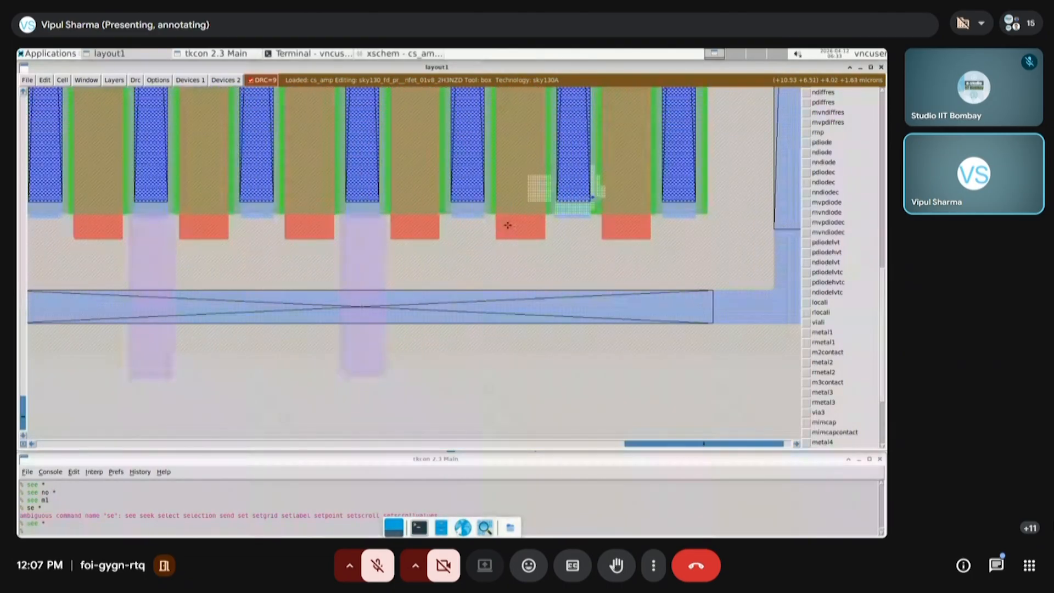
pyautogui.press('z')
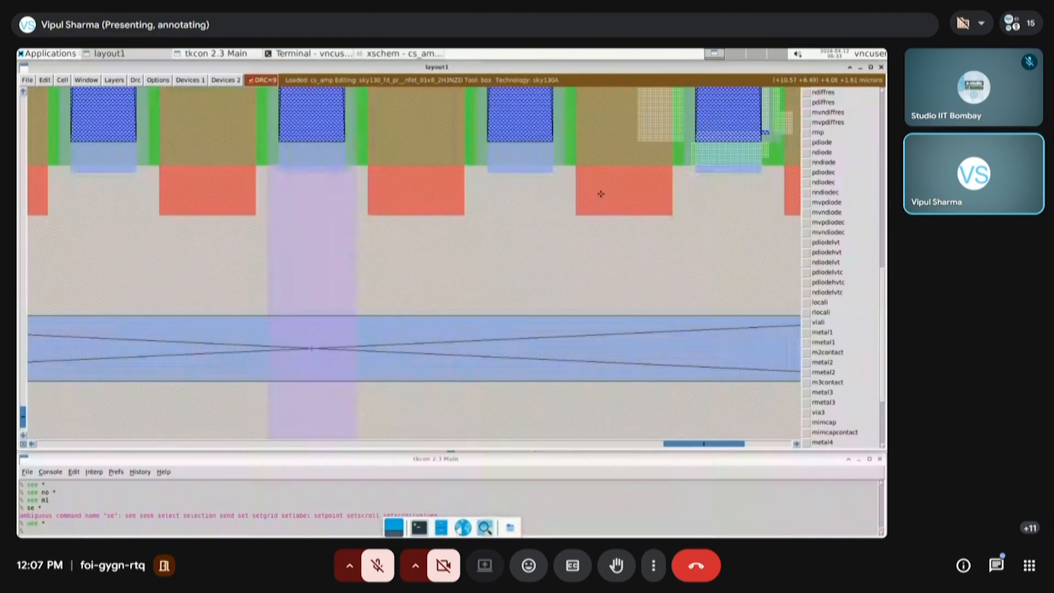
pyautogui.hotkey('shift', 'z')
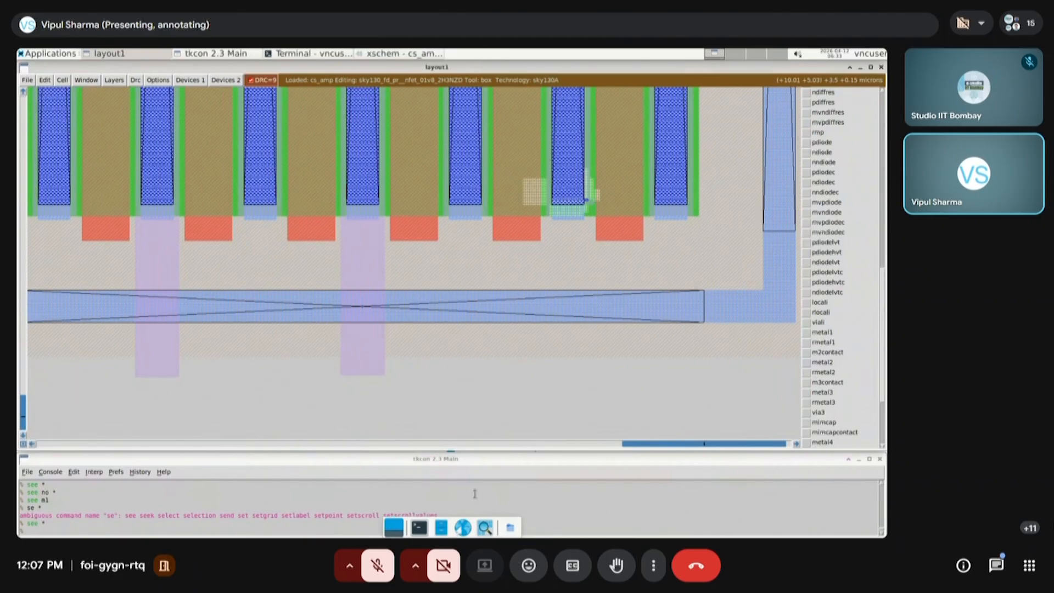
# Box the error-marked area at the sixth finger's lower end, run "drc why" and read the listed rule violations
pyautogui.click(518, 232)
pyautogui.rightClick(632, 147)
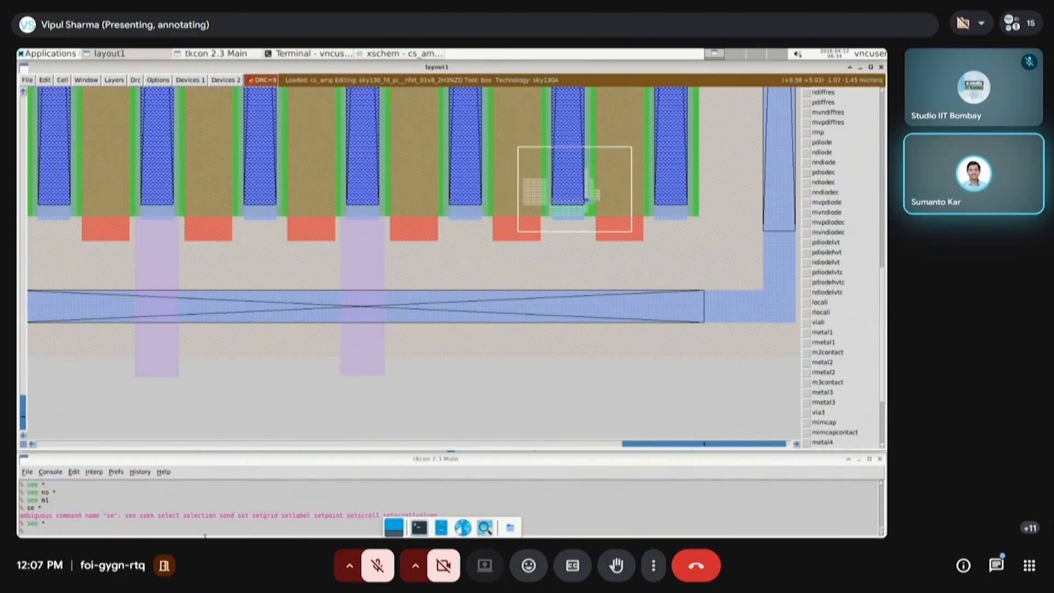
pyautogui.click(192, 530)
pyautogui.write('dr')
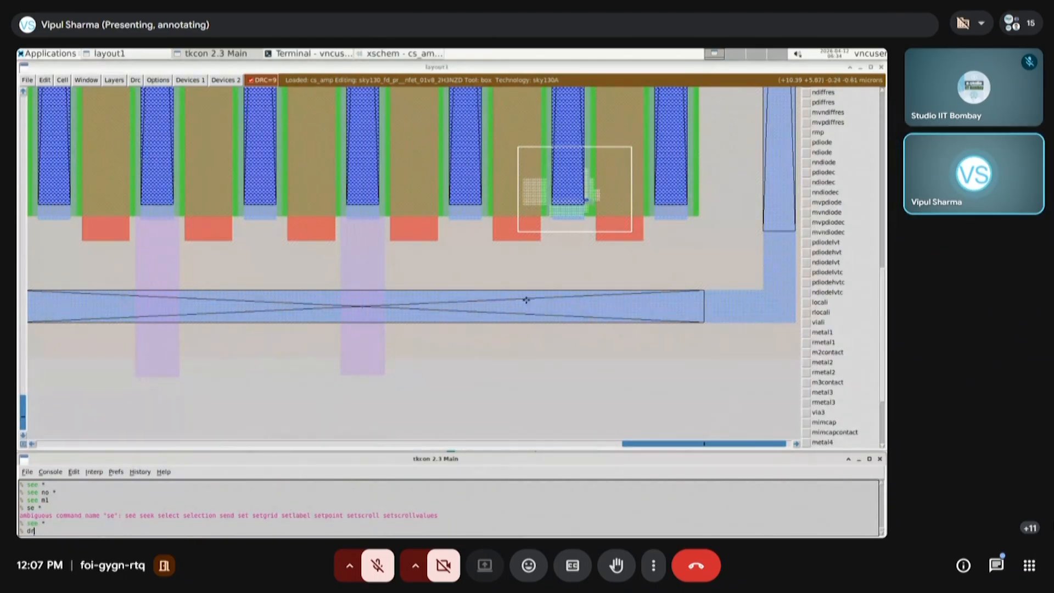
pyautogui.click(517, 238)
pyautogui.rightClick(624, 153)
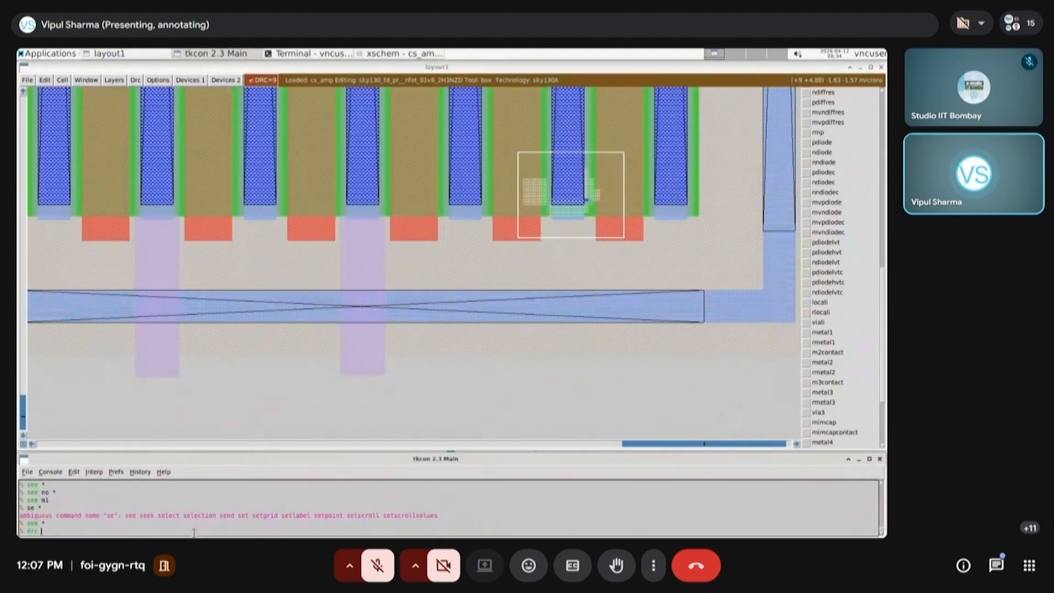
pyautogui.write('why')
pyautogui.press('Return')
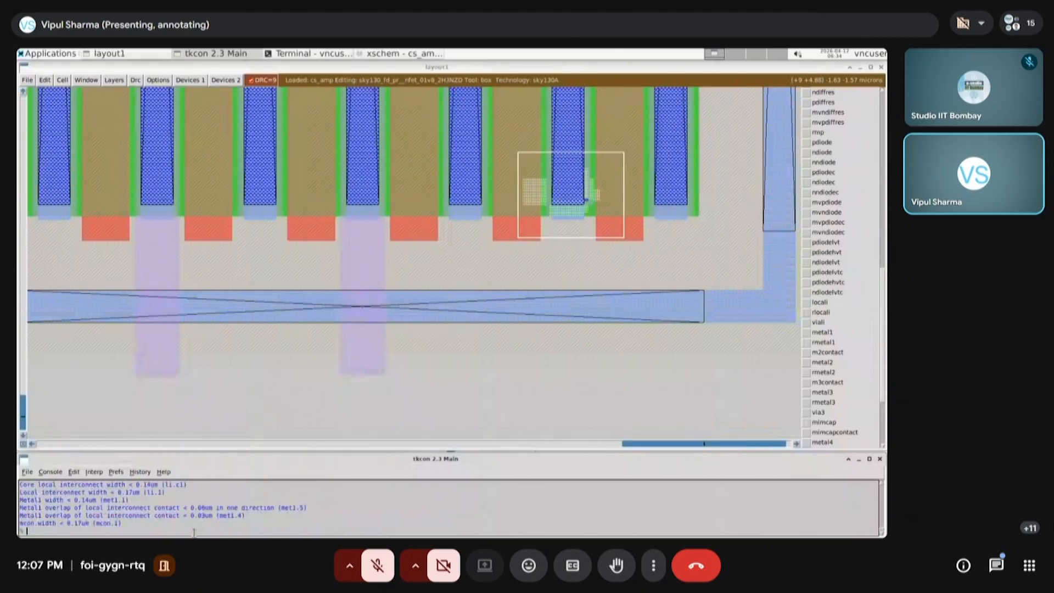
pyautogui.scroll(1, 211, 520)
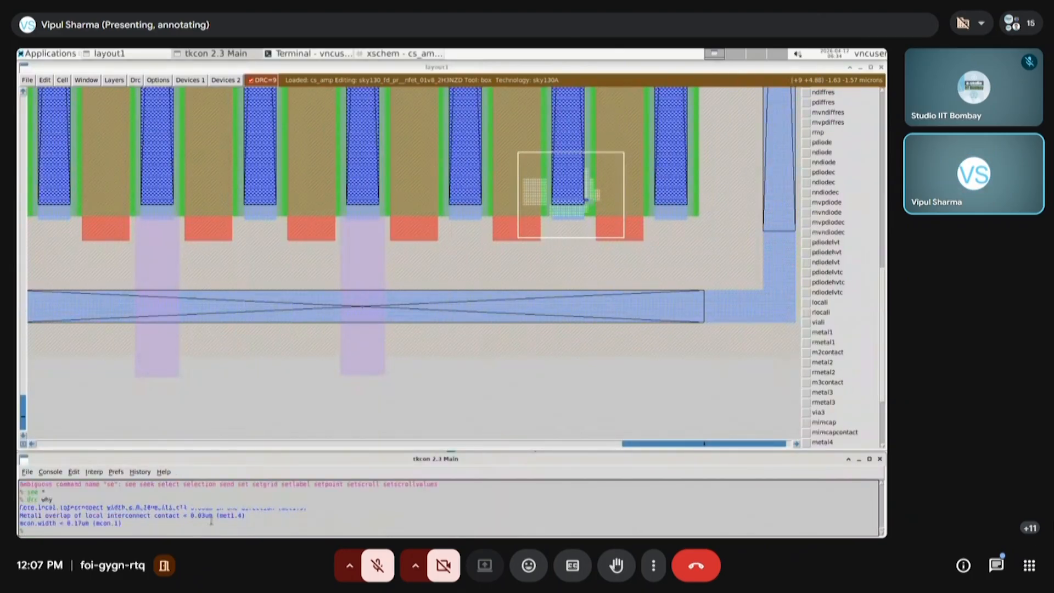
pyautogui.scroll(-1, 211, 520)
pyautogui.scroll(1, 211, 520)
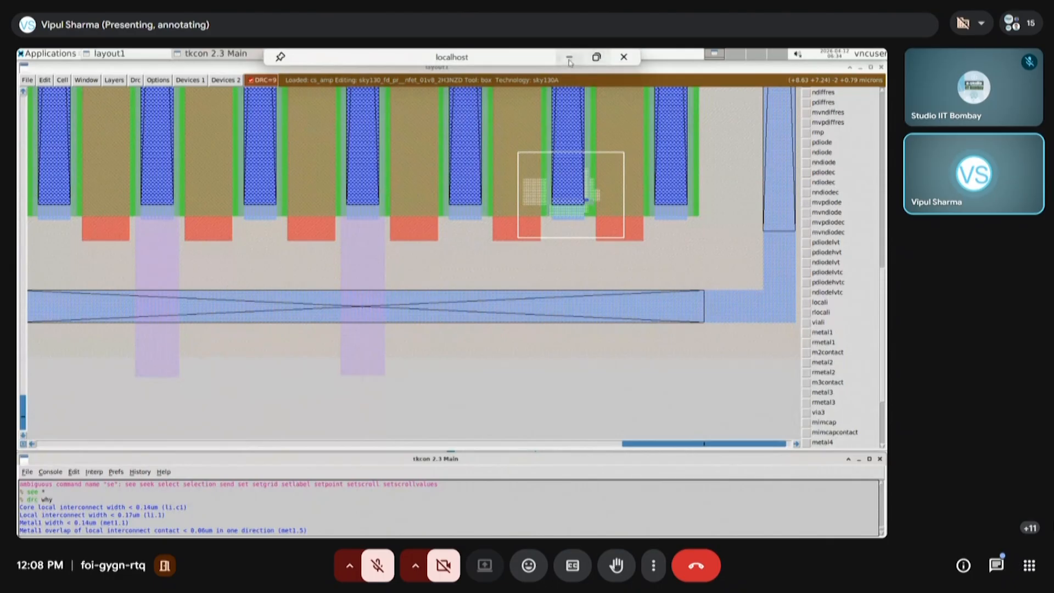
# Switch to the Edge browser and open the SkyWater SKY130 PDK documentation on readthedocs in a new tab
pyautogui.click(569, 59)
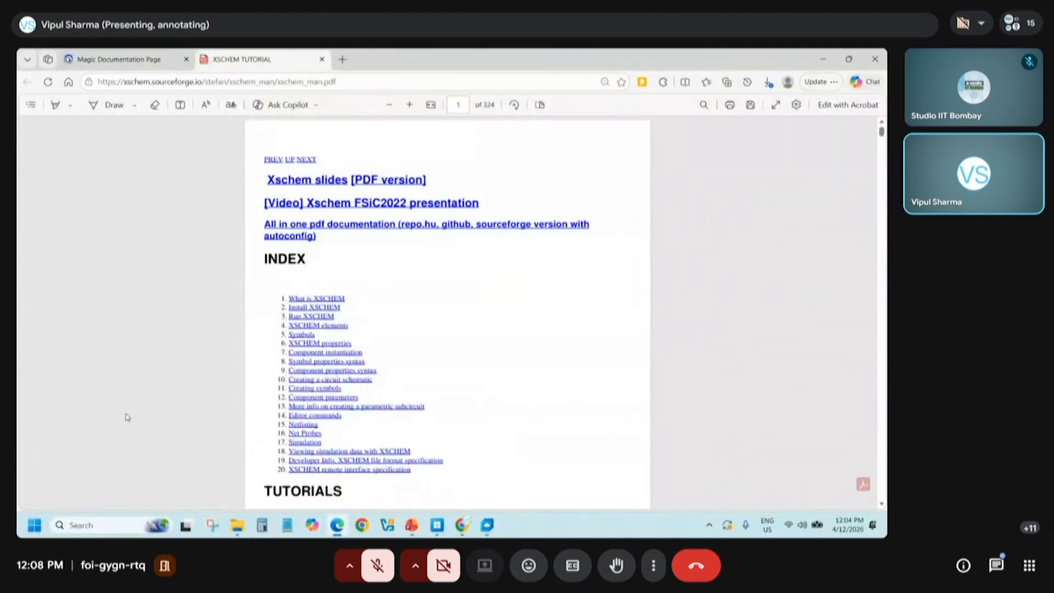
pyautogui.click(248, 531)
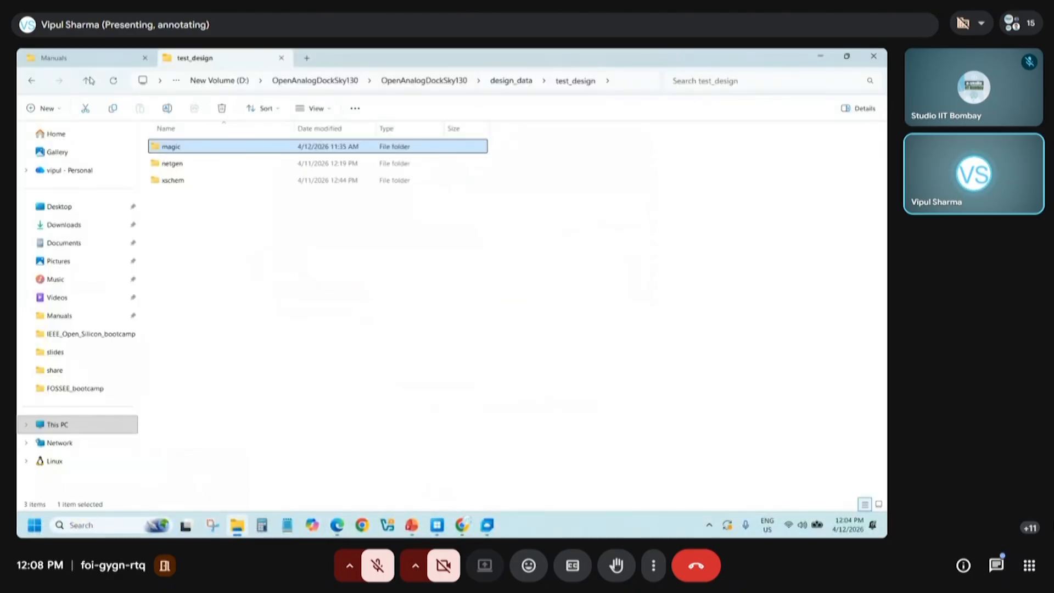
pyautogui.click(86, 62)
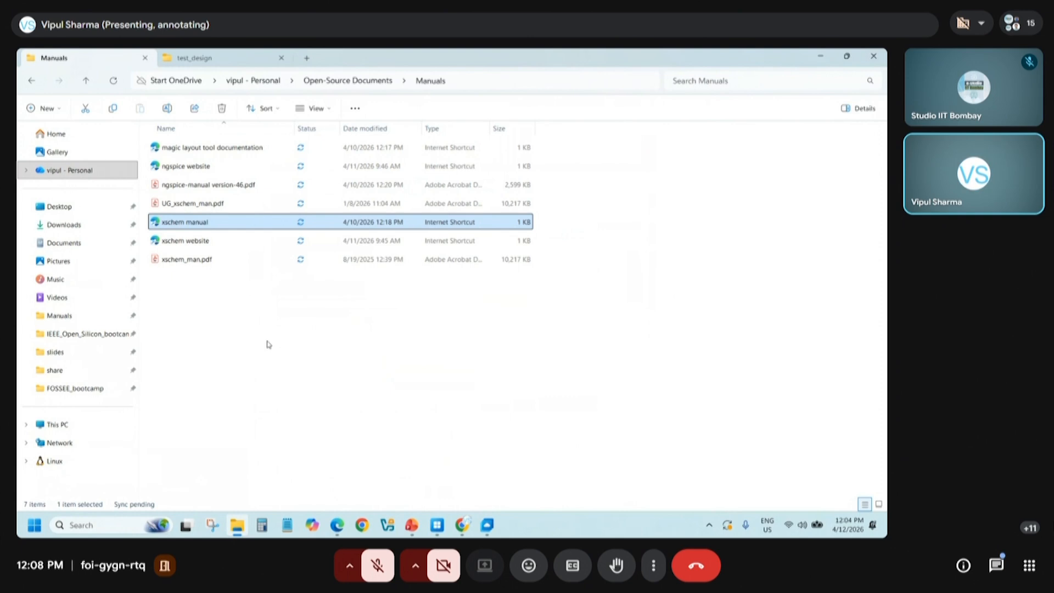
pyautogui.click(337, 524)
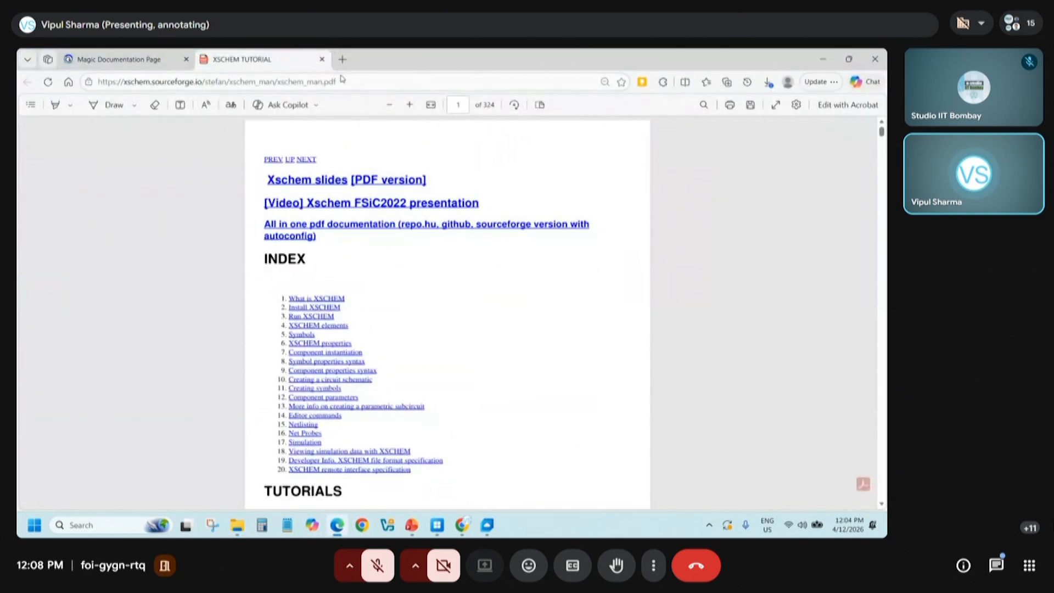
pyautogui.click(343, 58)
pyautogui.click(344, 77)
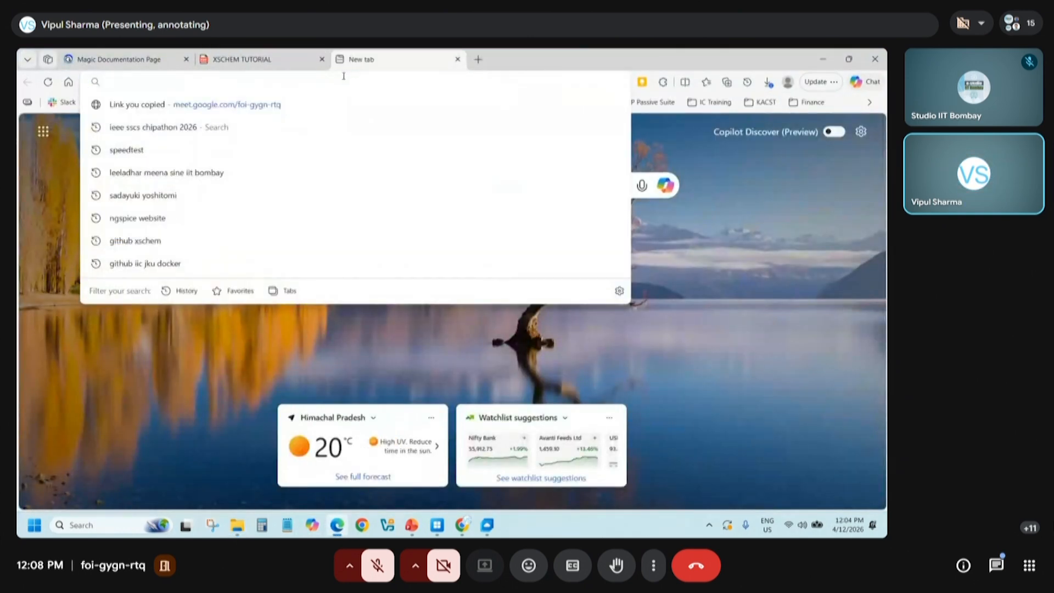
pyautogui.write('skywater-pdk.readthedocs.io/en/main/contents/libraries/foundry-provided.html')
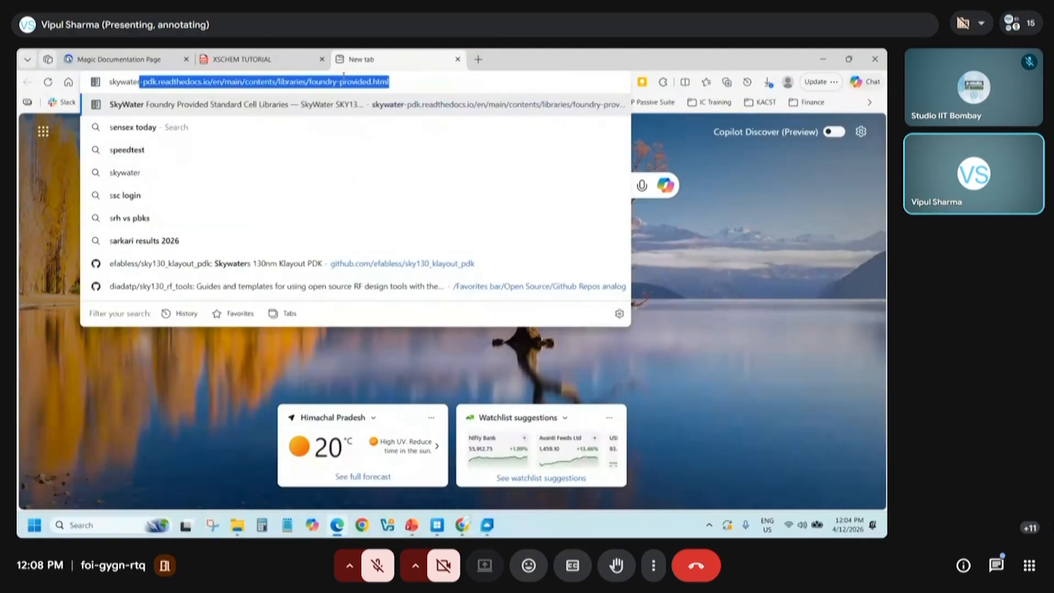
pyautogui.press('Return')
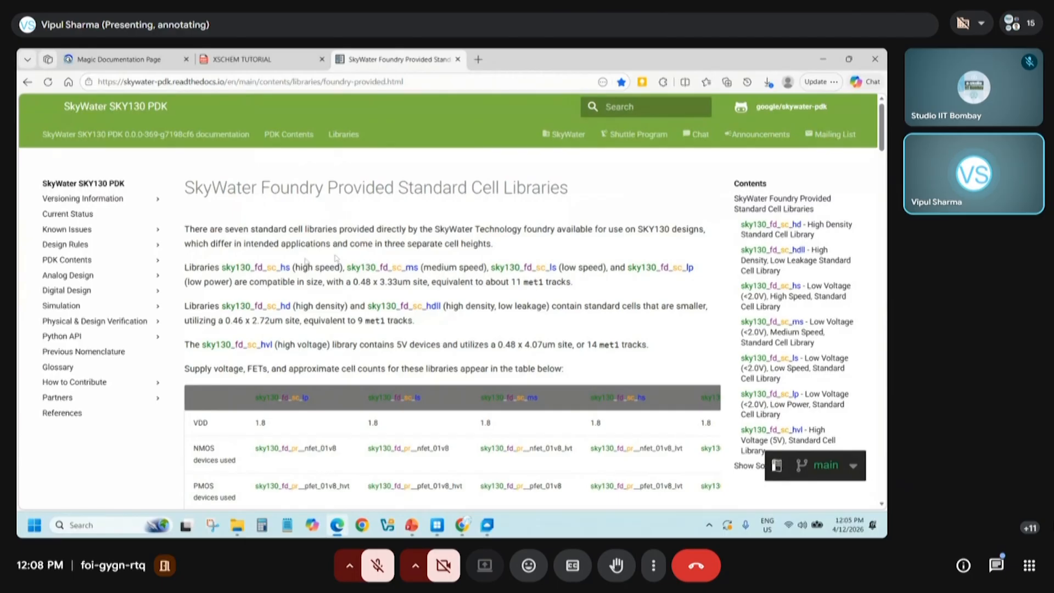
# Open the Error Messages page of the SKY130 Design Rules section and look through its table of DRC rule names and descriptions
pyautogui.scroll(-4, 494, 280)
pyautogui.scroll(4, 492, 280)
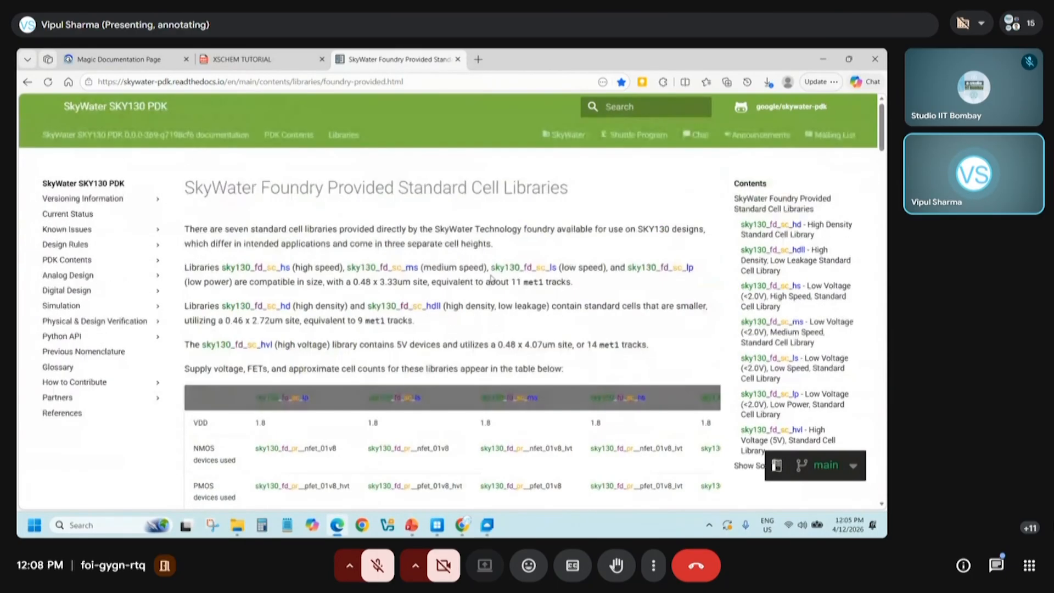
pyautogui.click(77, 245)
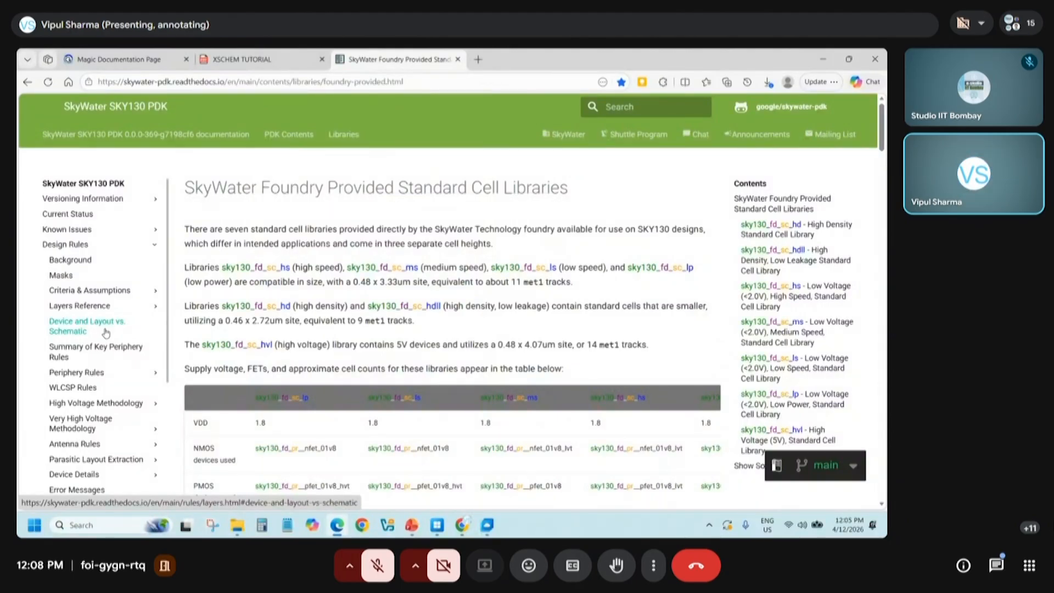
pyautogui.scroll(-2, 106, 333)
pyautogui.click(83, 433)
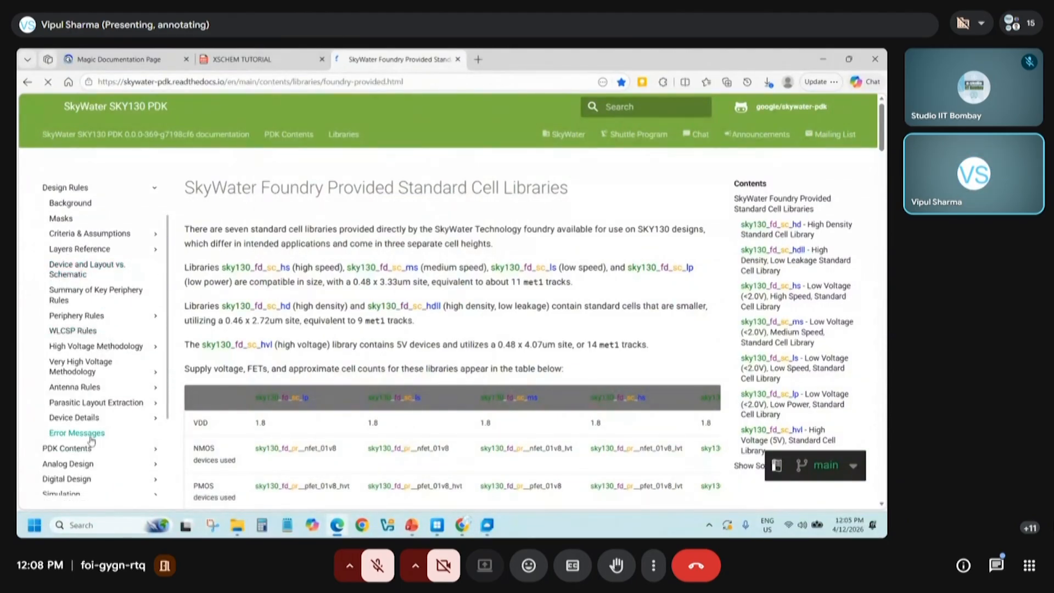
pyautogui.scroll(-7, 350, 379)
pyautogui.scroll(-5, 352, 373)
pyautogui.scroll(10, 351, 374)
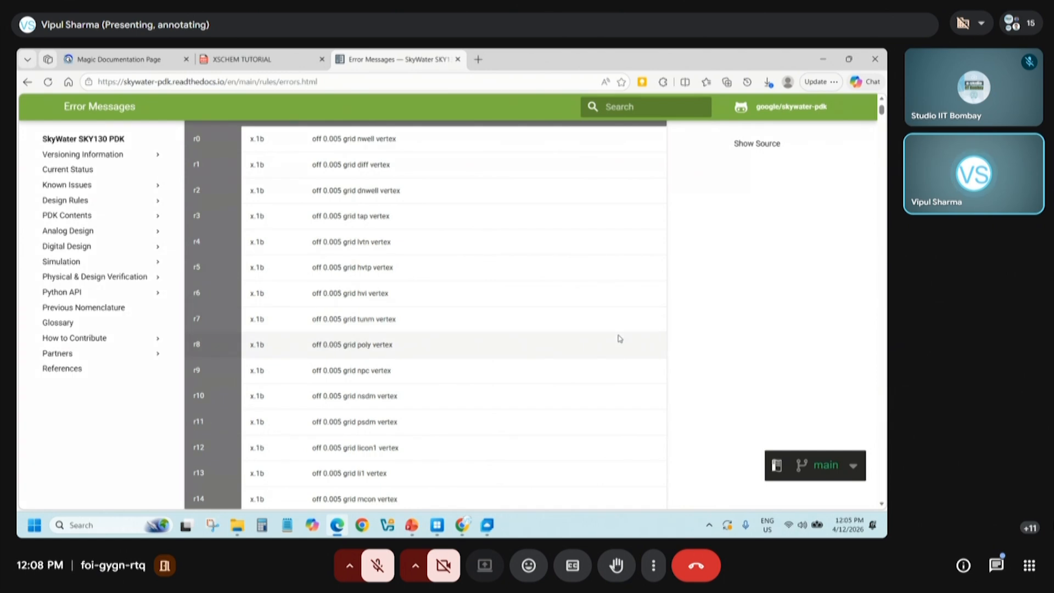
pyautogui.scroll(3, 619, 339)
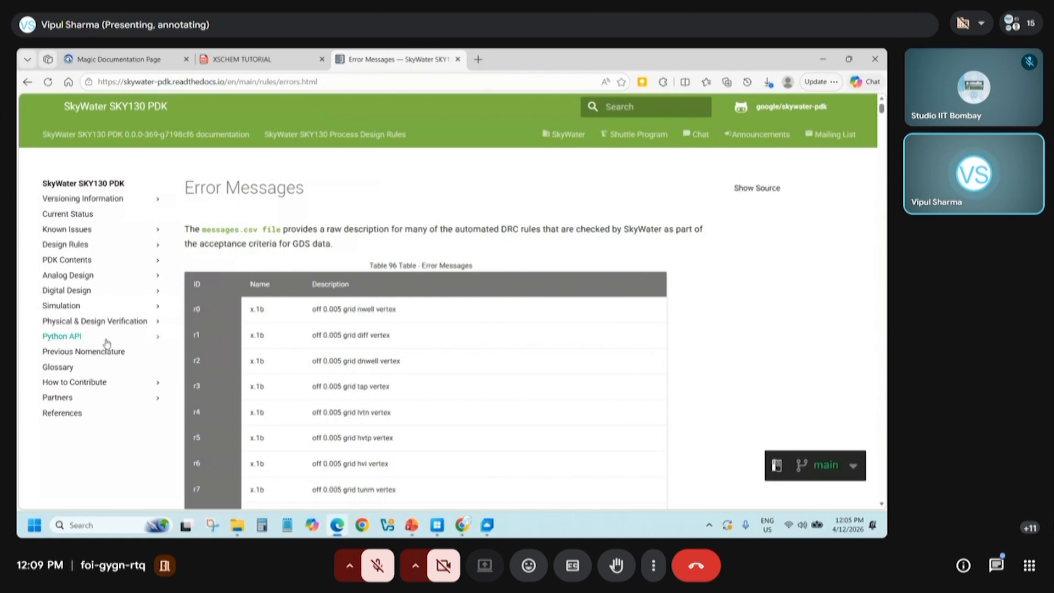
# Return to the Magic layout and try erasing everything inside a box around the error-marked area at the sixth finger
pyautogui.click(823, 59)
pyautogui.click(486, 524)
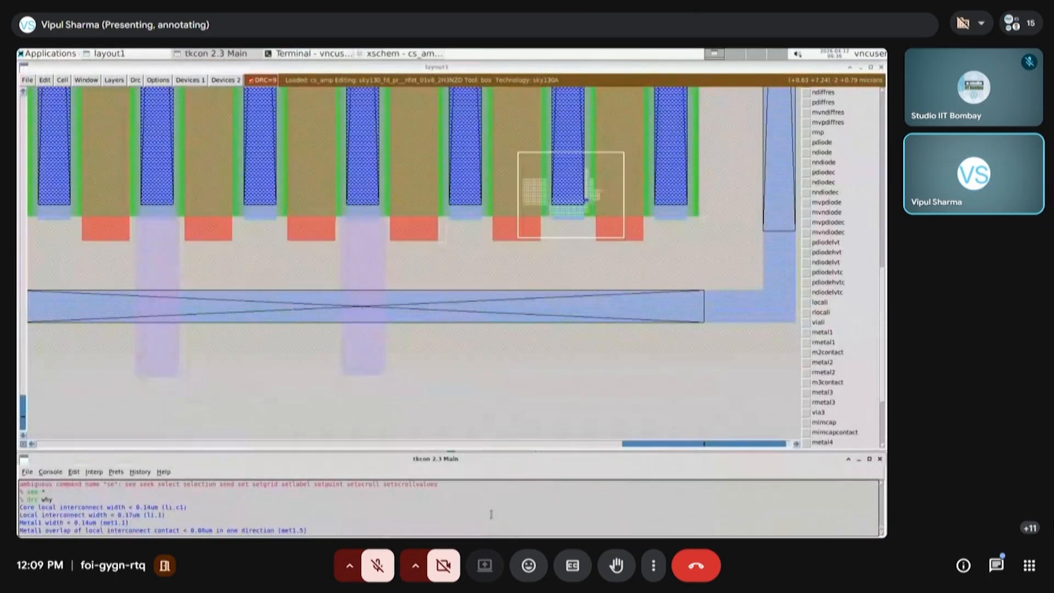
pyautogui.click(513, 251)
pyautogui.rightClick(629, 162)
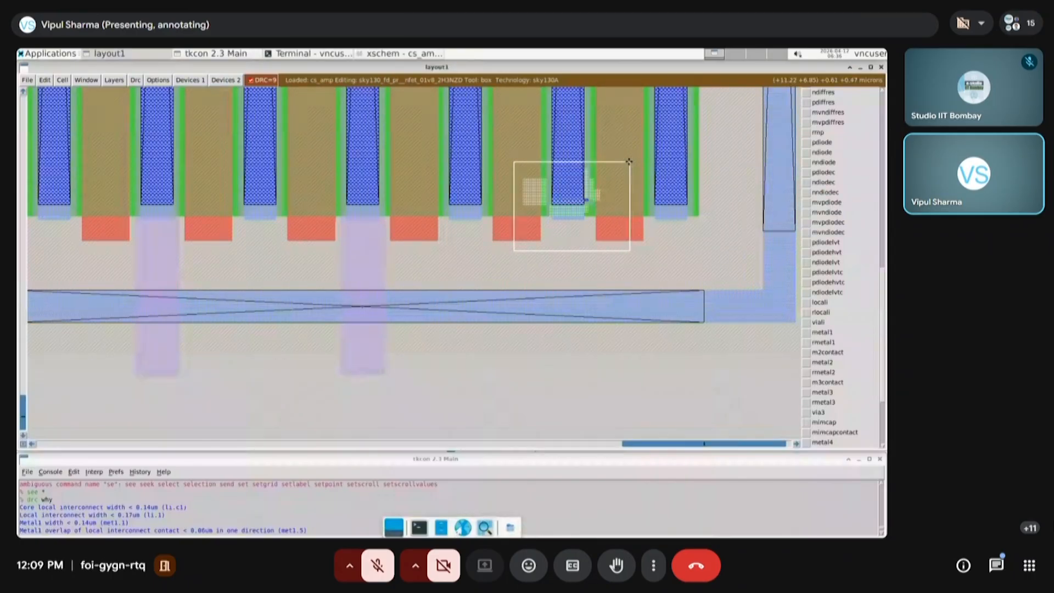
pyautogui.press('d')
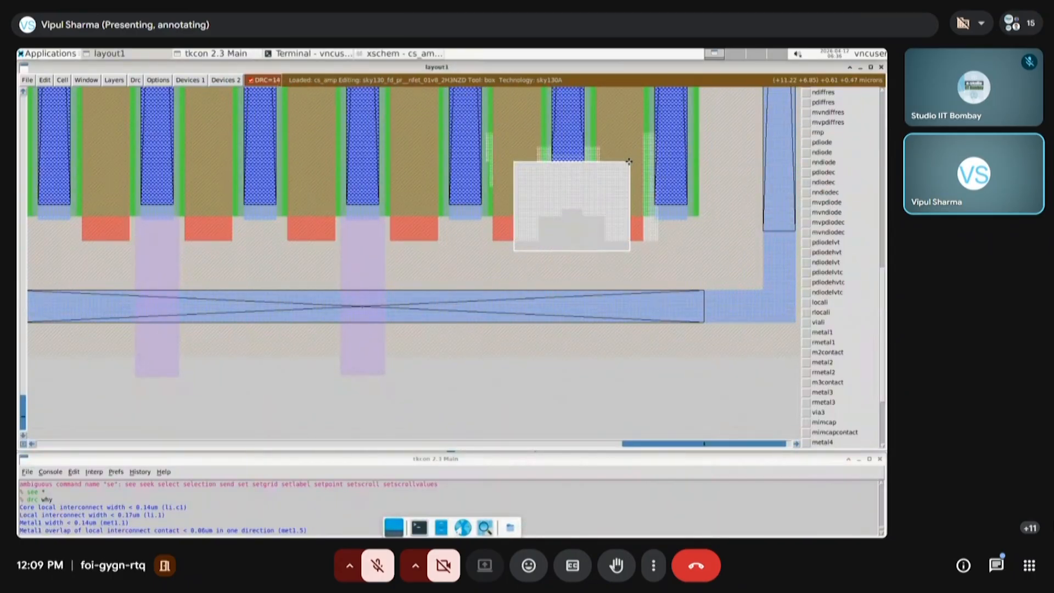
# Undo the erase and the earlier edits at the sixth finger, going back until its metal1 extension is restored
pyautogui.press('u')
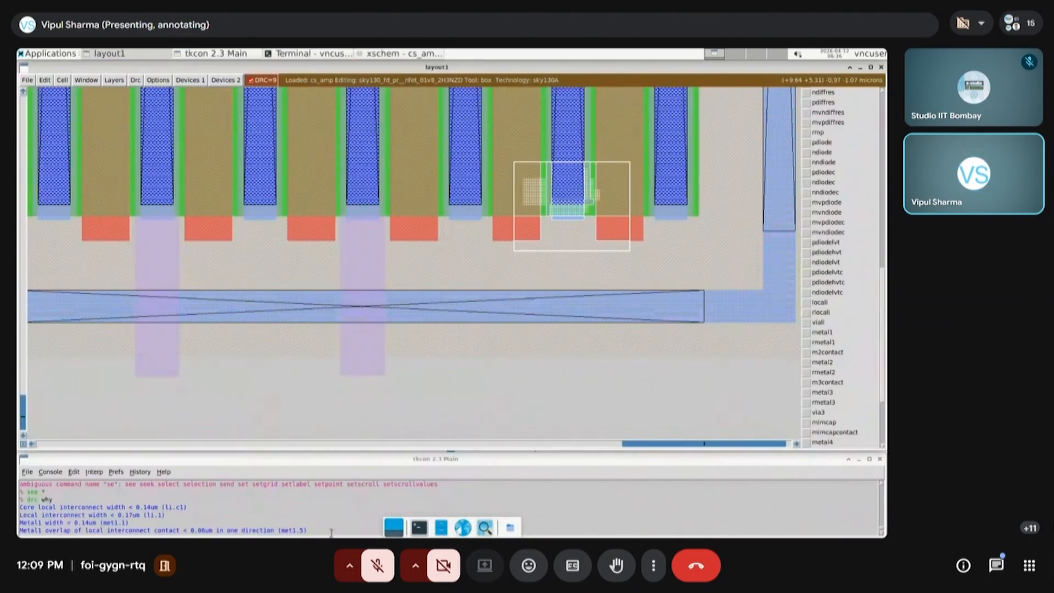
pyautogui.press('u')
pyautogui.press('u')
pyautogui.press('u')
pyautogui.press('u')
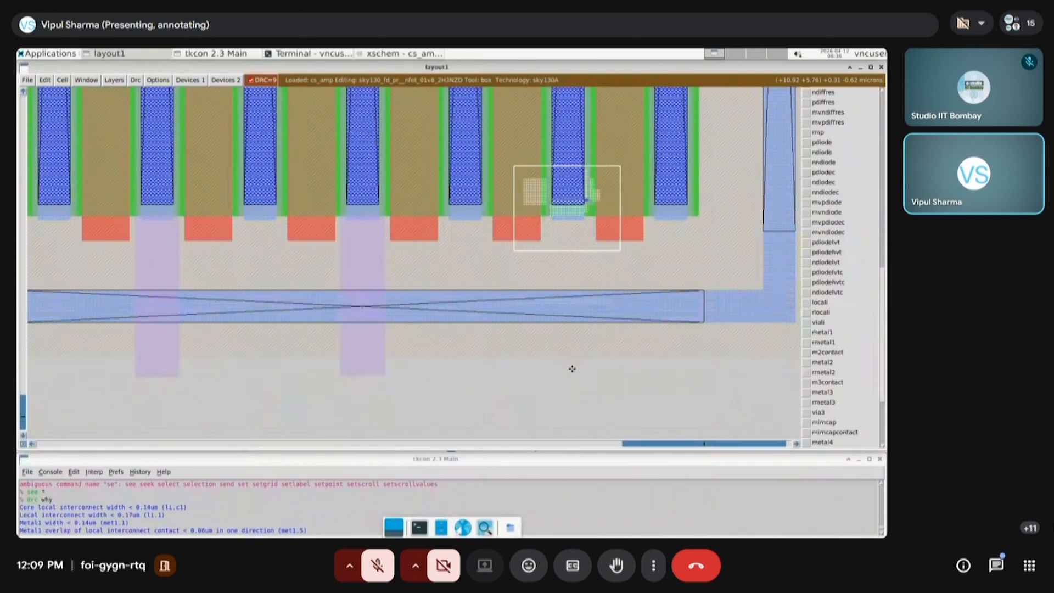
pyautogui.press('u')
pyautogui.press('u')
pyautogui.press('u')
pyautogui.press('u')
pyautogui.press('u')
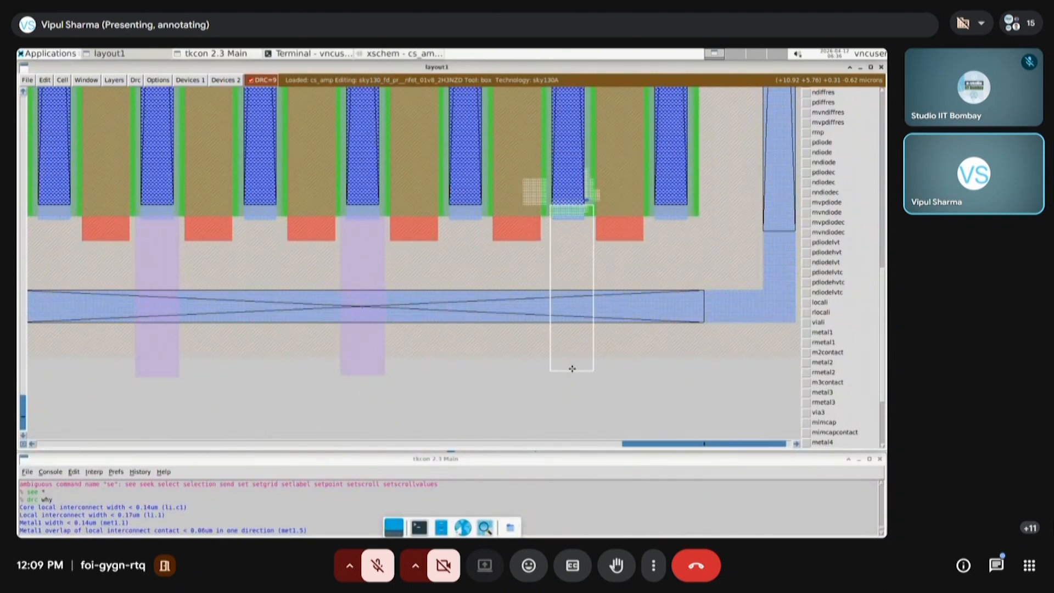
# Paint a horizontal metal1 bar about 2.43 by 0.51 microns across the lower ends of the three extended fingers, below the guard ring
pyautogui.press('v')
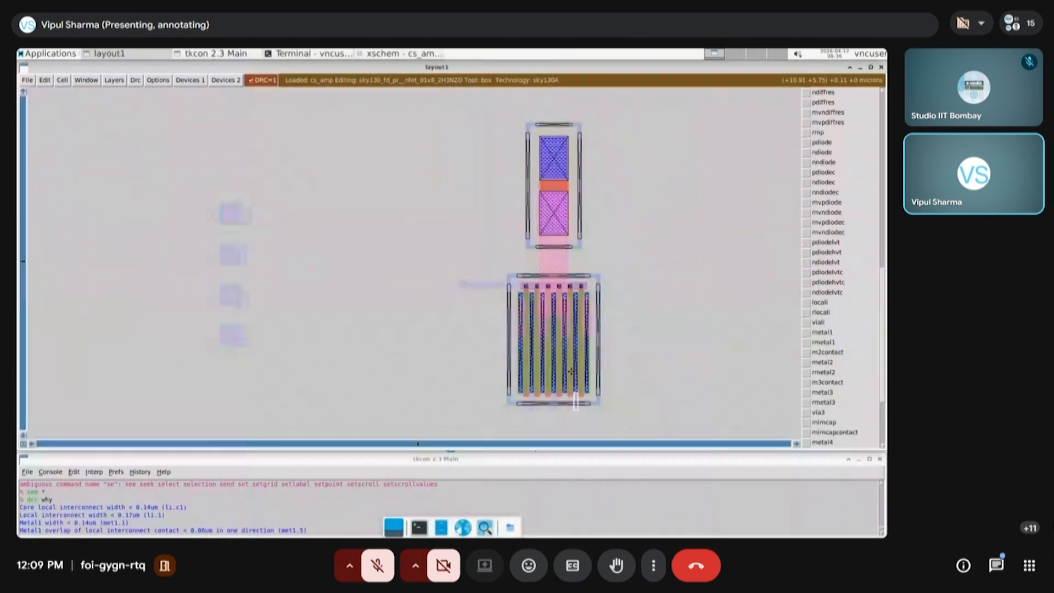
pyautogui.click(464, 416)
pyautogui.press('Escape')
pyautogui.click(492, 425)
pyautogui.rightClick(610, 376)
pyautogui.press('z')
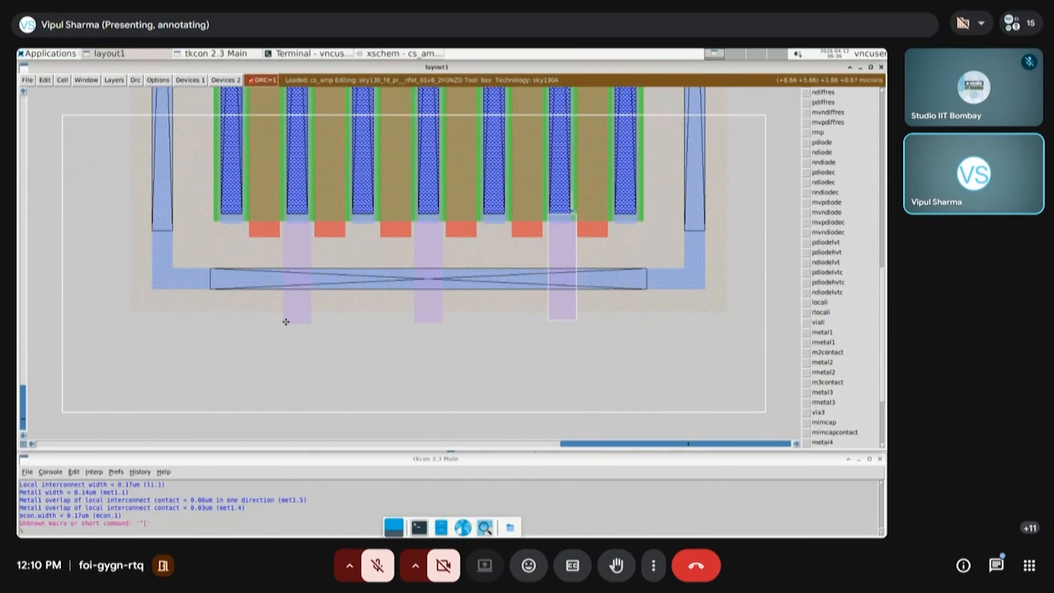
pyautogui.click(284, 313)
pyautogui.rightClick(570, 372)
pyautogui.rightClick(576, 374)
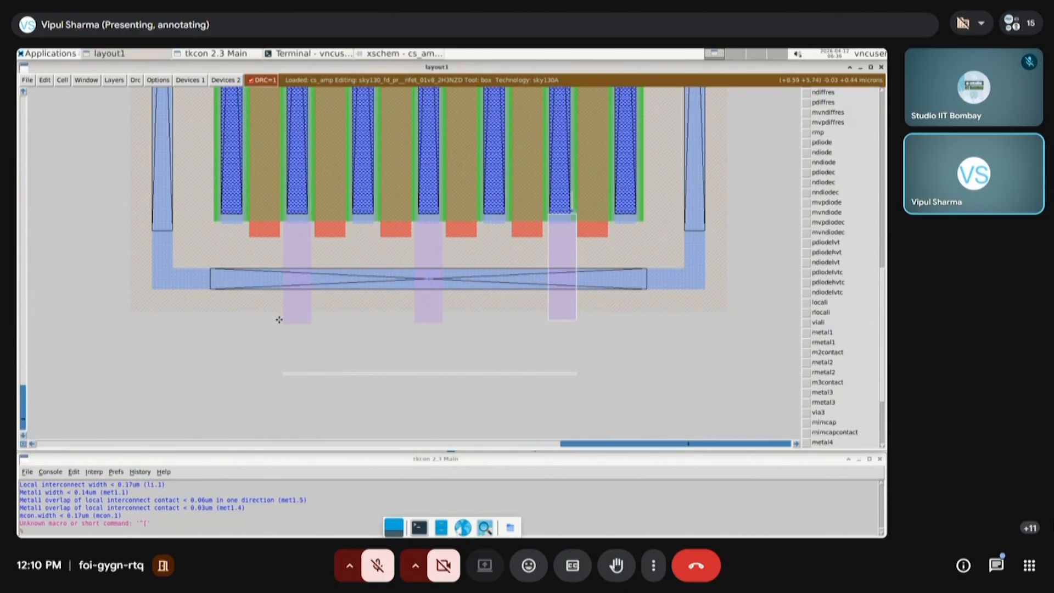
pyautogui.click(285, 314)
pyautogui.rightClick(578, 375)
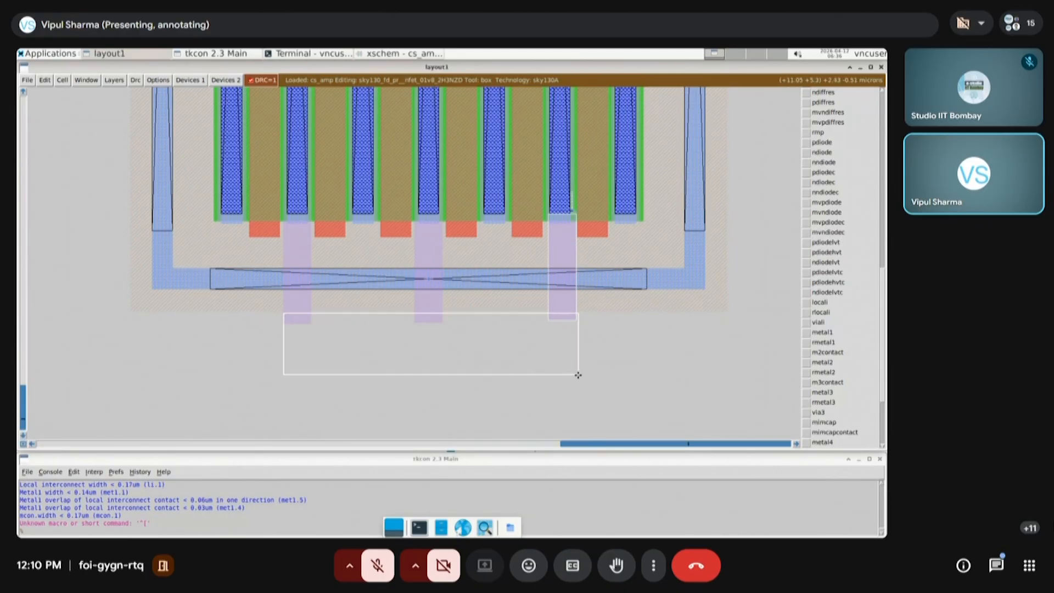
pyautogui.click(827, 333)
# Compare the transistor layout with M1's source and body connections in the xschem cs_amp schematic, and return to the layout
pyautogui.scroll(5, 399, 335)
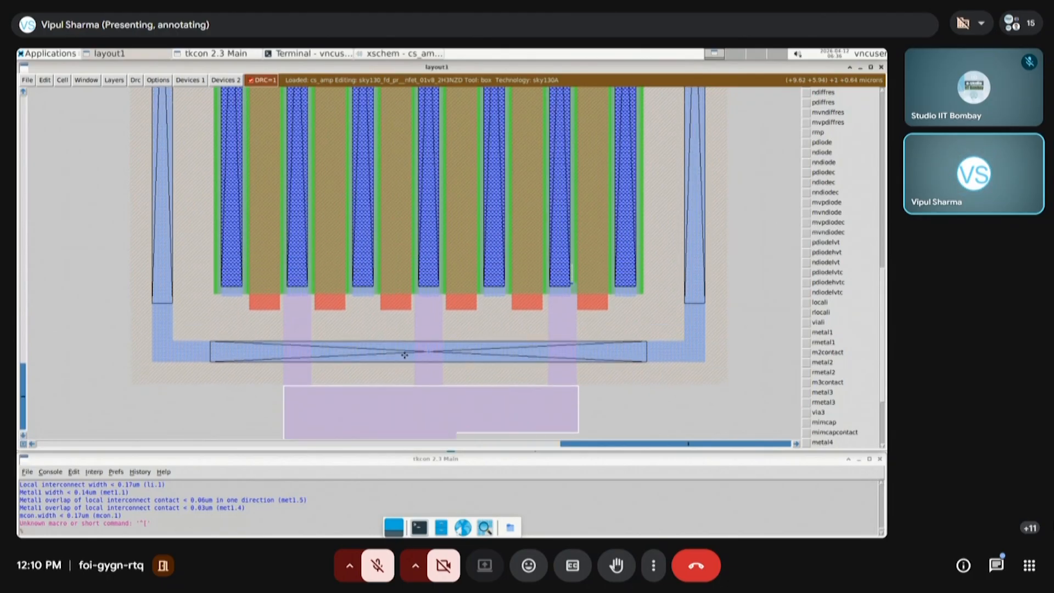
pyautogui.hotkey('shift', 'z')
pyautogui.hotkey('shift', 'z')
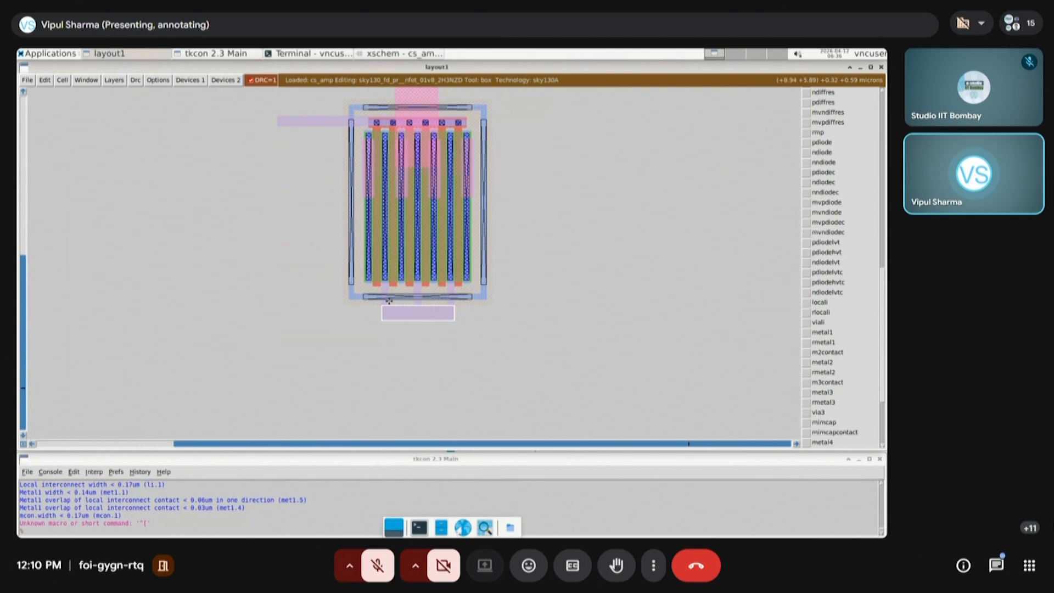
pyautogui.scroll(2, 398, 329)
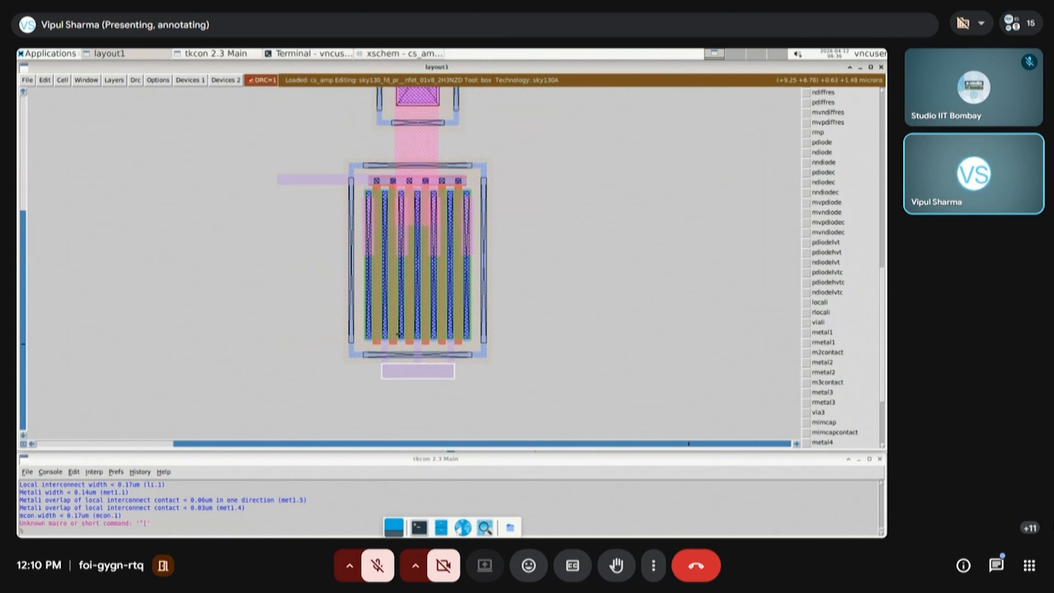
pyautogui.scroll(1, 420, 389)
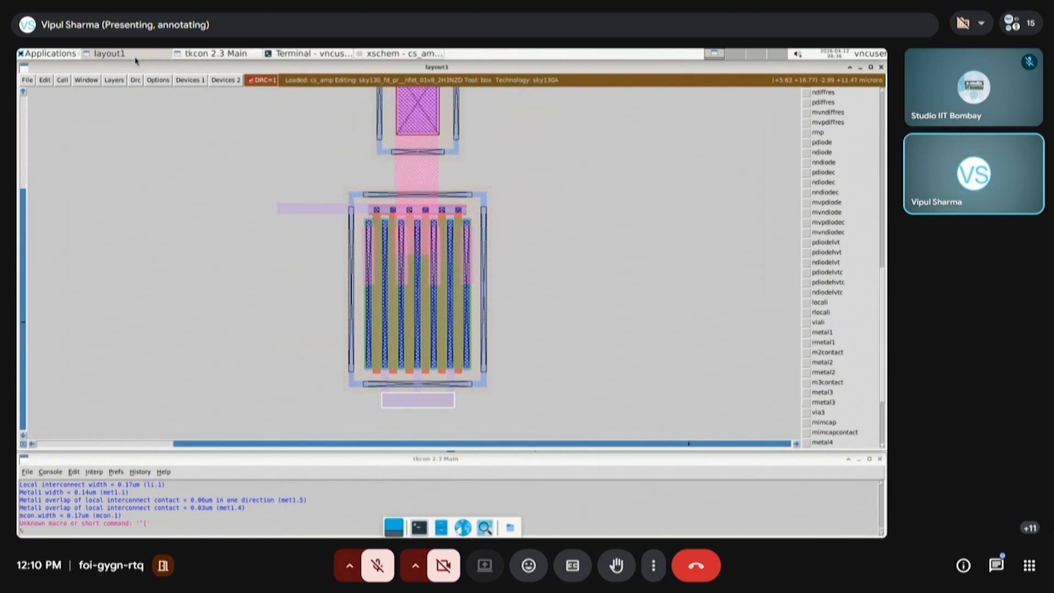
pyautogui.click(384, 54)
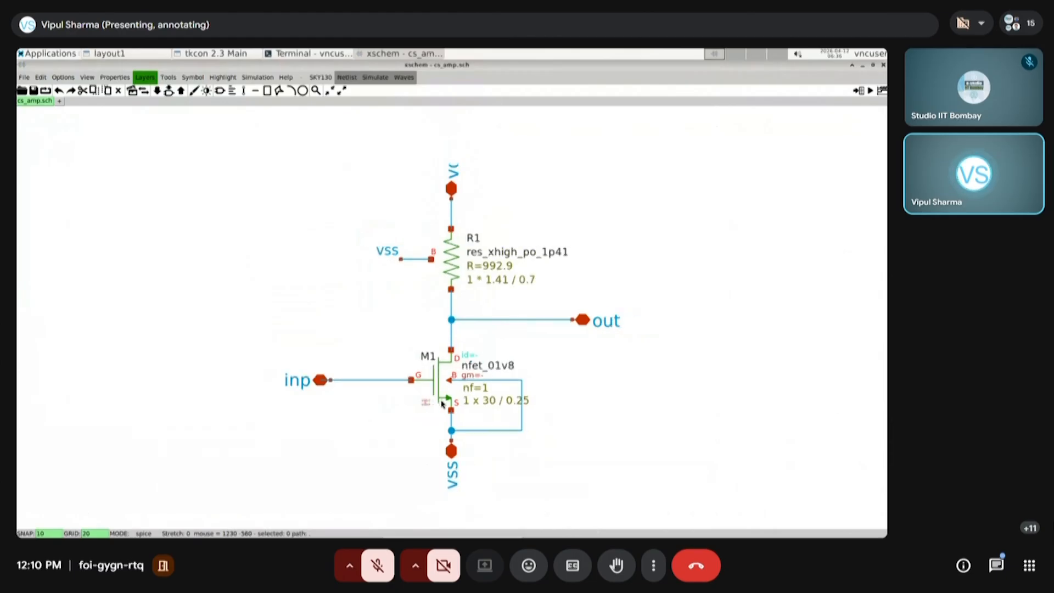
pyautogui.scroll(3, 440, 437)
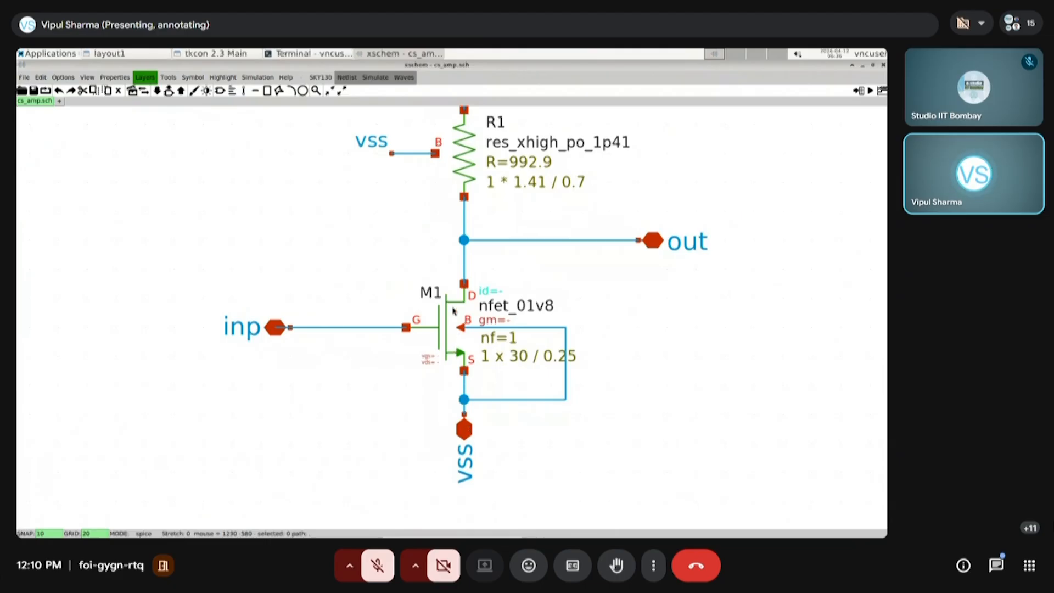
pyautogui.click(108, 53)
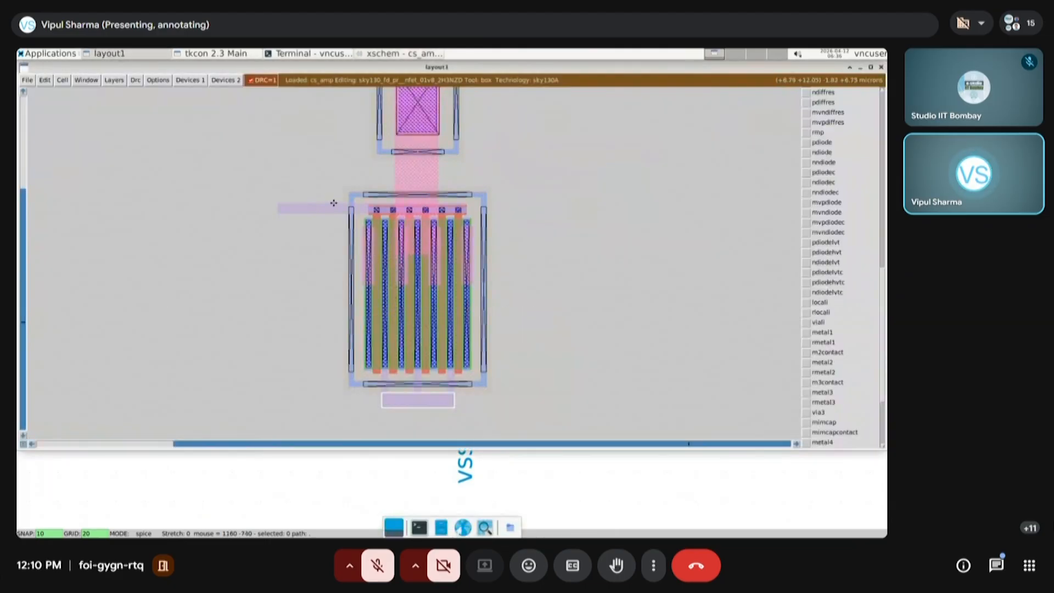
# Place an mcon contact in a box spanning the three metal1 extensions, from the guard ring's lower edge into the metal1 bar
pyautogui.click(337, 419)
pyautogui.rightClick(517, 359)
pyautogui.press('z')
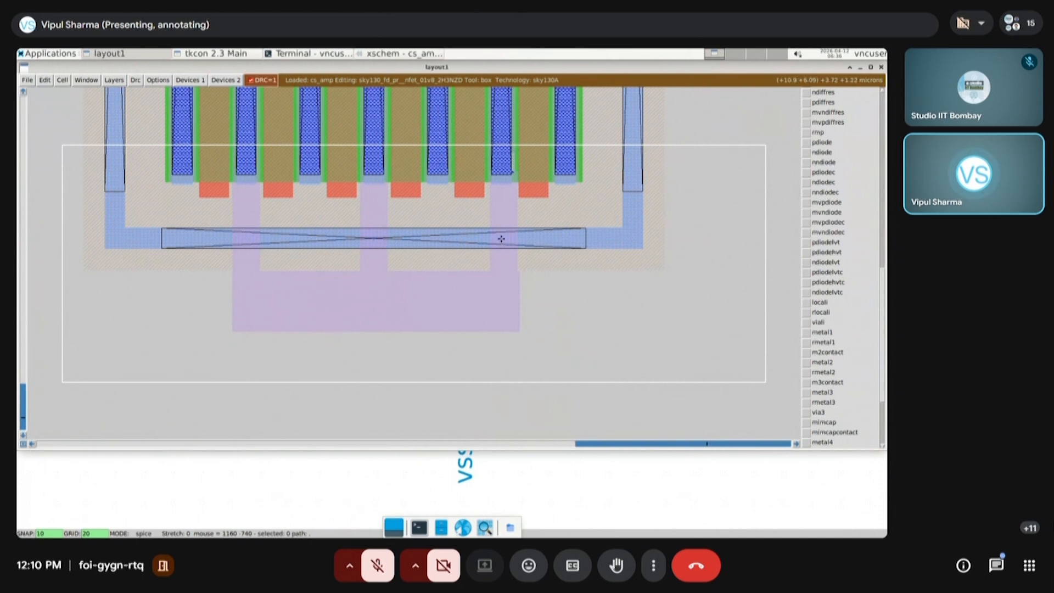
pyautogui.click(233, 281)
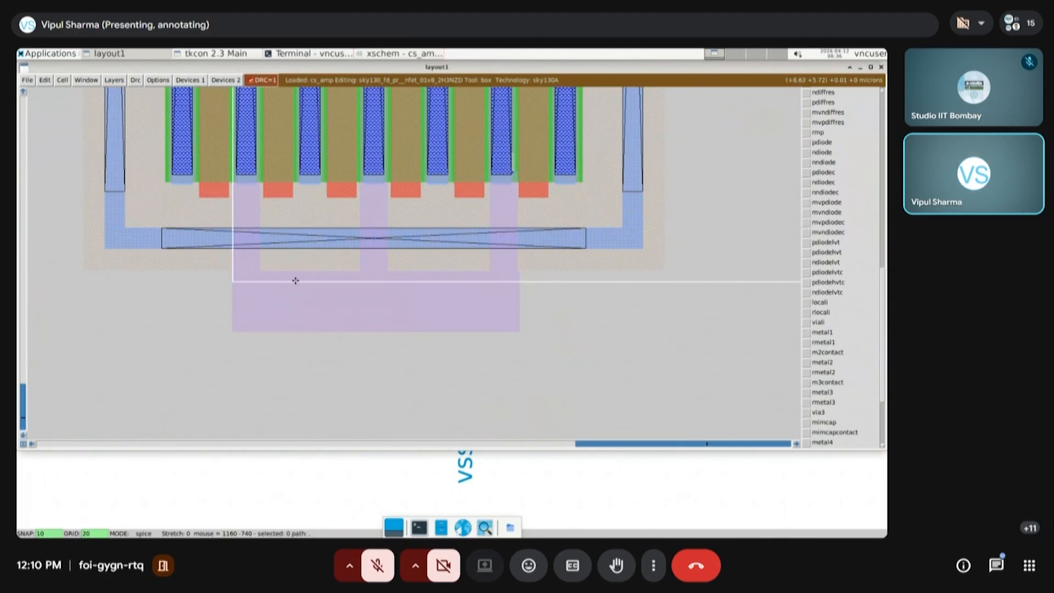
pyautogui.rightClick(520, 228)
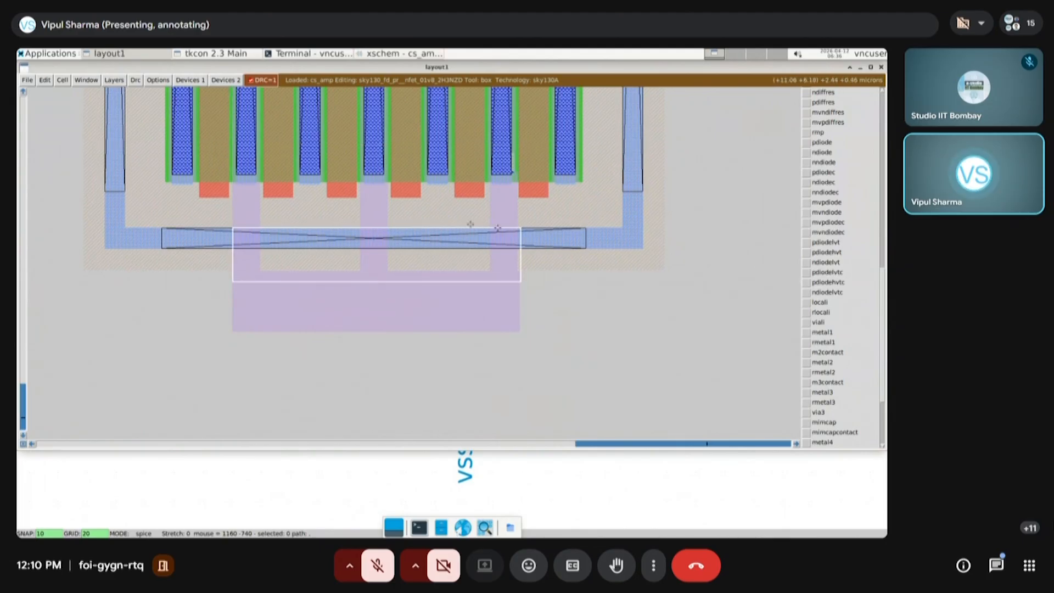
pyautogui.click(188, 81)
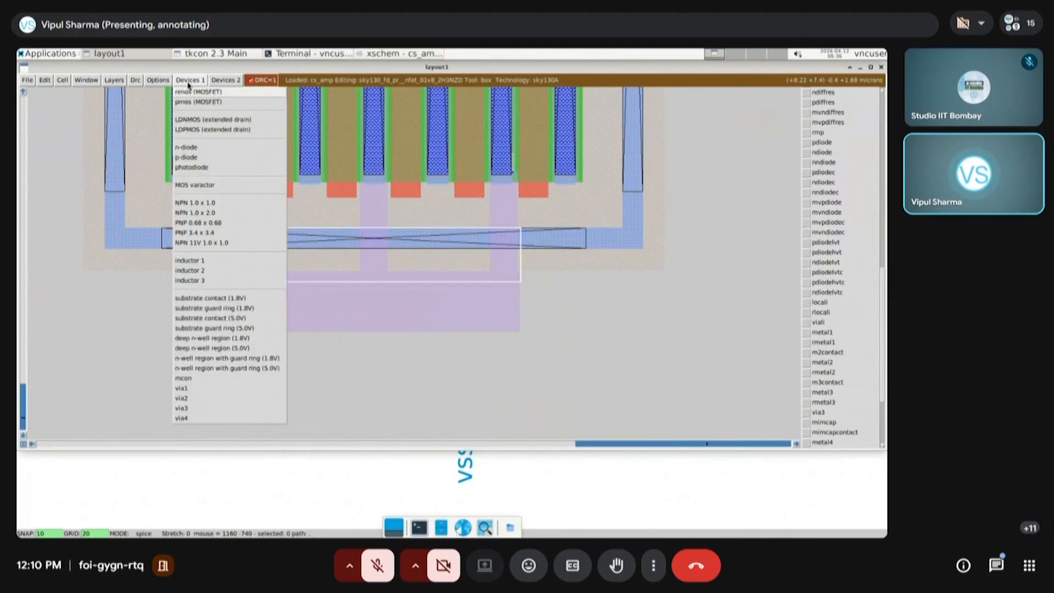
pyautogui.click(184, 379)
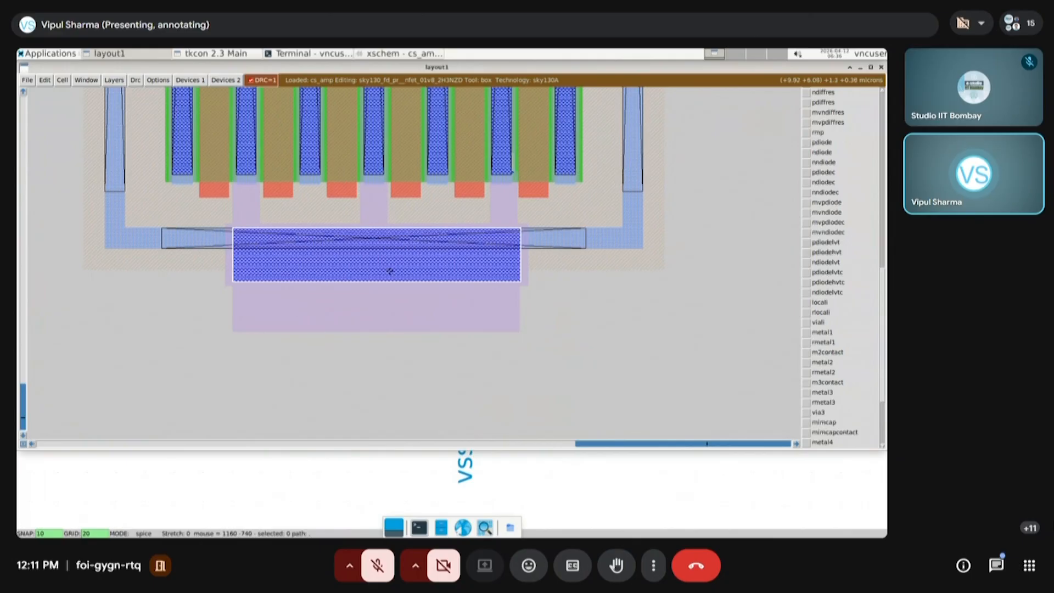
# View the whole layout, and switch to the xschem cs_amp schematic to examine the vdd, resistor and output connections
pyautogui.press('v')
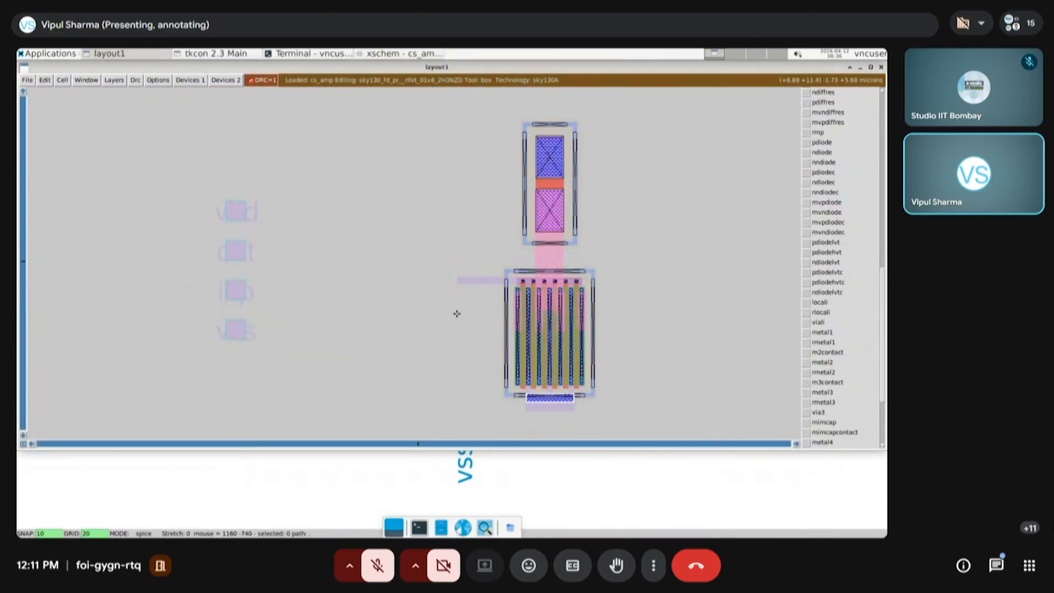
pyautogui.click(397, 53)
pyautogui.scroll(3, 498, 350)
pyautogui.scroll(-6, 499, 351)
pyautogui.scroll(2, 458, 231)
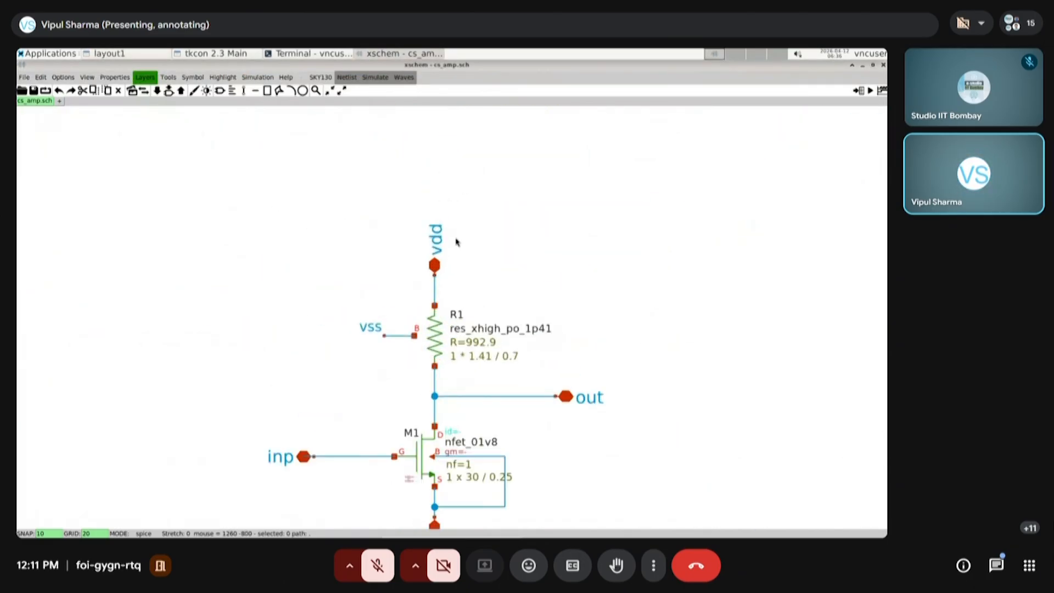
# Return to the layout and paint a metal1 strip about 1.4 by 4.2 microns from the resistor's upper terminal to above its guard ring
pyautogui.scroll(1, 456, 242)
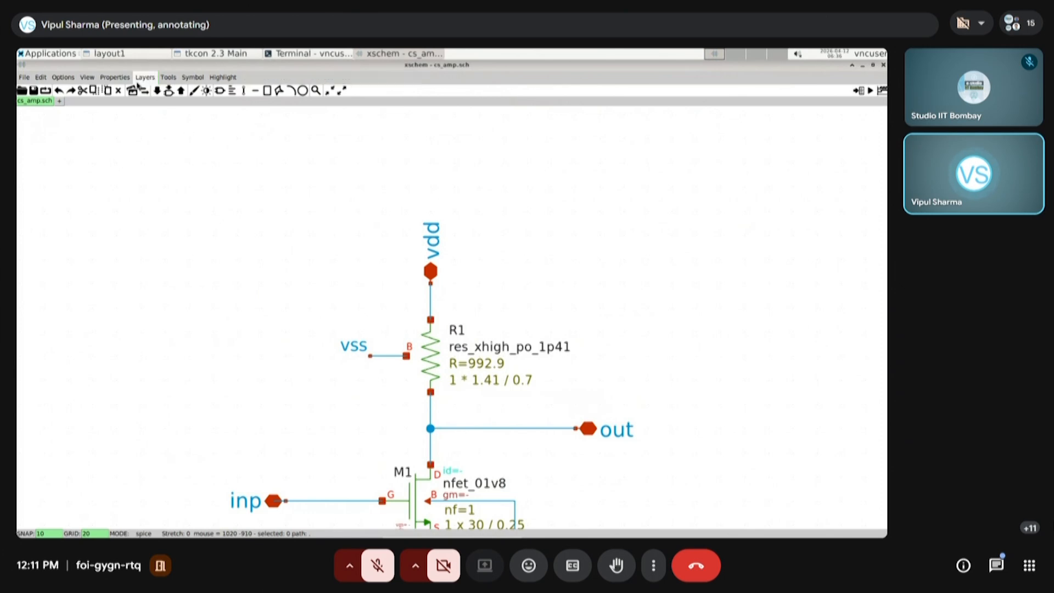
pyautogui.click(114, 54)
pyautogui.click(500, 196)
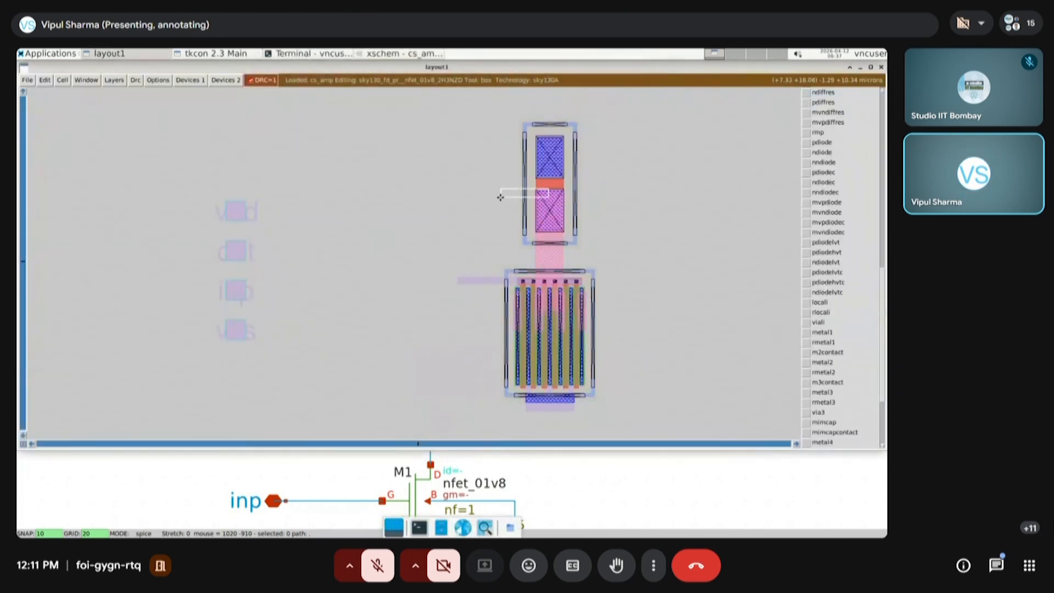
pyautogui.rightClick(606, 116)
pyautogui.hotkey('ctrl', 'z')
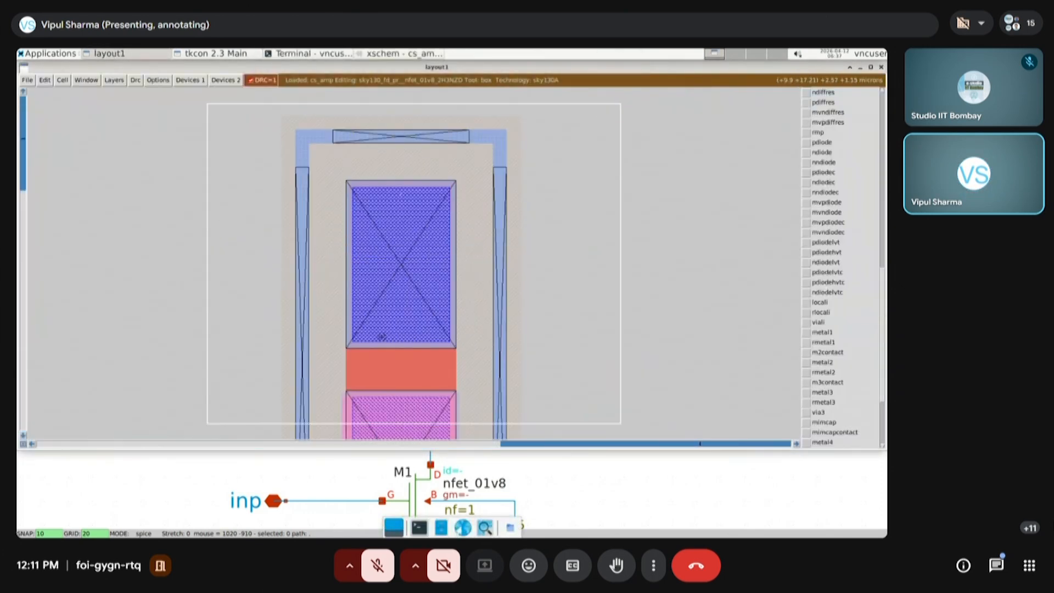
pyautogui.scroll(1, 373, 306)
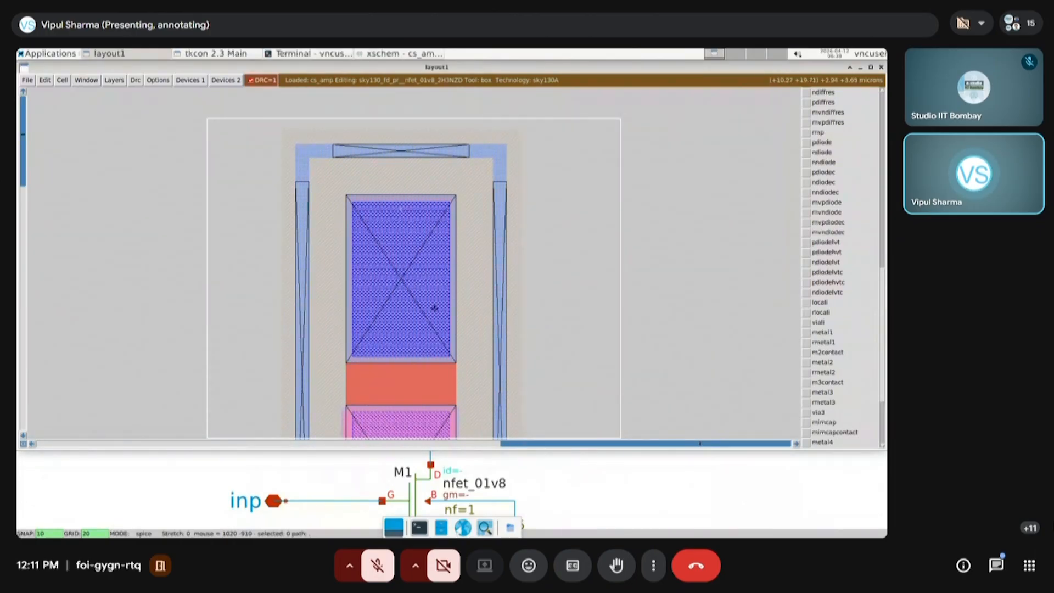
pyautogui.scroll(2, 433, 308)
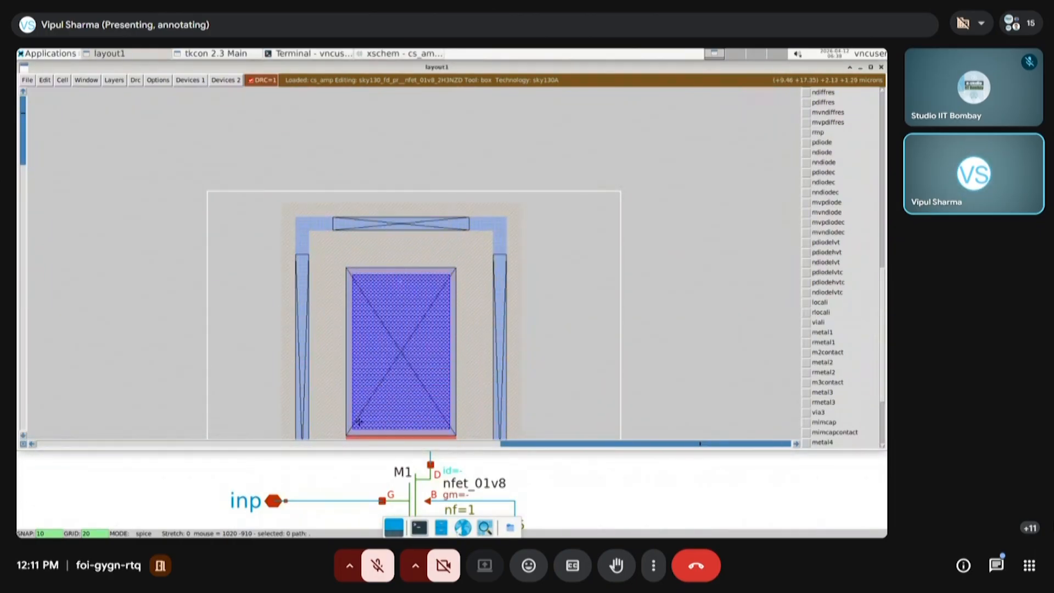
pyautogui.click(347, 435)
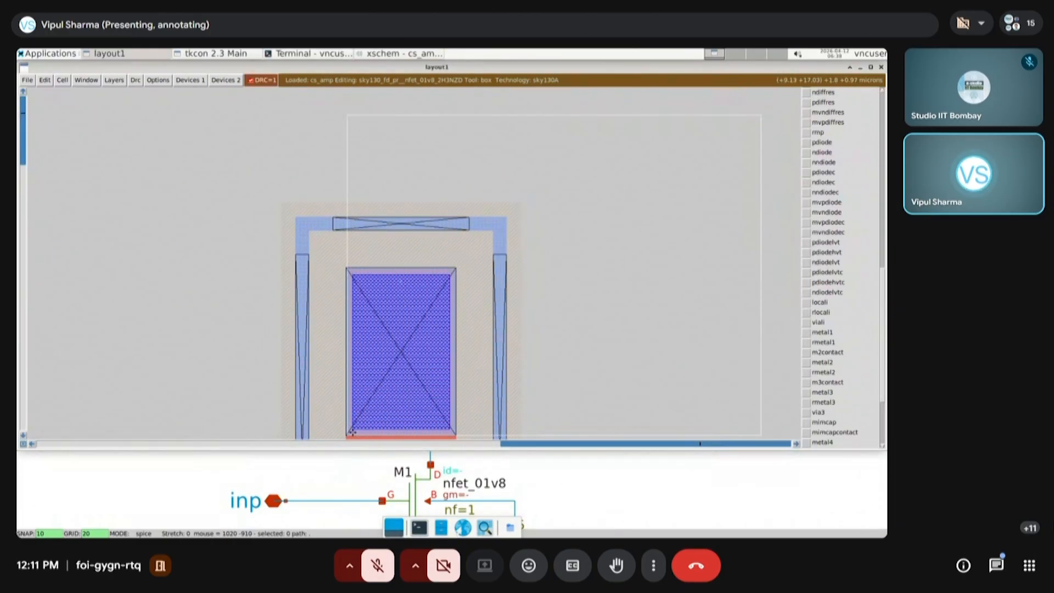
pyautogui.rightClick(457, 103)
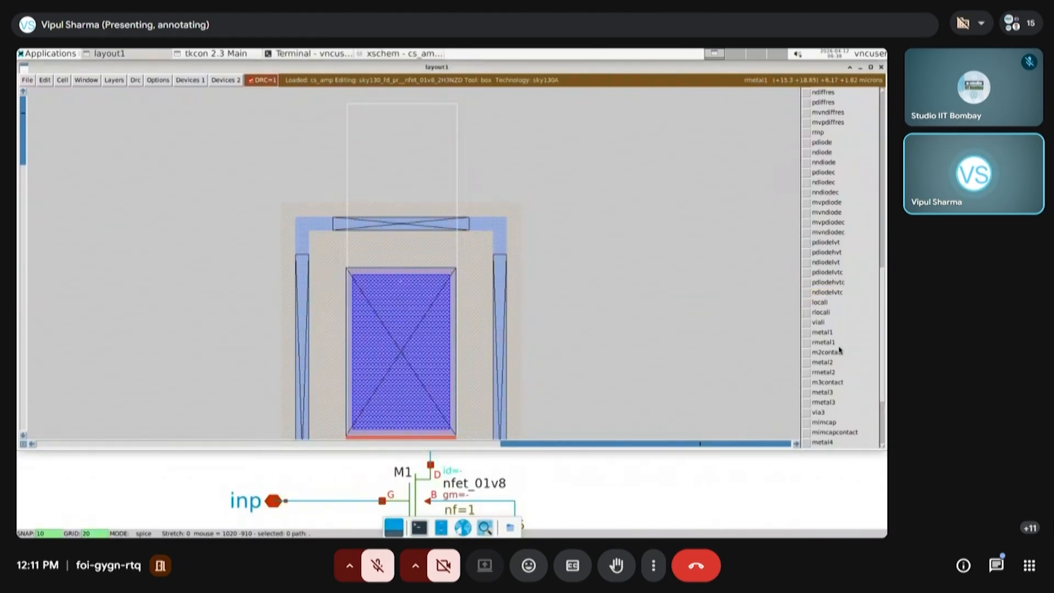
pyautogui.click(824, 333)
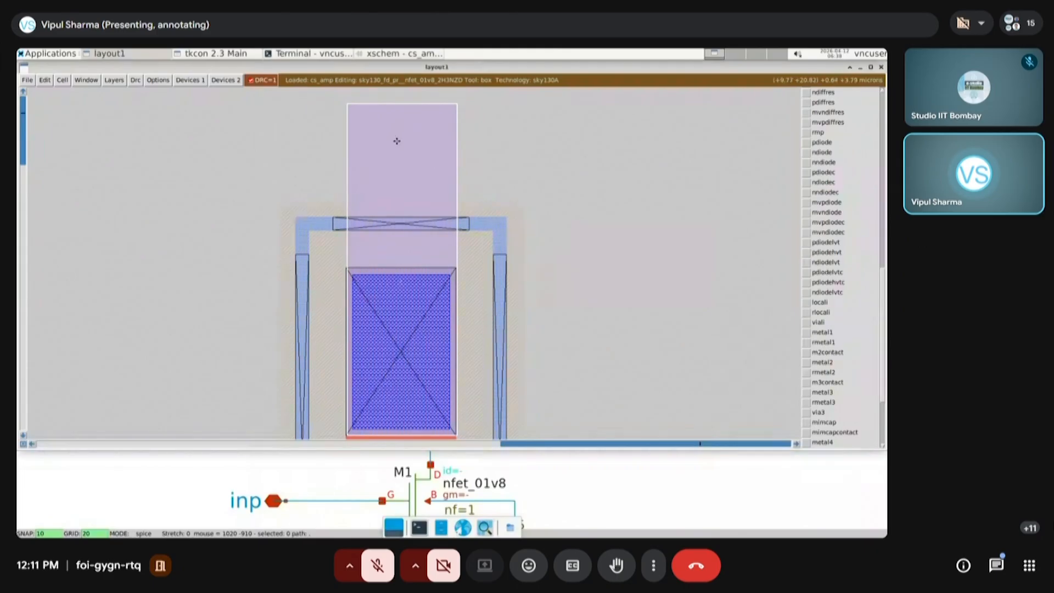
pyautogui.press('v')
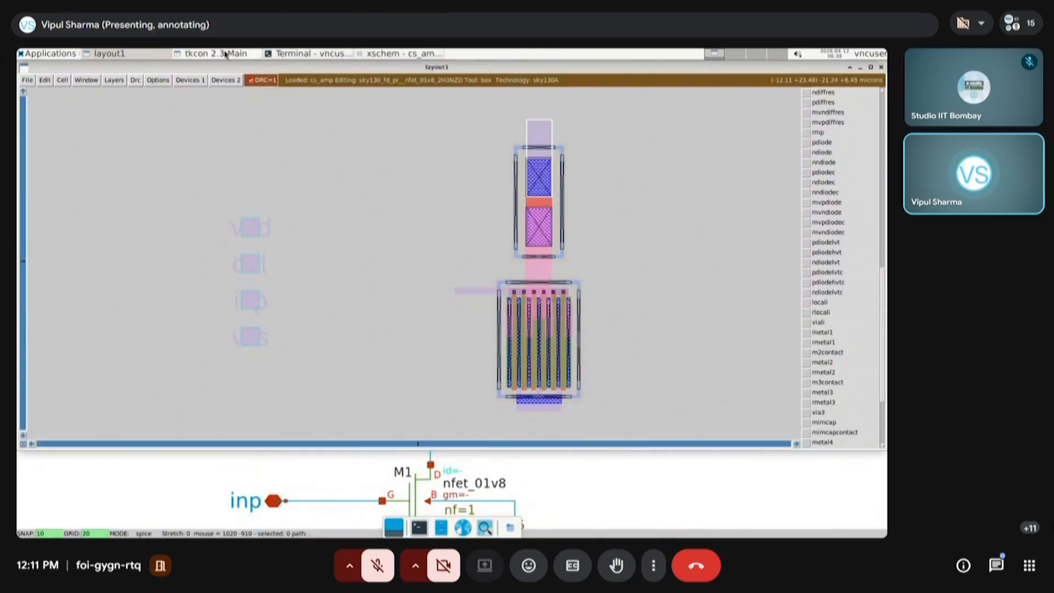
# Examine R1's vss body connection in the xschem cs_amp schematic and compare it with the guard rings in the layout
pyautogui.click(399, 54)
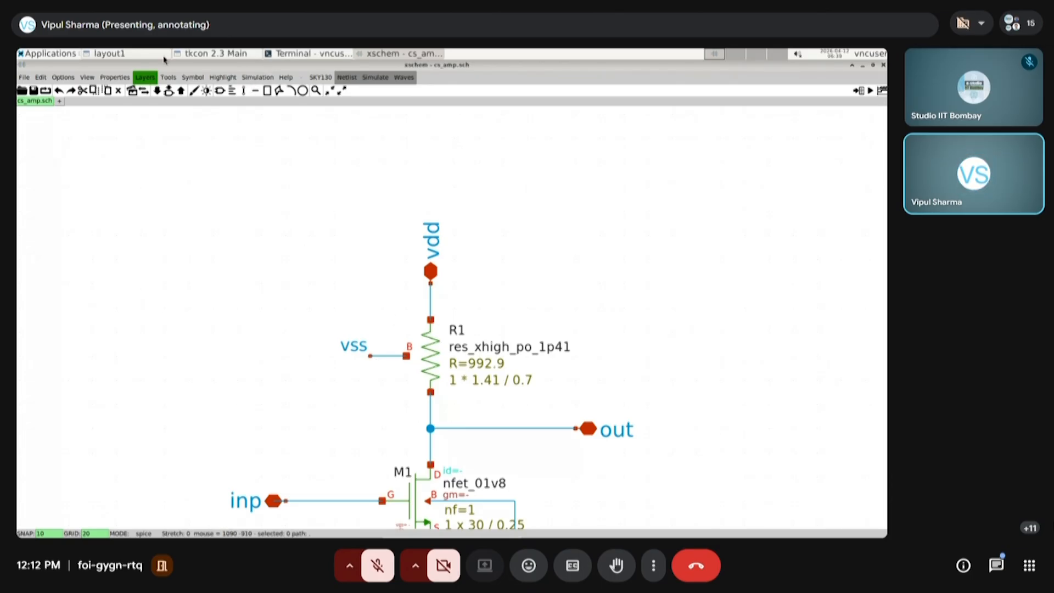
pyautogui.click(121, 56)
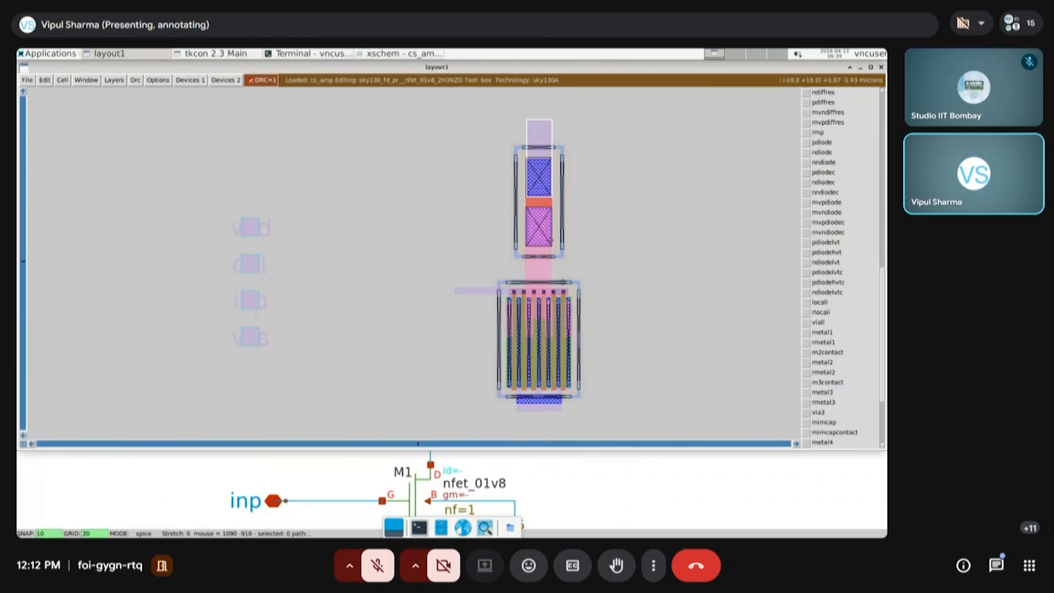
pyautogui.scroll(3, 561, 289)
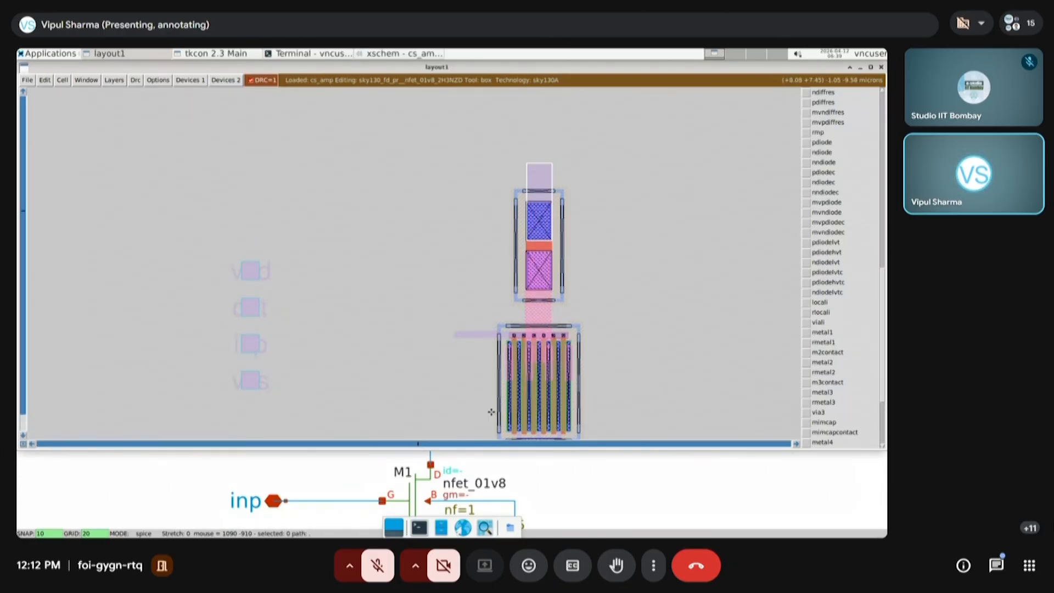
pyautogui.scroll(-2, 466, 272)
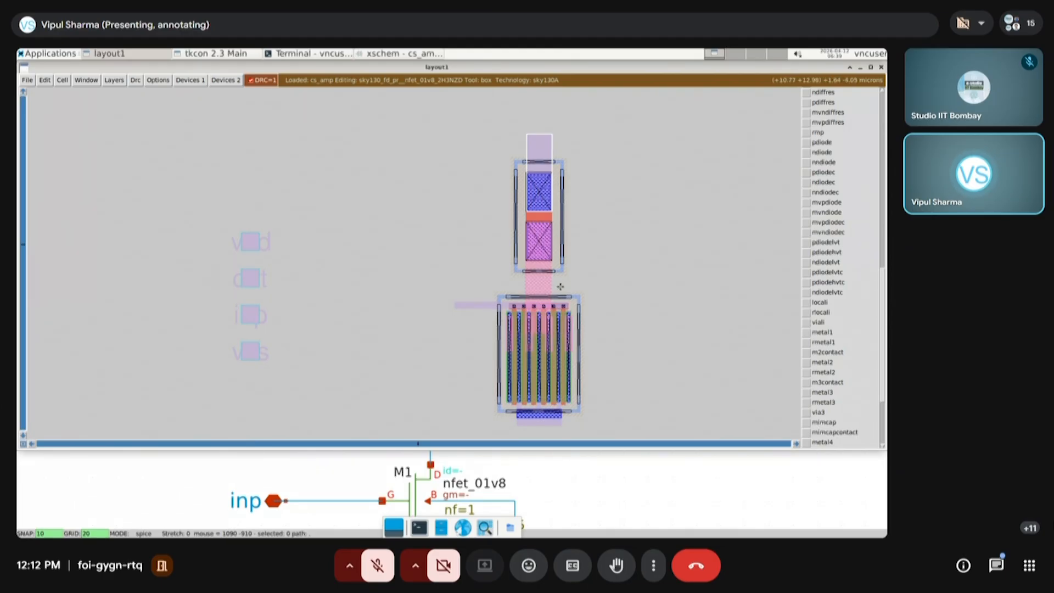
# Paint a locali strip about 0.5 by 1.6 microns joining the resistor's guard ring to the transistor's guard ring, beside the metal connection
pyautogui.click(489, 327)
pyautogui.rightClick(609, 255)
pyautogui.hotkey('ctrl', 'z')
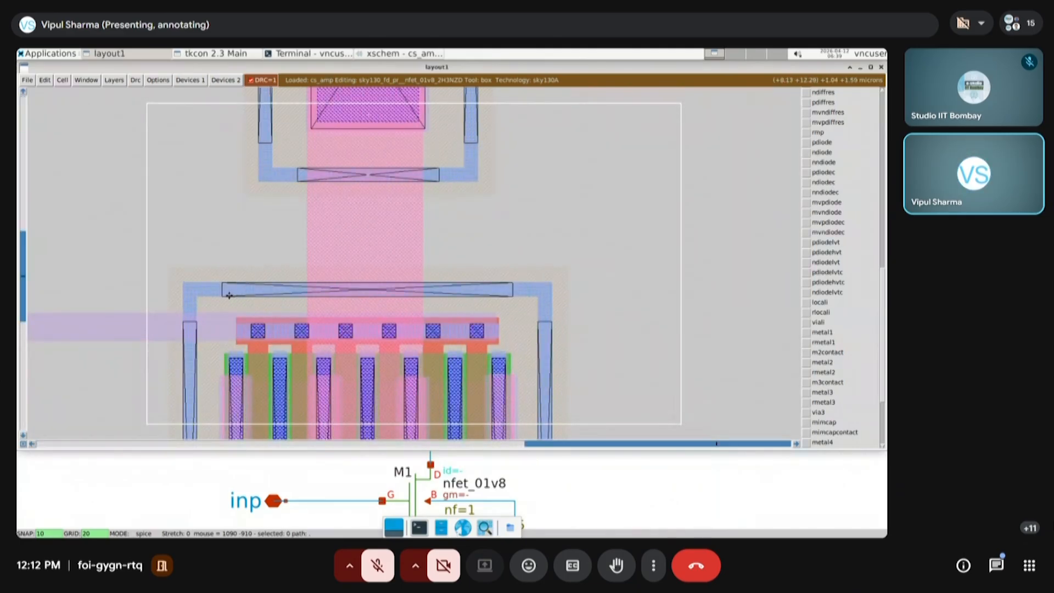
pyautogui.click(301, 297)
pyautogui.rightClick(259, 168)
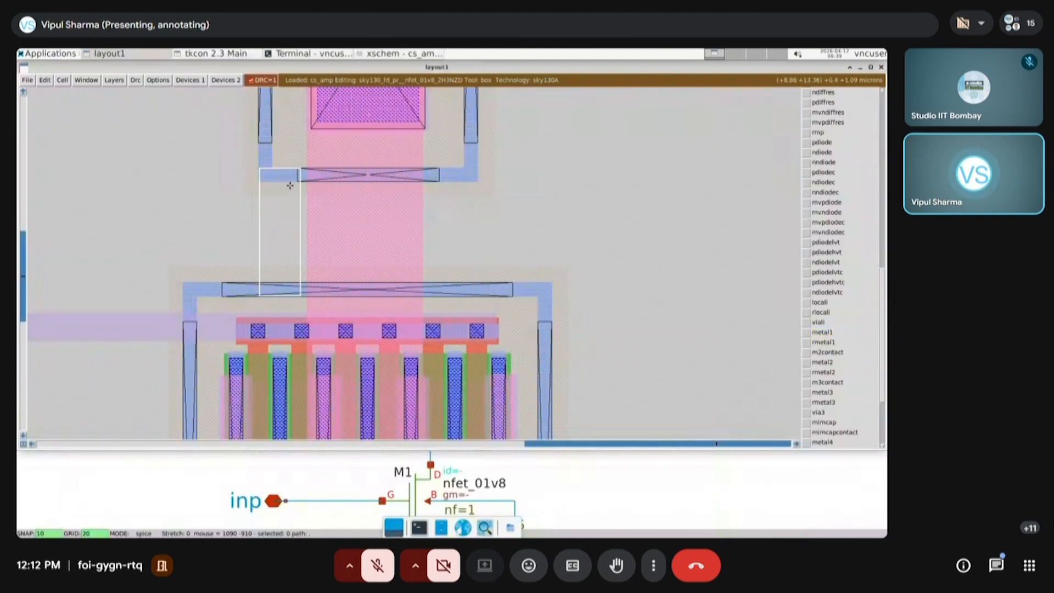
pyautogui.click(829, 305)
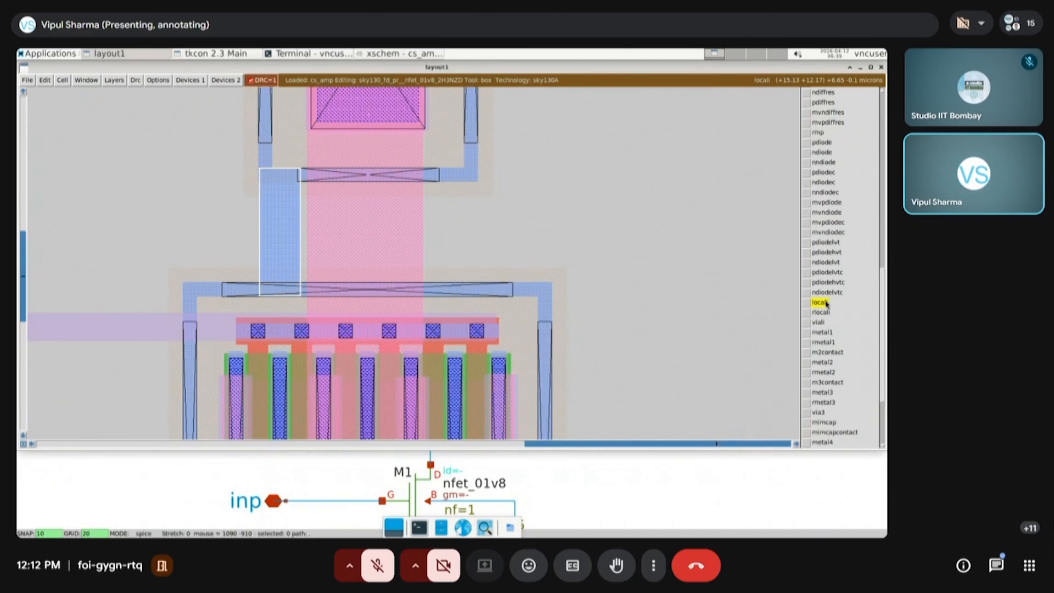
pyautogui.click(666, 294)
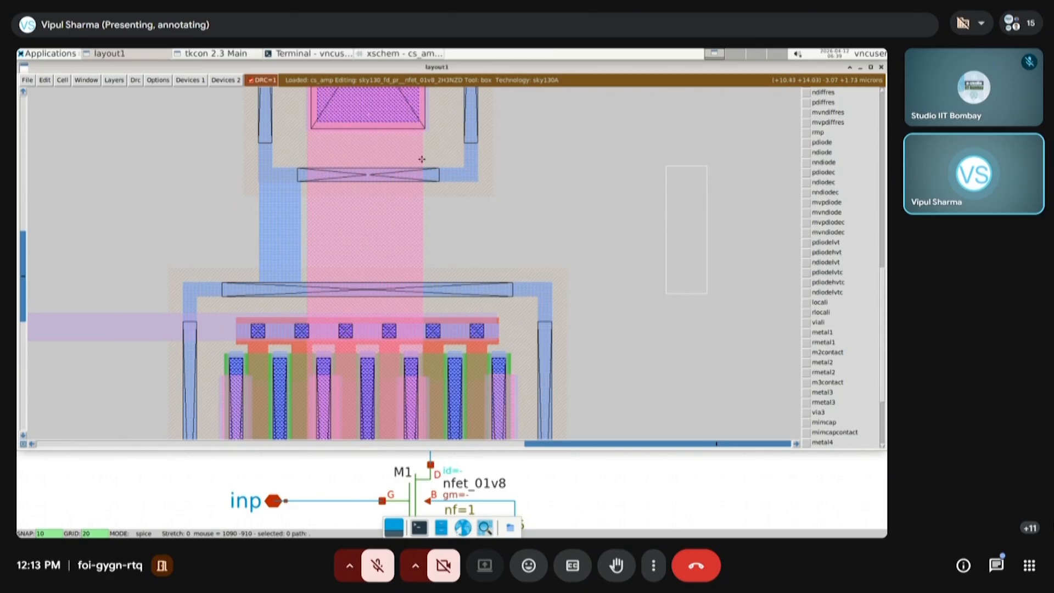
# View the whole layout, check R1's body terminal in the xschem schematic, and return to the layout
pyautogui.press('v')
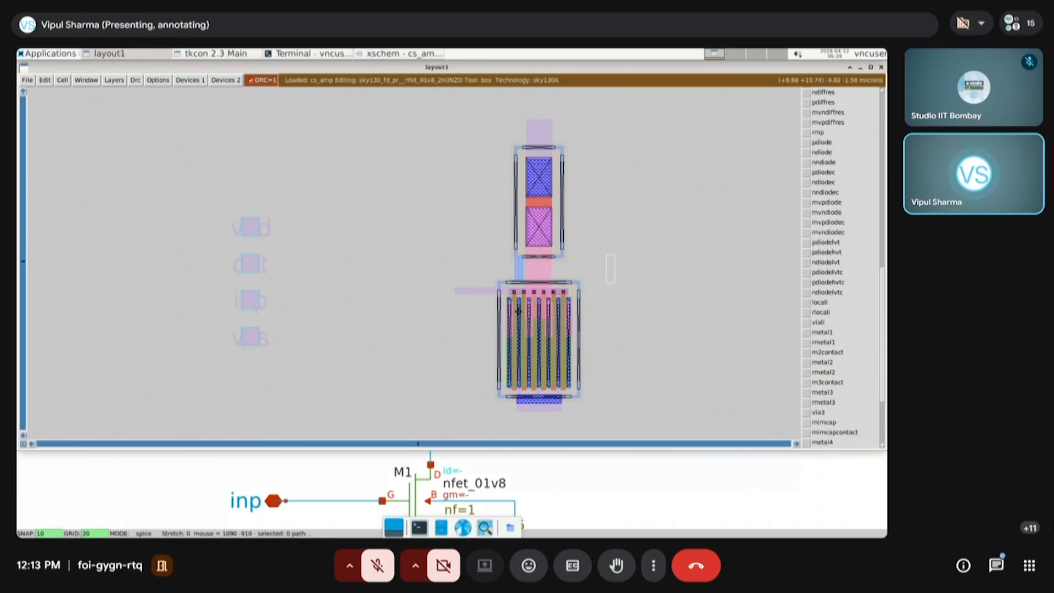
pyautogui.click(367, 483)
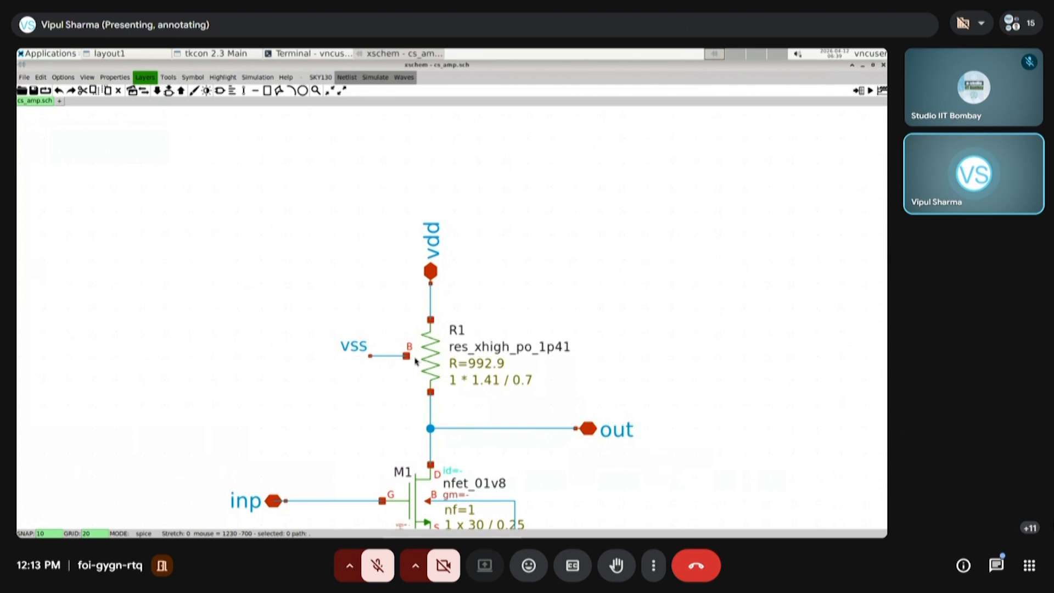
pyautogui.click(137, 54)
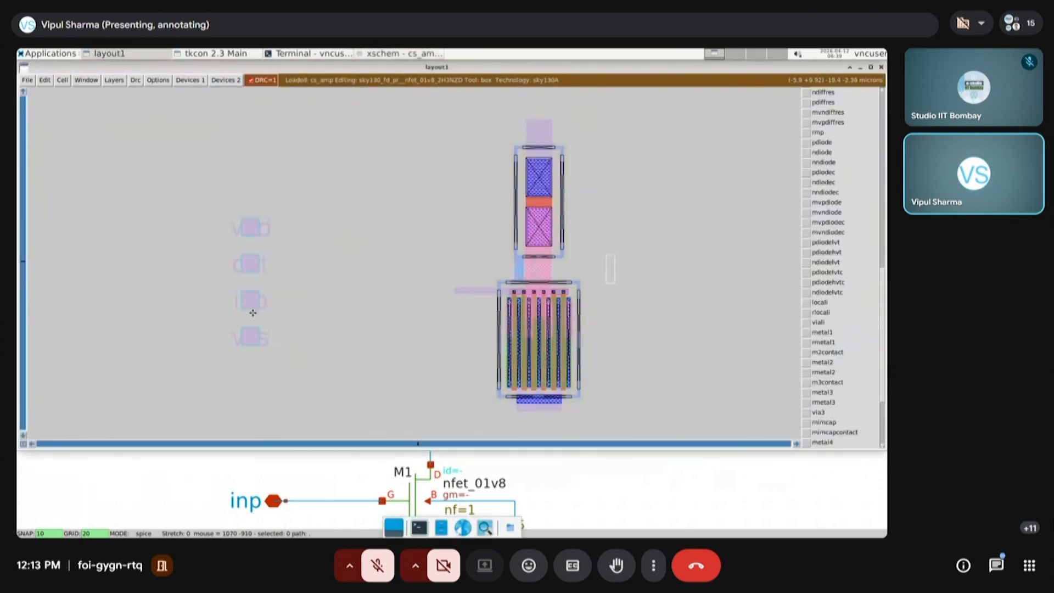
# Try to select the inp label with its pad and move it to the metal1 strip extending from the transistor gate
pyautogui.press('s')
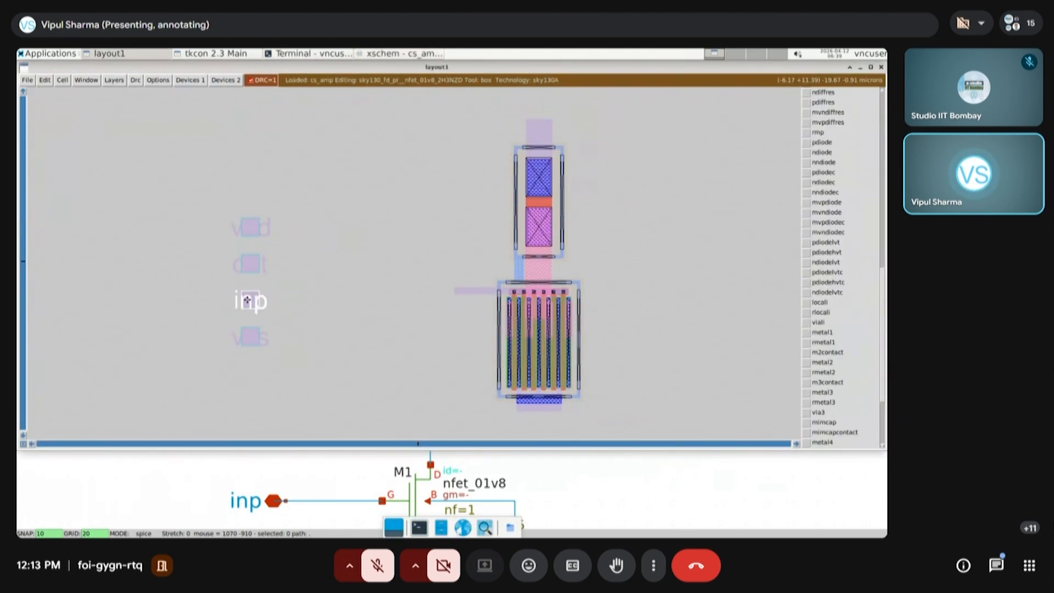
pyautogui.click(453, 306)
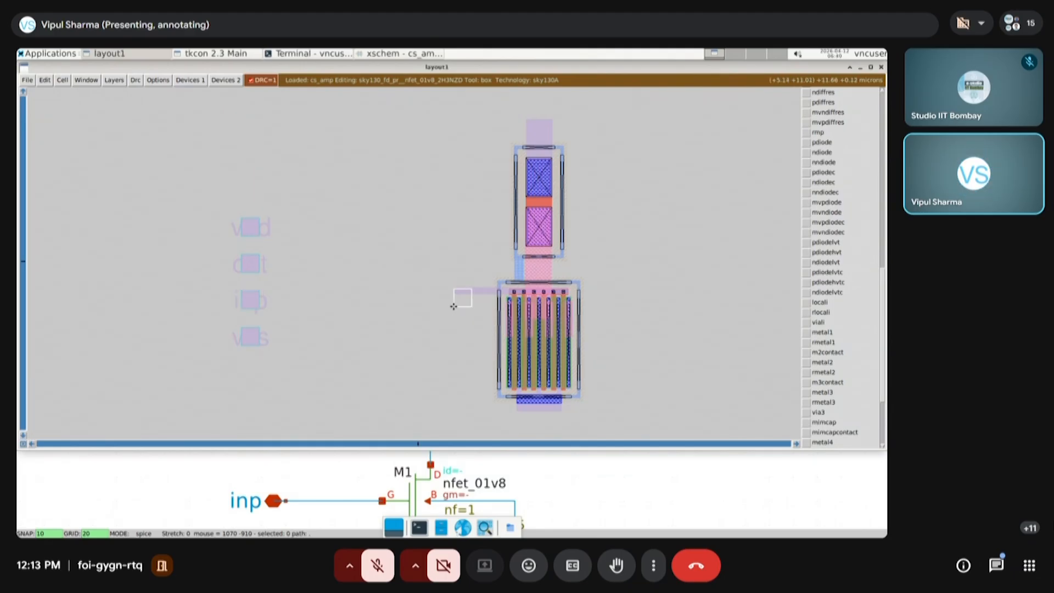
pyautogui.click(229, 318)
pyautogui.rightClick(293, 281)
pyautogui.press('s')
pyautogui.click(448, 310)
pyautogui.click(322, 332)
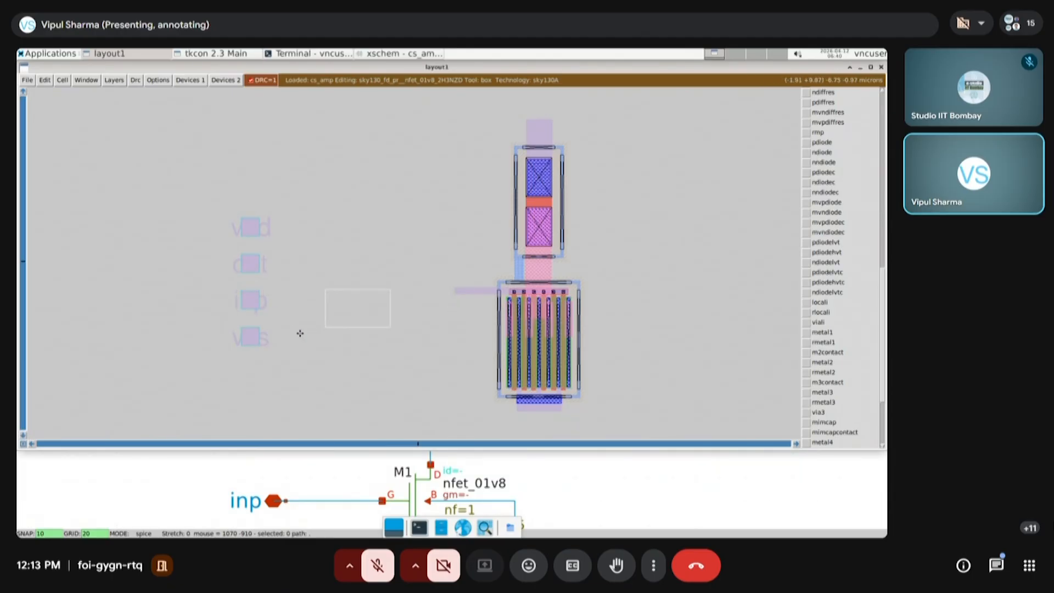
pyautogui.click(211, 366)
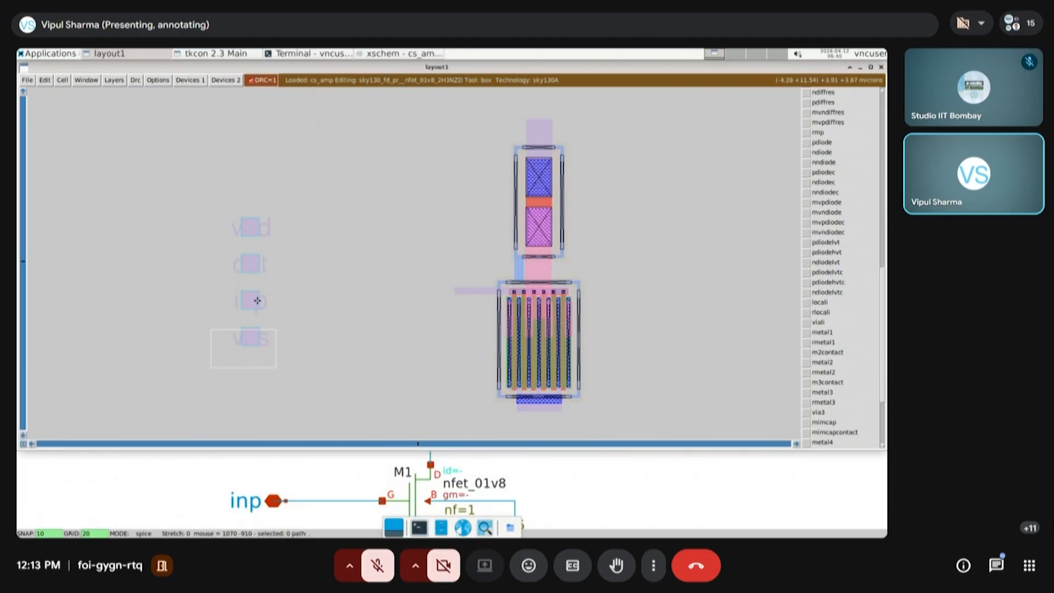
pyautogui.press('s')
pyautogui.click(390, 320)
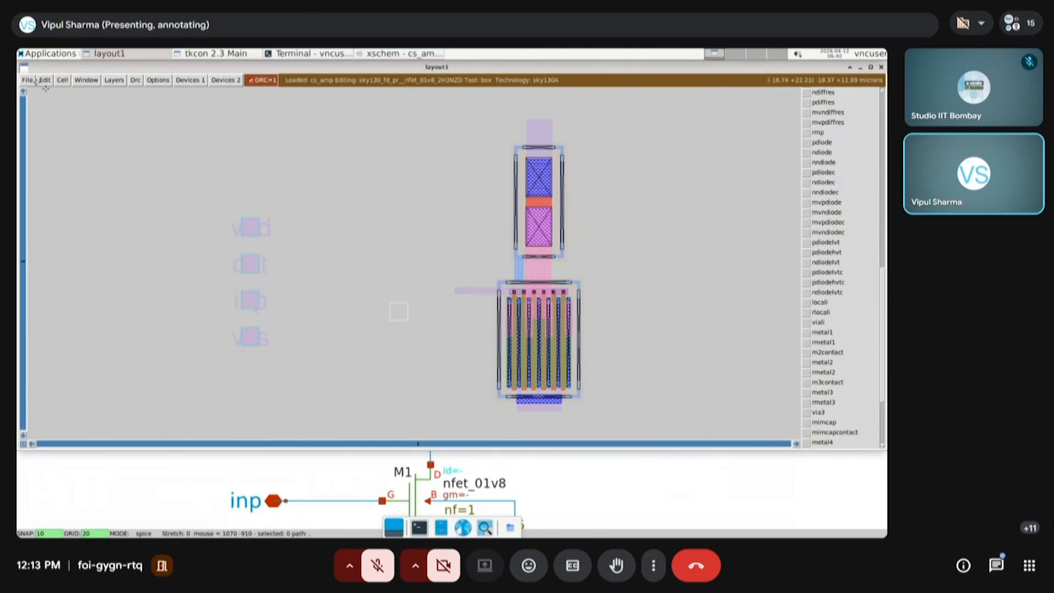
# Maximize the layout window and try again to pick up the inp label and its pad
pyautogui.click(870, 67)
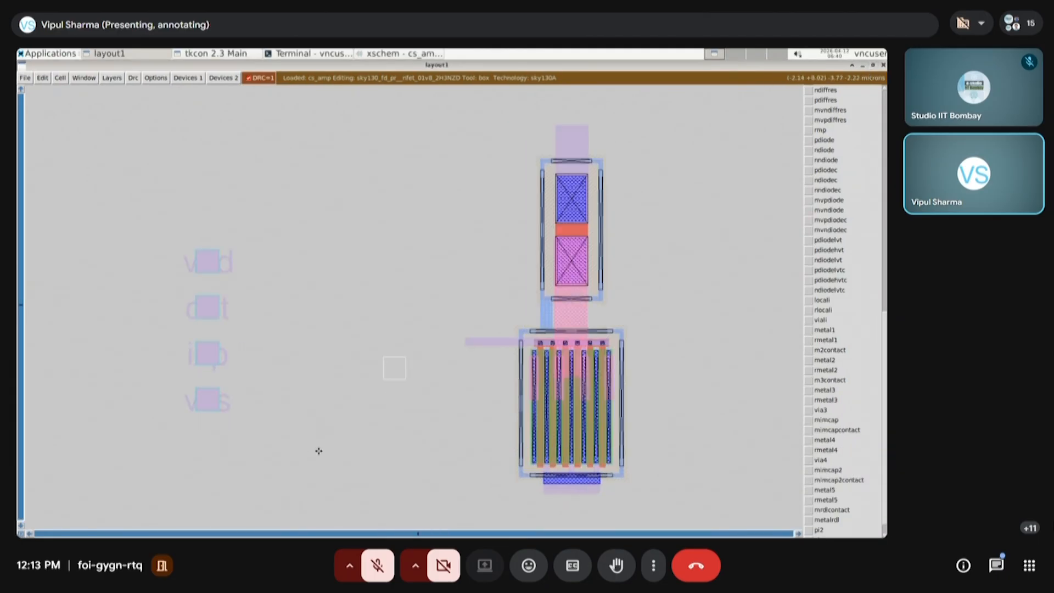
pyautogui.click(212, 350)
pyautogui.click(205, 363)
pyautogui.click(293, 370)
pyautogui.click(205, 360)
pyautogui.click(206, 309)
pyautogui.click(206, 360)
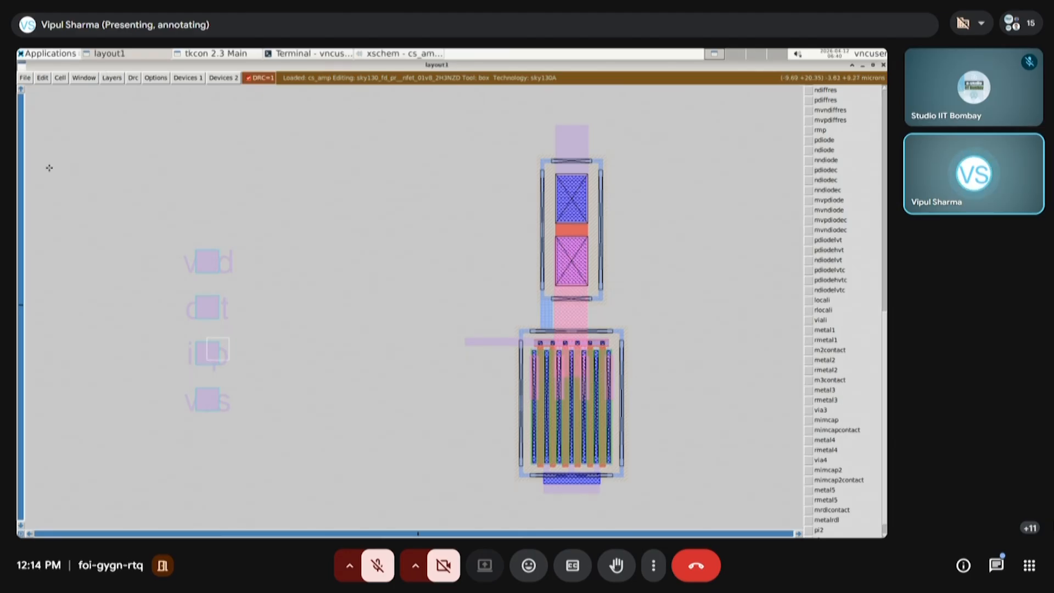
# Save the layout, choosing autowrite for the modified cells
pyautogui.click(25, 78)
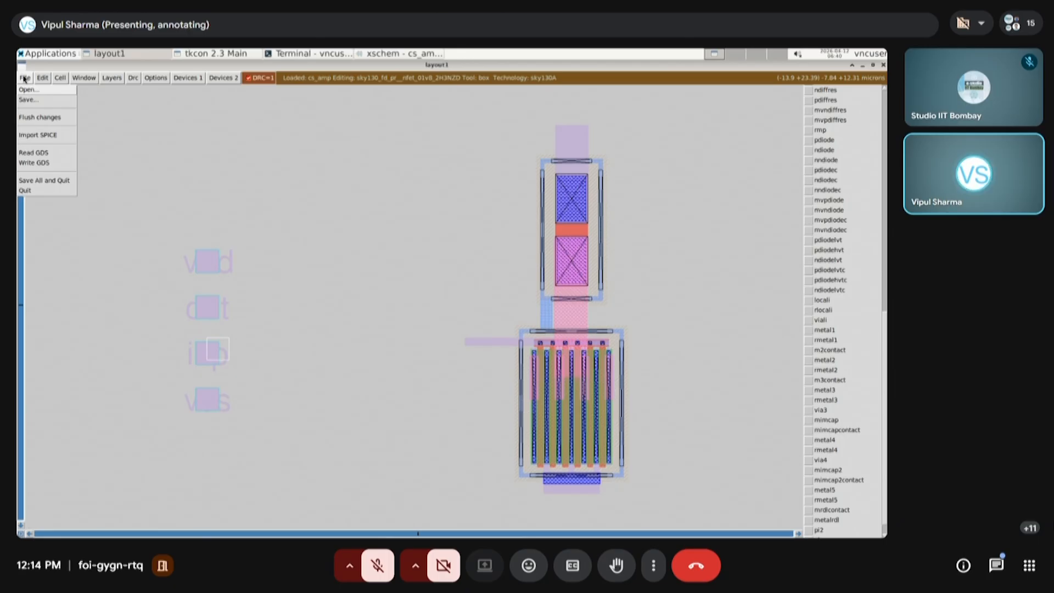
pyautogui.click(289, 199)
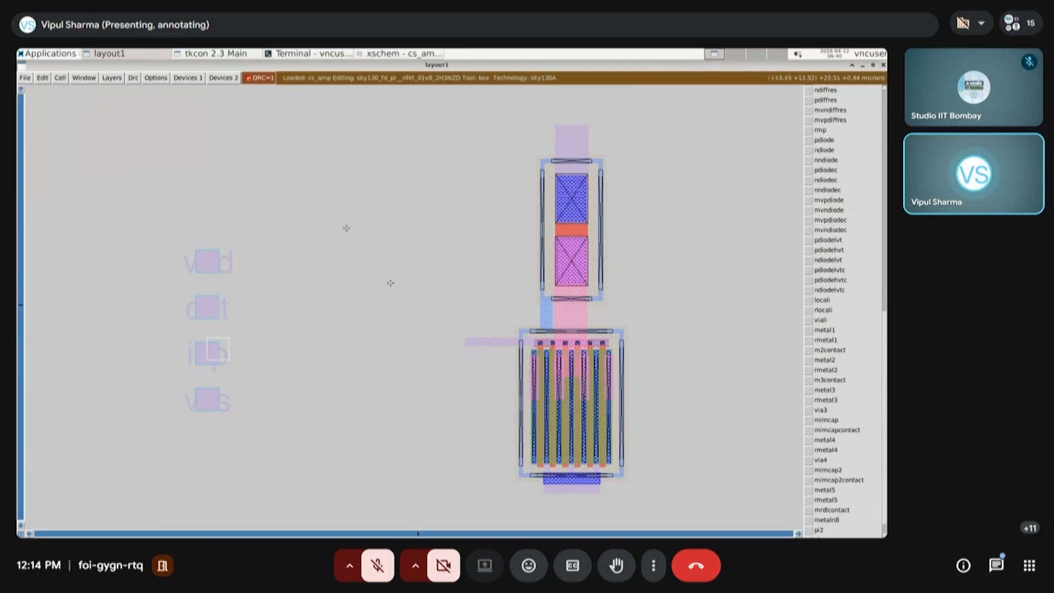
pyautogui.click(29, 79)
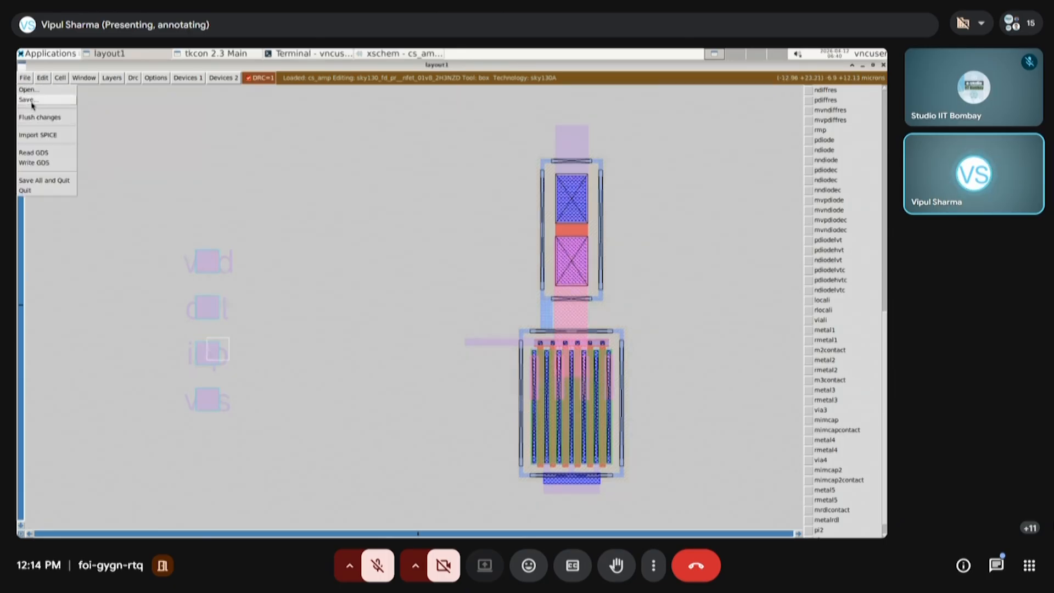
pyautogui.click(32, 101)
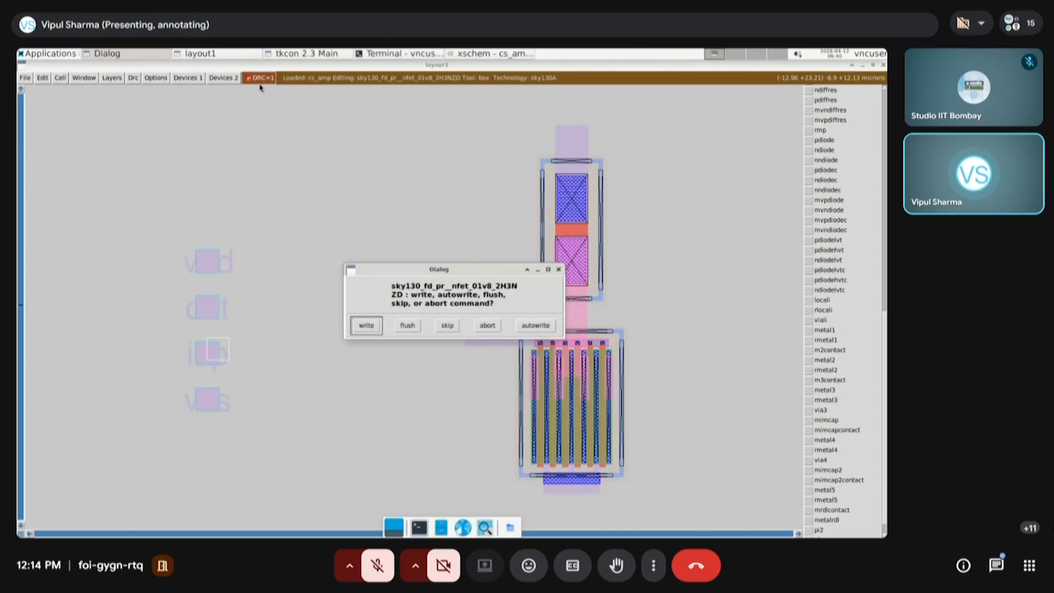
pyautogui.click(525, 328)
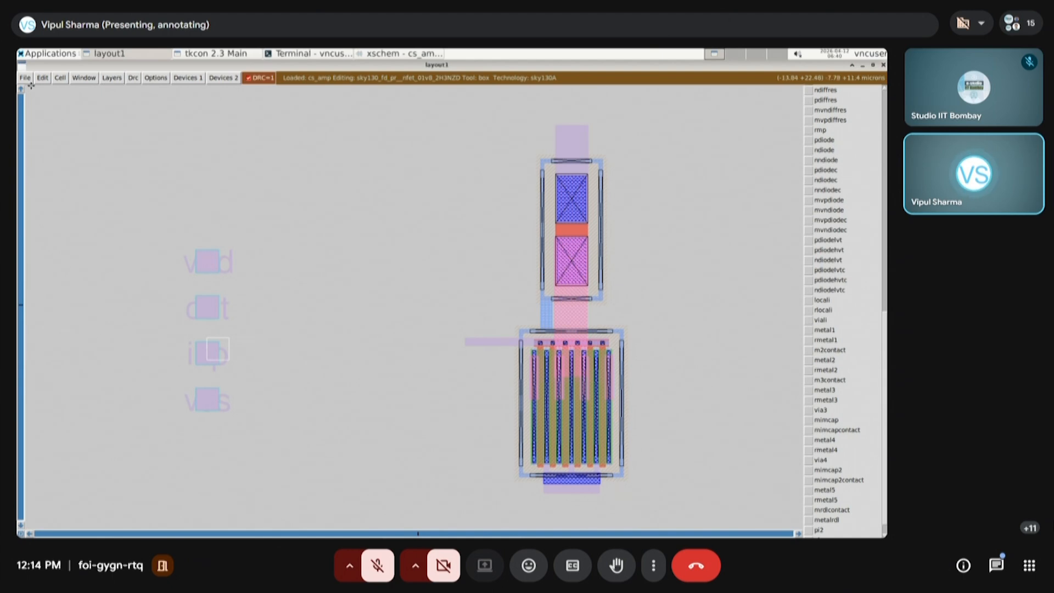
# Try to select the out label together with its pad
pyautogui.click(212, 307)
pyautogui.press('s')
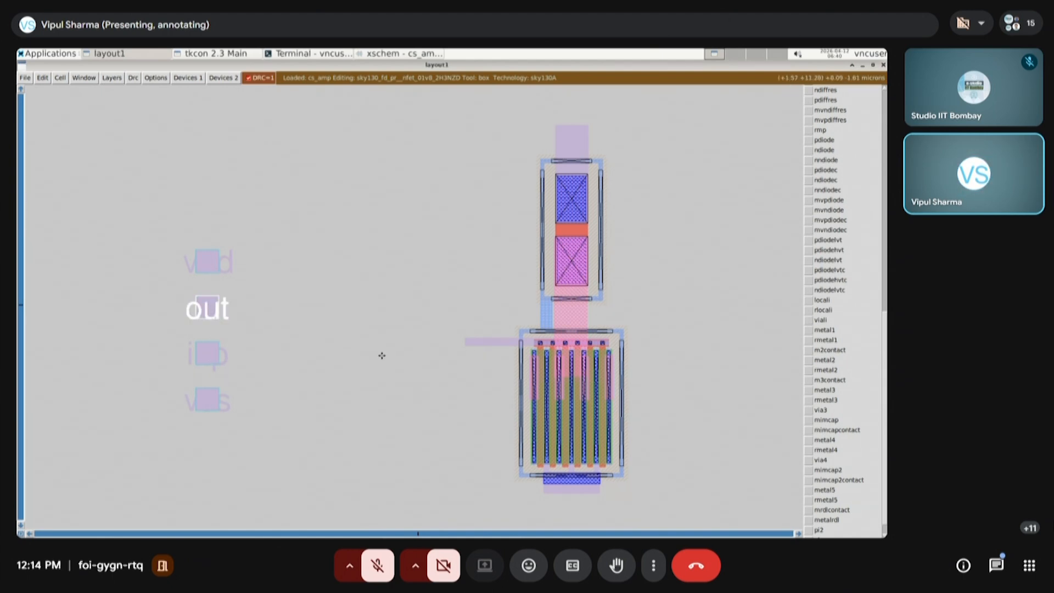
pyautogui.click(382, 356)
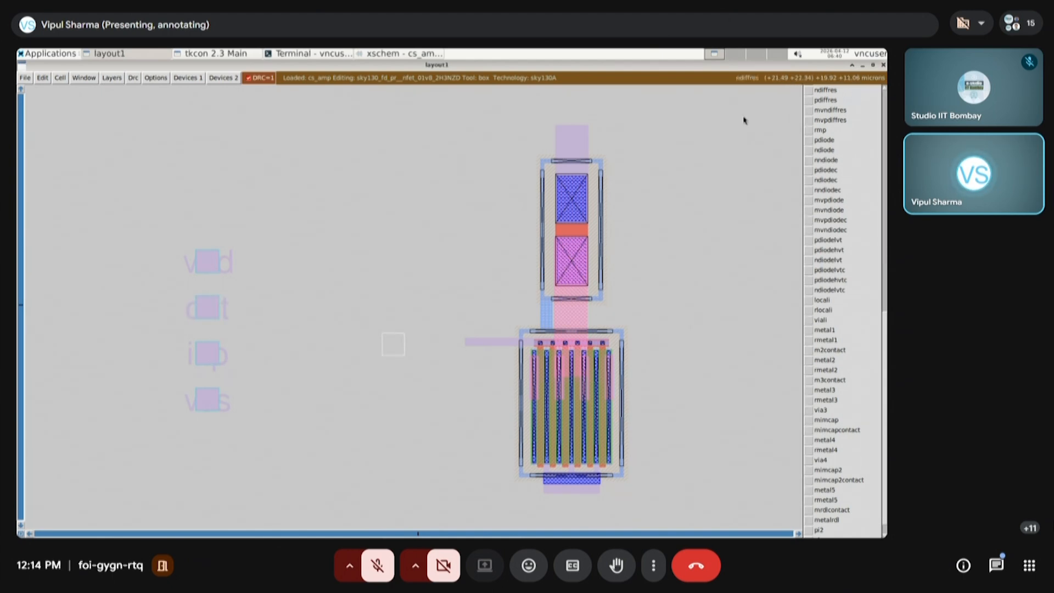
# Save the layout again, choosing autowrite for the nfet cell, and close Magic
pyautogui.click(25, 77)
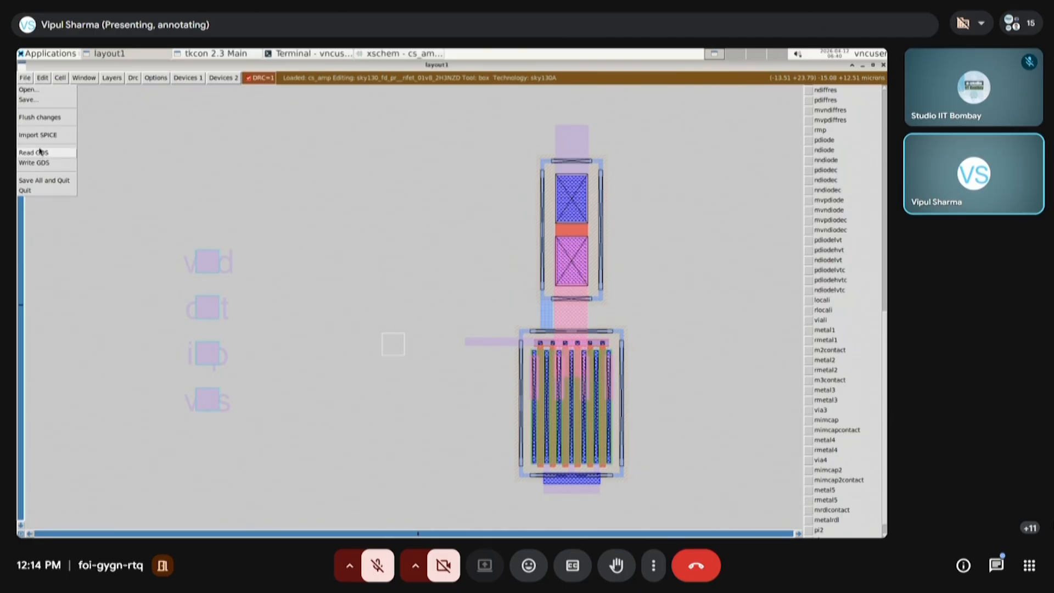
pyautogui.click(28, 99)
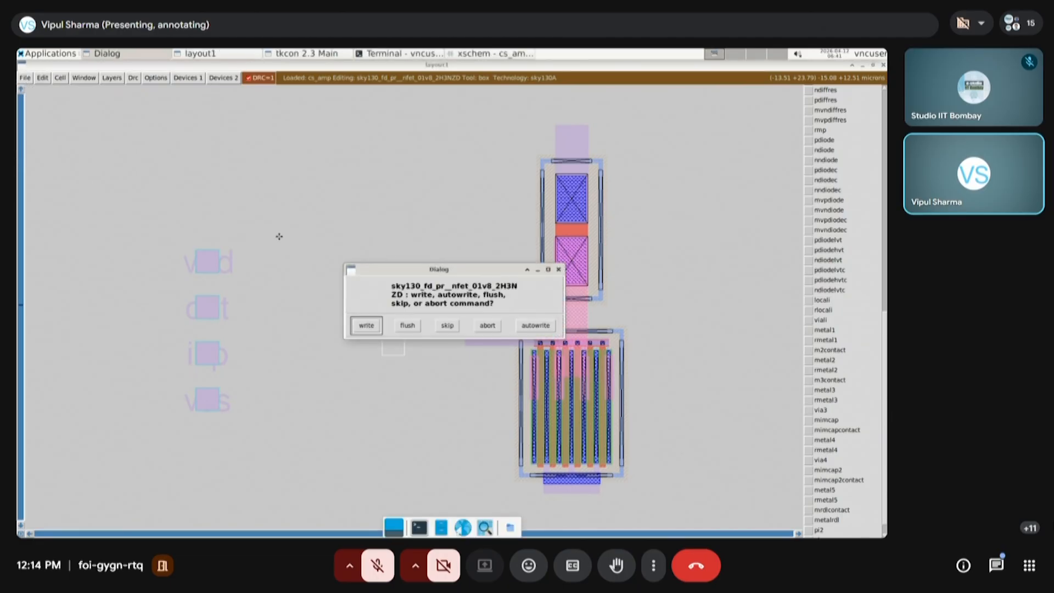
pyautogui.click(524, 328)
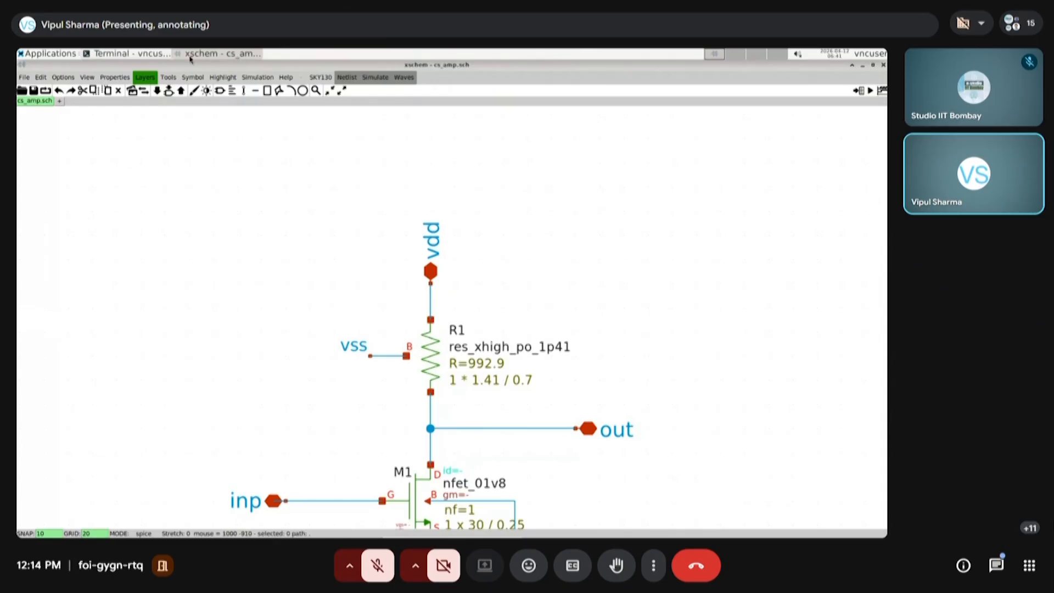
# Switch to the terminal session in the test_design/magic directory, relaunch magic, and maximize the new layout window
pyautogui.click(127, 54)
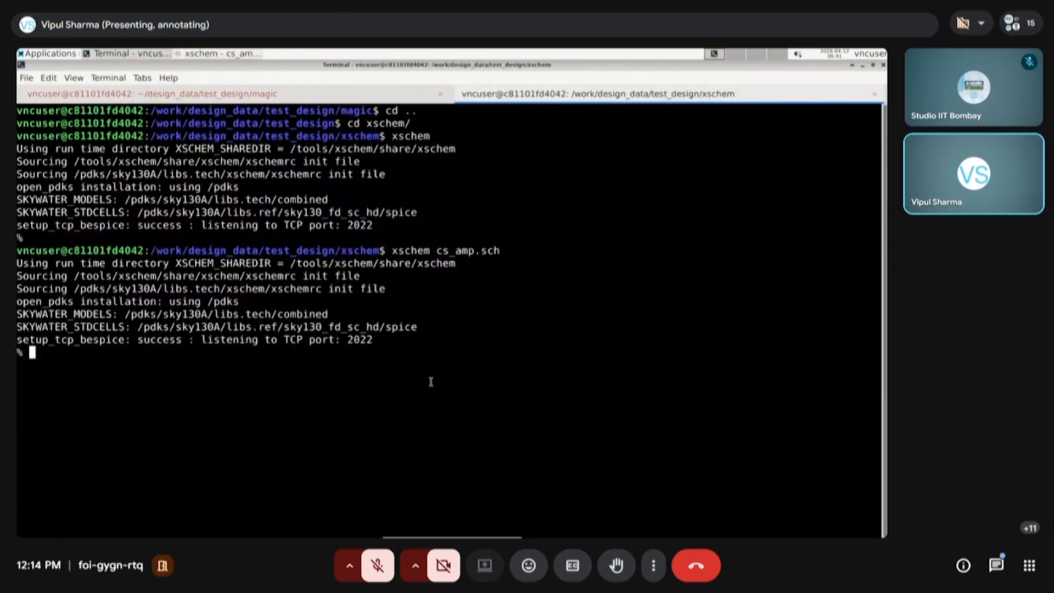
pyautogui.press('Return')
pyautogui.press('Return')
pyautogui.press('Return')
pyautogui.press('Return')
pyautogui.click(252, 92)
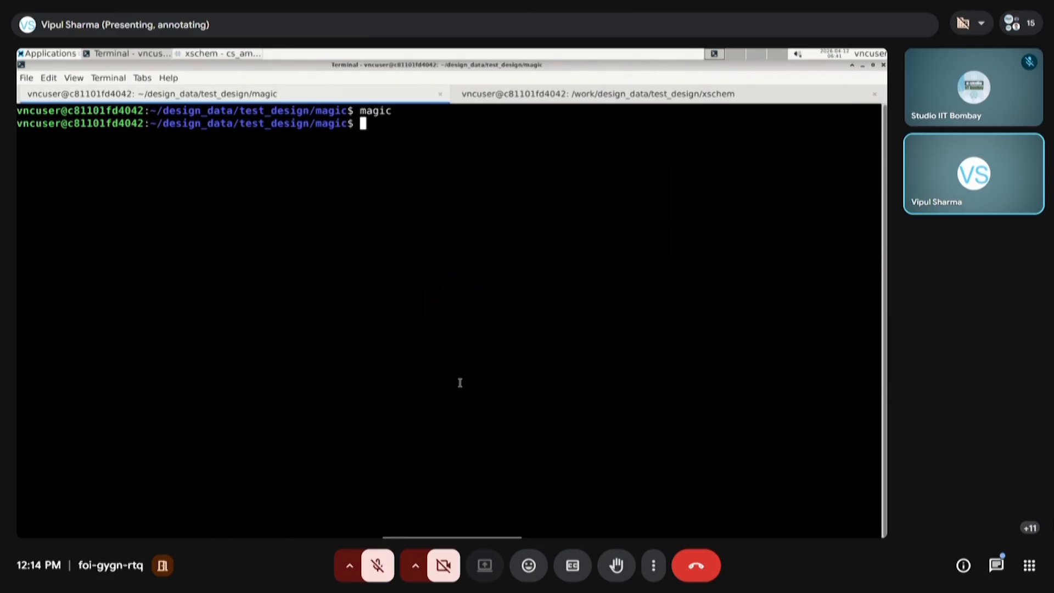
pyautogui.press('Return')
pyautogui.press('Return')
pyautogui.write('magic')
pyautogui.press('BackSpace')
pyautogui.write('c')
pyautogui.press('Return')
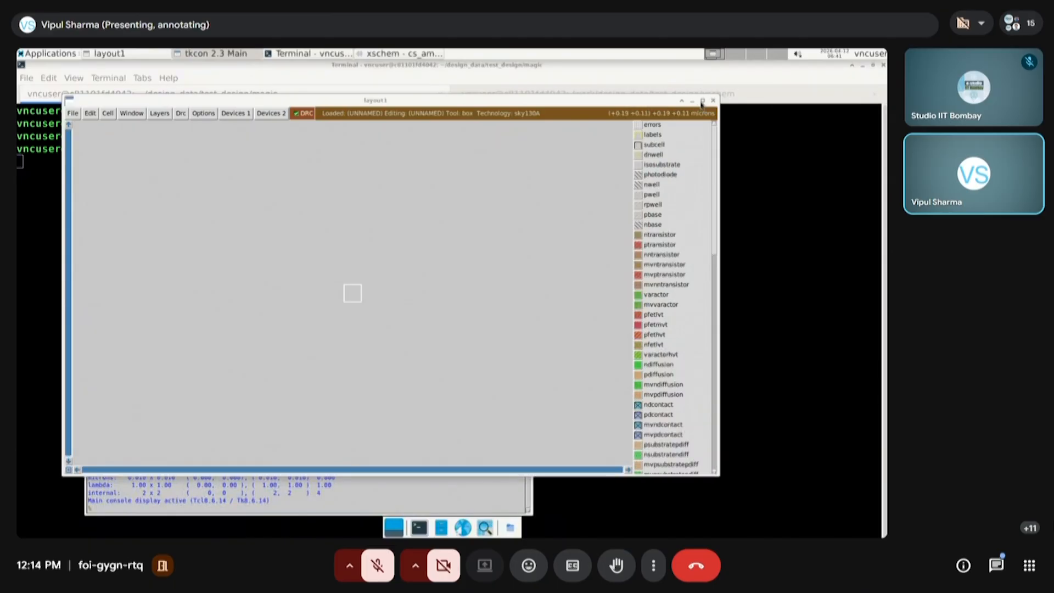
pyautogui.click(704, 100)
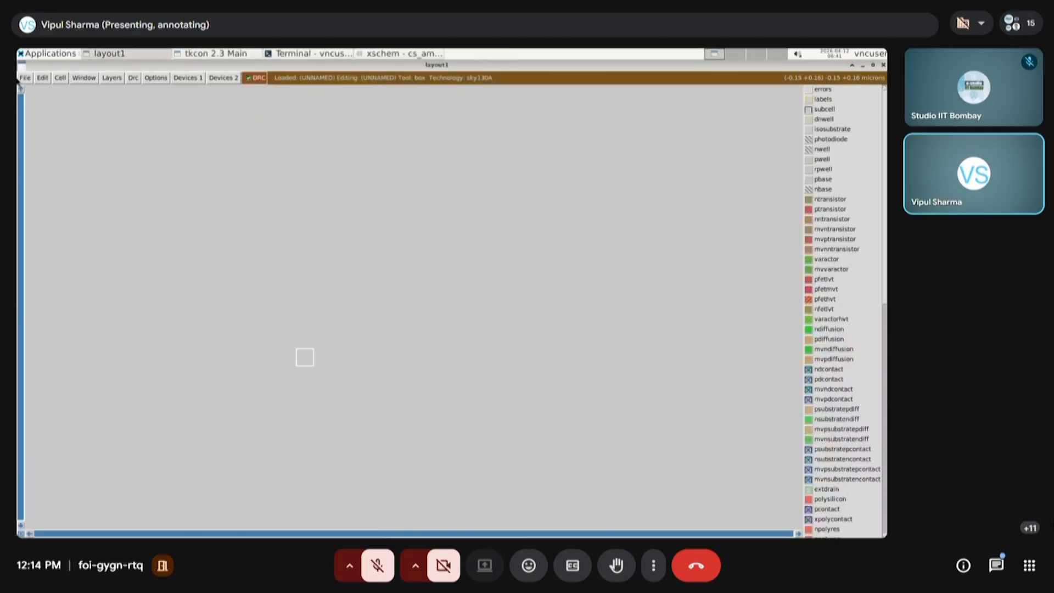
# Open cs_amp.mag and expand the resistor and transistor cells to show their geometry
pyautogui.click(24, 77)
pyautogui.click(28, 89)
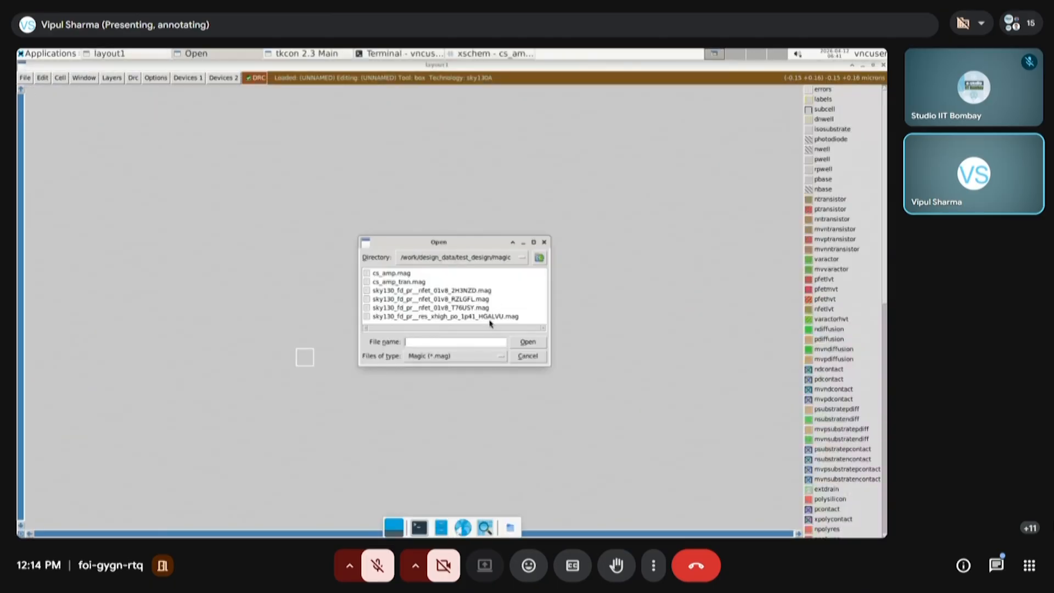
pyautogui.click(401, 273)
pyautogui.click(535, 343)
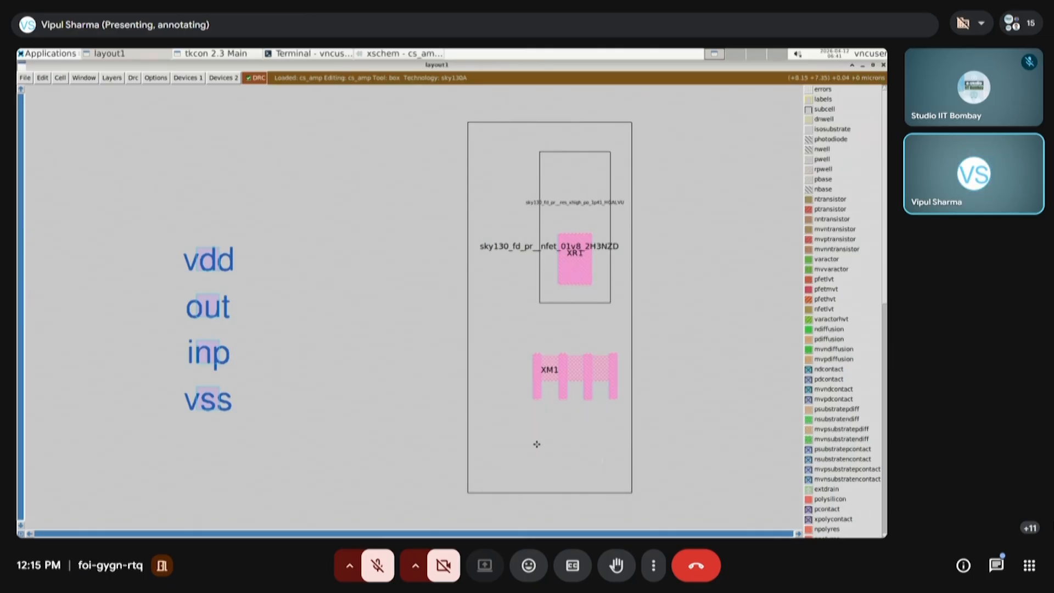
pyautogui.press('s')
pyautogui.press('x')
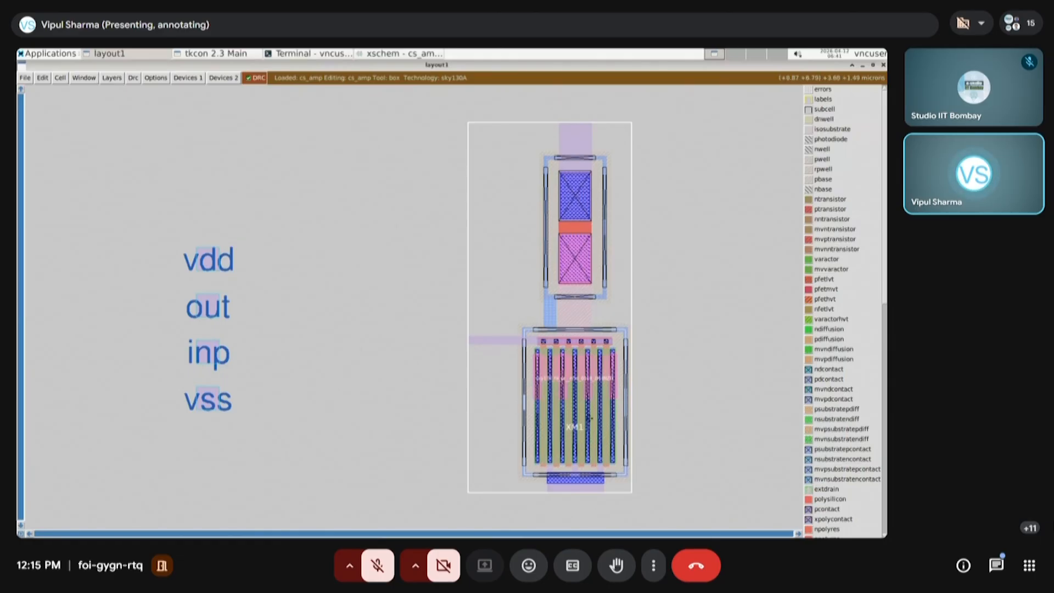
# Move the inp label with its pad next to the free end of the transistor gate's metal1 strip
pyautogui.click(690, 429)
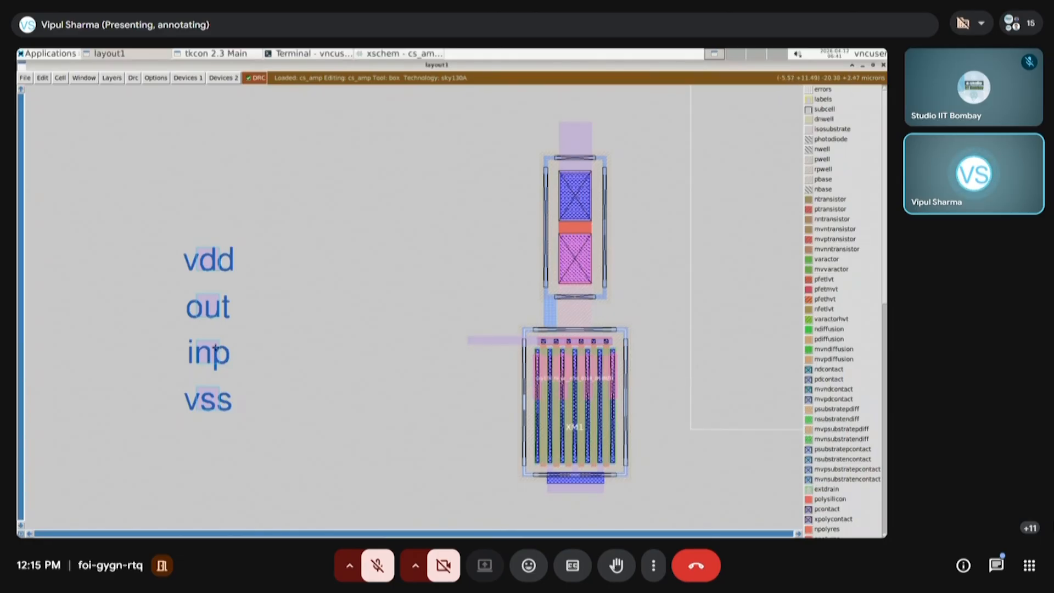
pyautogui.press('s')
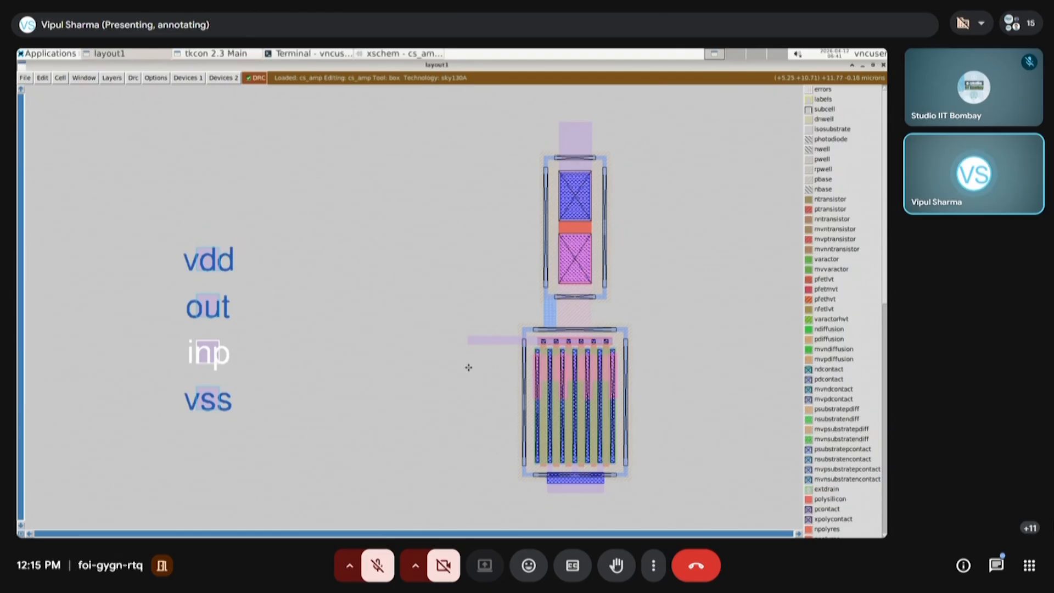
pyautogui.press('m')
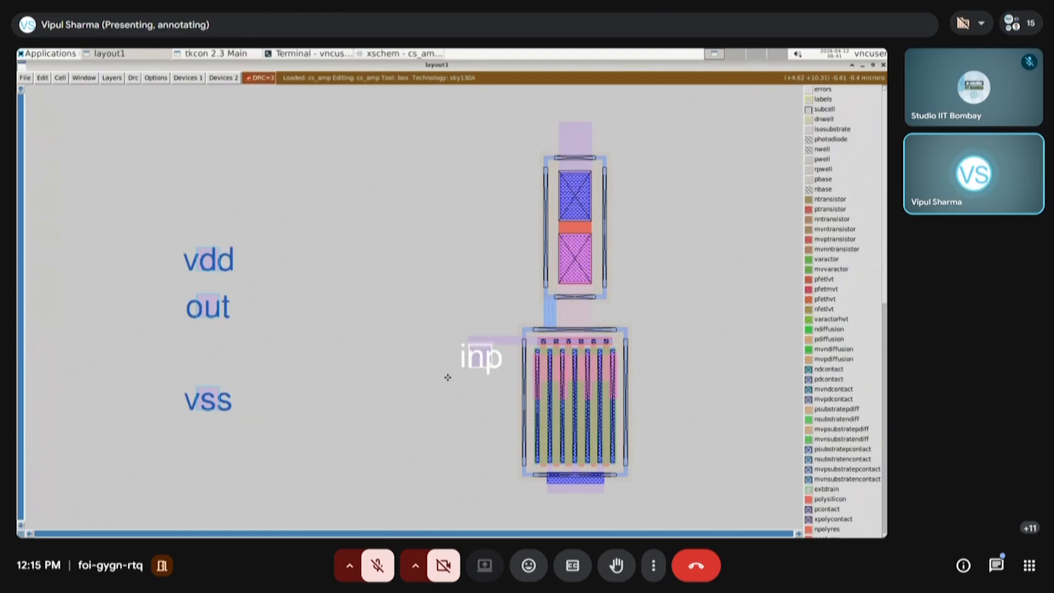
# Nudge the inp label and pad up and slightly left until the pad overlaps the free end of the gate's metal1 strip
pyautogui.click(448, 377)
pyautogui.click(447, 360)
pyautogui.rightClick(502, 325)
pyautogui.press('z')
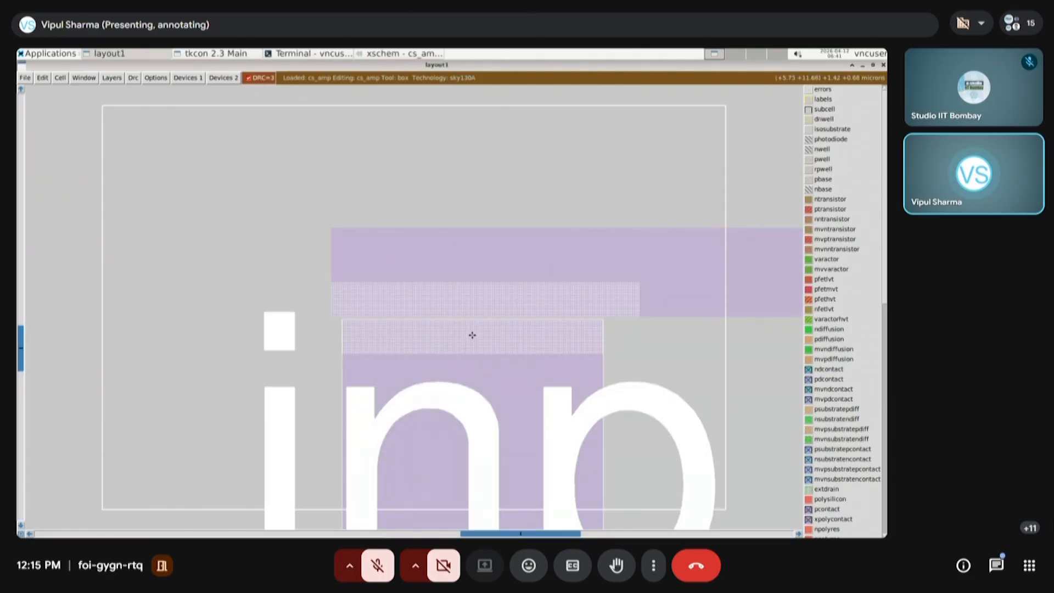
pyautogui.hotkey('shift', 'z')
pyautogui.hotkey('shift', 'z')
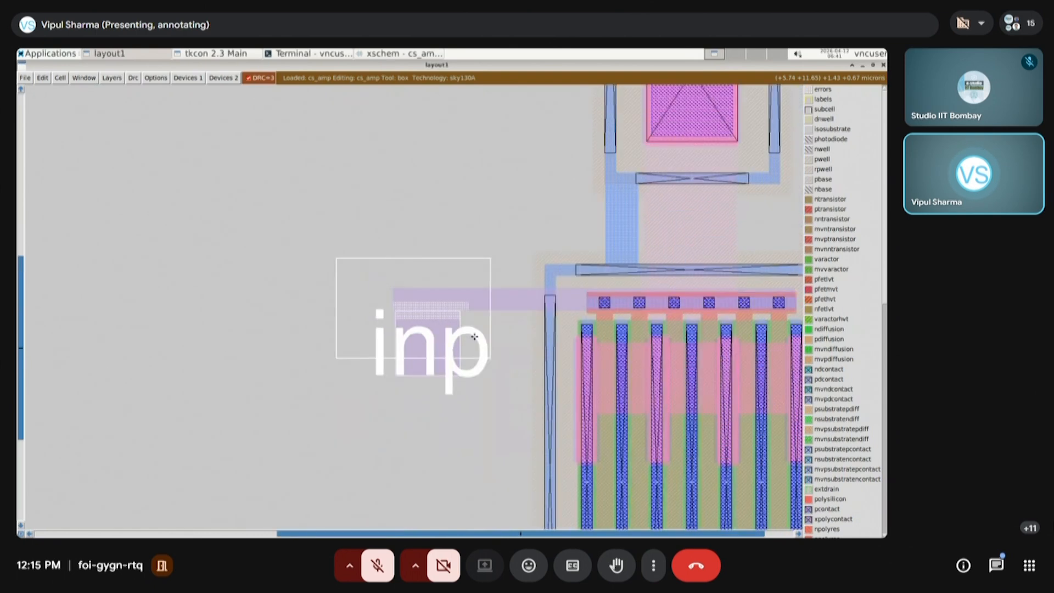
pyautogui.press('s')
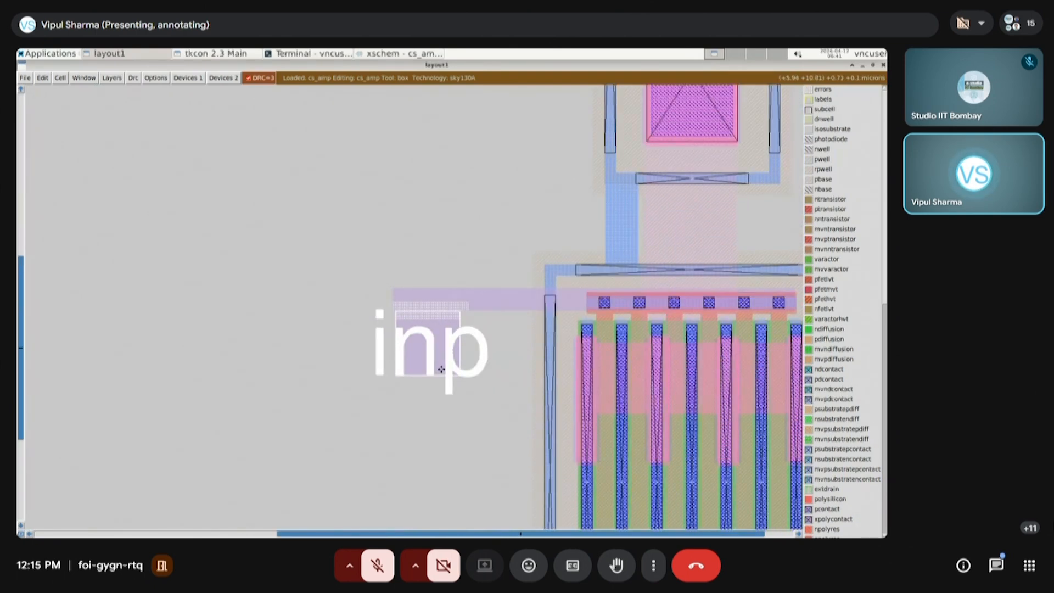
pyautogui.press('e')
pyautogui.press('e')
pyautogui.press('e')
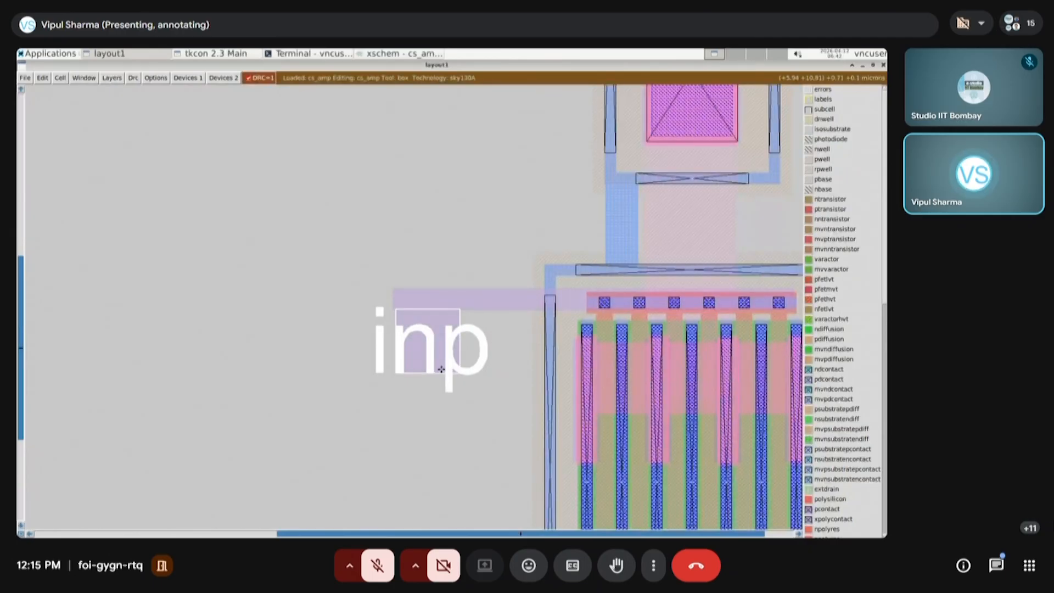
pyautogui.press('e')
pyautogui.press('e')
pyautogui.press('e')
pyautogui.press('e')
pyautogui.press('e')
pyautogui.press('e')
pyautogui.press('e')
pyautogui.press('e')
pyautogui.press('e')
pyautogui.press('e')
pyautogui.press('e')
pyautogui.press('e')
pyautogui.press('e')
pyautogui.press('e')
pyautogui.press('e')
pyautogui.press('e')
pyautogui.press('e')
pyautogui.press('e')
pyautogui.press('e')
pyautogui.press('e')
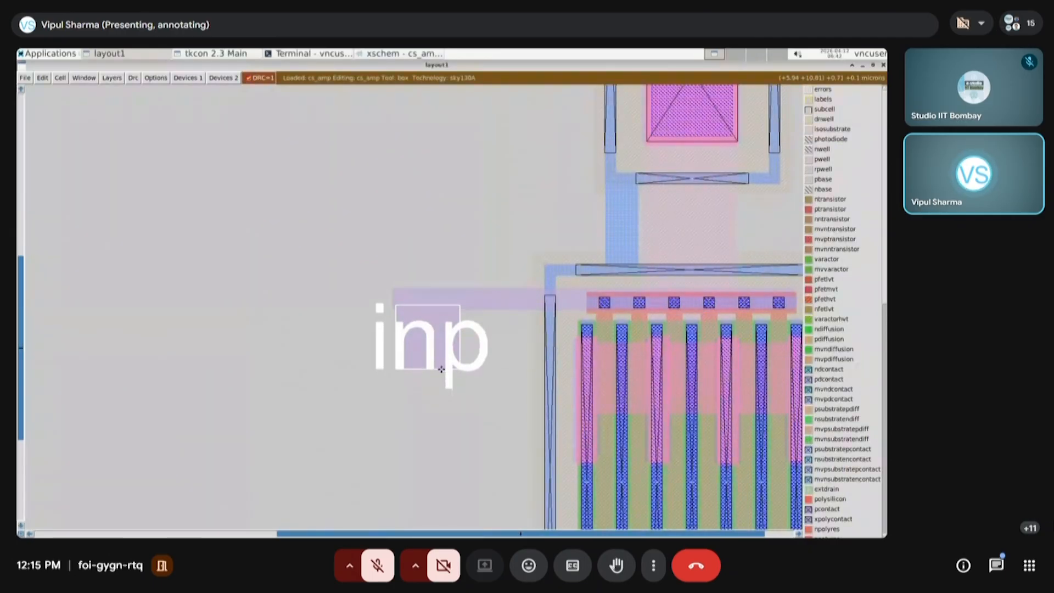
pyautogui.press('e')
pyautogui.press('e')
pyautogui.press('e')
pyautogui.press('e')
pyautogui.press('e')
pyautogui.press('e')
pyautogui.press('e')
pyautogui.press('e')
pyautogui.press('e')
pyautogui.press('e')
pyautogui.press('e')
pyautogui.press('e')
pyautogui.press('e')
pyautogui.press('e')
pyautogui.press('e')
pyautogui.press('e')
pyautogui.press('e')
pyautogui.press('e')
pyautogui.press('e')
pyautogui.press('e')
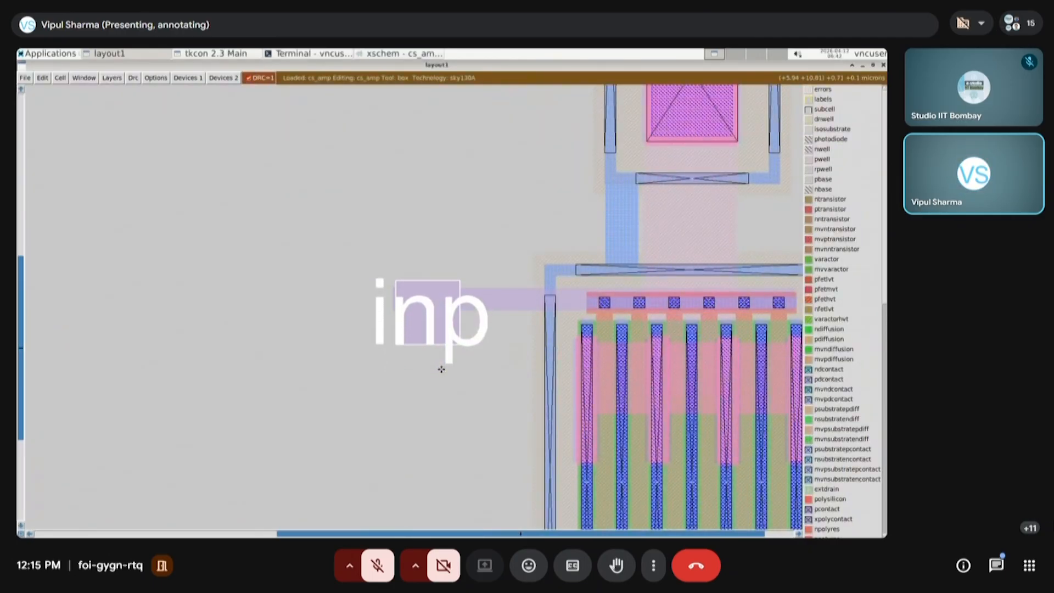
pyautogui.press('q')
pyautogui.press('q')
pyautogui.press('q')
pyautogui.press('q')
pyautogui.press('q')
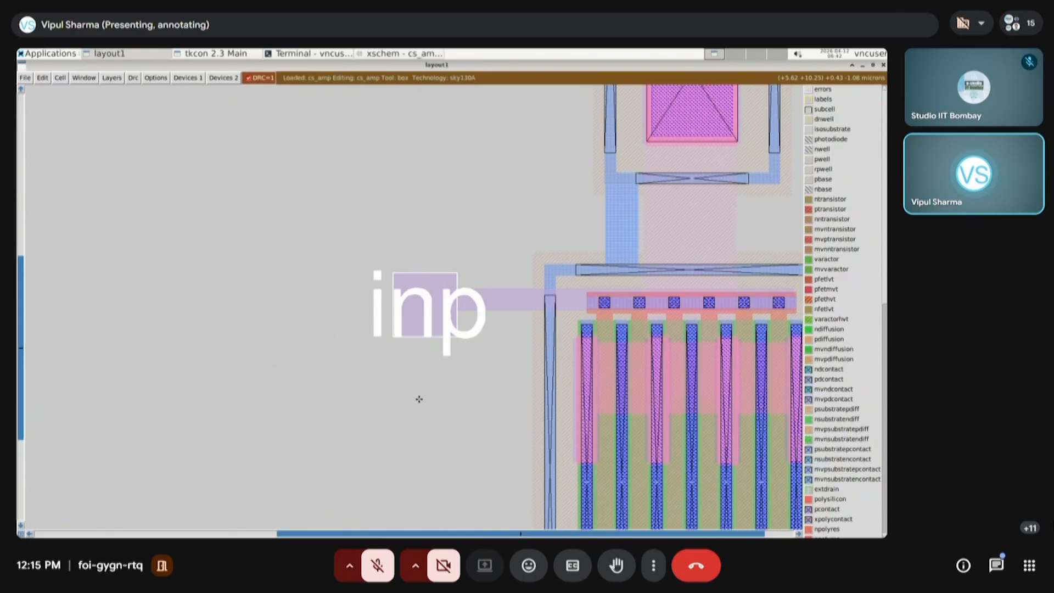
# Move the out label with its pad to the right of the metal2 link between the resistor and the transistor
pyautogui.press('v')
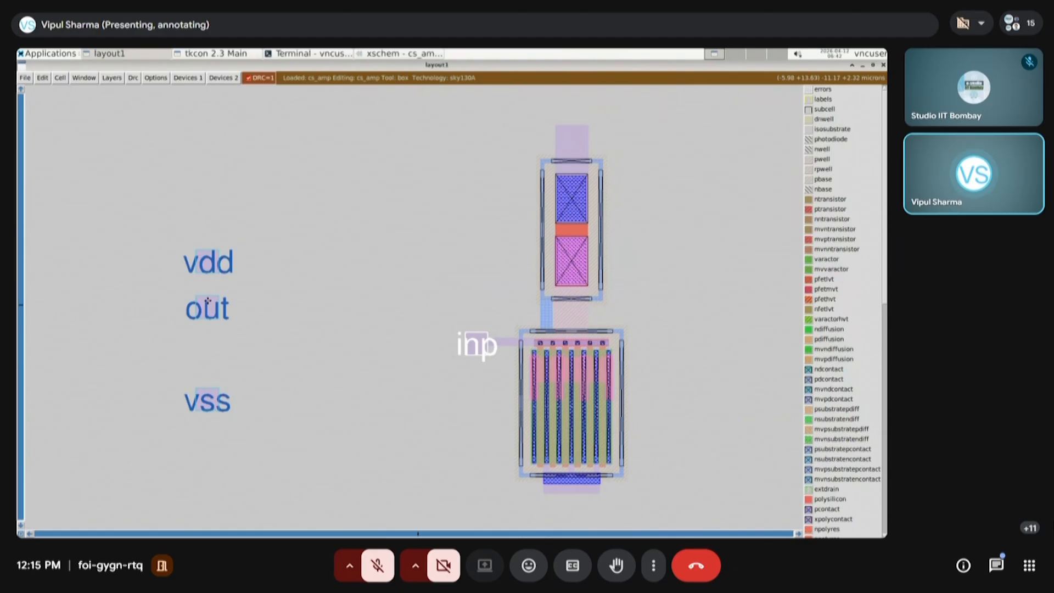
pyautogui.press('s')
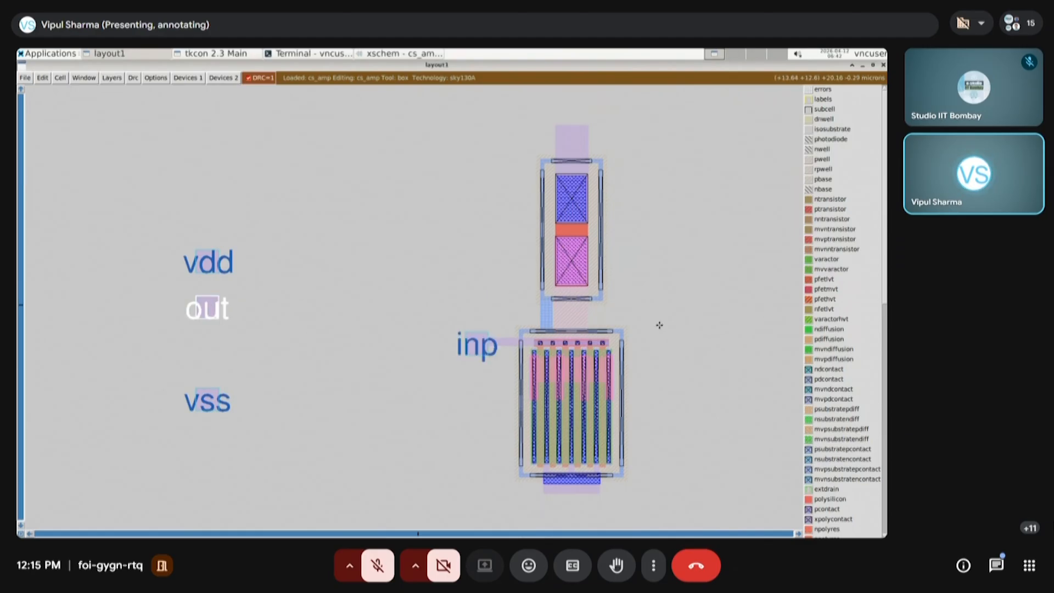
pyautogui.press('m')
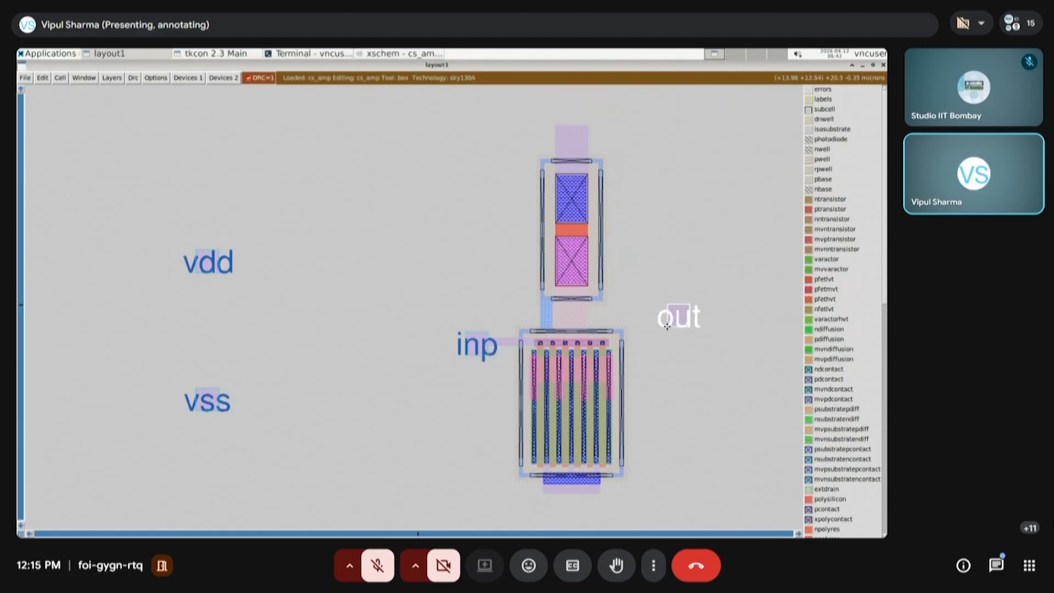
# Paint a metal2 strip from the resistor-to-transistor link across to just past the out label's pad
pyautogui.click(481, 379)
pyautogui.rightClick(752, 275)
pyautogui.press('z')
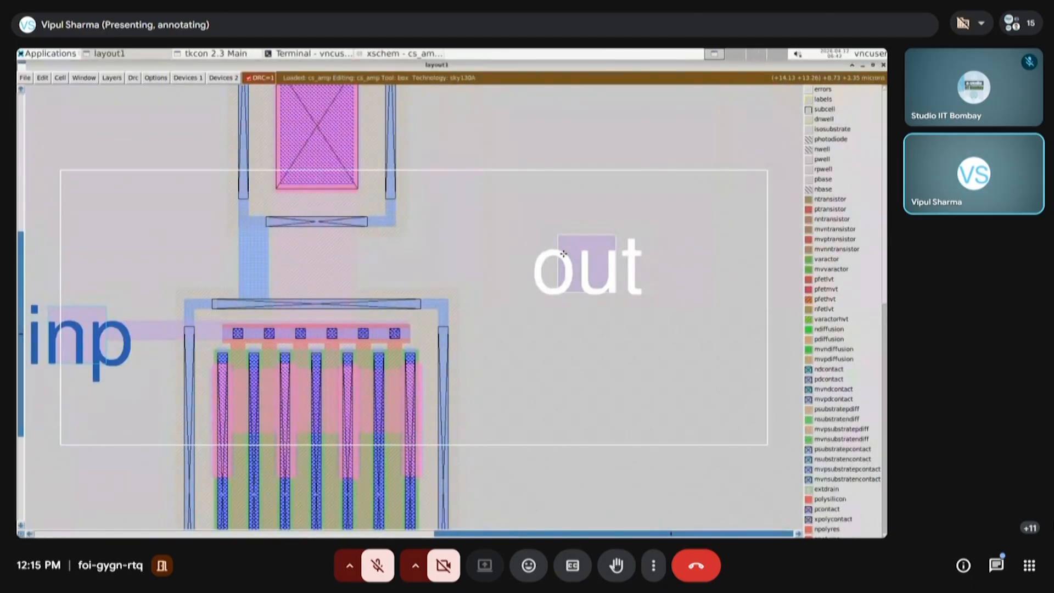
pyautogui.click(278, 291)
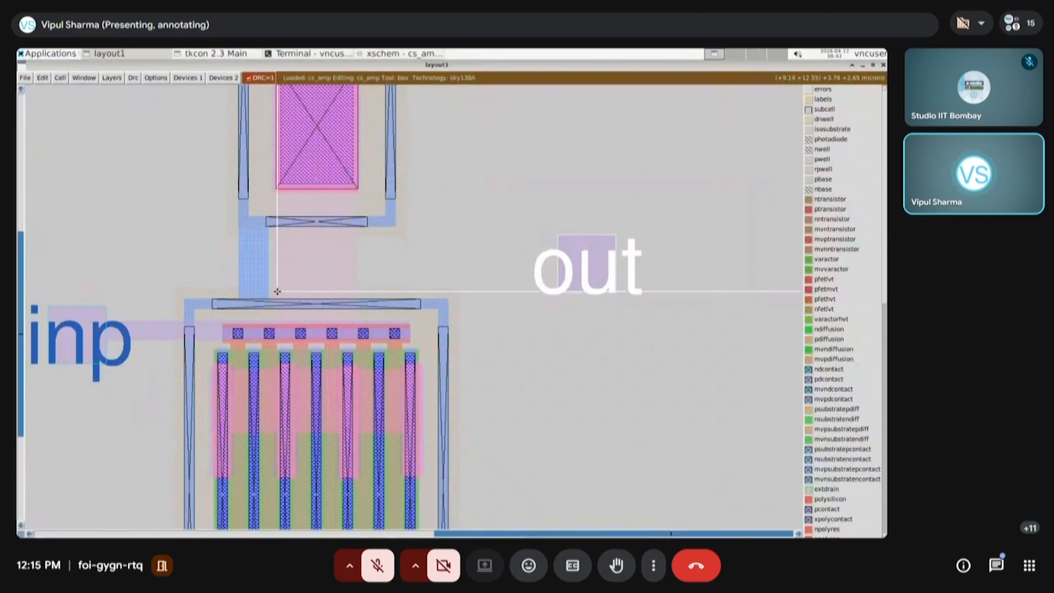
pyautogui.rightClick(657, 227)
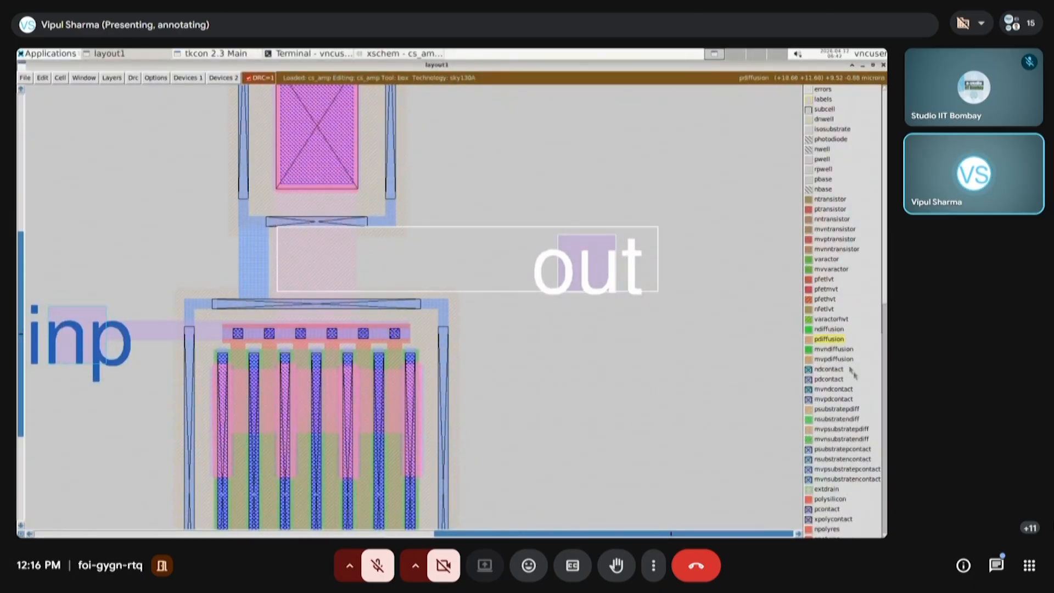
pyautogui.scroll(-5, 848, 395)
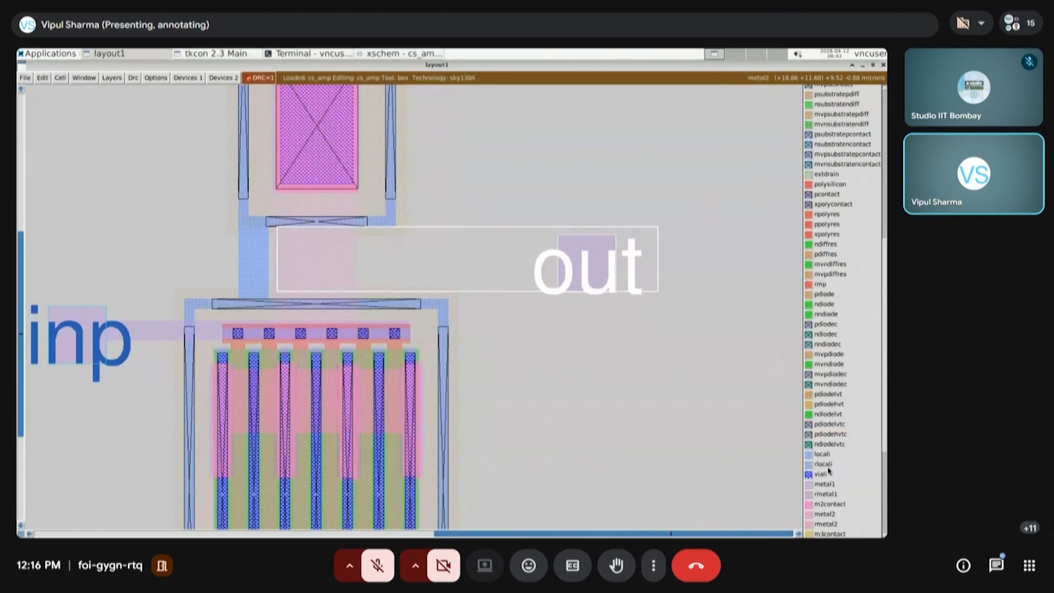
pyautogui.scroll(-2, 829, 471)
pyautogui.click(827, 424)
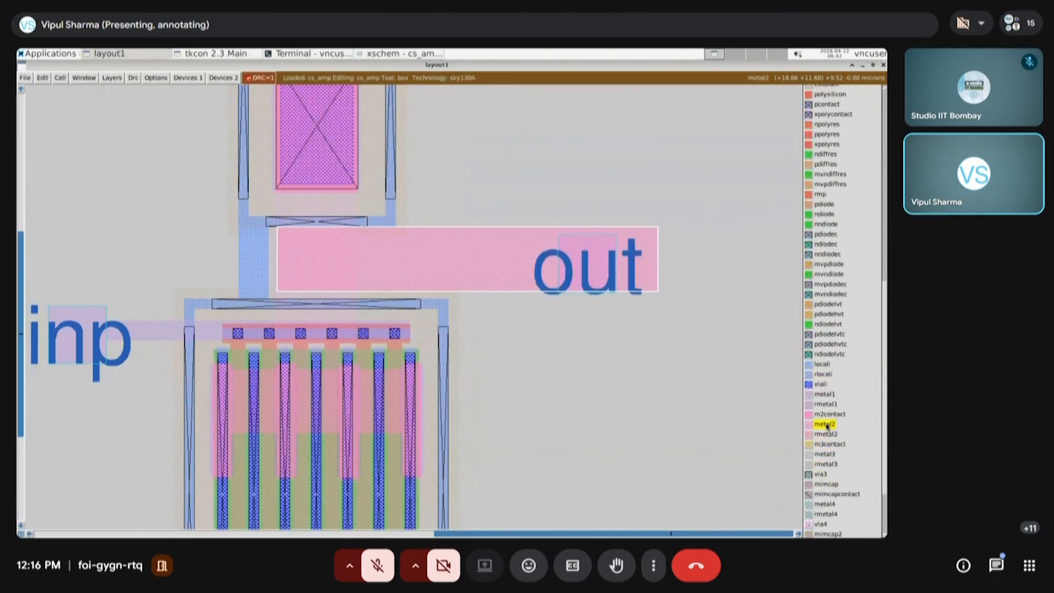
pyautogui.click(688, 396)
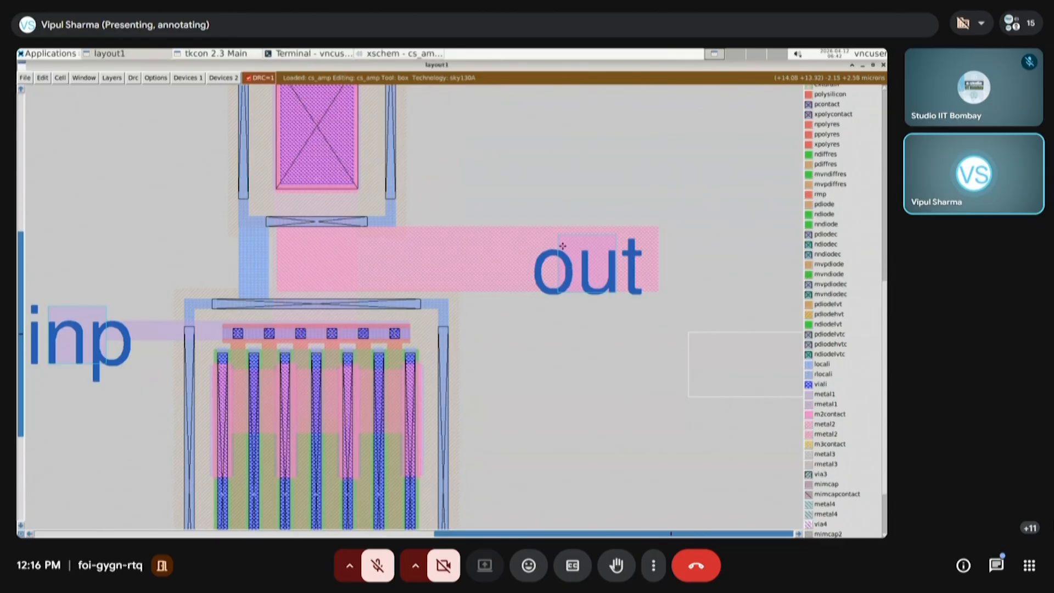
# Place a via1 over the out label's pad to connect it to the metal2 strip
pyautogui.click(535, 298)
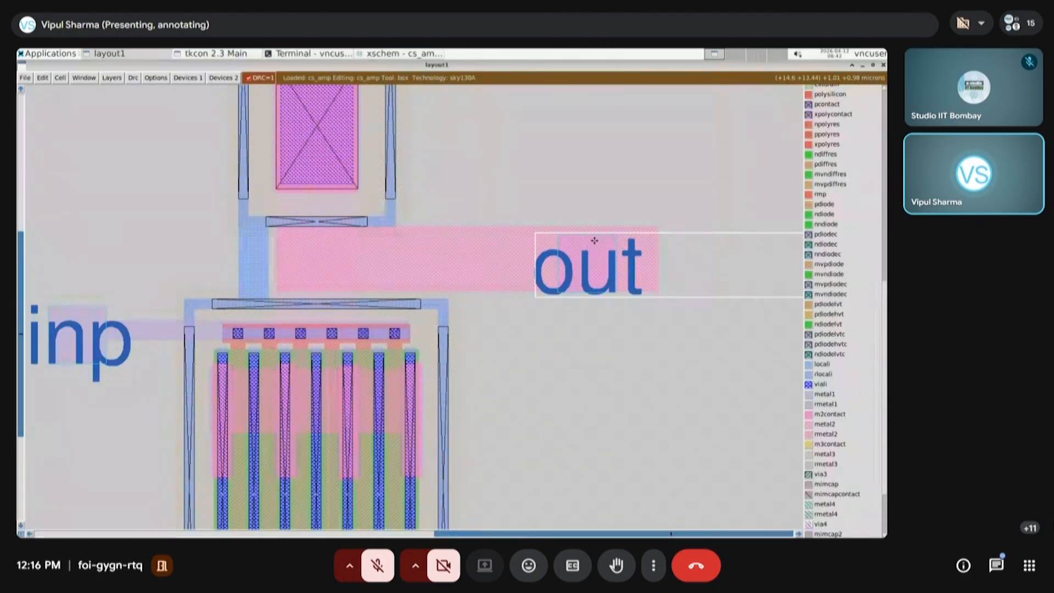
pyautogui.rightClick(630, 221)
pyautogui.click(188, 77)
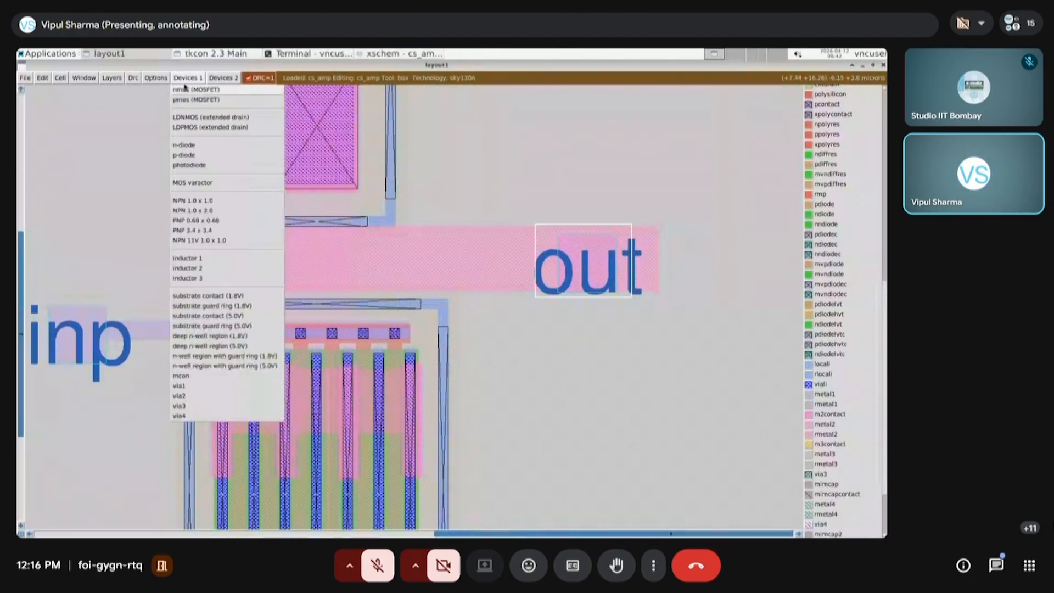
pyautogui.click(185, 387)
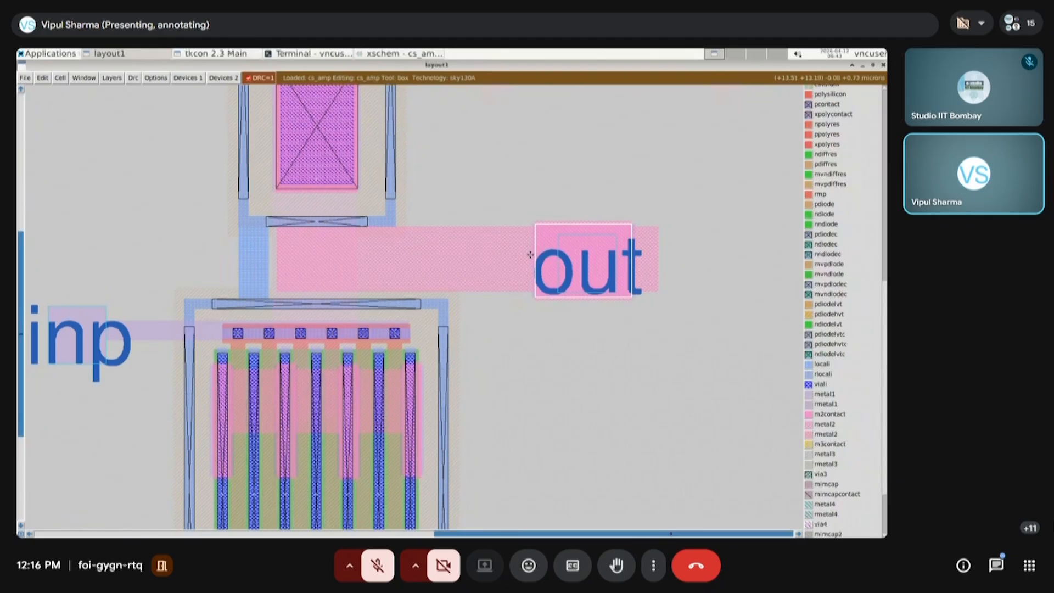
pyautogui.press('v')
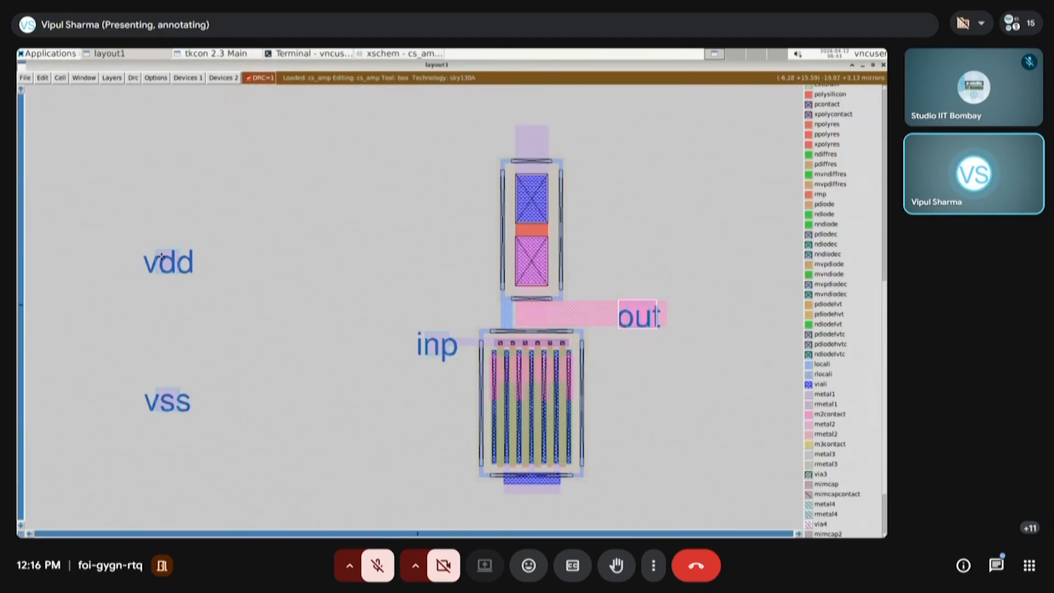
# Move the vdd label and pad onto the metal1 above the resistor, and the vss label and pad just below the transistor's bottom metal1
pyautogui.press('s')
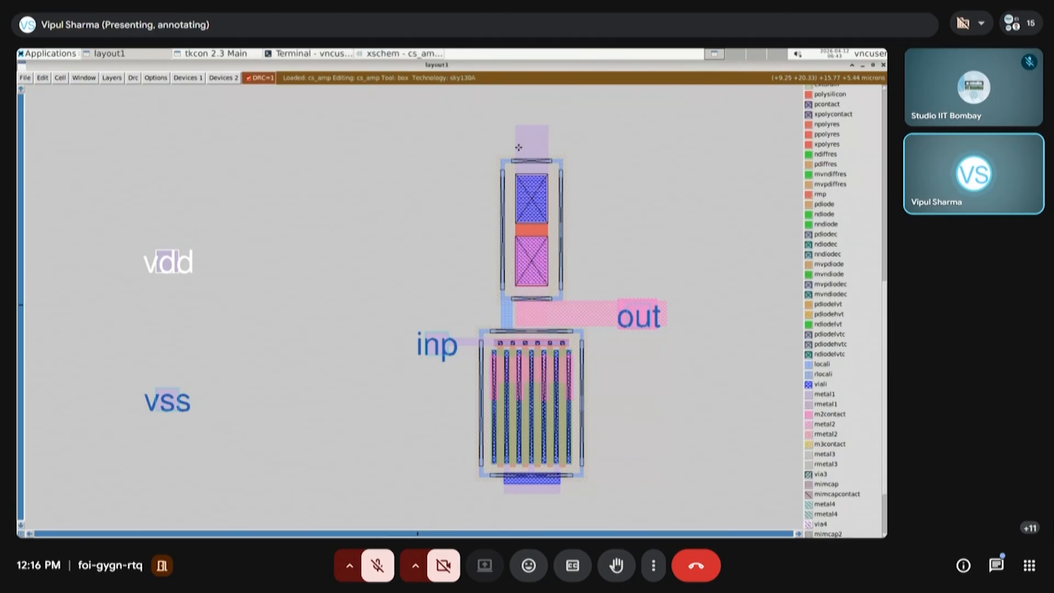
pyautogui.press('m')
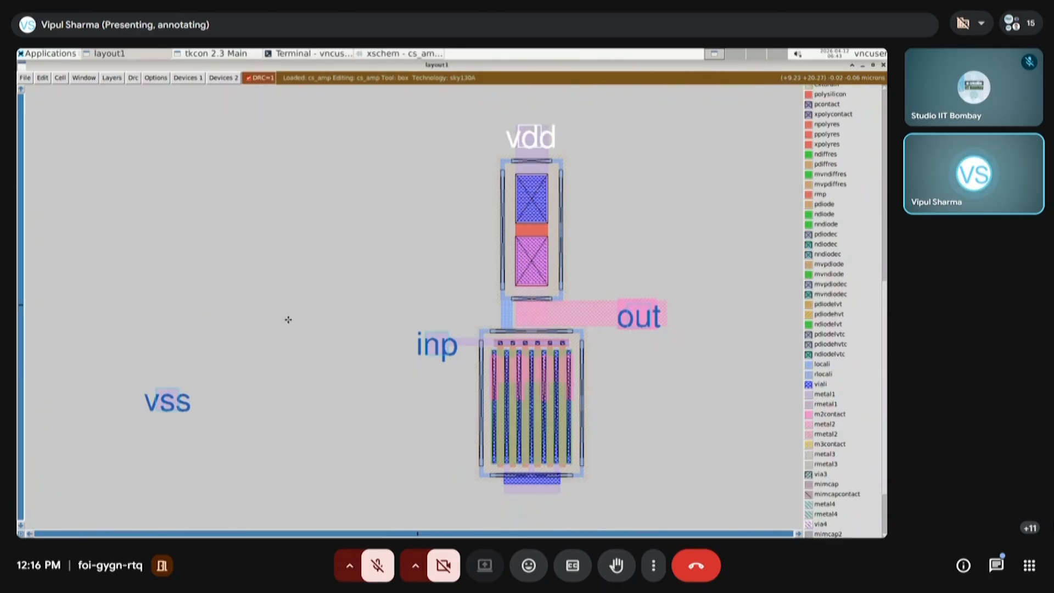
pyautogui.press('s')
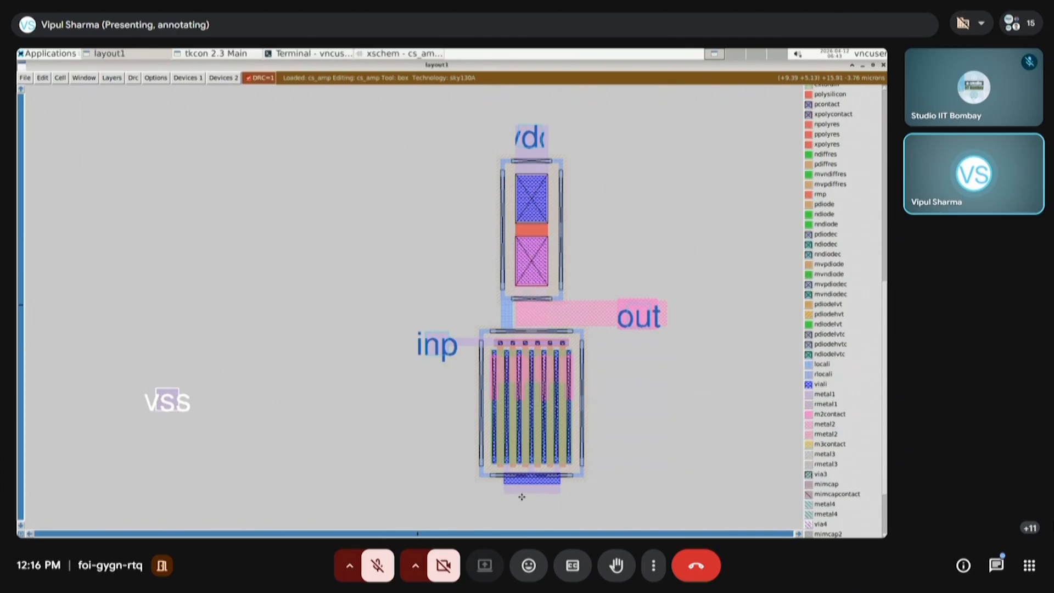
pyautogui.press('m')
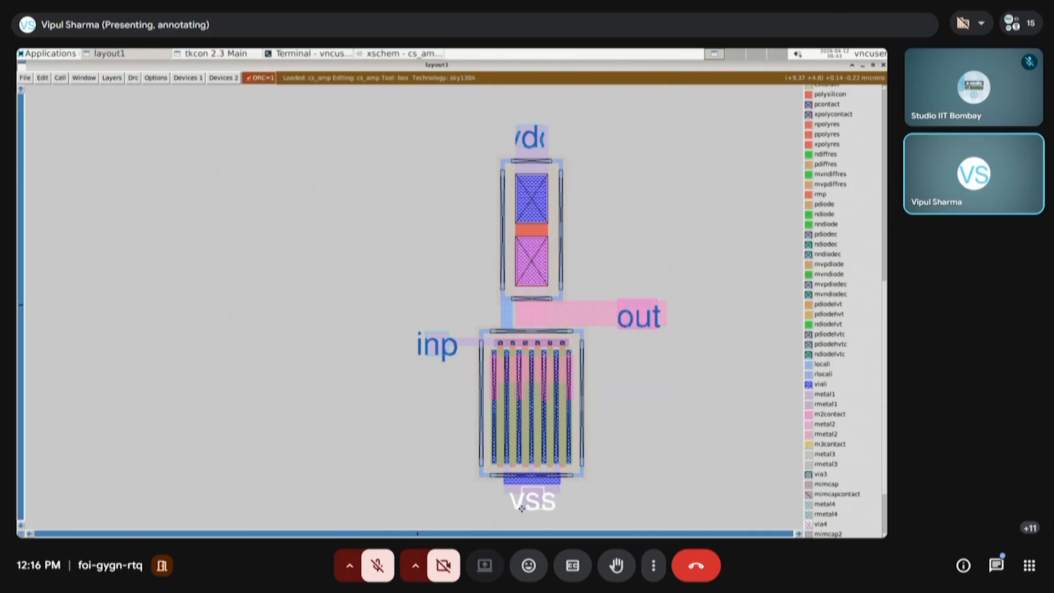
# Paint metal1 over the vss pad, extending the transistor's bottom metal1 strip downward at its full width
pyautogui.click(492, 515)
pyautogui.rightClick(586, 497)
pyautogui.press('z')
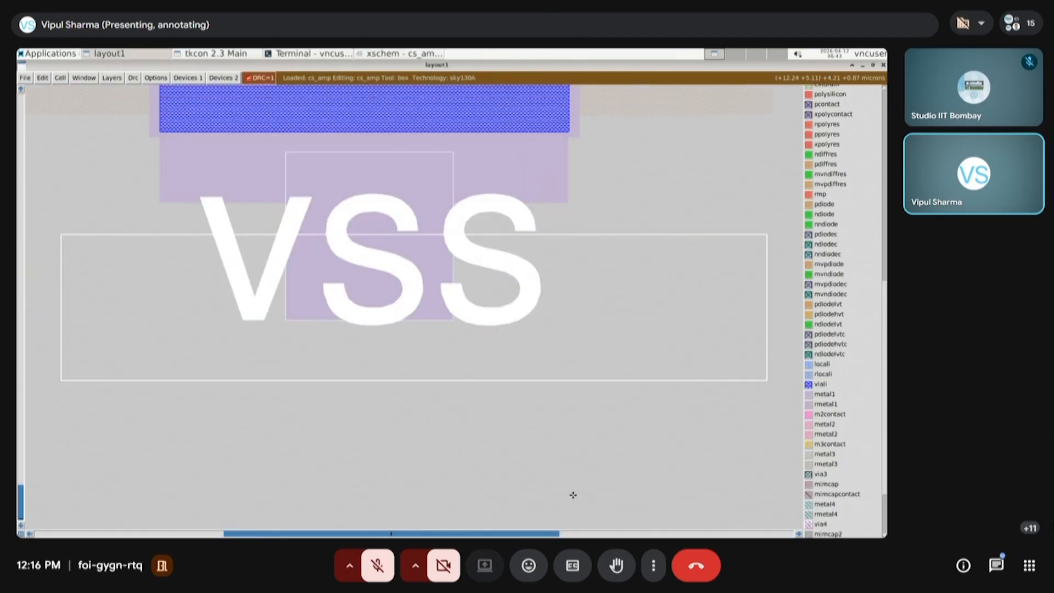
pyautogui.click(160, 178)
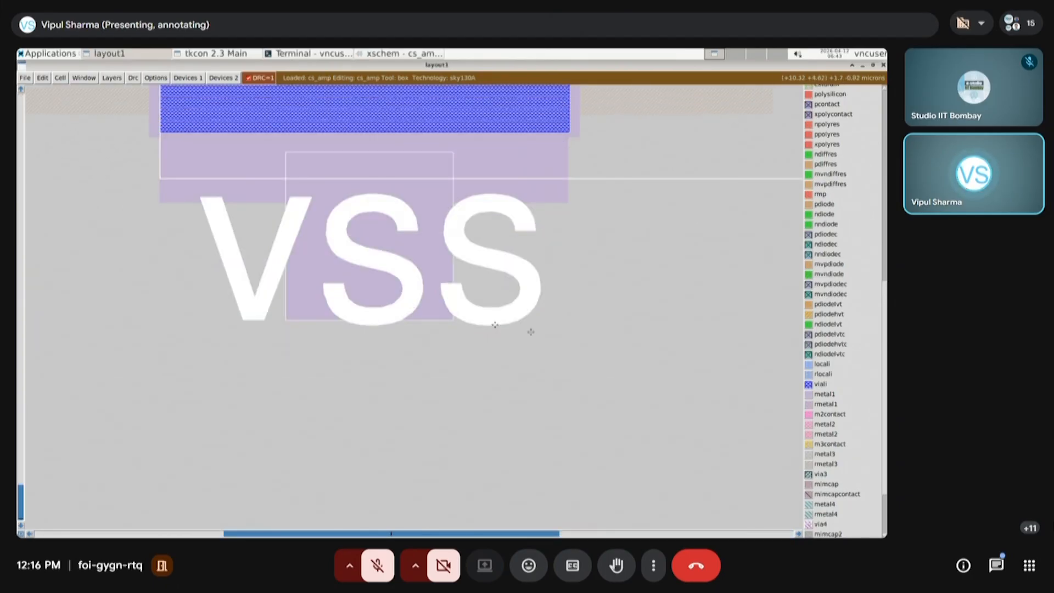
pyautogui.rightClick(561, 327)
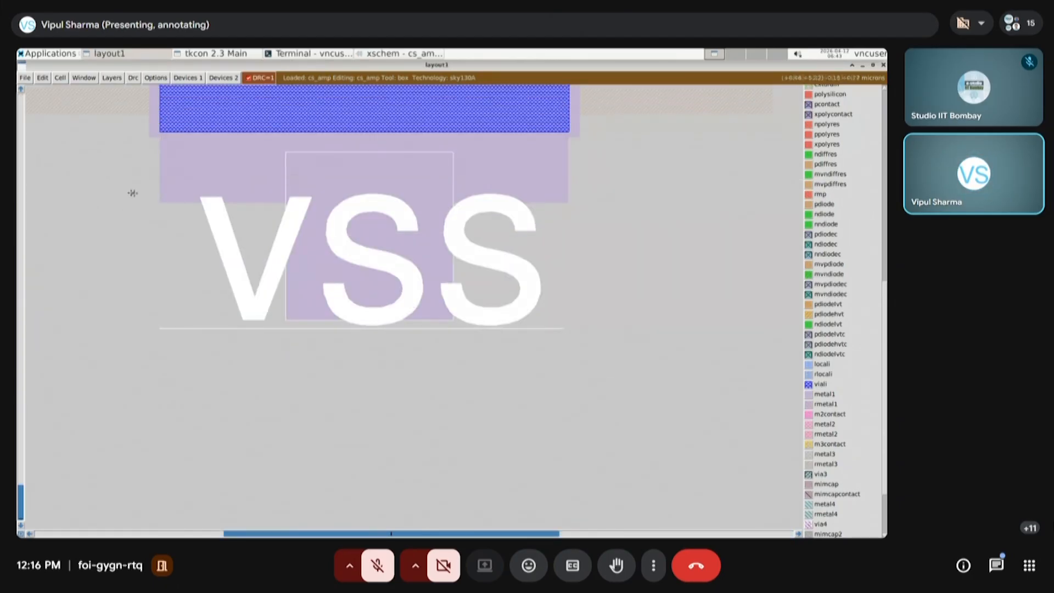
pyautogui.click(159, 202)
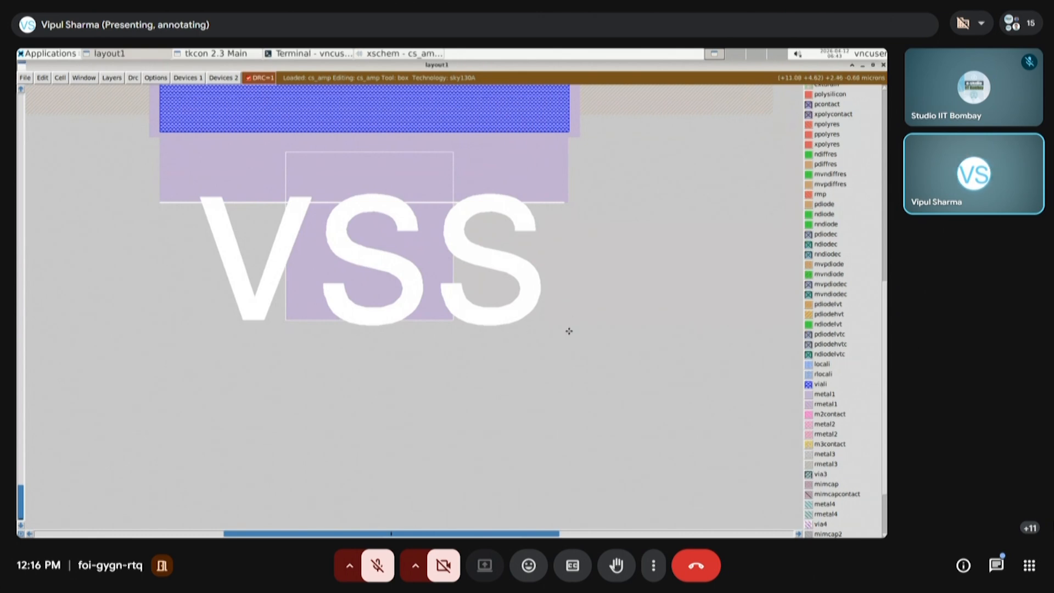
pyautogui.rightClick(569, 329)
pyautogui.middleClick(832, 394)
pyautogui.press('v')
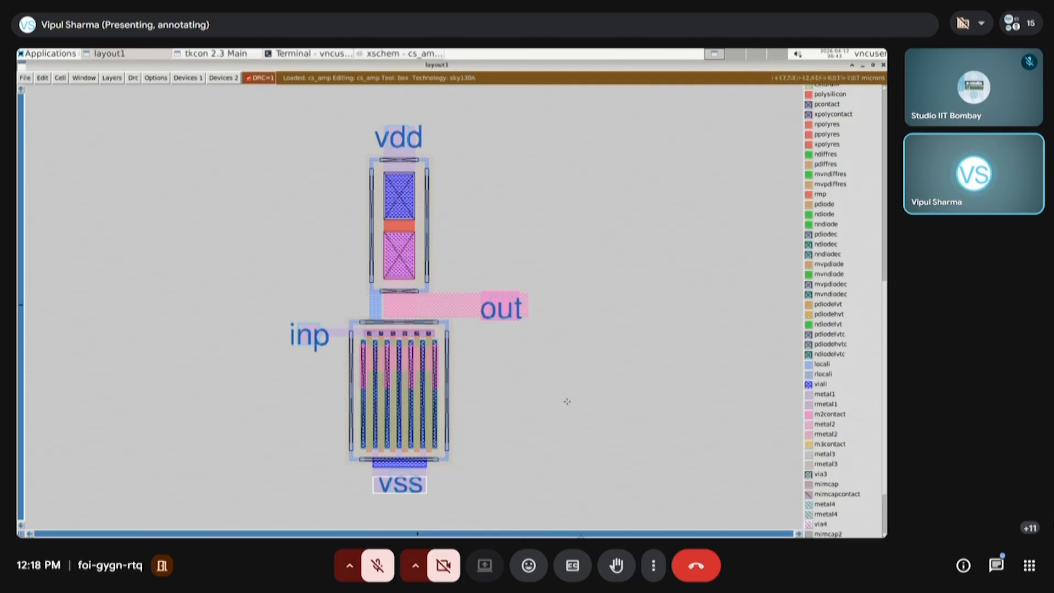
# Minimize the layout and console windows, take the remote desktop session out of full screen, and minimize it
pyautogui.moveTo(728, 53)
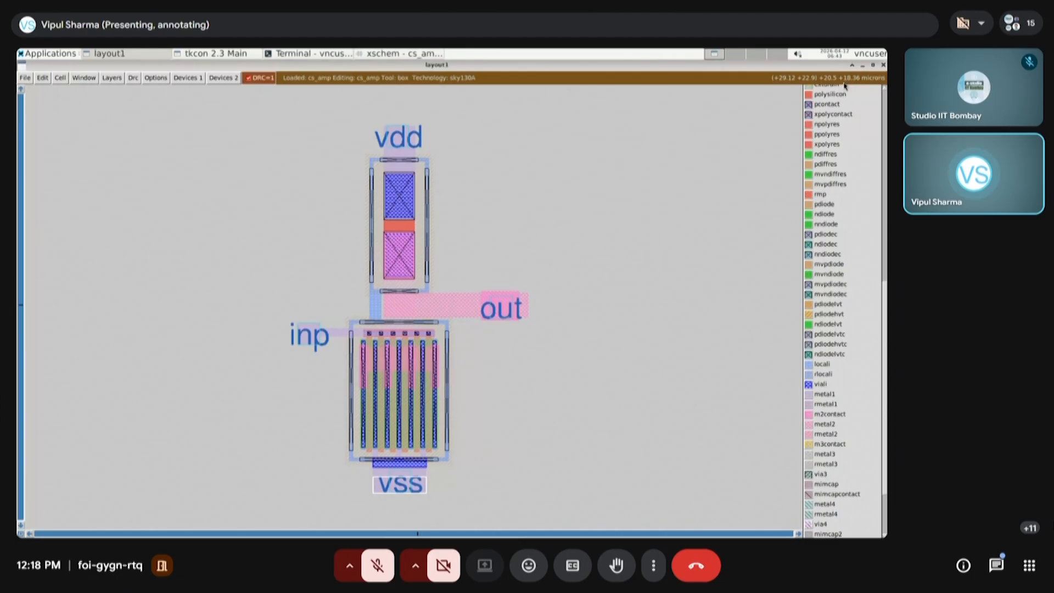
pyautogui.click(862, 65)
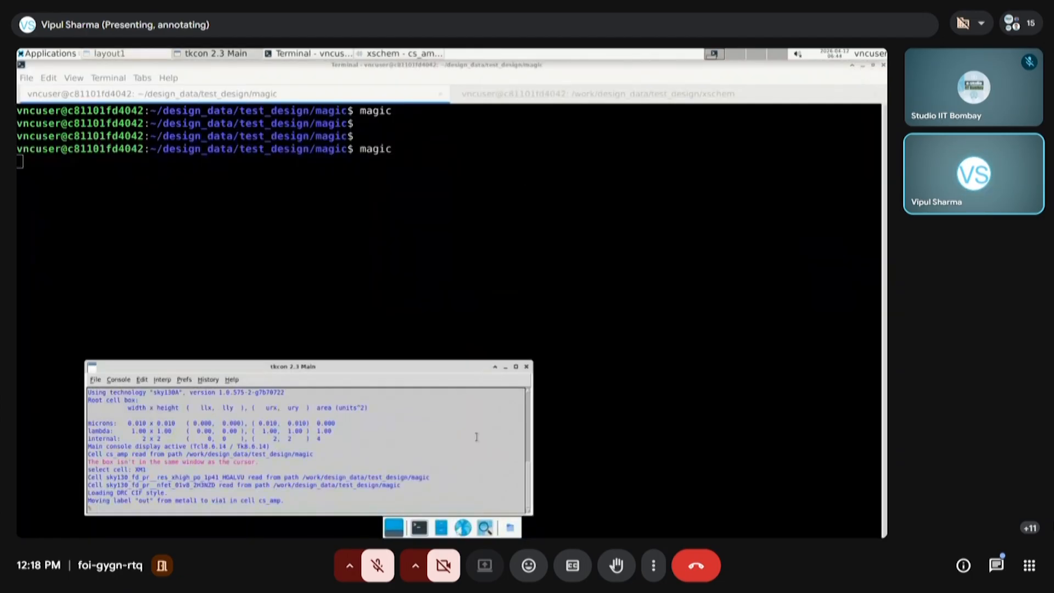
pyautogui.click(505, 367)
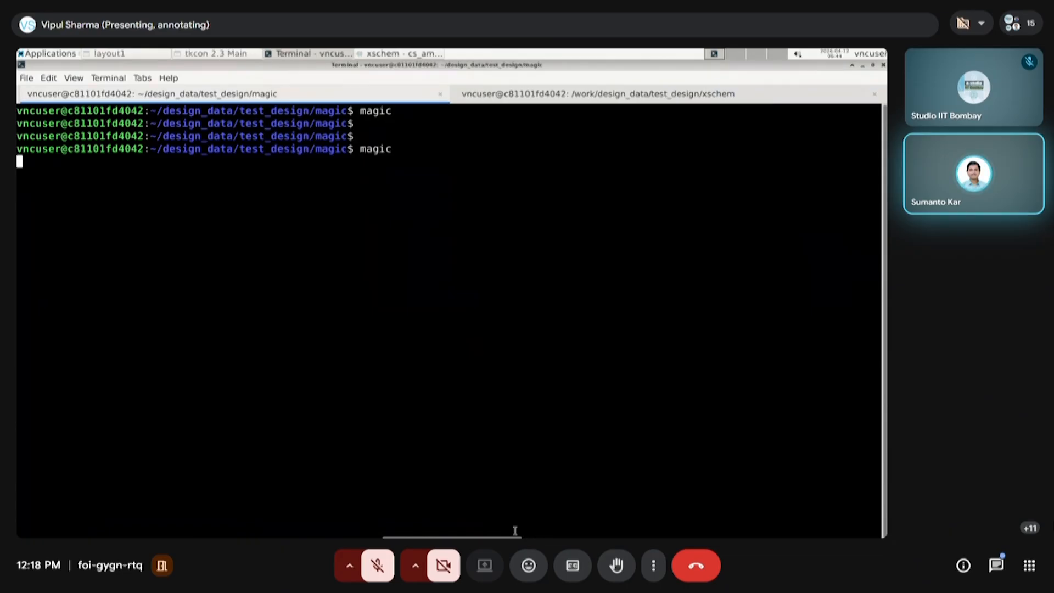
pyautogui.moveTo(597, 57)
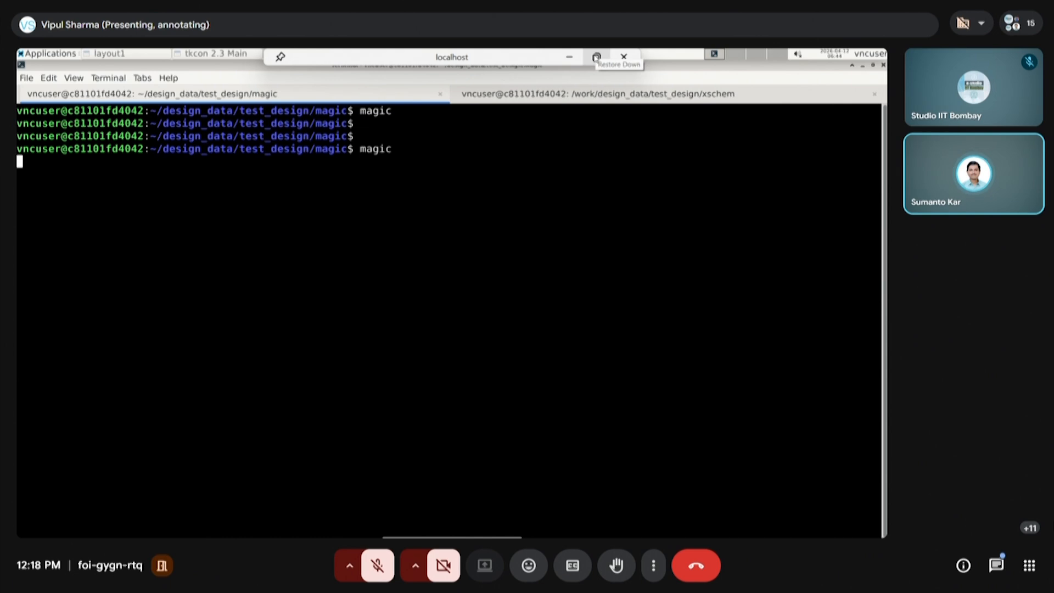
pyautogui.click(596, 57)
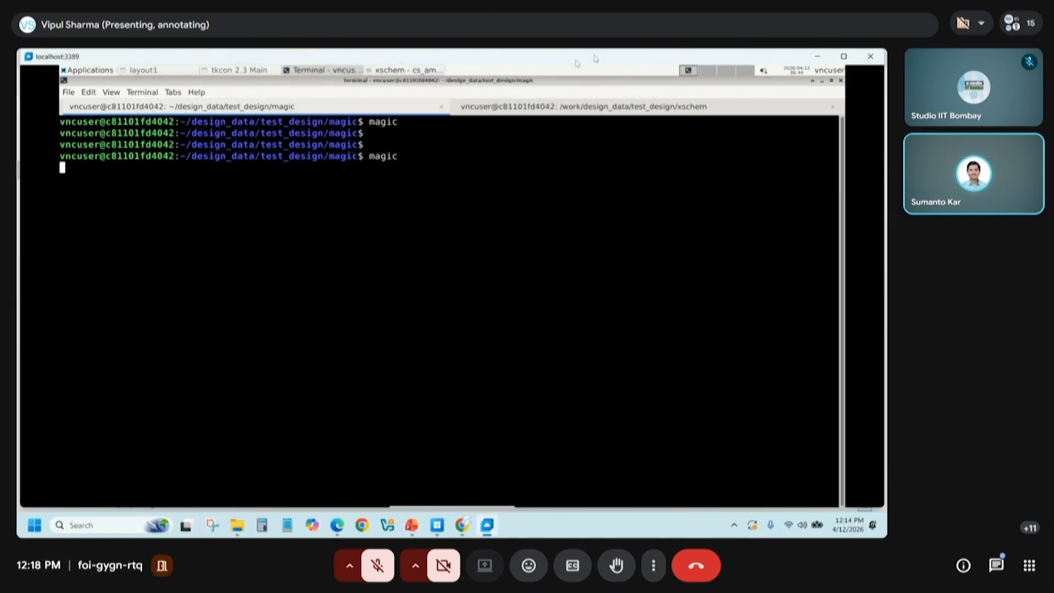
pyautogui.click(817, 57)
pyautogui.click(464, 525)
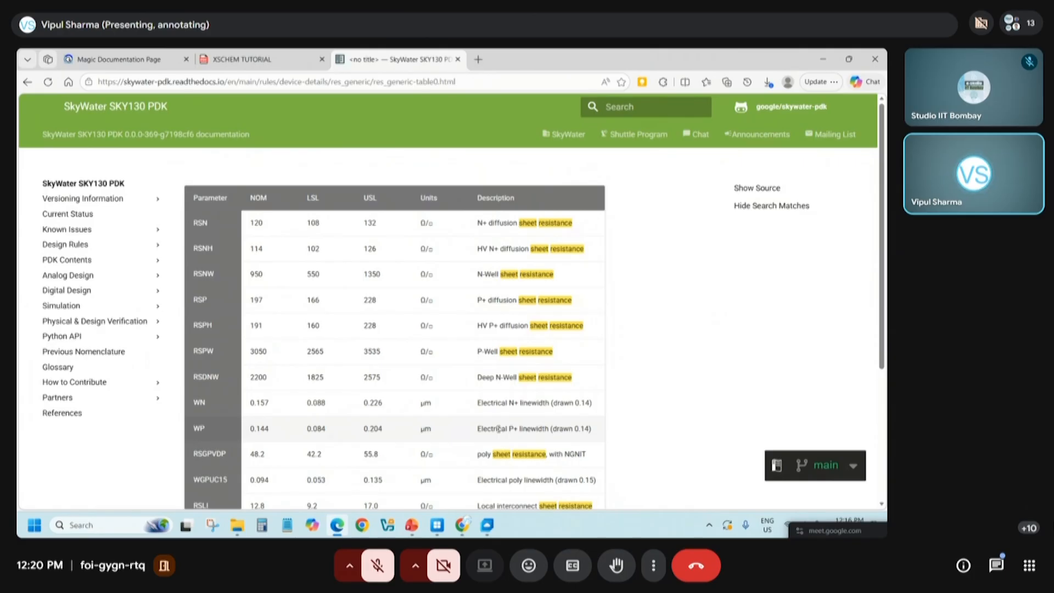
# Review the sheet resistance table for the diffusion, well, poly and metal layers in the SkyWater SKY130 PDK documentation
pyautogui.scroll(-3, 428, 376)
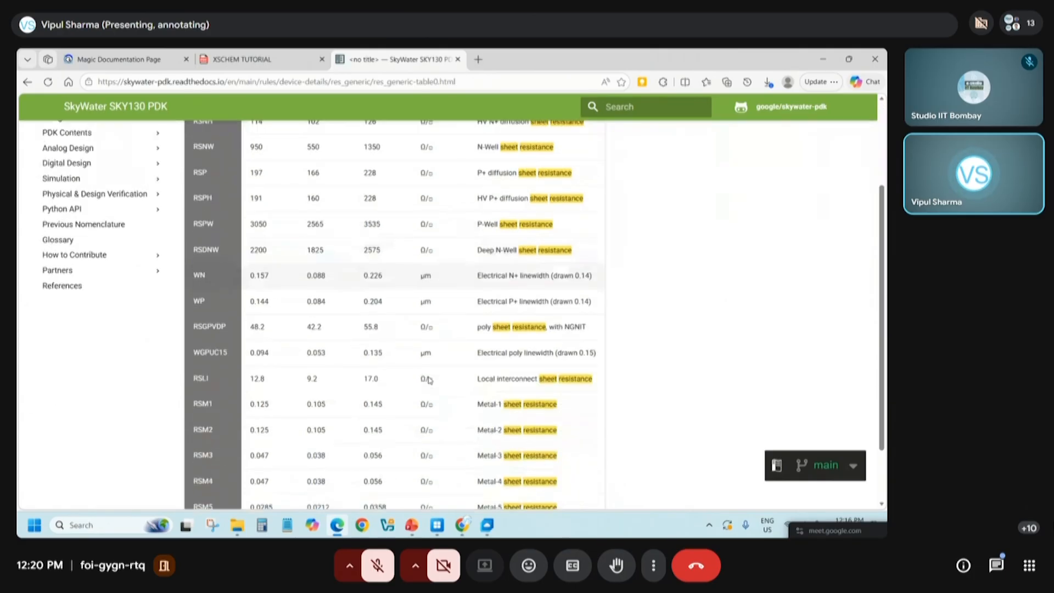
pyautogui.scroll(2, 464, 446)
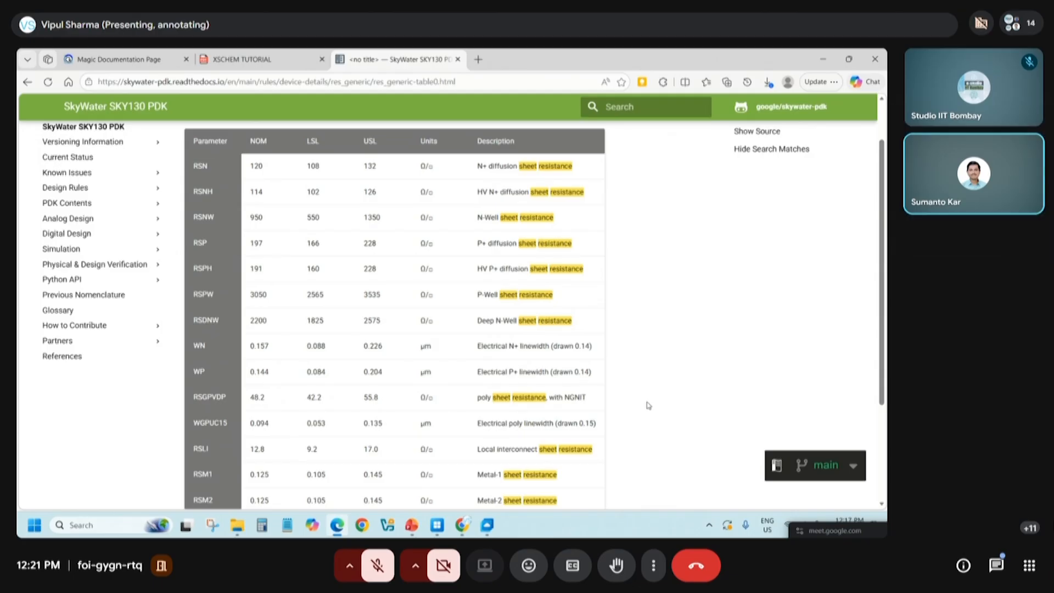
pyautogui.scroll(-3, 648, 405)
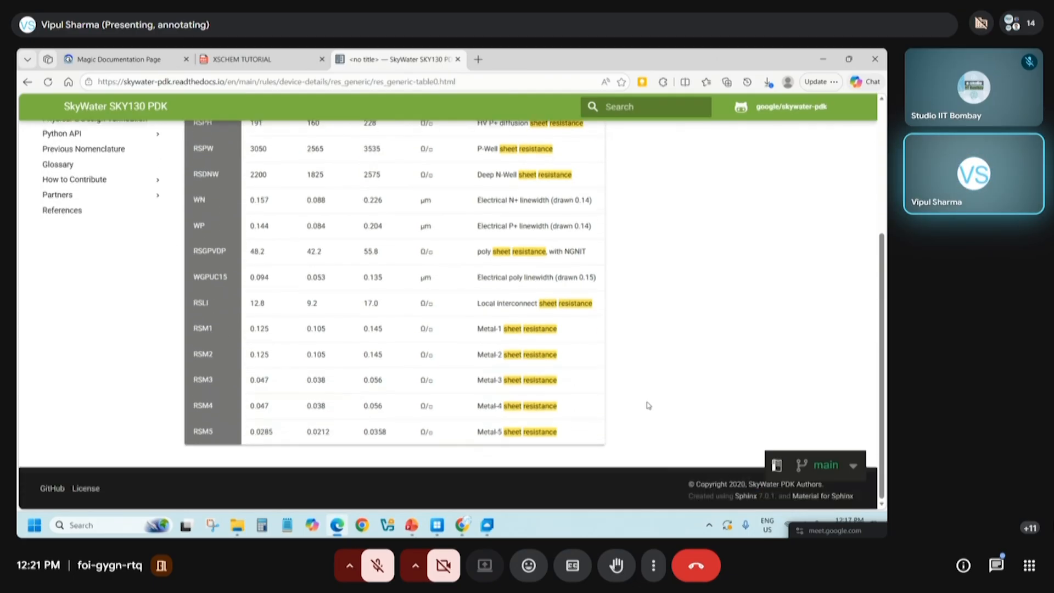
pyautogui.scroll(5, 648, 405)
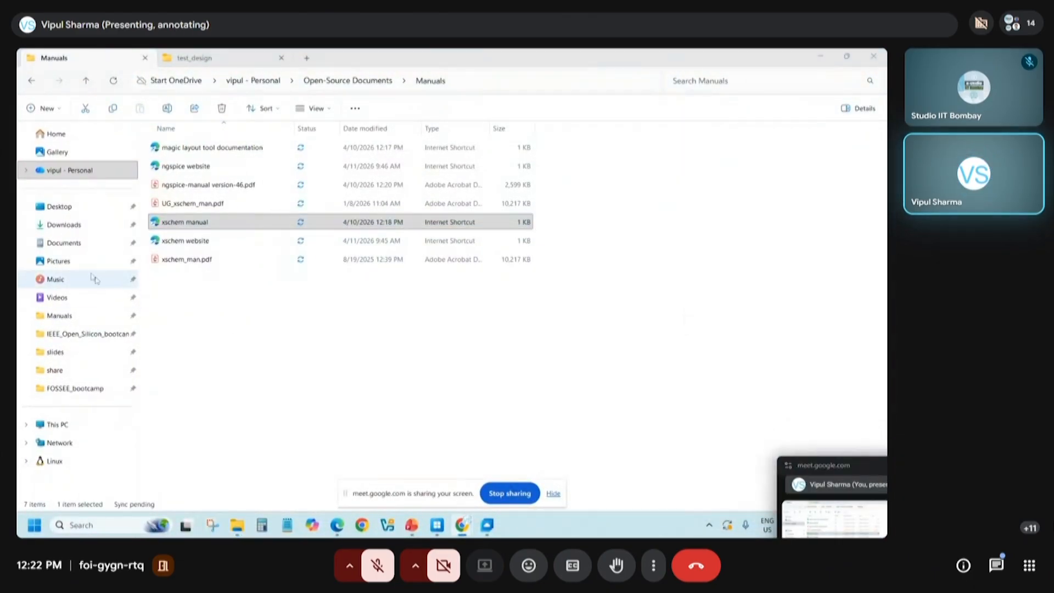
# Open xschem_man.pdf from the Manuals folder on the Work desktop and skim from the index to the XSCHEM Elements chapter
pyautogui.click(177, 261)
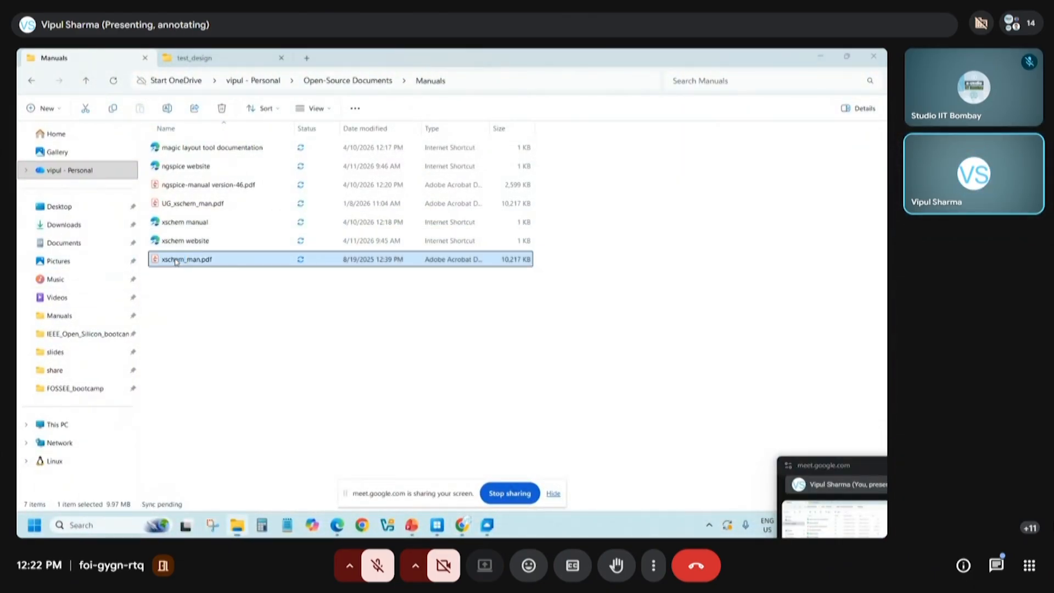
pyautogui.press('ctrl+super+Right')
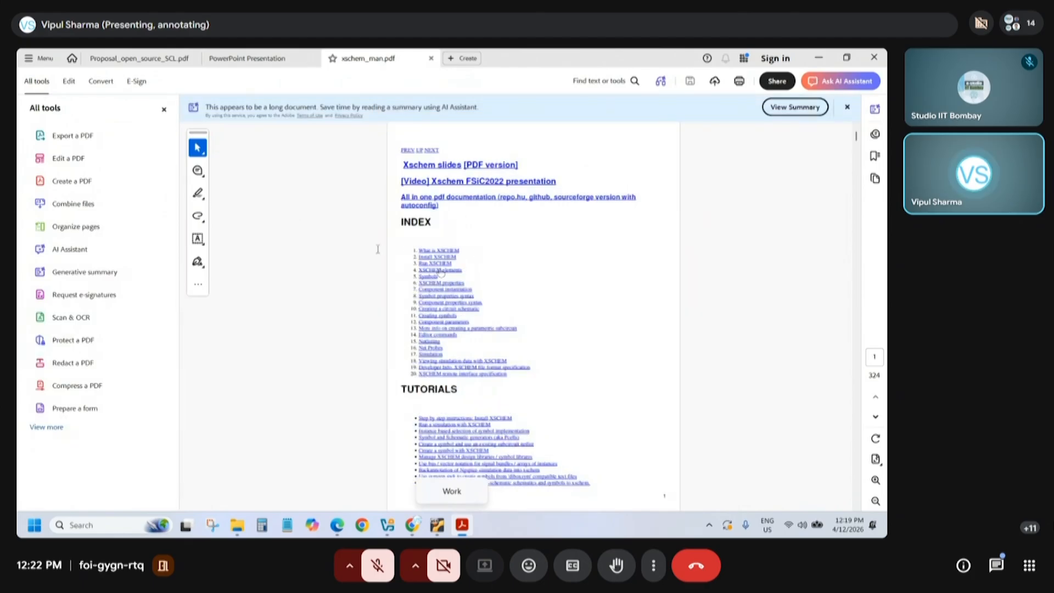
pyautogui.scroll(-20, 422, 262)
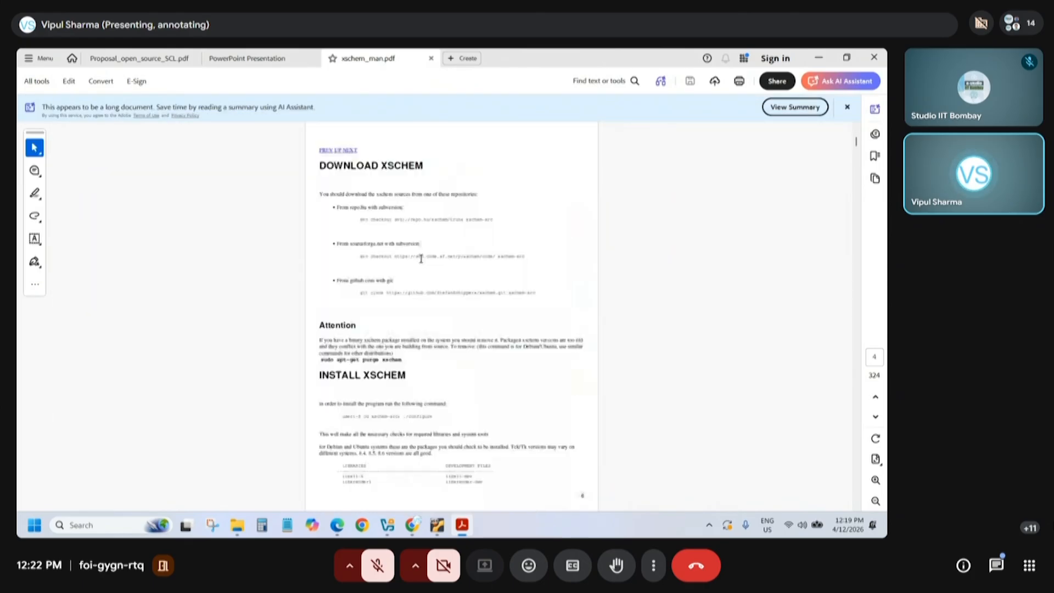
pyautogui.scroll(-10, 420, 281)
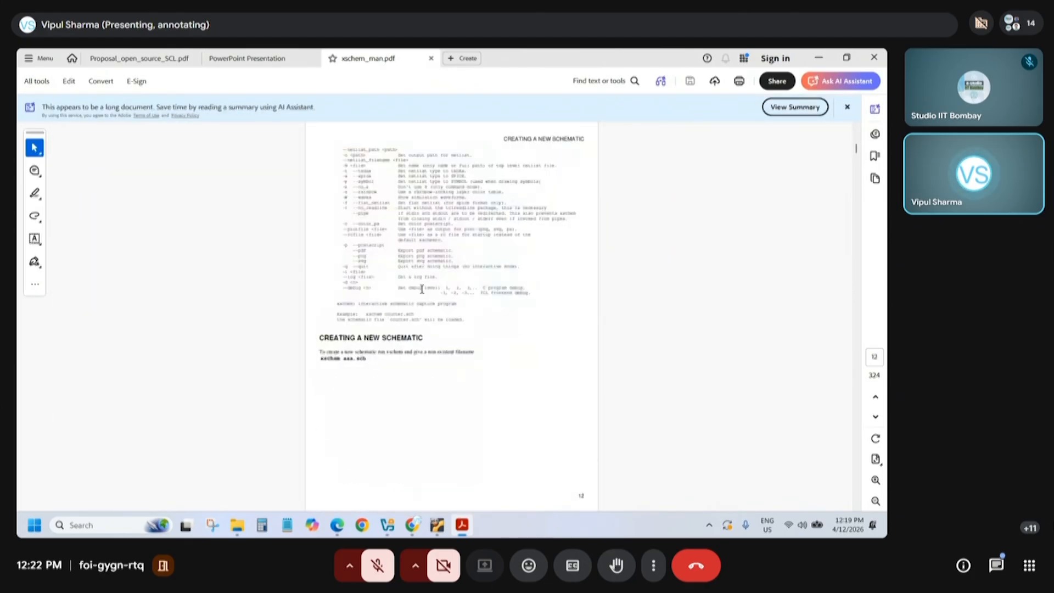
pyautogui.scroll(-10, 419, 290)
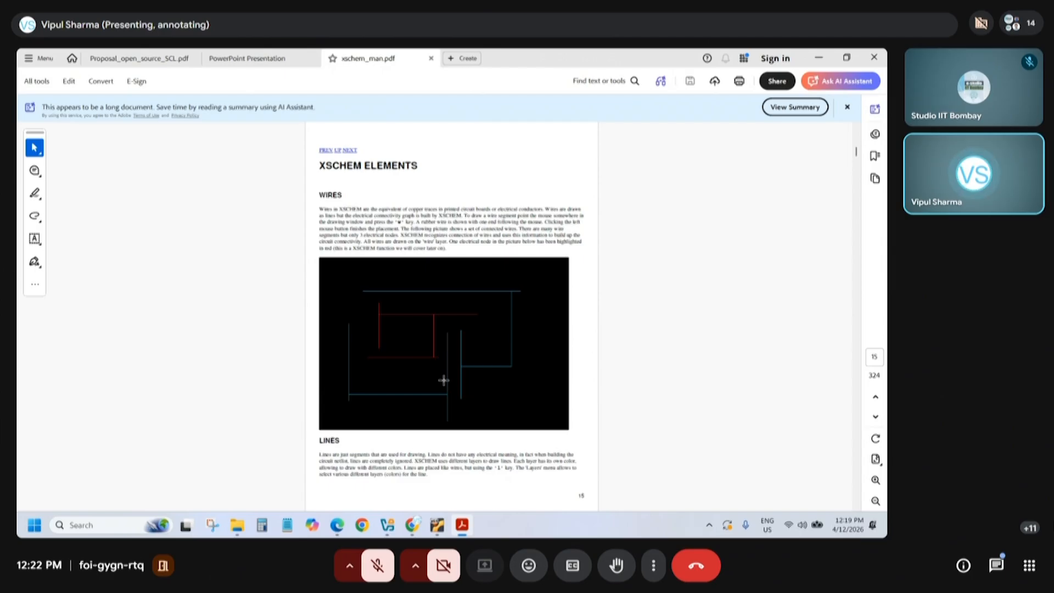
# Minimize the PDF viewer and return to the Manuals folder on the Bootcamp desktop
pyautogui.click(818, 57)
pyautogui.click(237, 525)
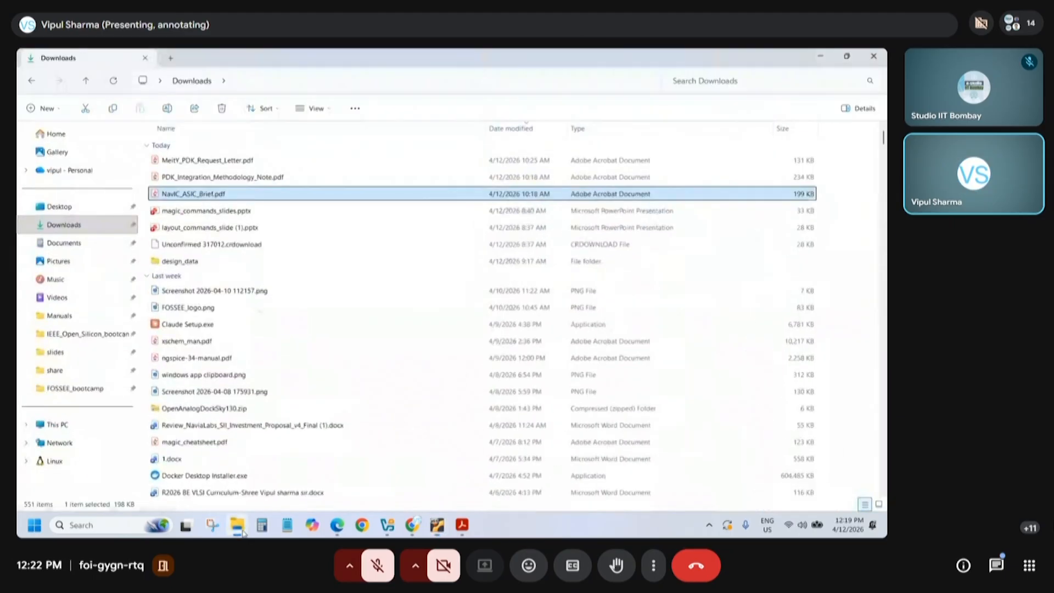
pyautogui.click(186, 525)
pyautogui.click(342, 475)
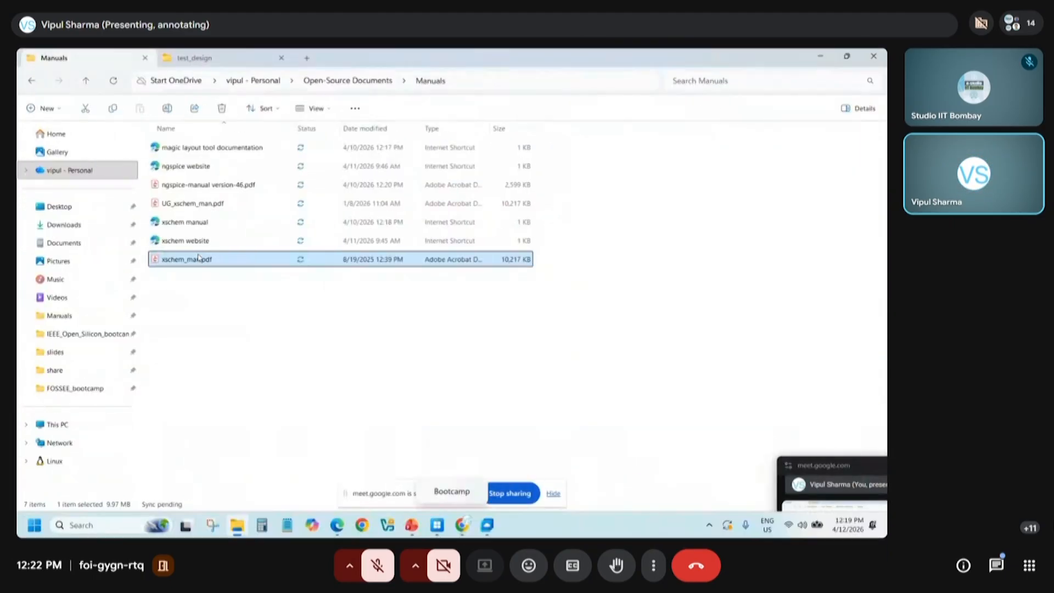
# Open the xschem website shortcut and skim the page's features, documentation, download links and example screenshots
pyautogui.doubleClick(178, 246)
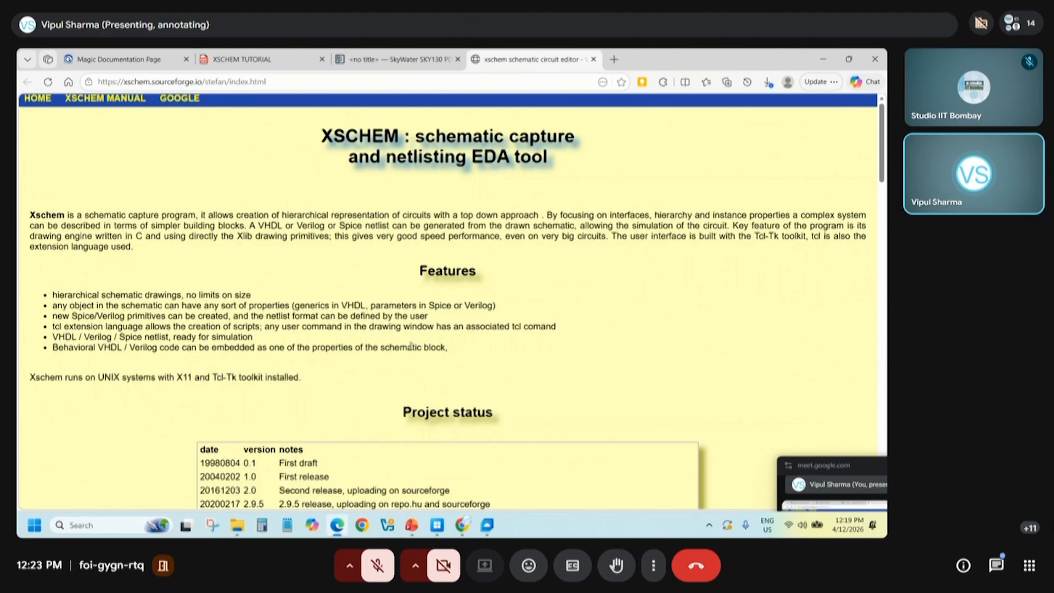
pyautogui.scroll(-15, 410, 345)
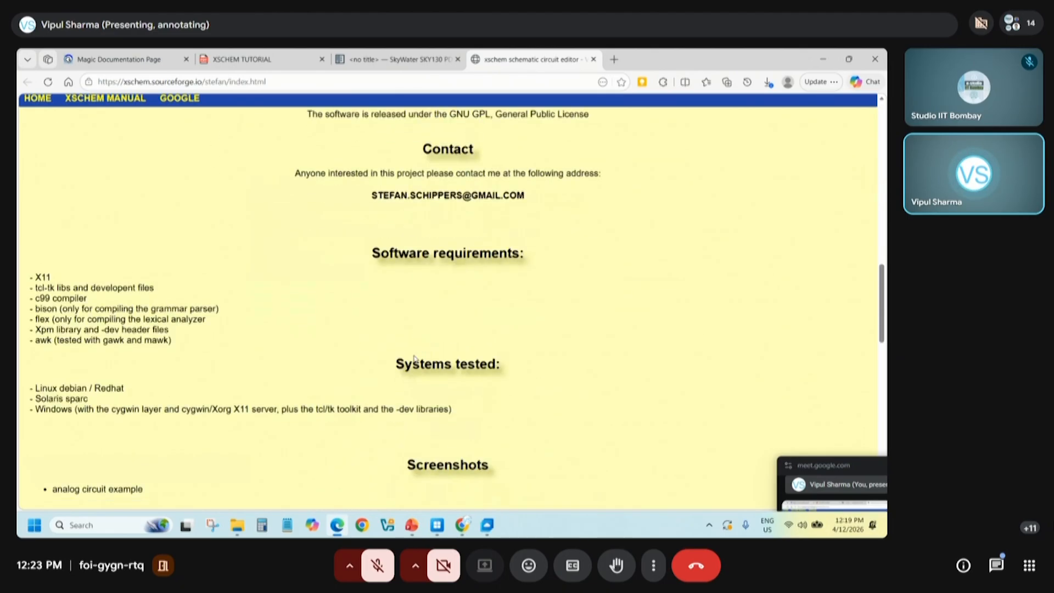
pyautogui.scroll(-10, 418, 361)
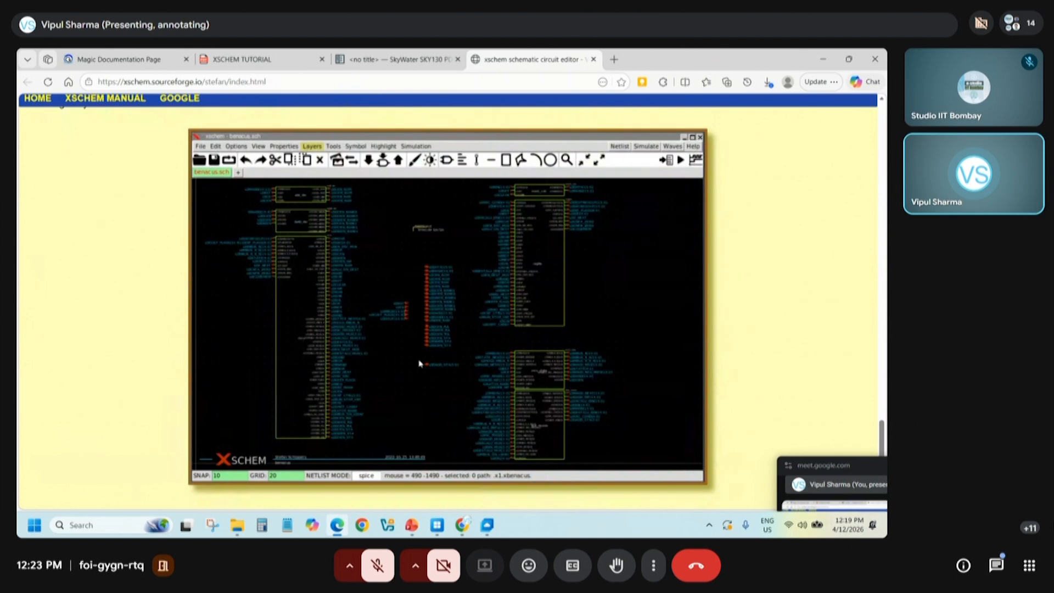
pyautogui.scroll(15, 420, 363)
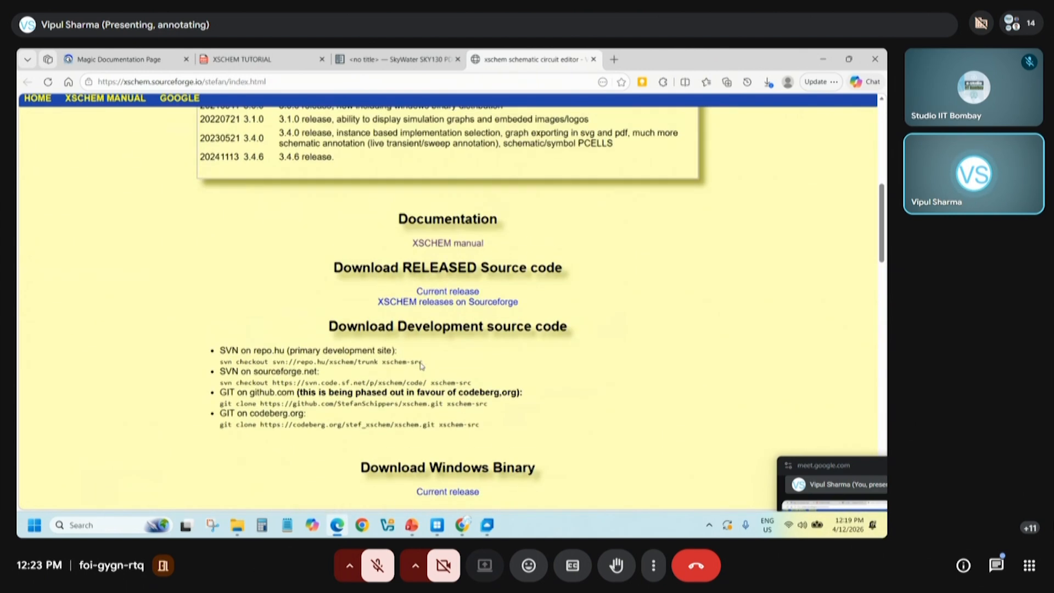
pyautogui.scroll(8, 420, 361)
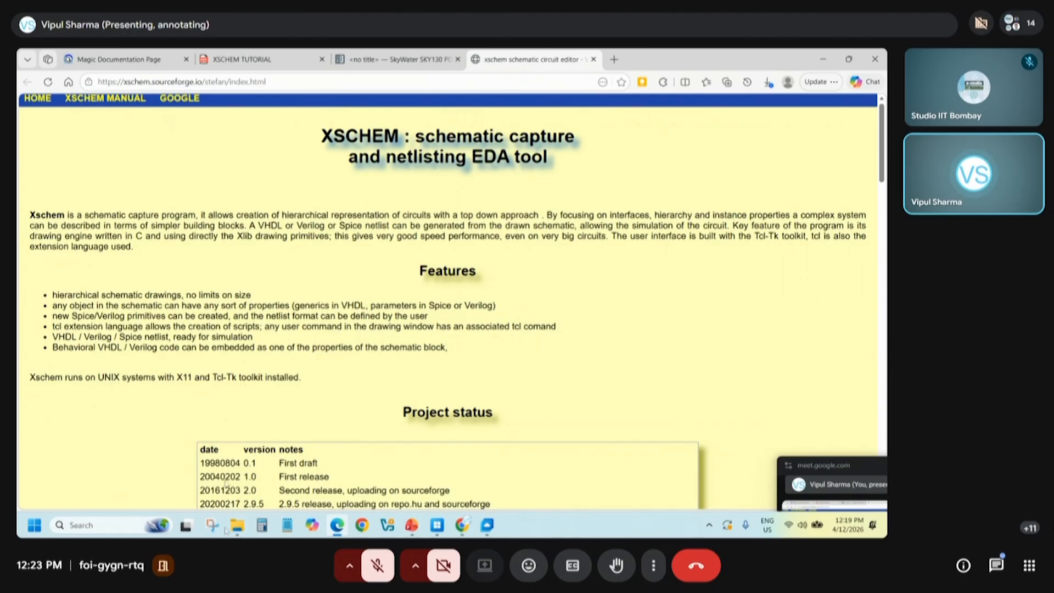
# Return to the Manuals folder and open ngspice-manual version-46.pdf
pyautogui.moveTo(236, 526)
pyautogui.click(236, 471)
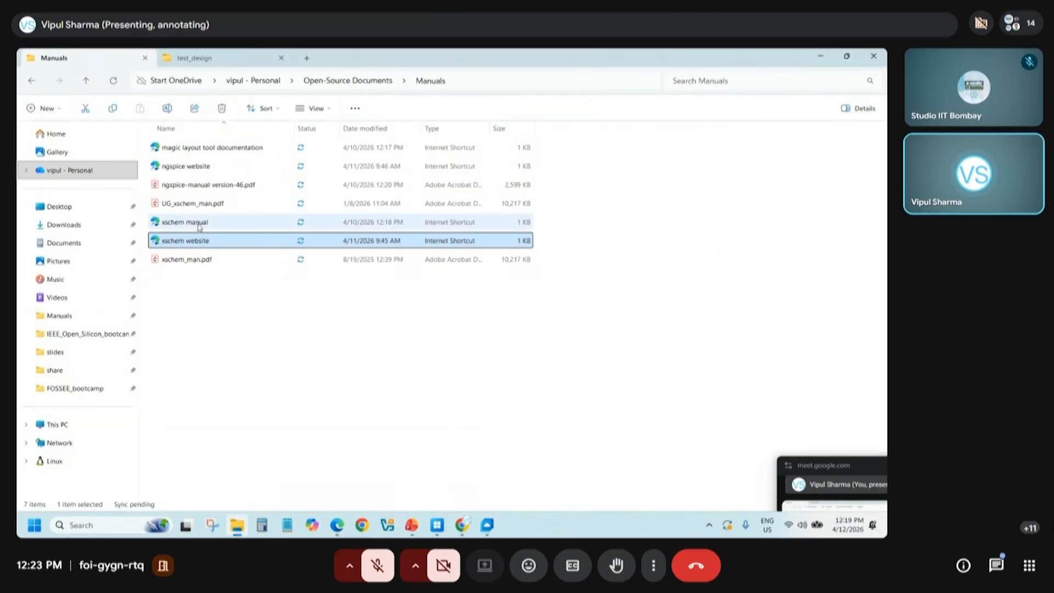
pyautogui.click(188, 186)
pyautogui.doubleClick(188, 186)
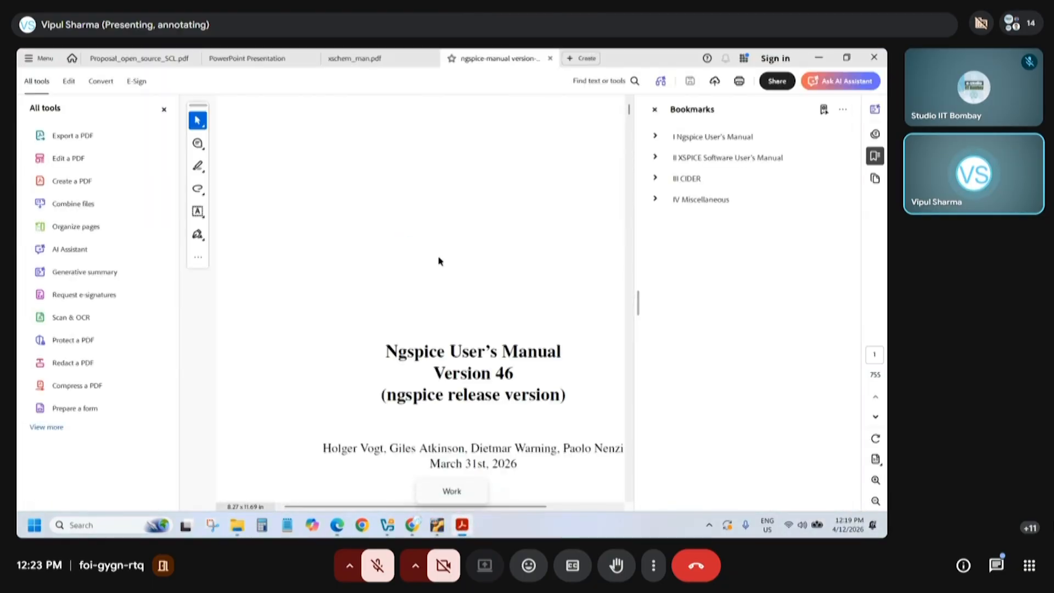
# Close the bookmarks and tools panes and reduce the ngspice manual's zoom to 66.7%
pyautogui.click(654, 109)
pyautogui.click(164, 109)
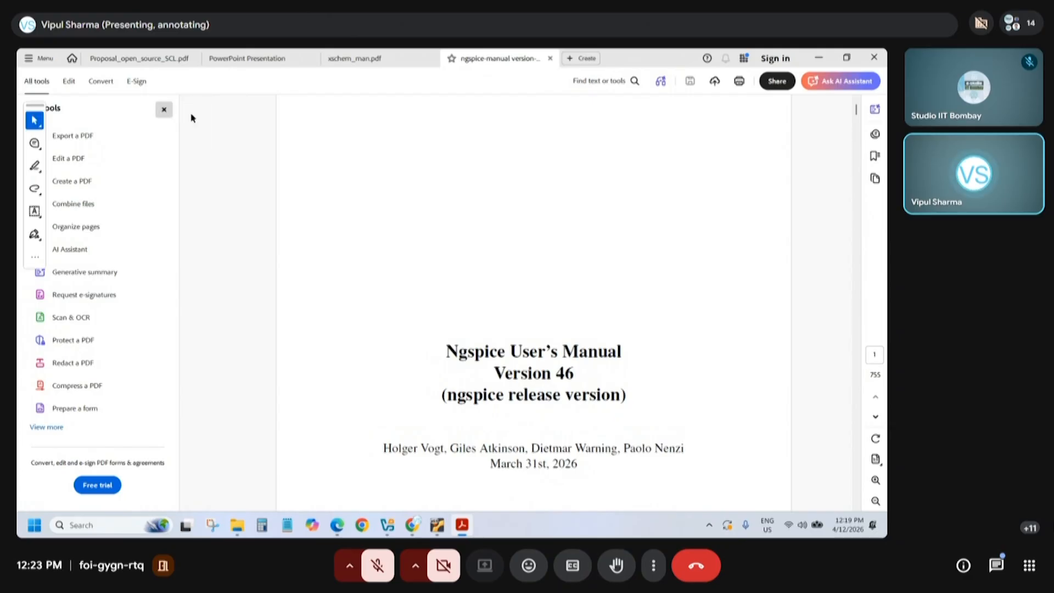
pyautogui.keyDown('ctrl'); pyautogui.scroll(-2, 573, 384); pyautogui.keyUp('ctrl')
pyautogui.scroll(-3, 566, 392)
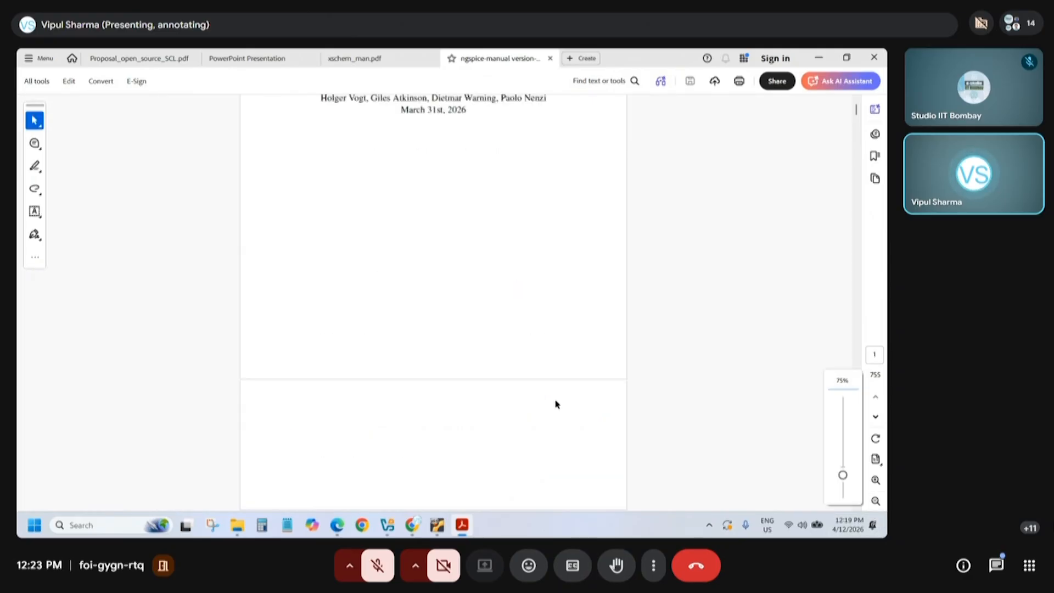
pyautogui.click(876, 500)
pyautogui.scroll(-3, 669, 419)
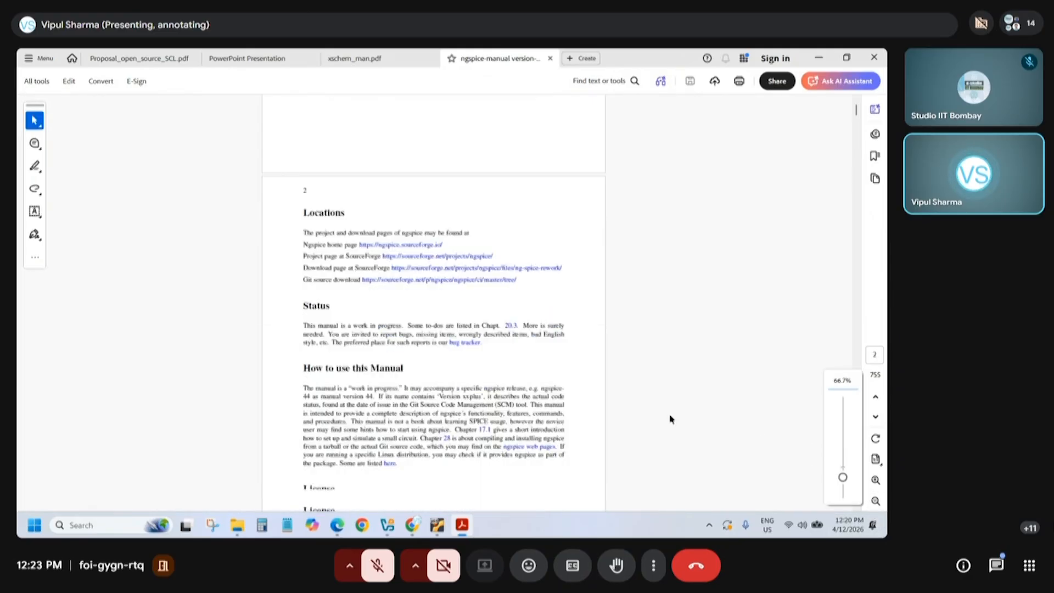
# Skim the ngspice manual's Chapter 5 examples on non-linear dependent sources around pages 107 and 108
pyautogui.moveTo(859, 132); pyautogui.dragTo(858, 170)
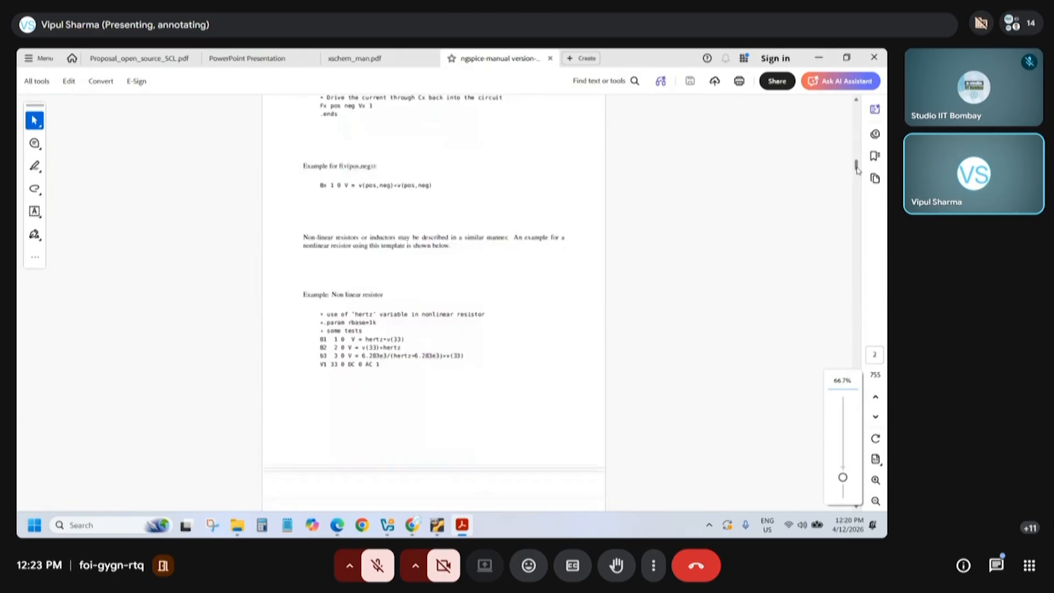
pyautogui.scroll(-5, 771, 406)
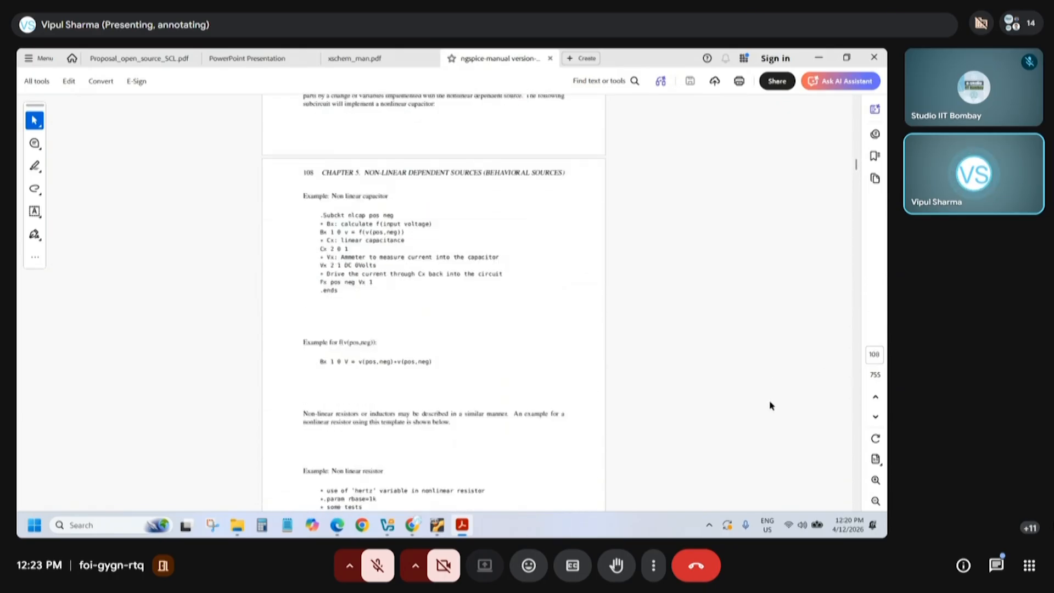
pyautogui.scroll(5, 771, 405)
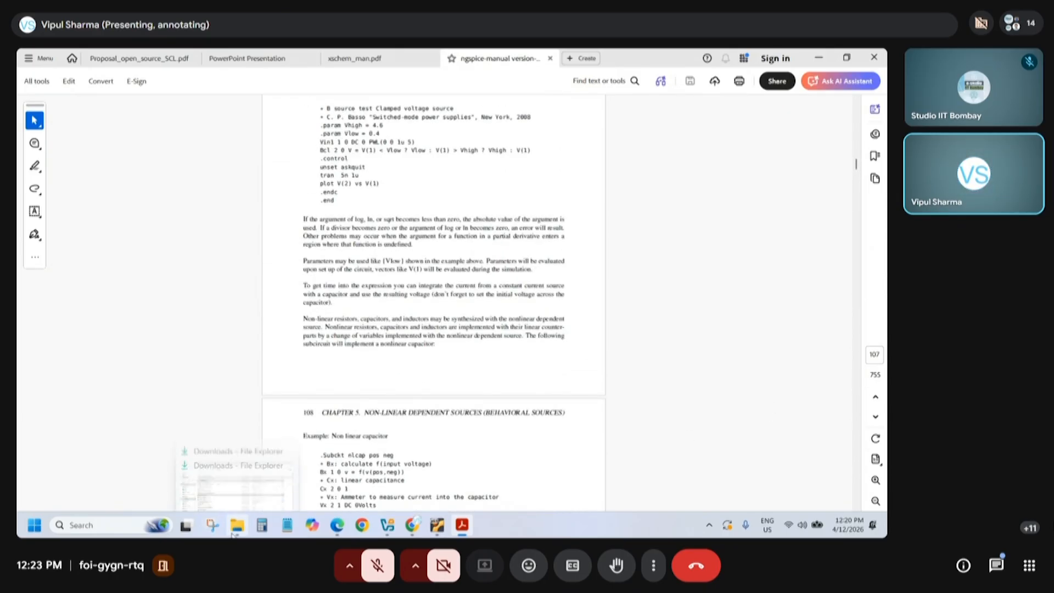
# Leave the ngspice manual and switch back to the Manuals folder on the Bootcamp desktop
pyautogui.click(234, 534)
pyautogui.click(233, 530)
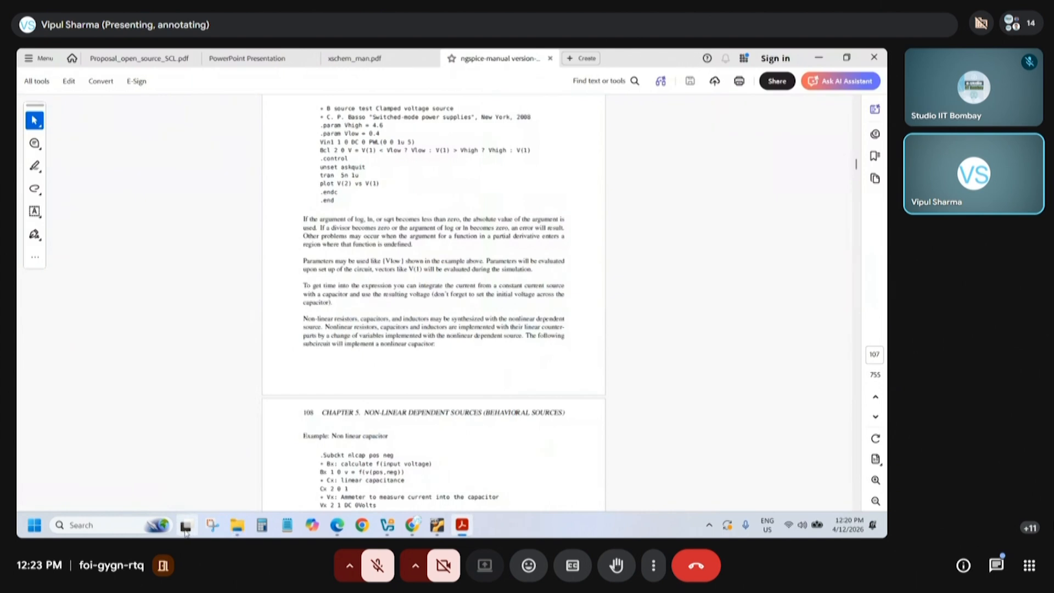
pyautogui.click(186, 528)
pyautogui.click(341, 480)
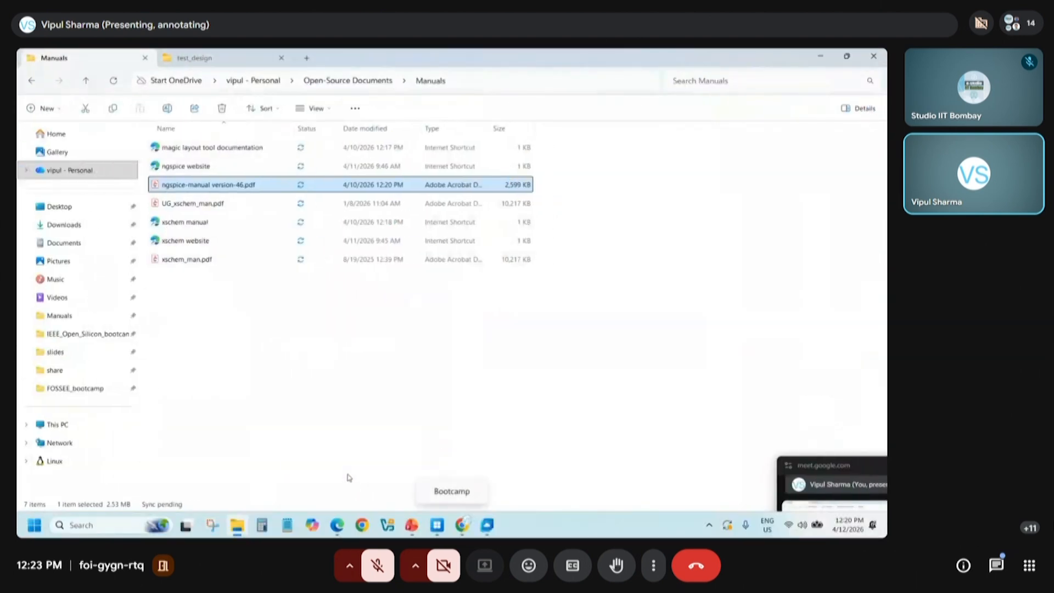
# Open the ngspice website shortcut, skim the home page's introduction and example screenshots, and return to the Manuals folder
pyautogui.doubleClick(186, 166)
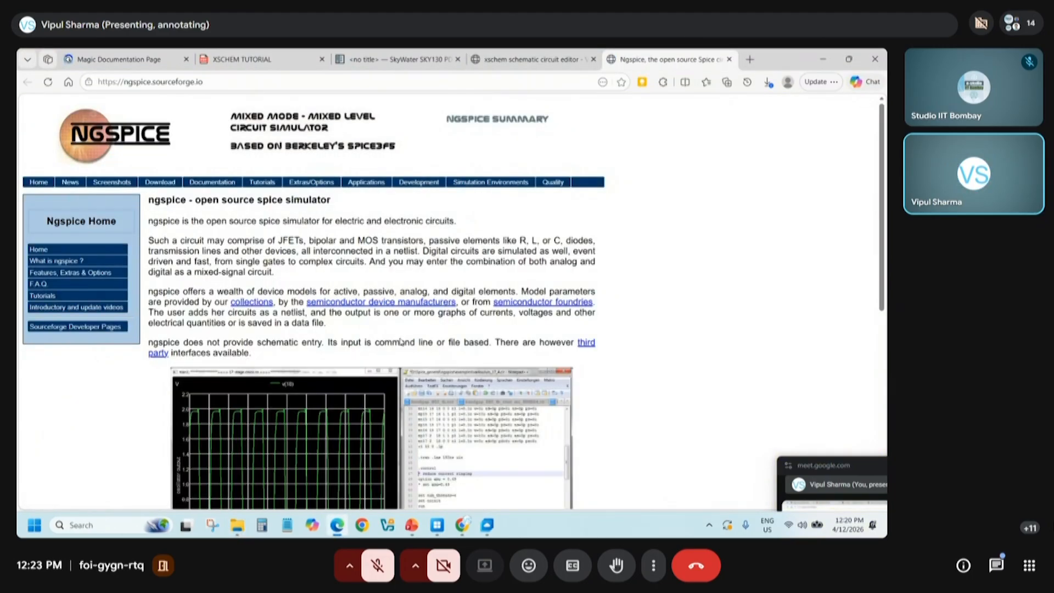
pyautogui.scroll(-4, 425, 186)
pyautogui.scroll(-5, 402, 348)
pyautogui.scroll(6, 402, 347)
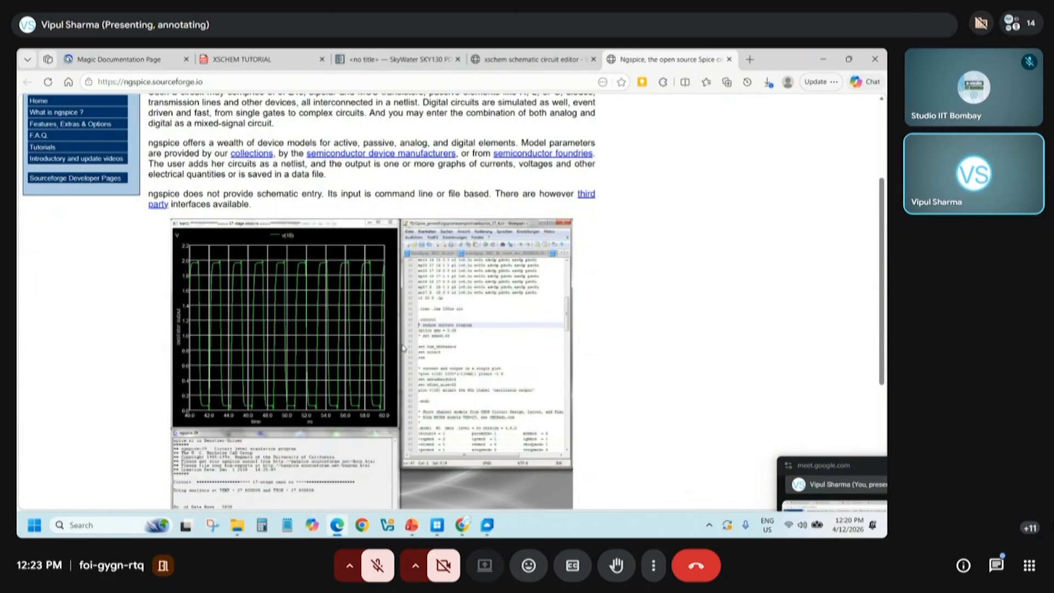
pyautogui.click(823, 59)
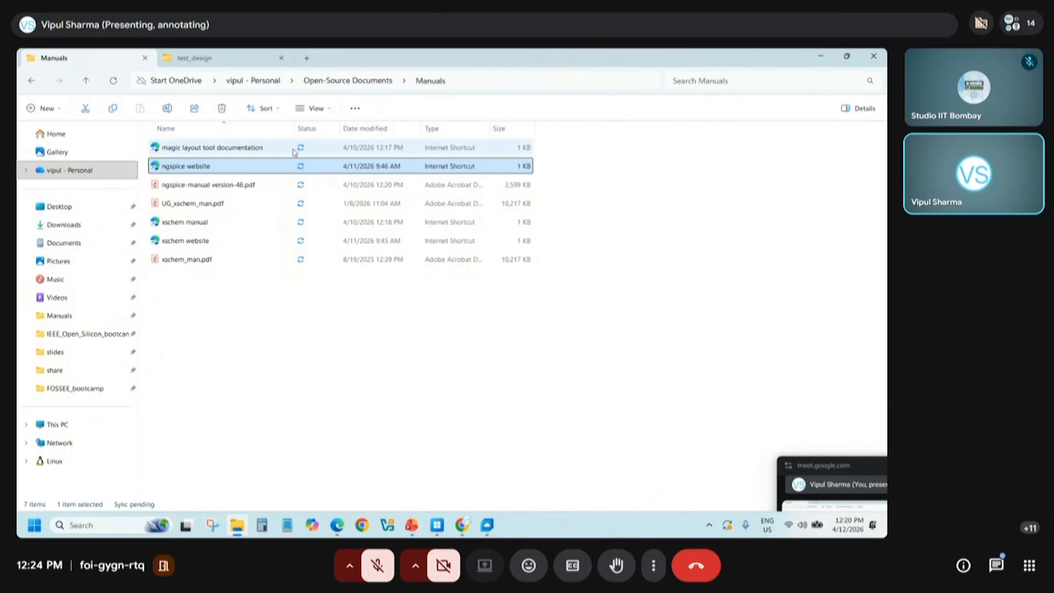
# Open the magic layout tool documentation shortcut and skim its maintainer's manuals, tutorial sets, manual pages and miscellaneous papers
pyautogui.doubleClick(209, 149)
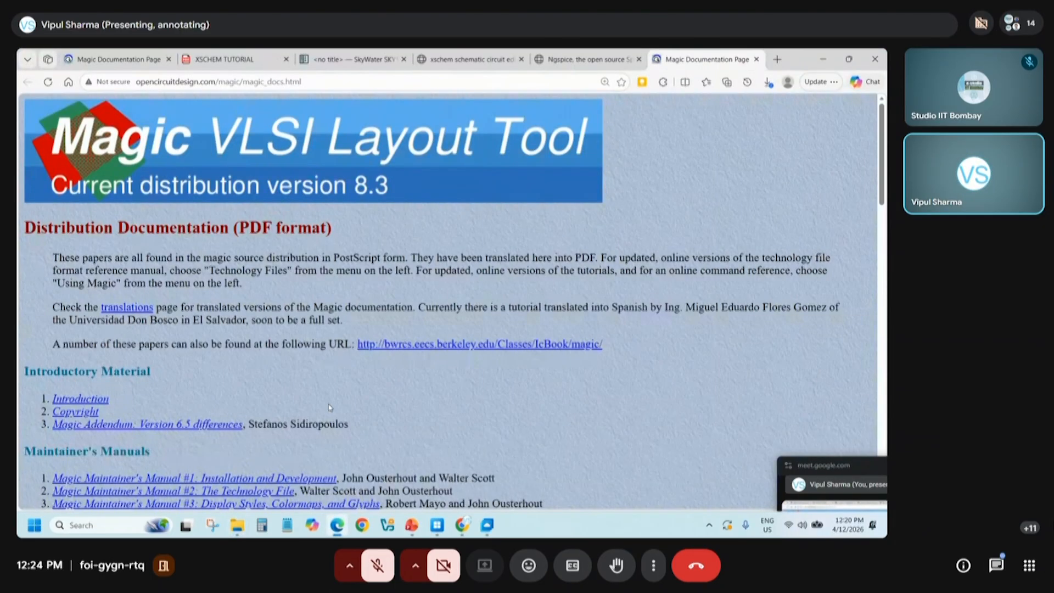
pyautogui.scroll(-1, 330, 407)
pyautogui.scroll(-10, 330, 407)
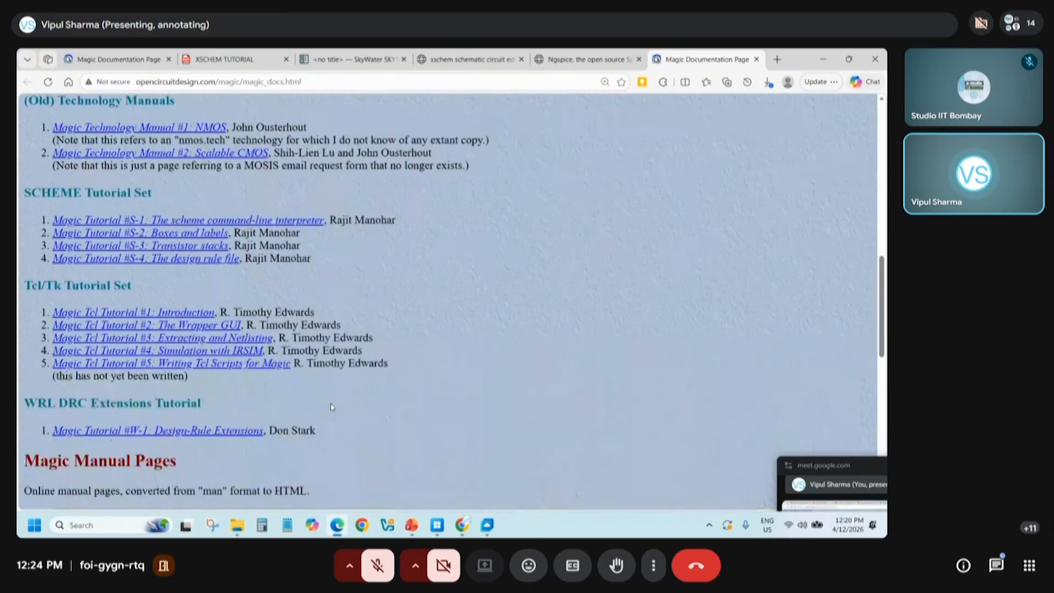
pyautogui.scroll(-5, 331, 407)
pyautogui.scroll(-5, 332, 405)
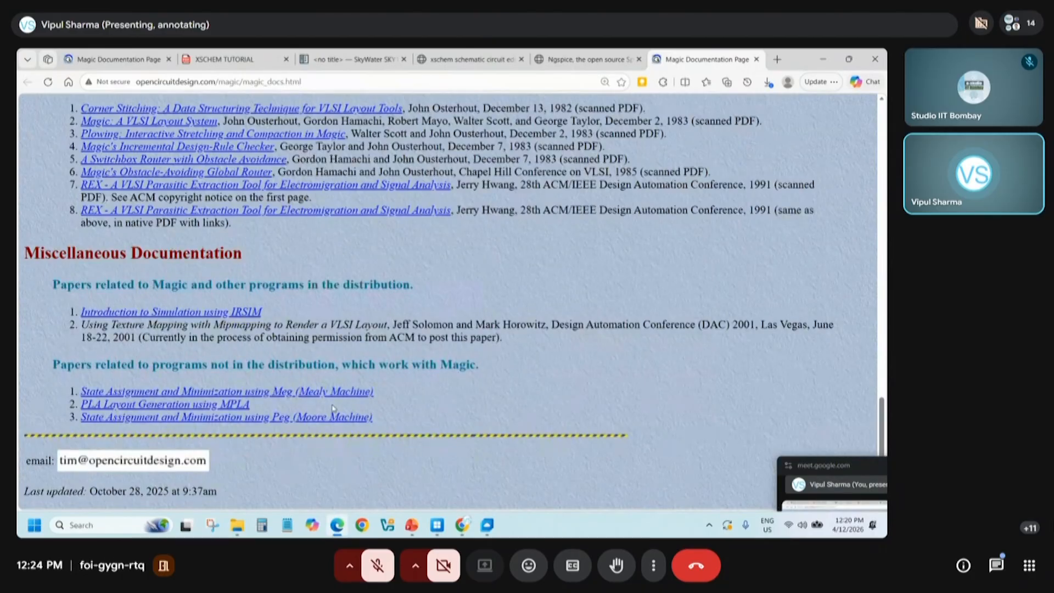
pyautogui.scroll(20, 333, 407)
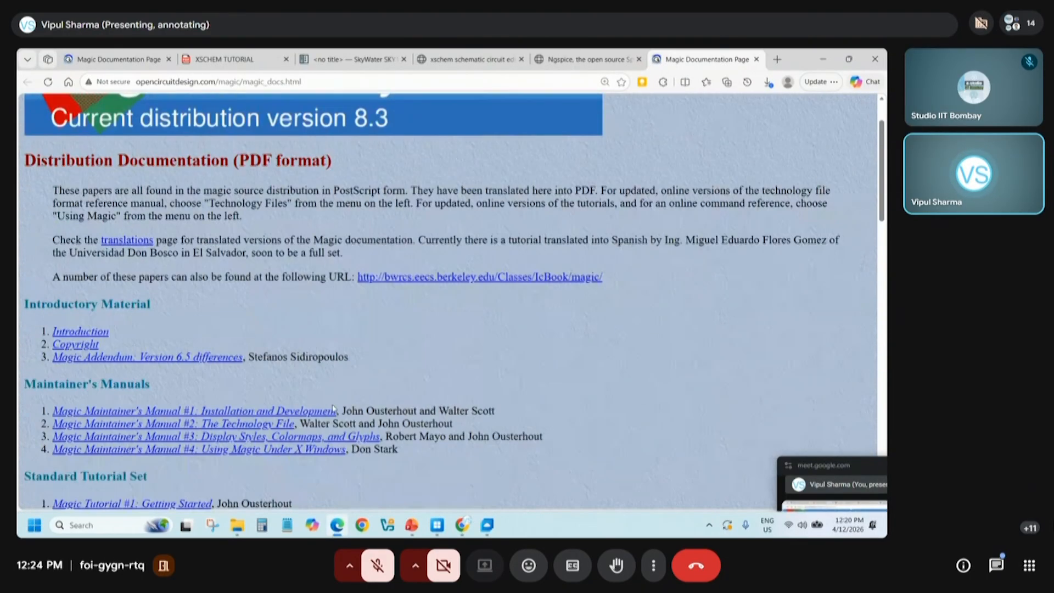
pyautogui.scroll(1, 332, 408)
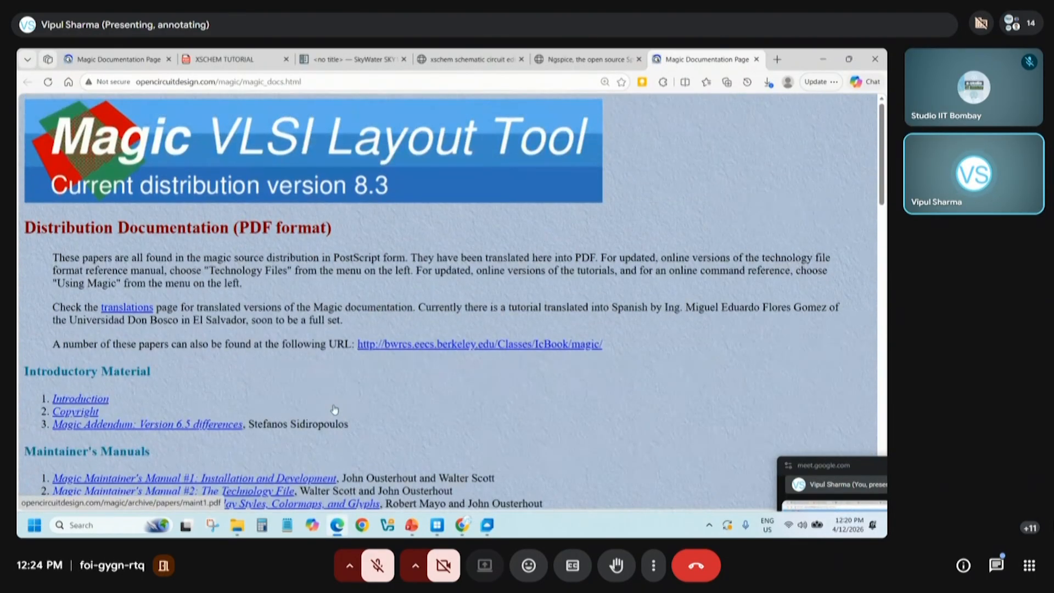
# Minimize the browser and the Manuals folder window to switch to the Windows App
pyautogui.click(822, 61)
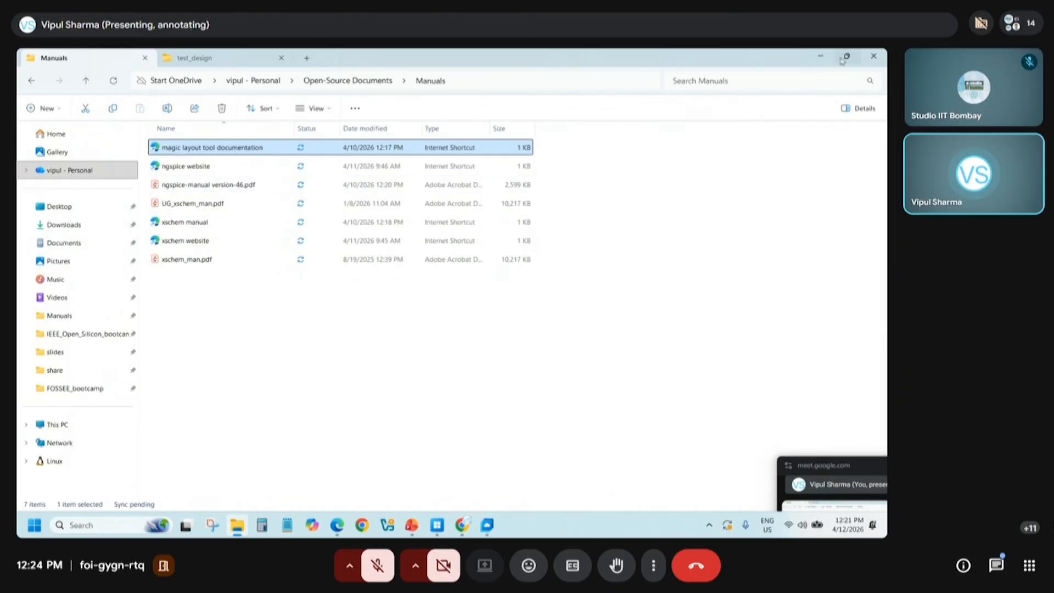
pyautogui.click(821, 58)
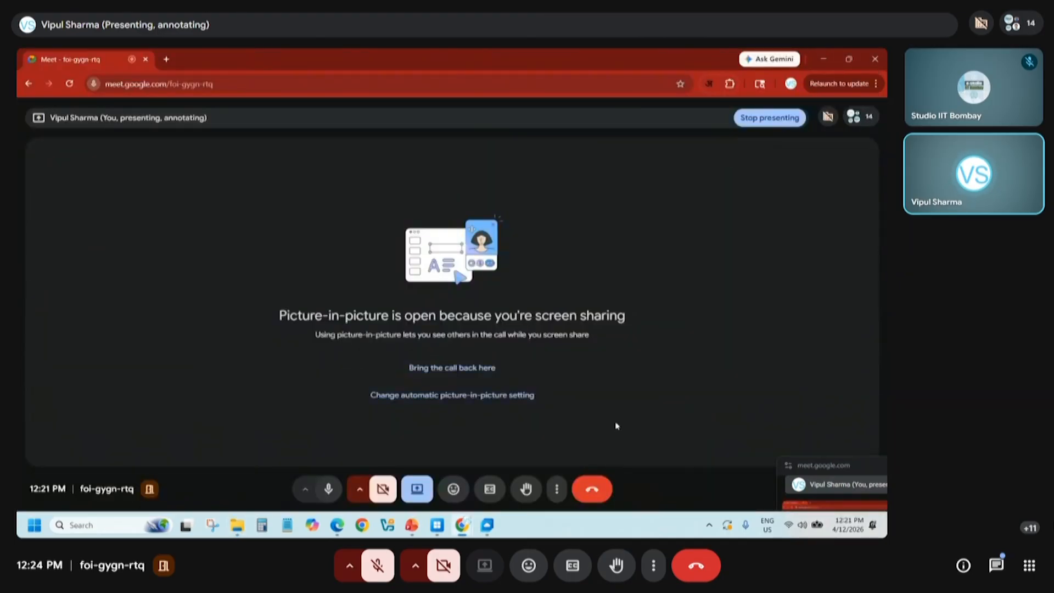
pyautogui.moveTo(434, 529)
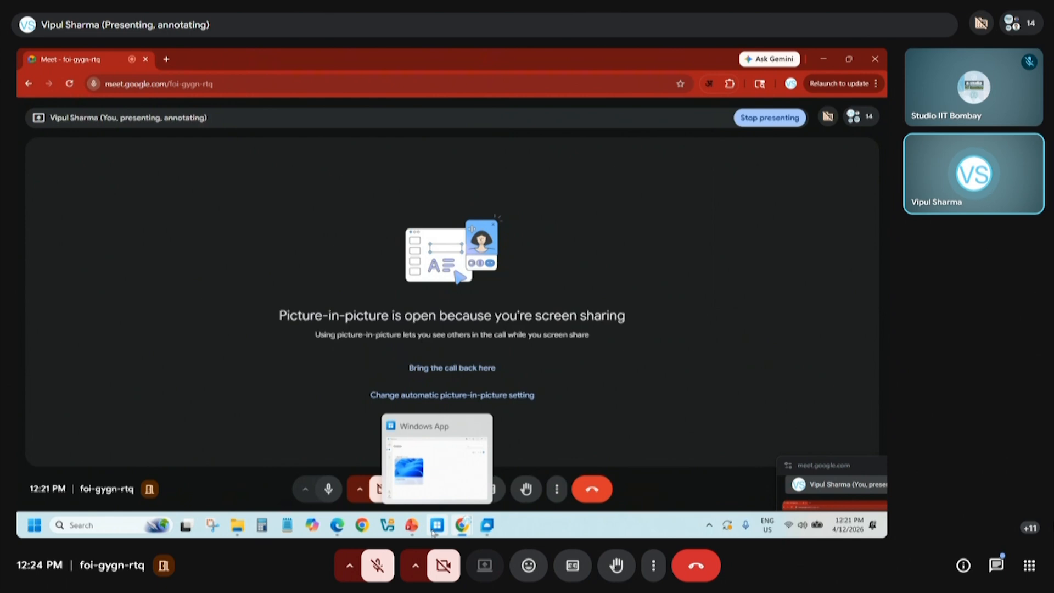